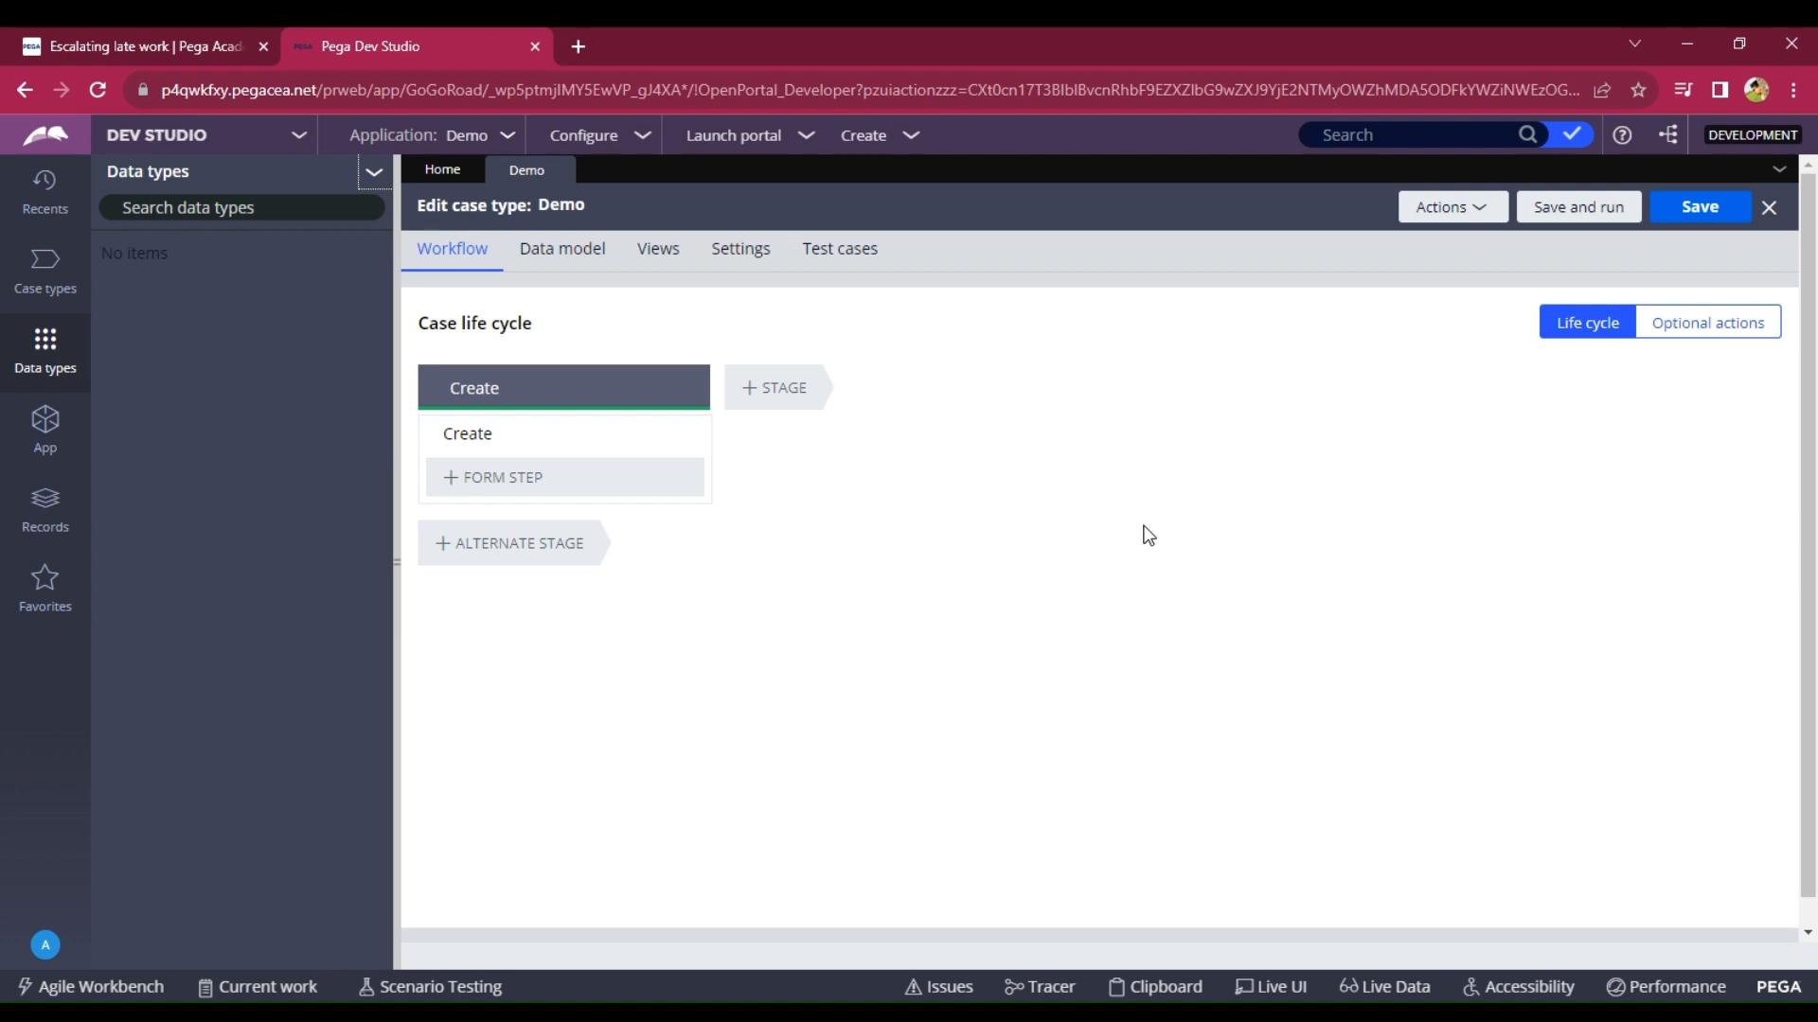
Create a new data type with label and description 'Customer Details'.
{"action": "left_click", "coordinate": [372, 173]}
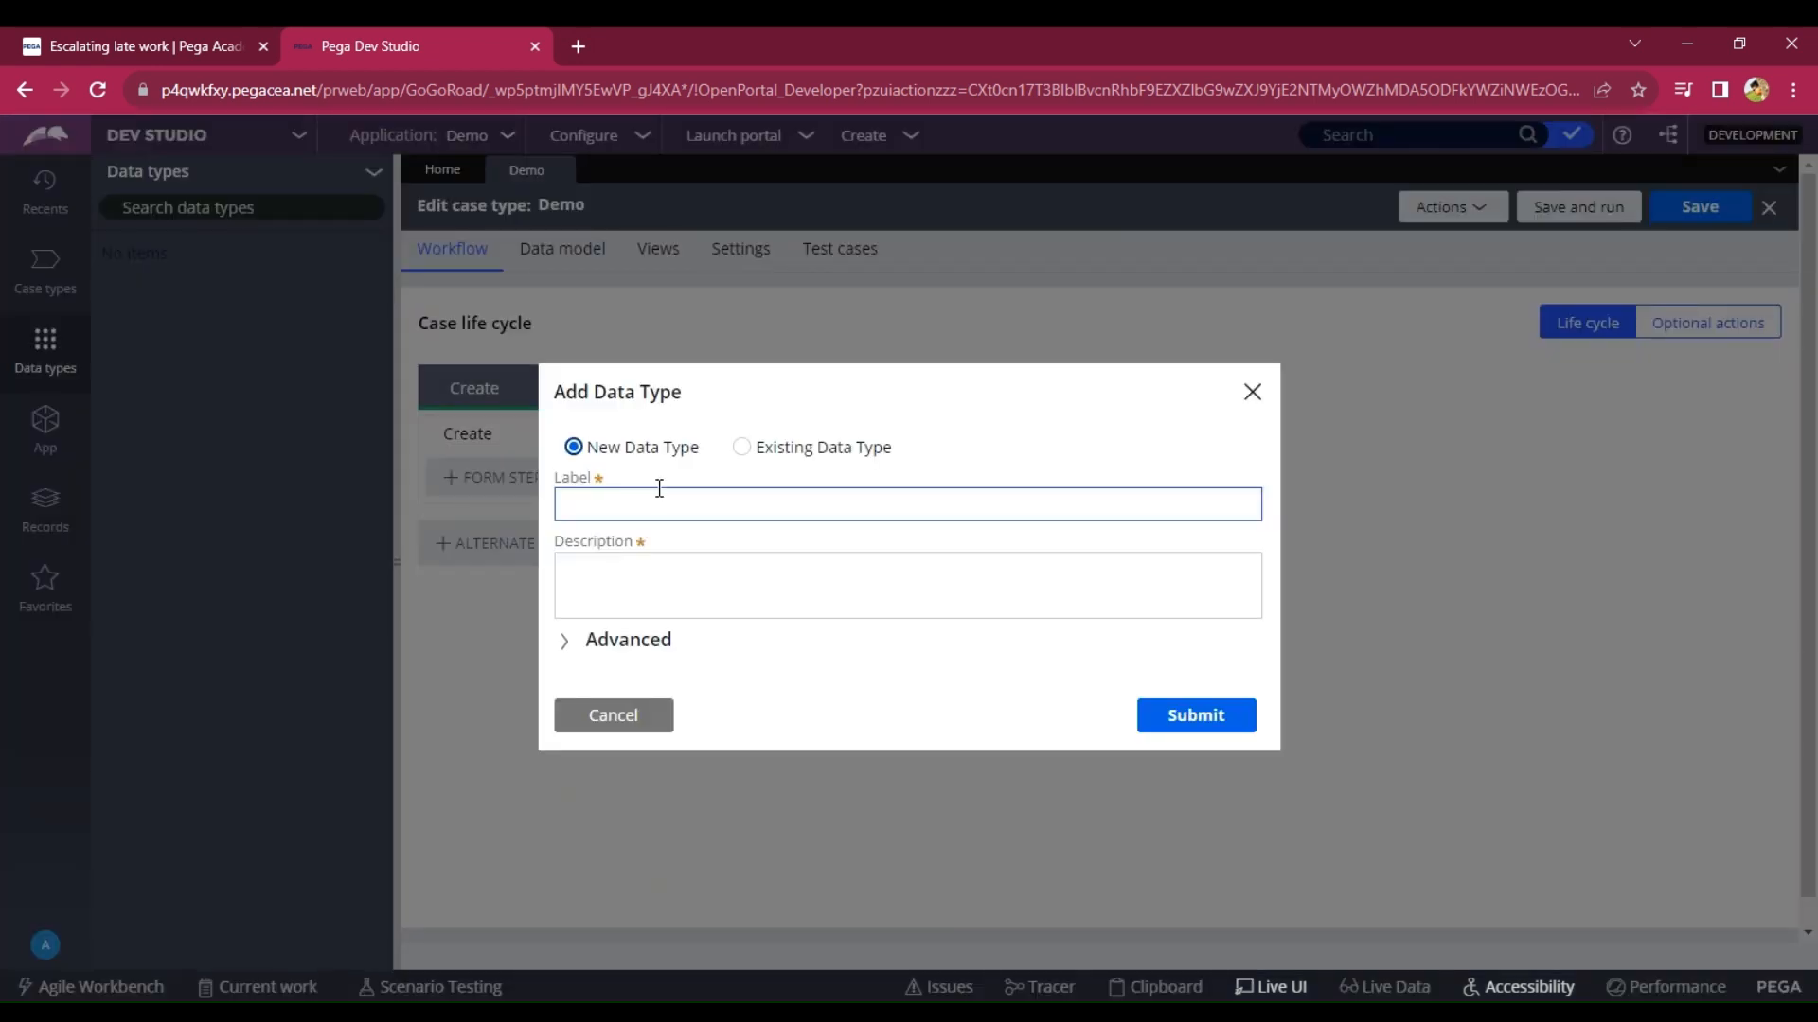
{"action": "left_click", "coordinate": [660, 509]}
{"action": "type", "text": "C"}
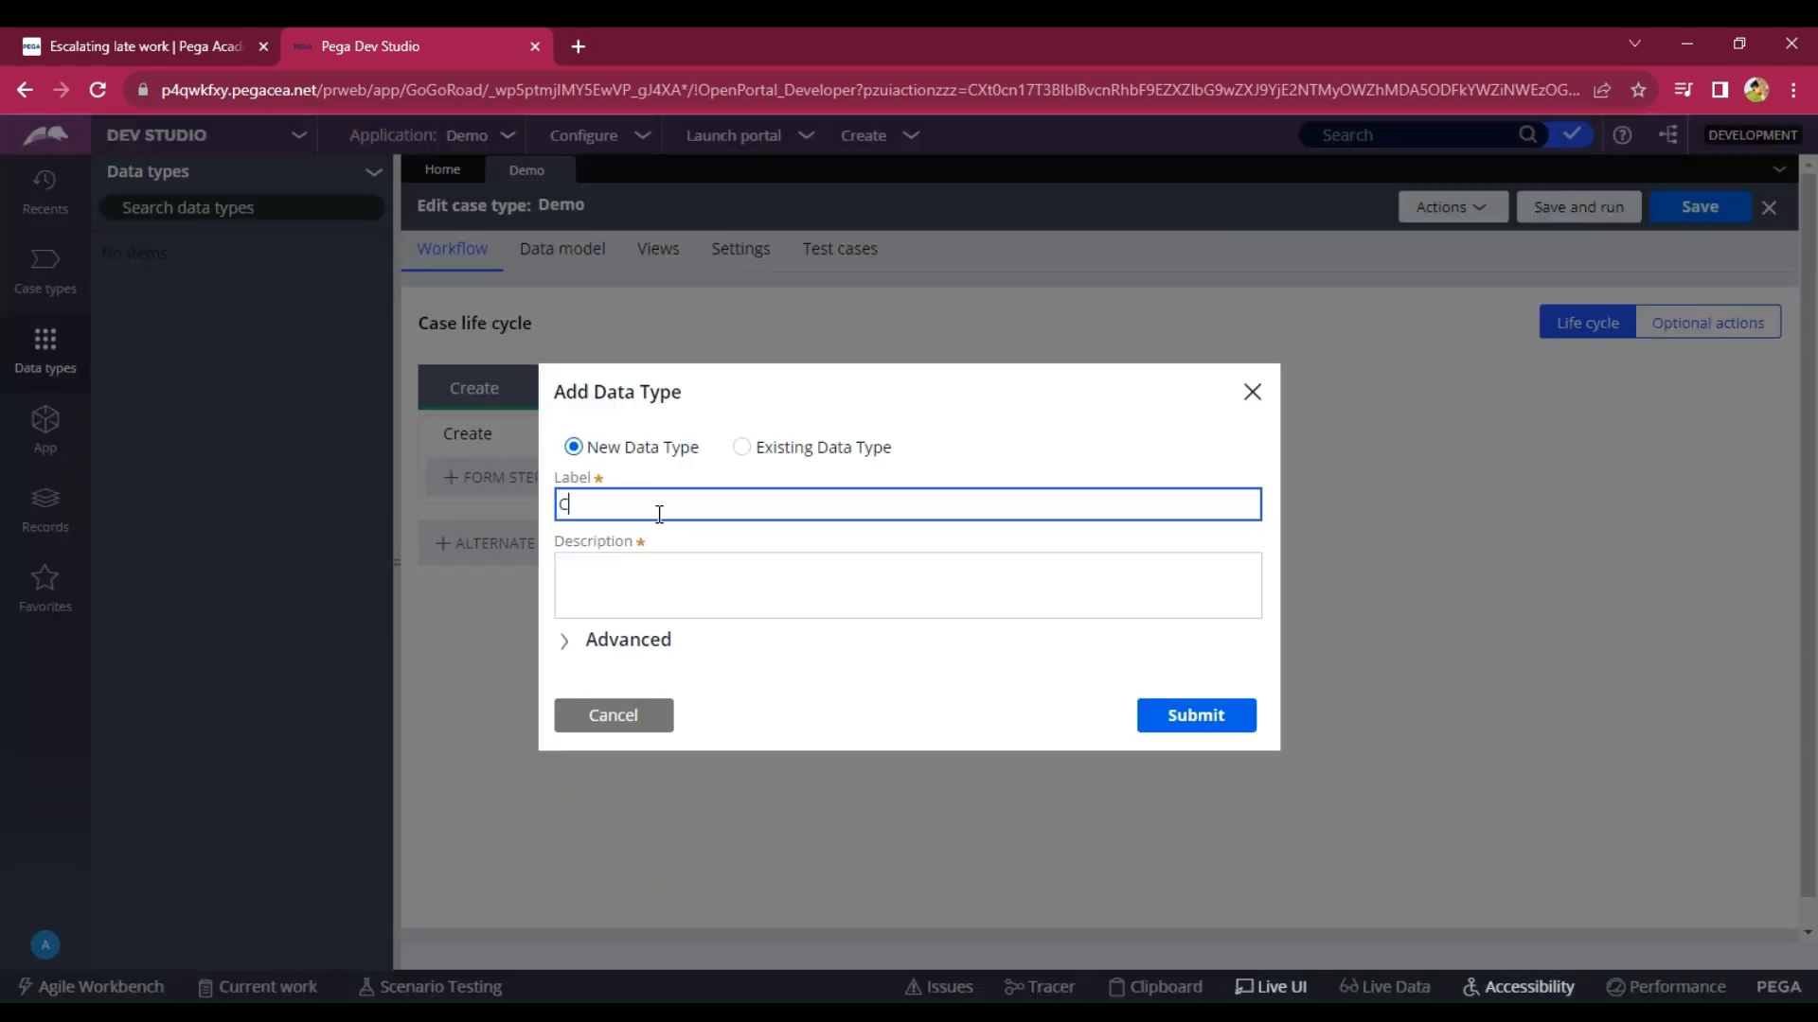
{"action": "type", "text": "ustomer Details"}
{"action": "left_click", "coordinate": [608, 560]}
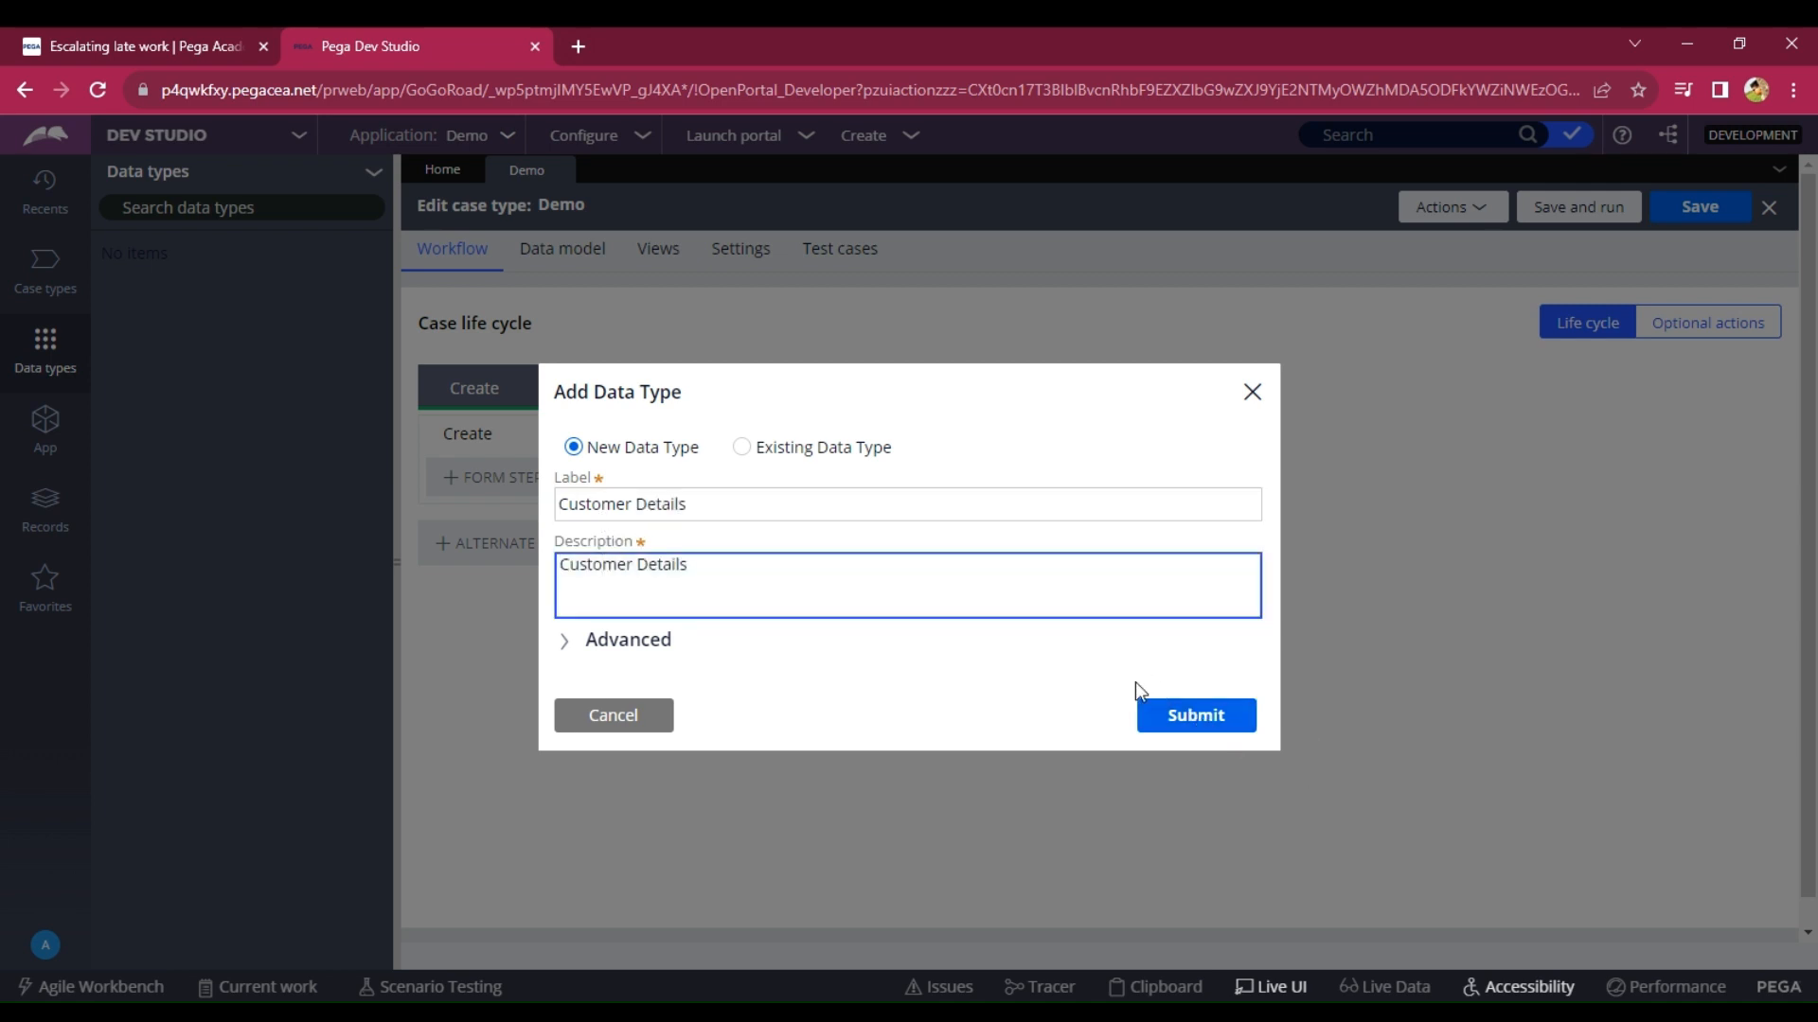
{"action": "left_click", "coordinate": [1174, 727]}
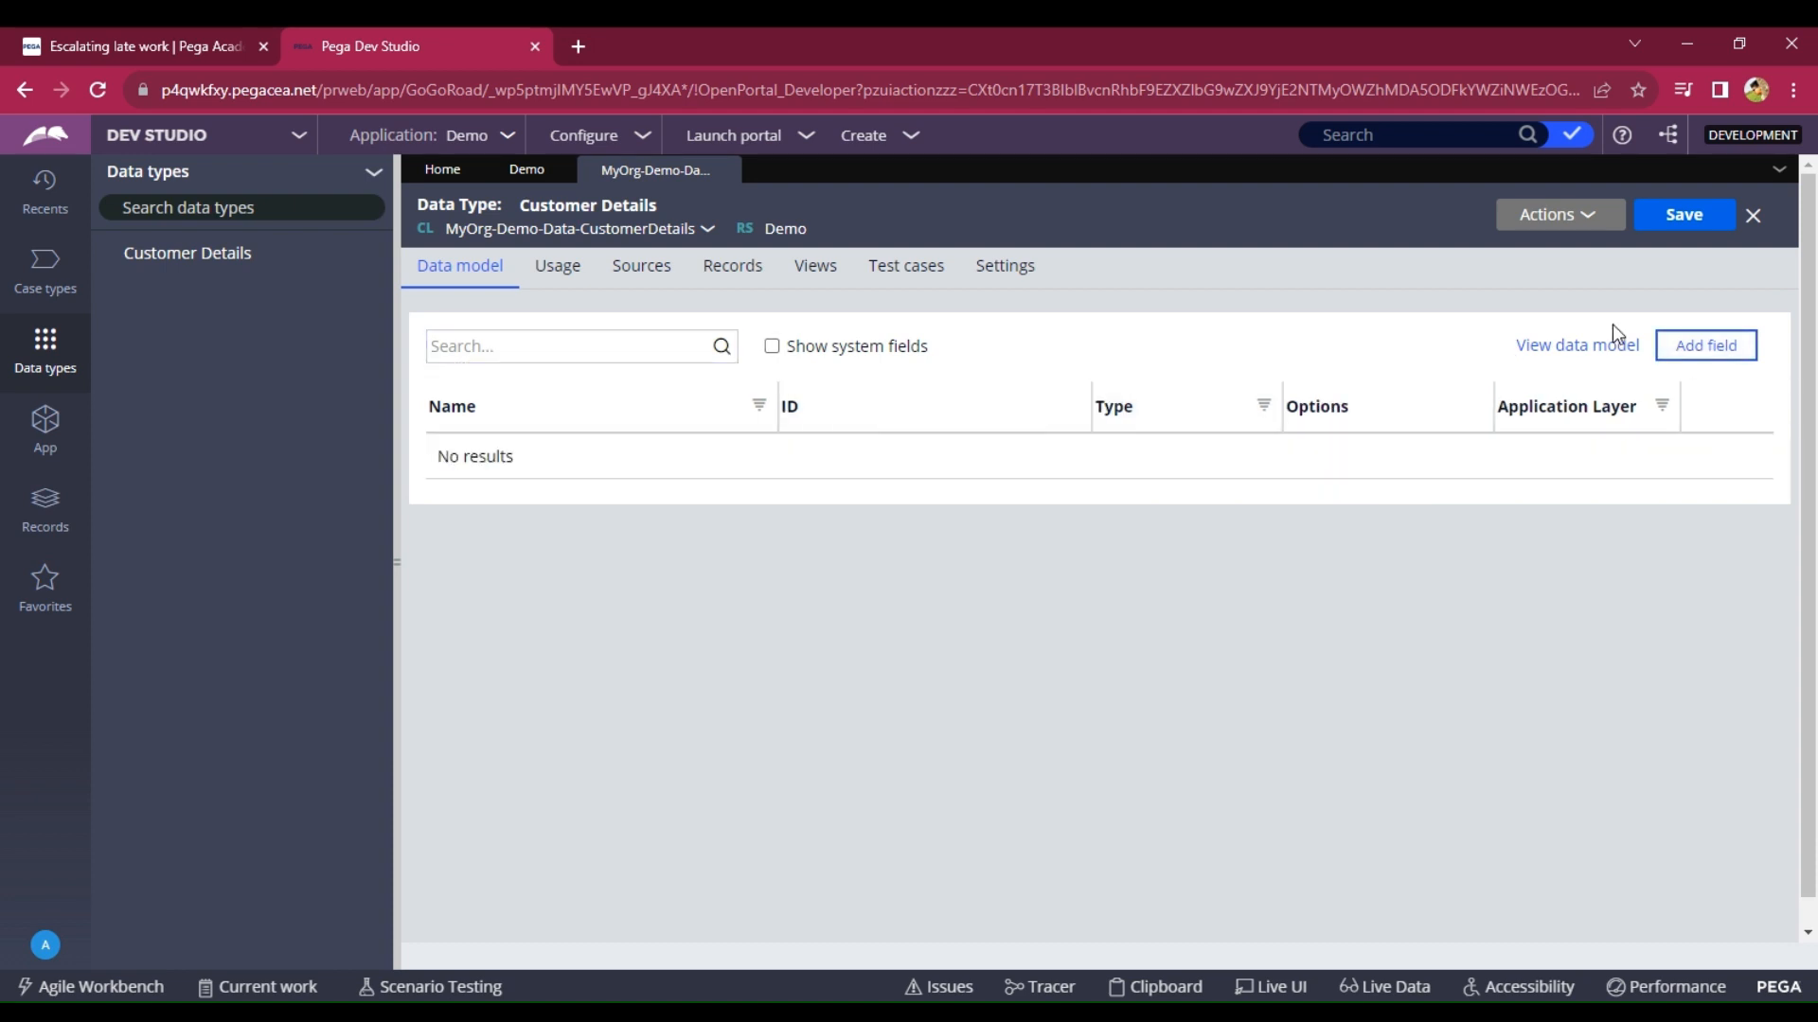
Add Customer ID, Password and Skills text fields to Customer Details.
{"action": "left_click", "coordinate": [1691, 346]}
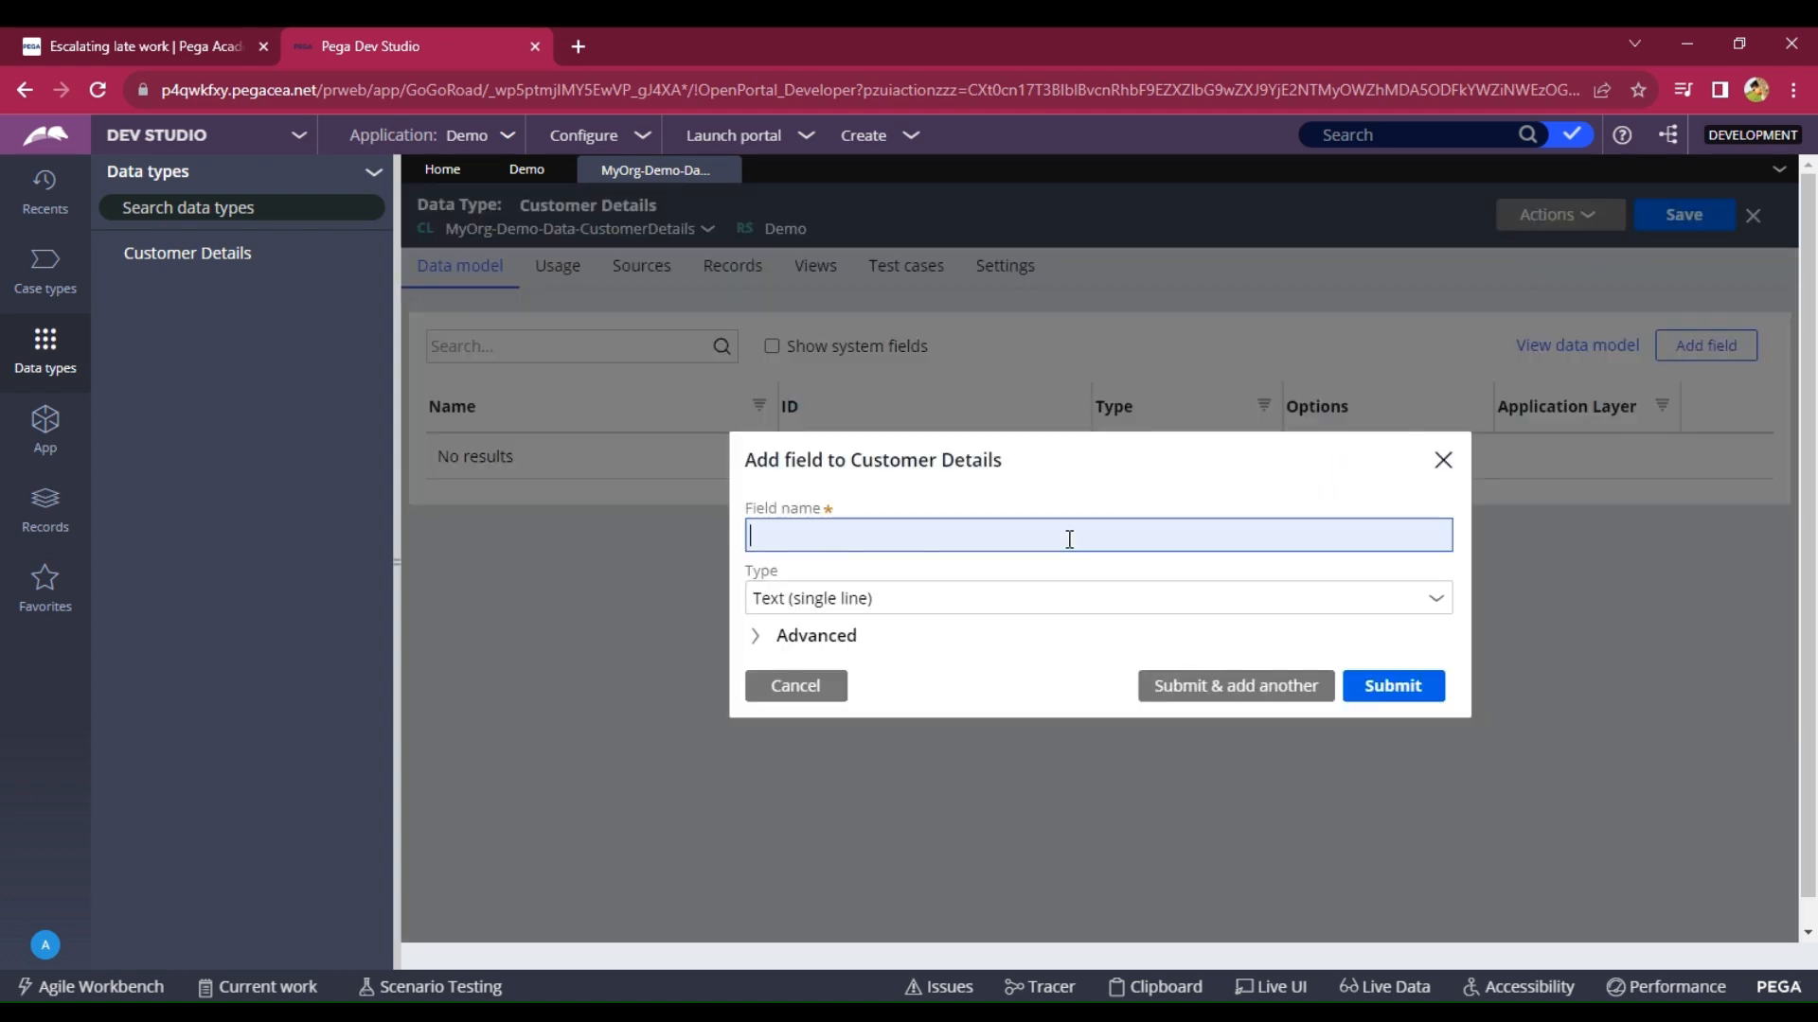
{"action": "type", "text": "Cust"}
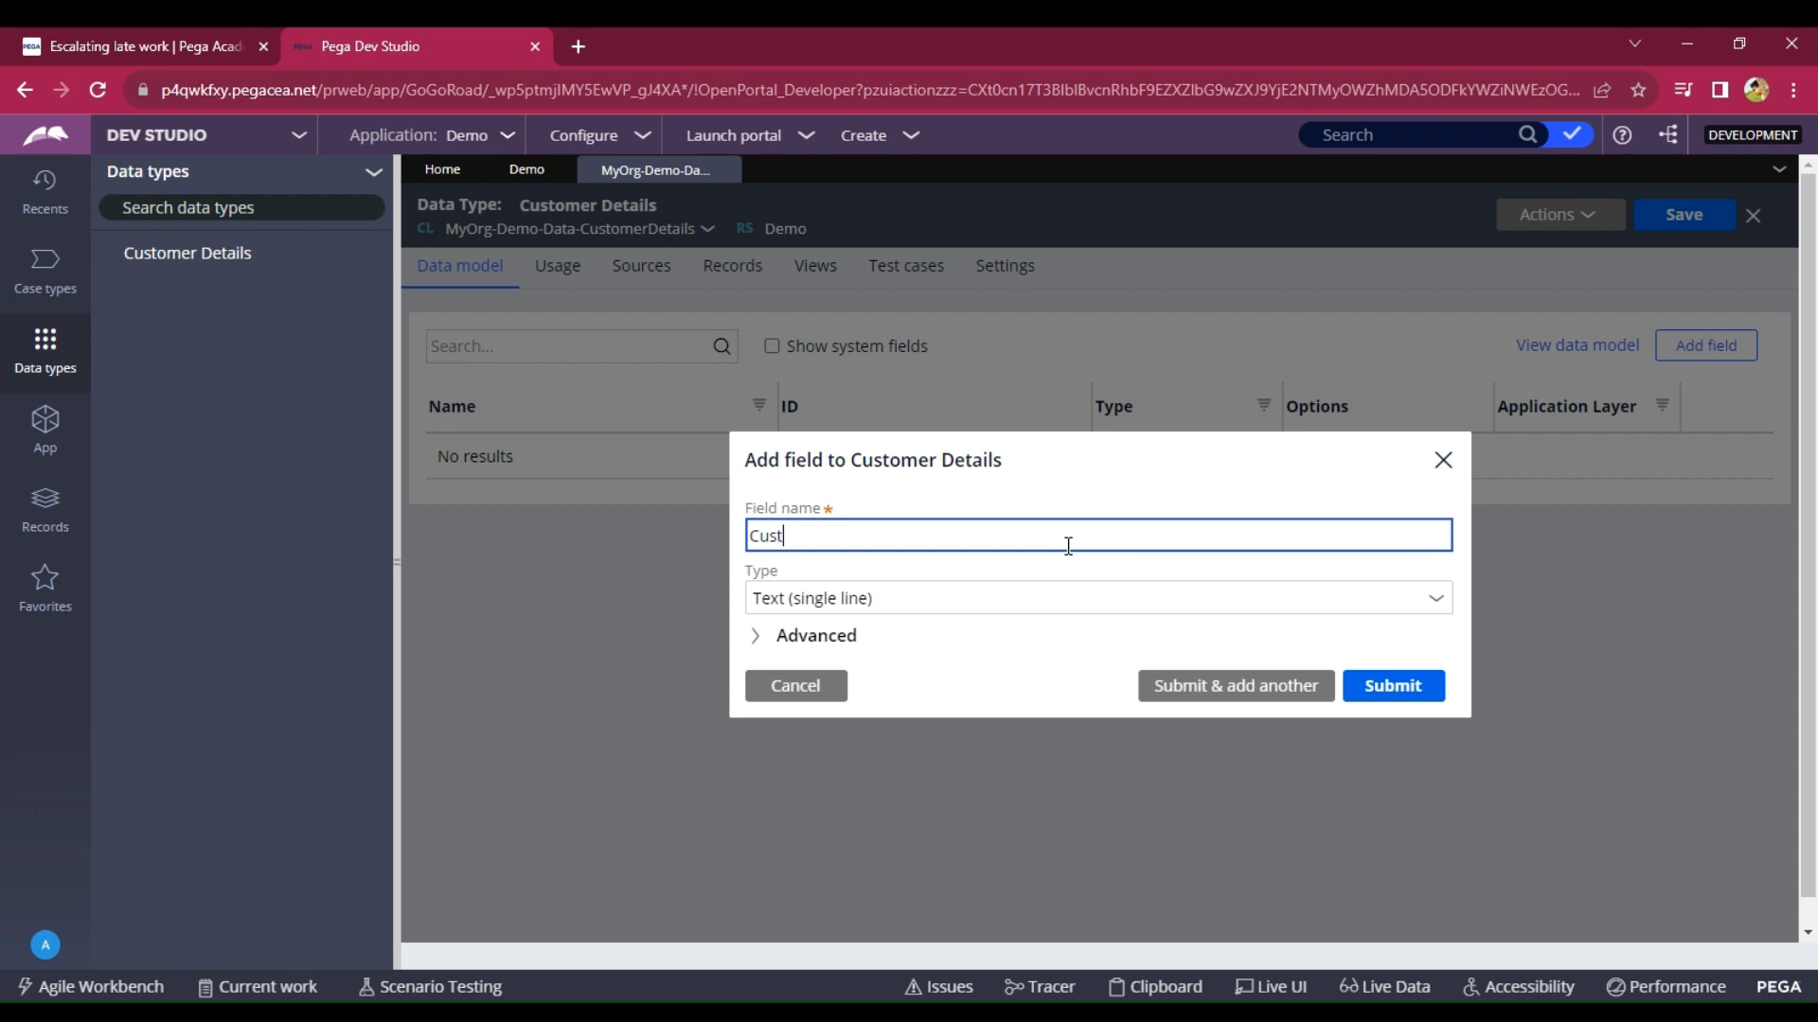
{"action": "type", "text": "omer ID"}
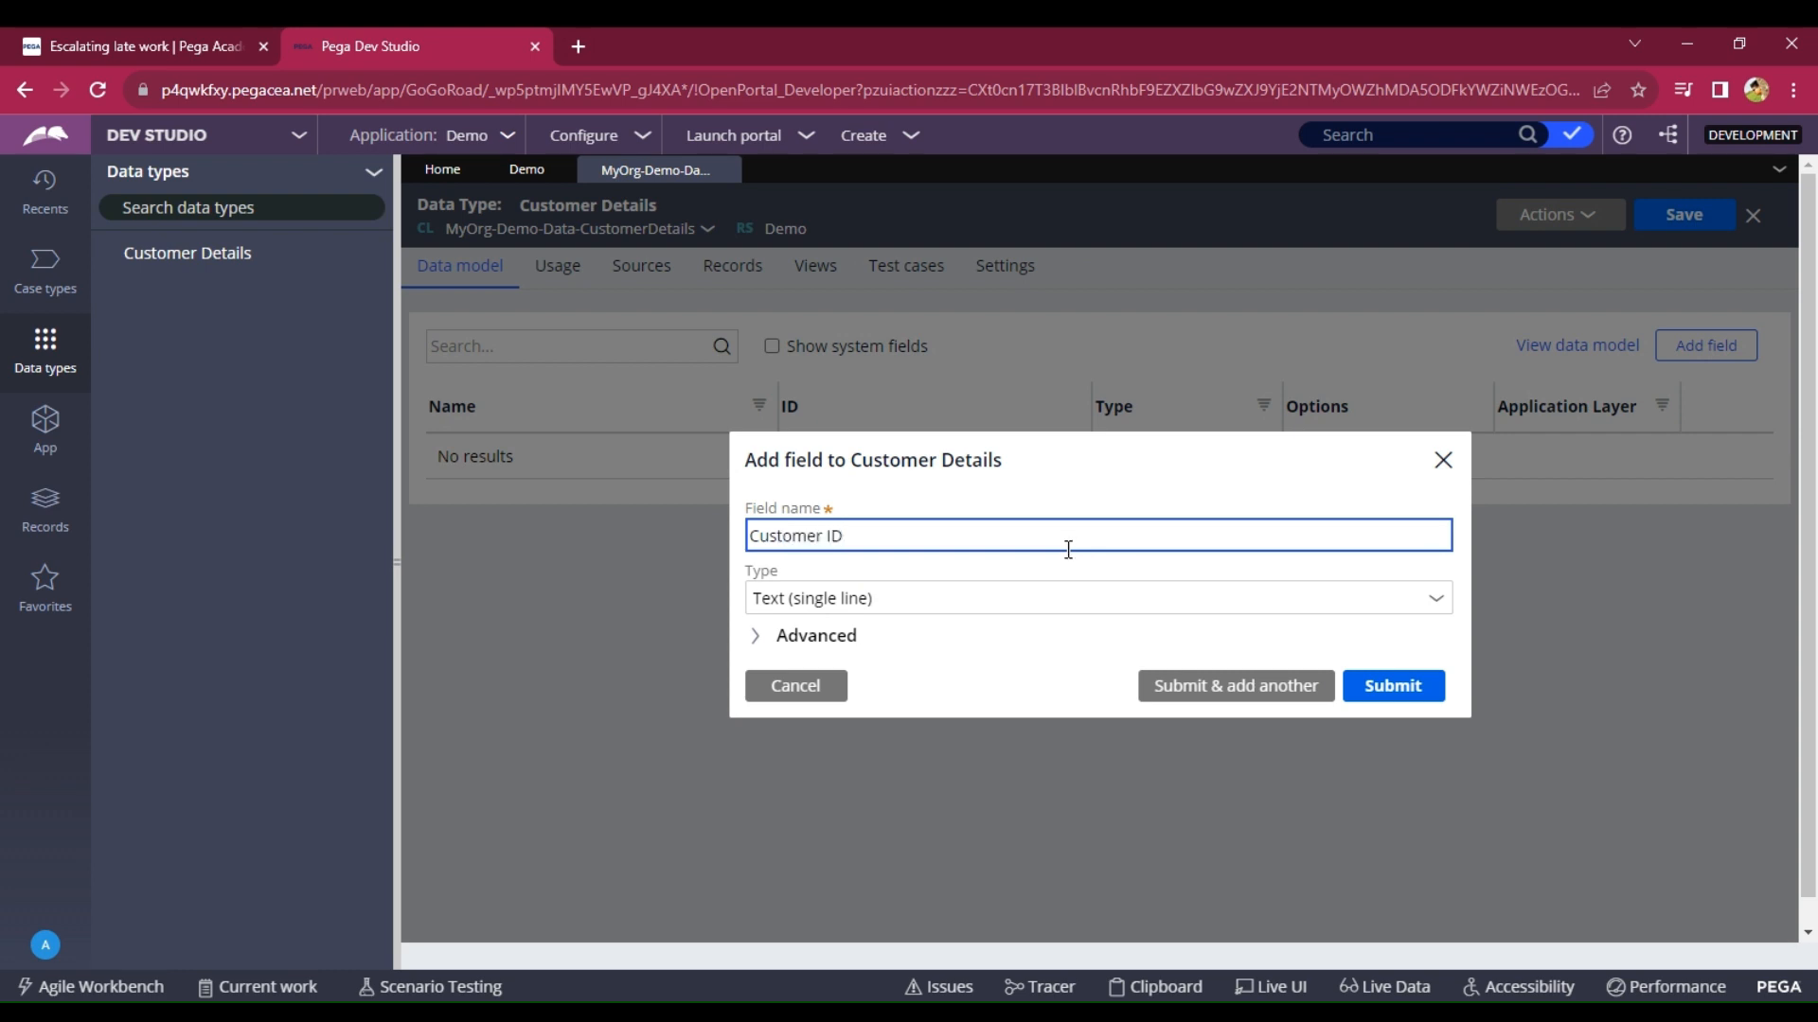
{"action": "left_click", "coordinate": [1248, 687]}
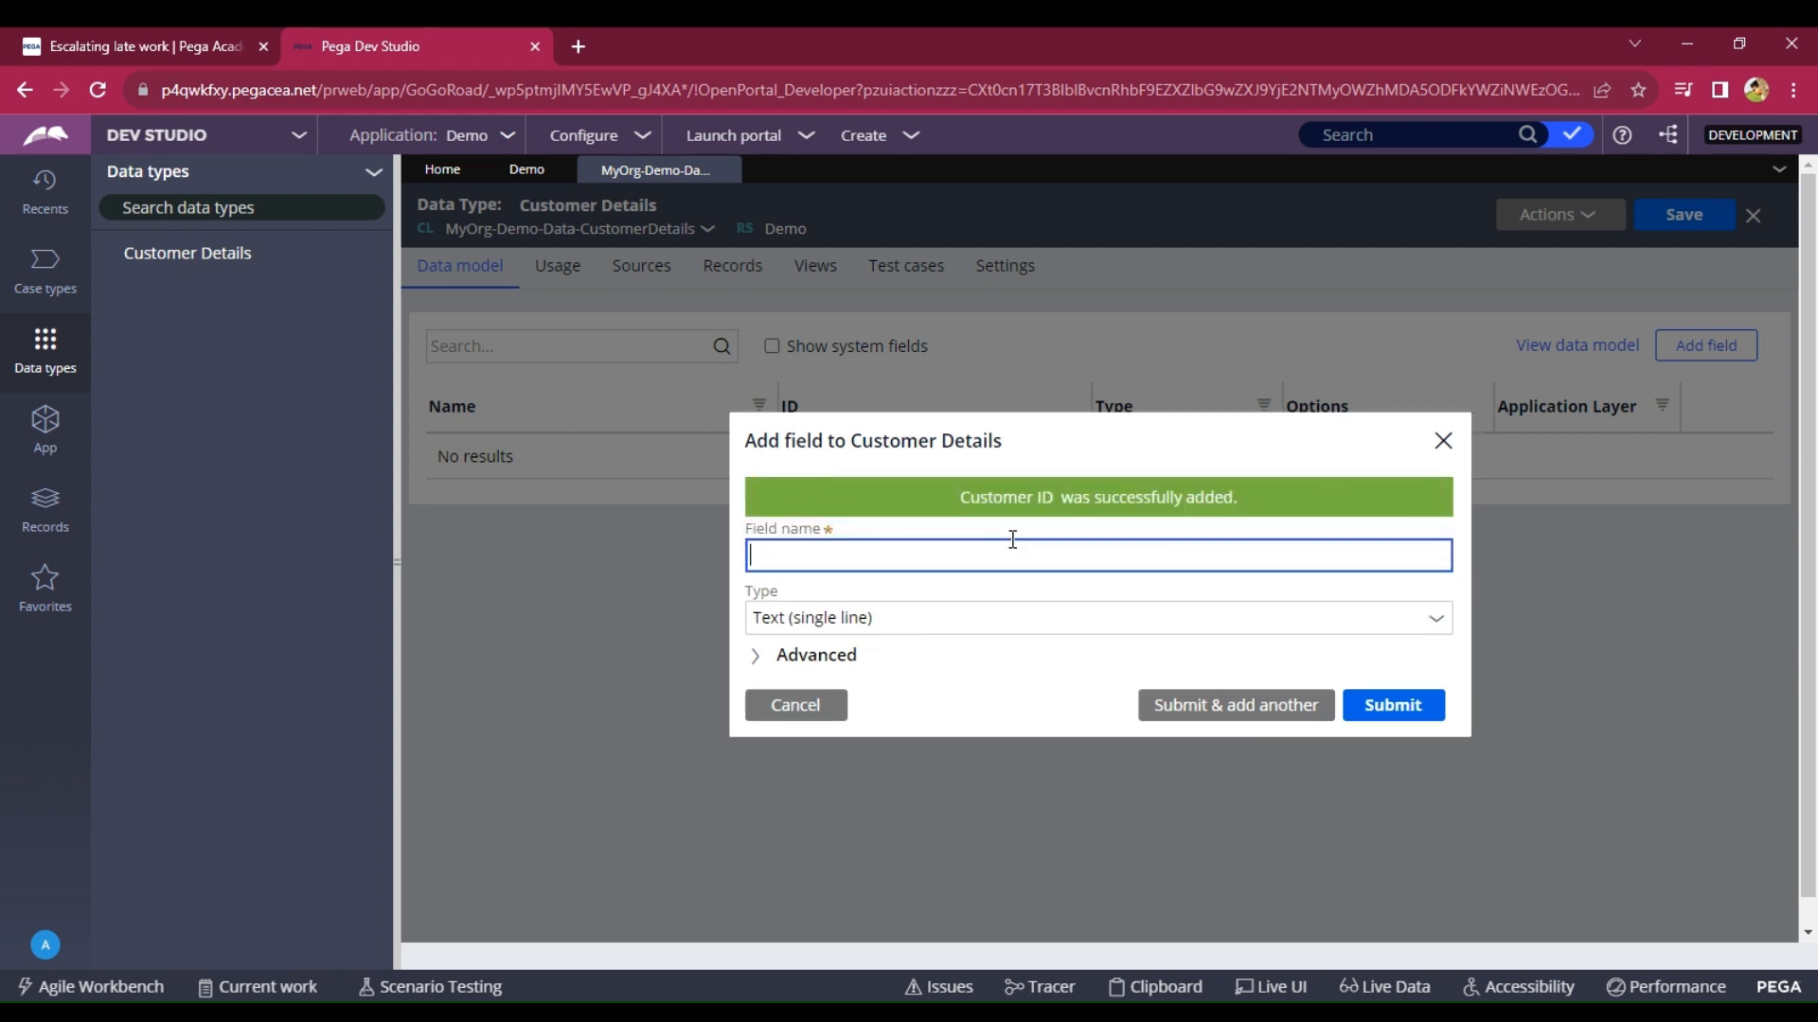
{"action": "type", "text": "Password"}
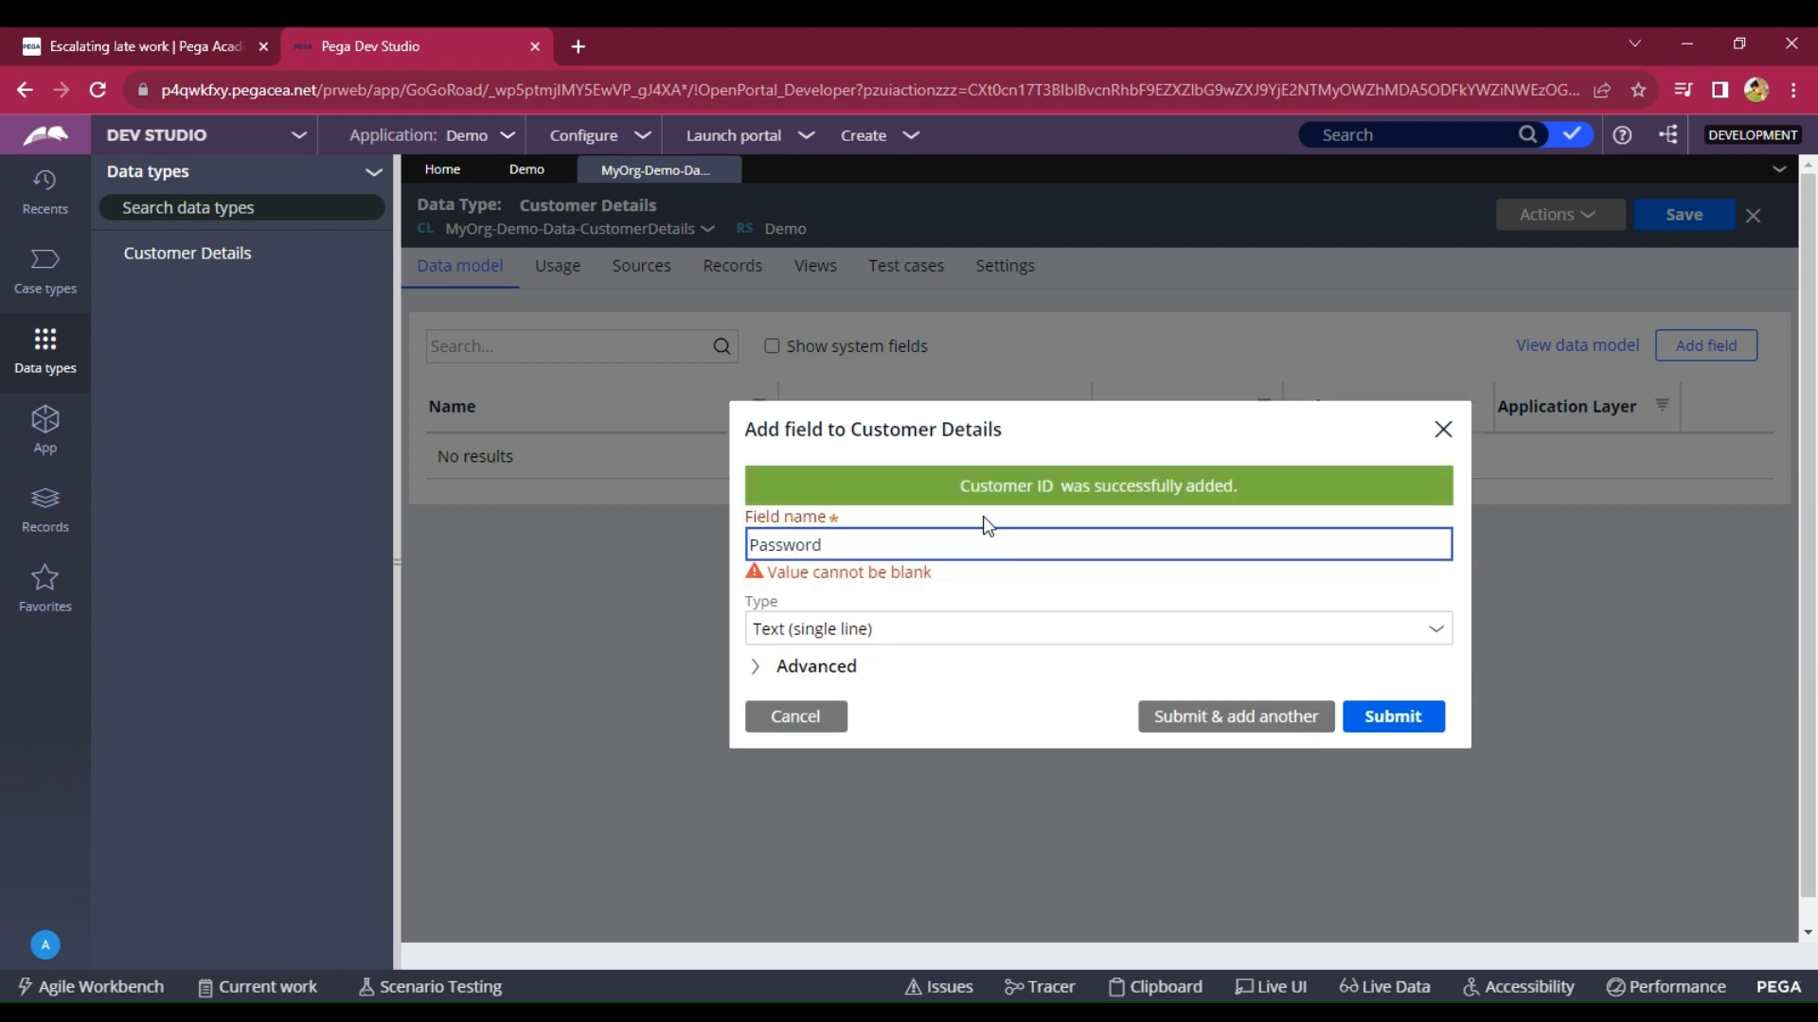
{"action": "left_click", "coordinate": [1195, 708]}
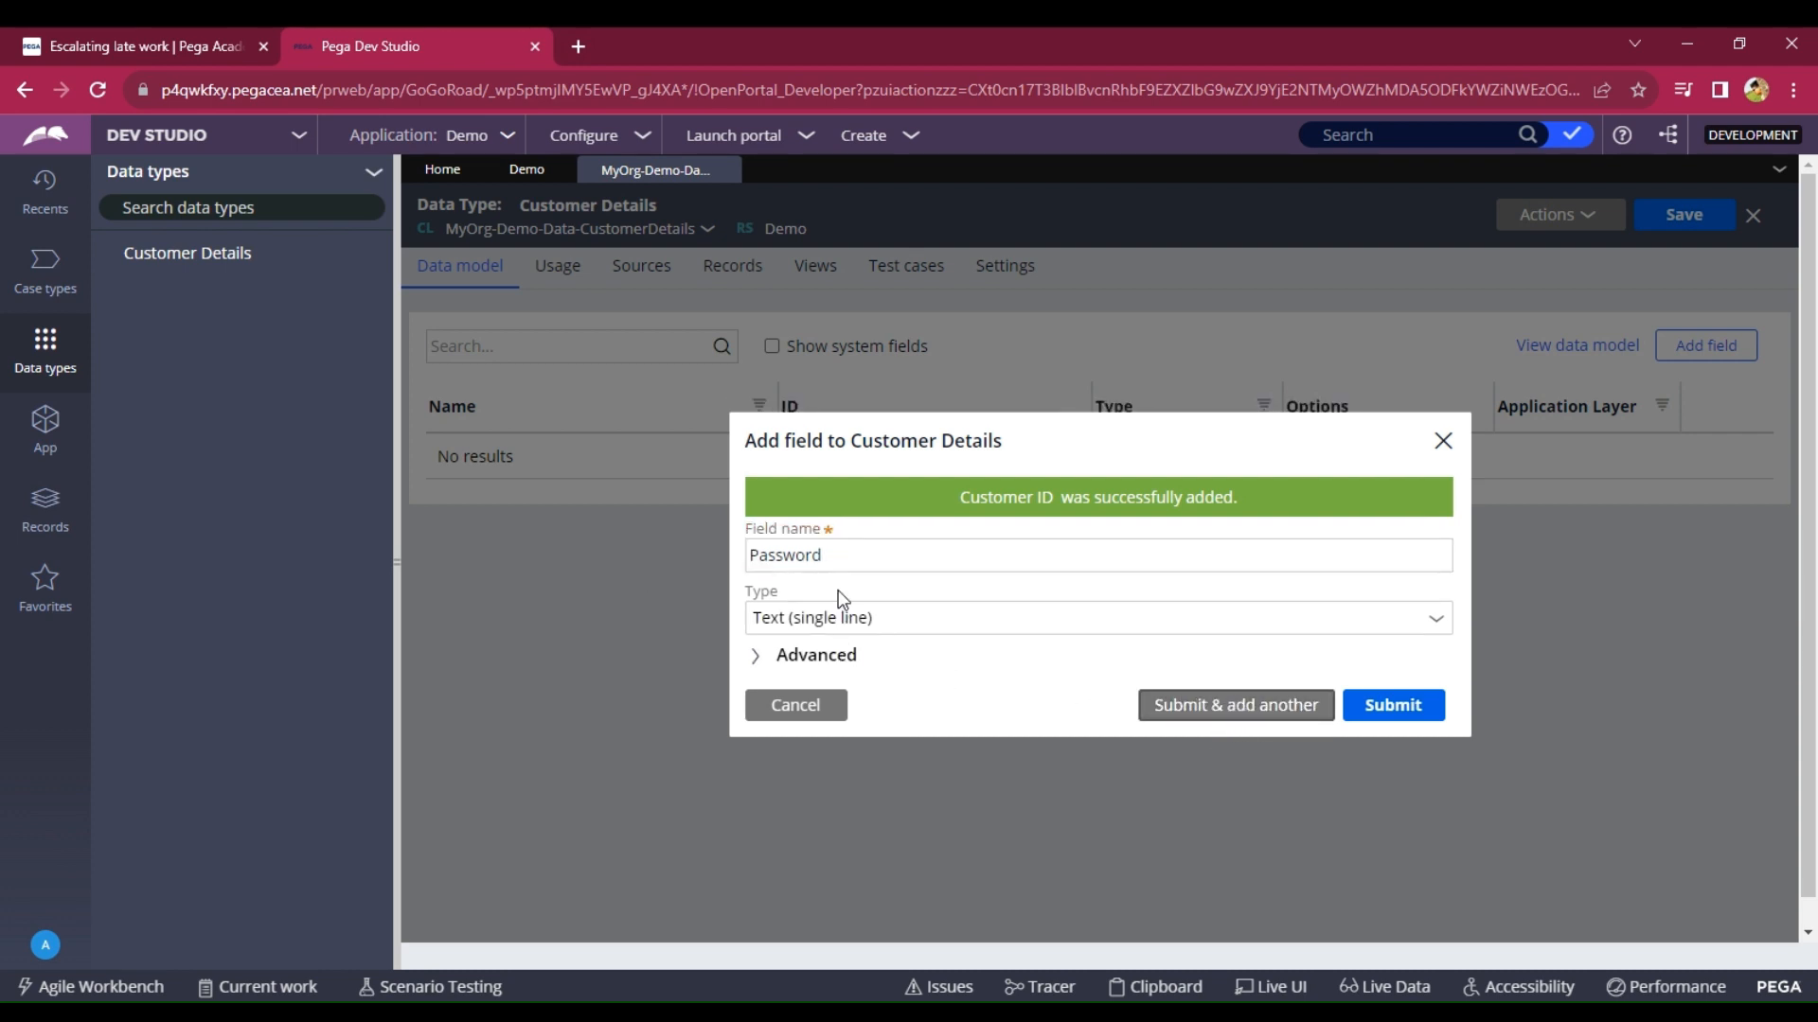
{"action": "type", "text": "Sk"}
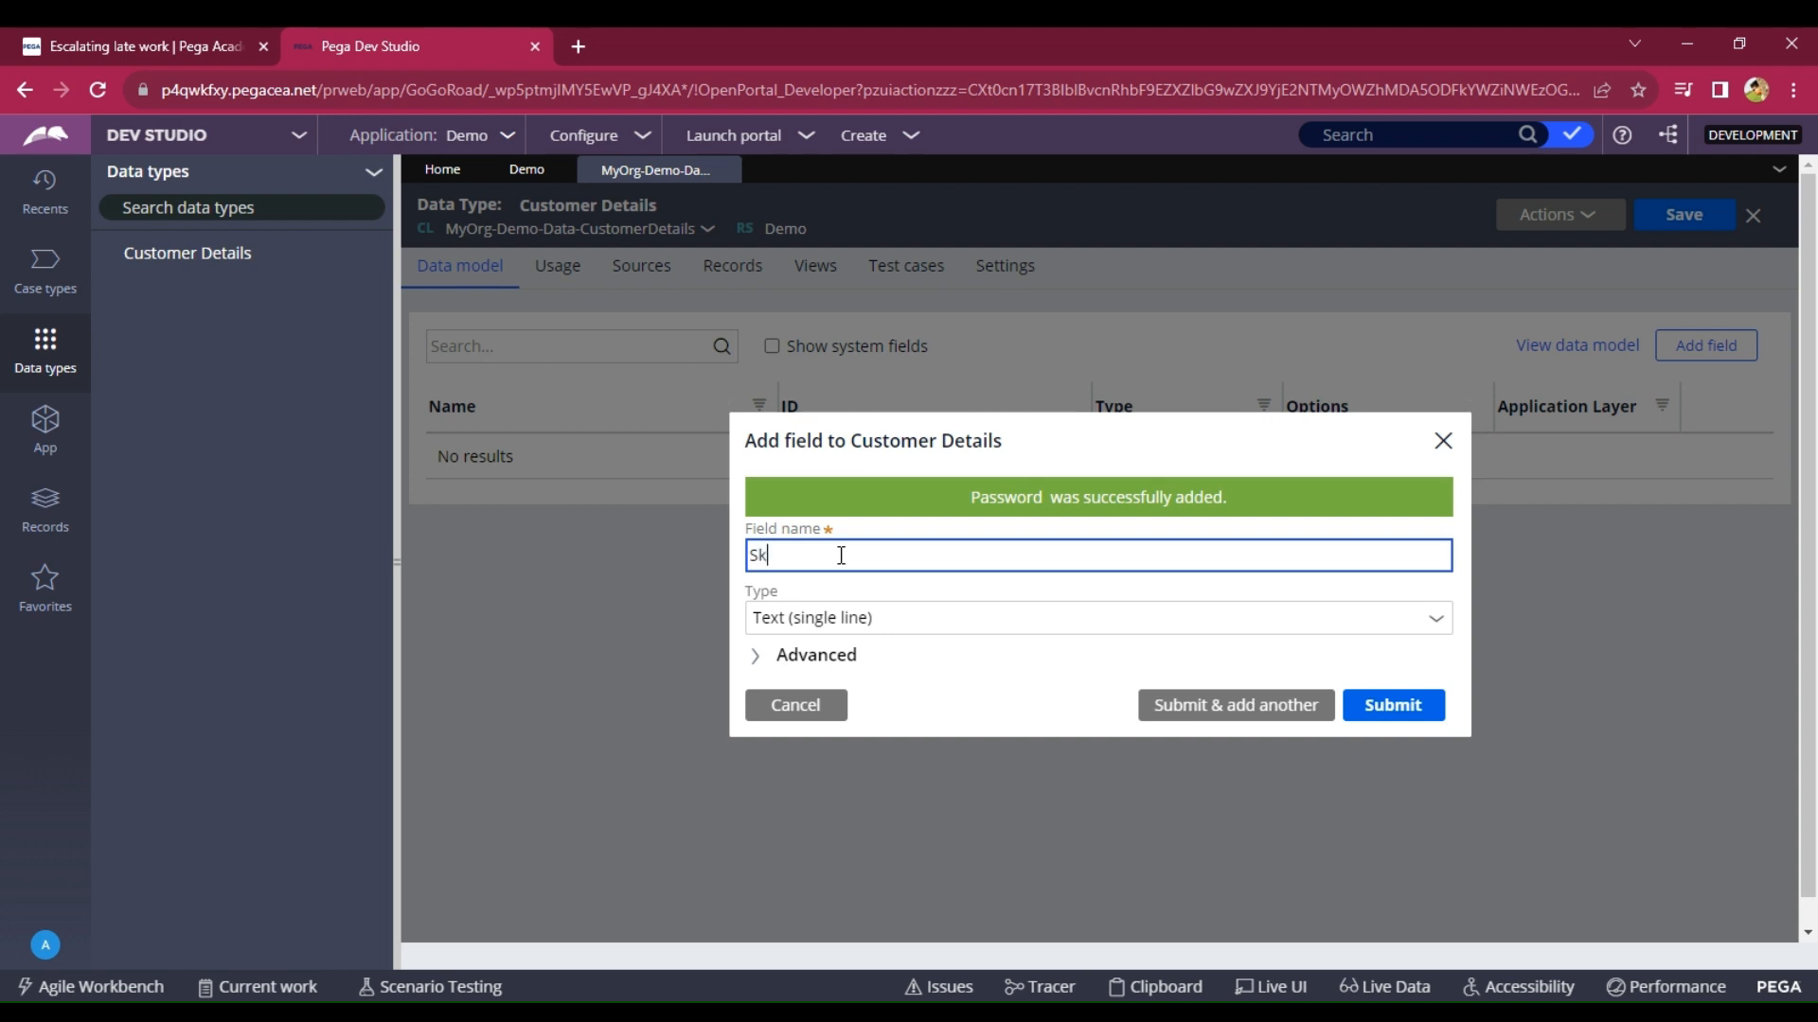
{"action": "type", "text": "ills"}
{"action": "left_click", "coordinate": [1247, 706]}
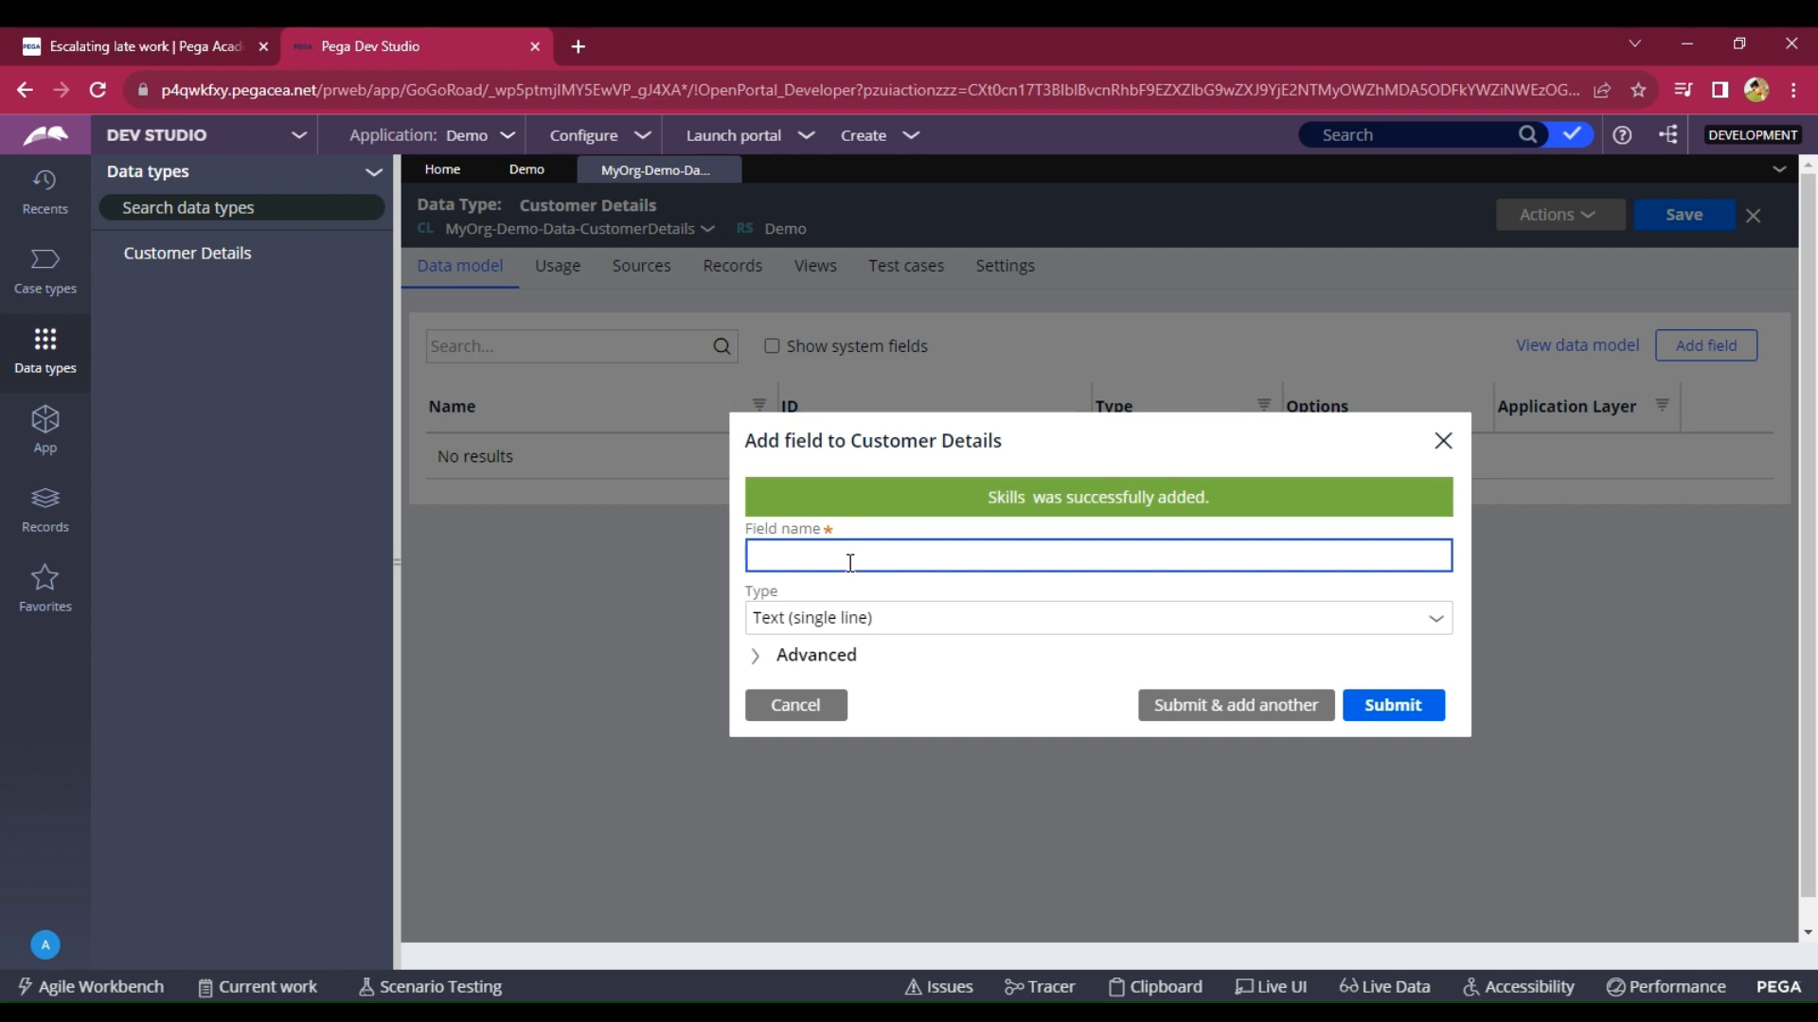
Add an Email ID field of type Email.
{"action": "type", "text": "Email ID"}
{"action": "left_click", "coordinate": [1437, 621]}
{"action": "left_click", "coordinate": [1437, 621]}
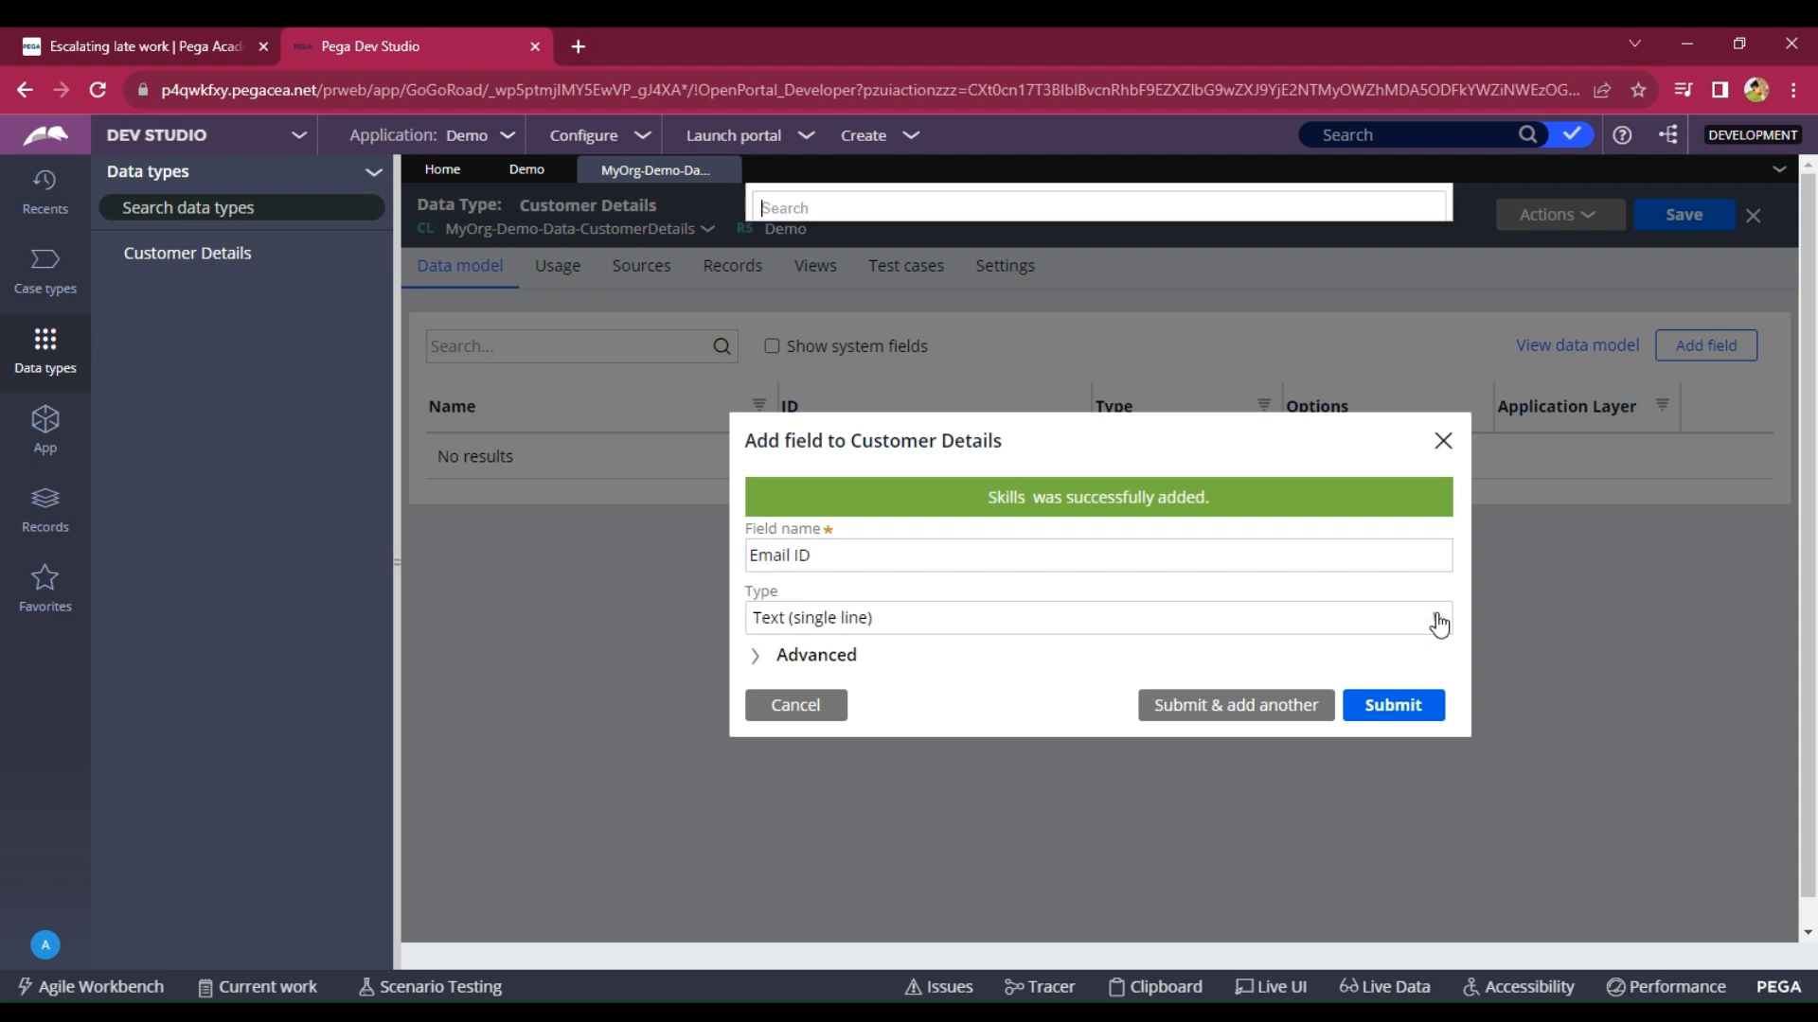
{"action": "type", "text": "mai"}
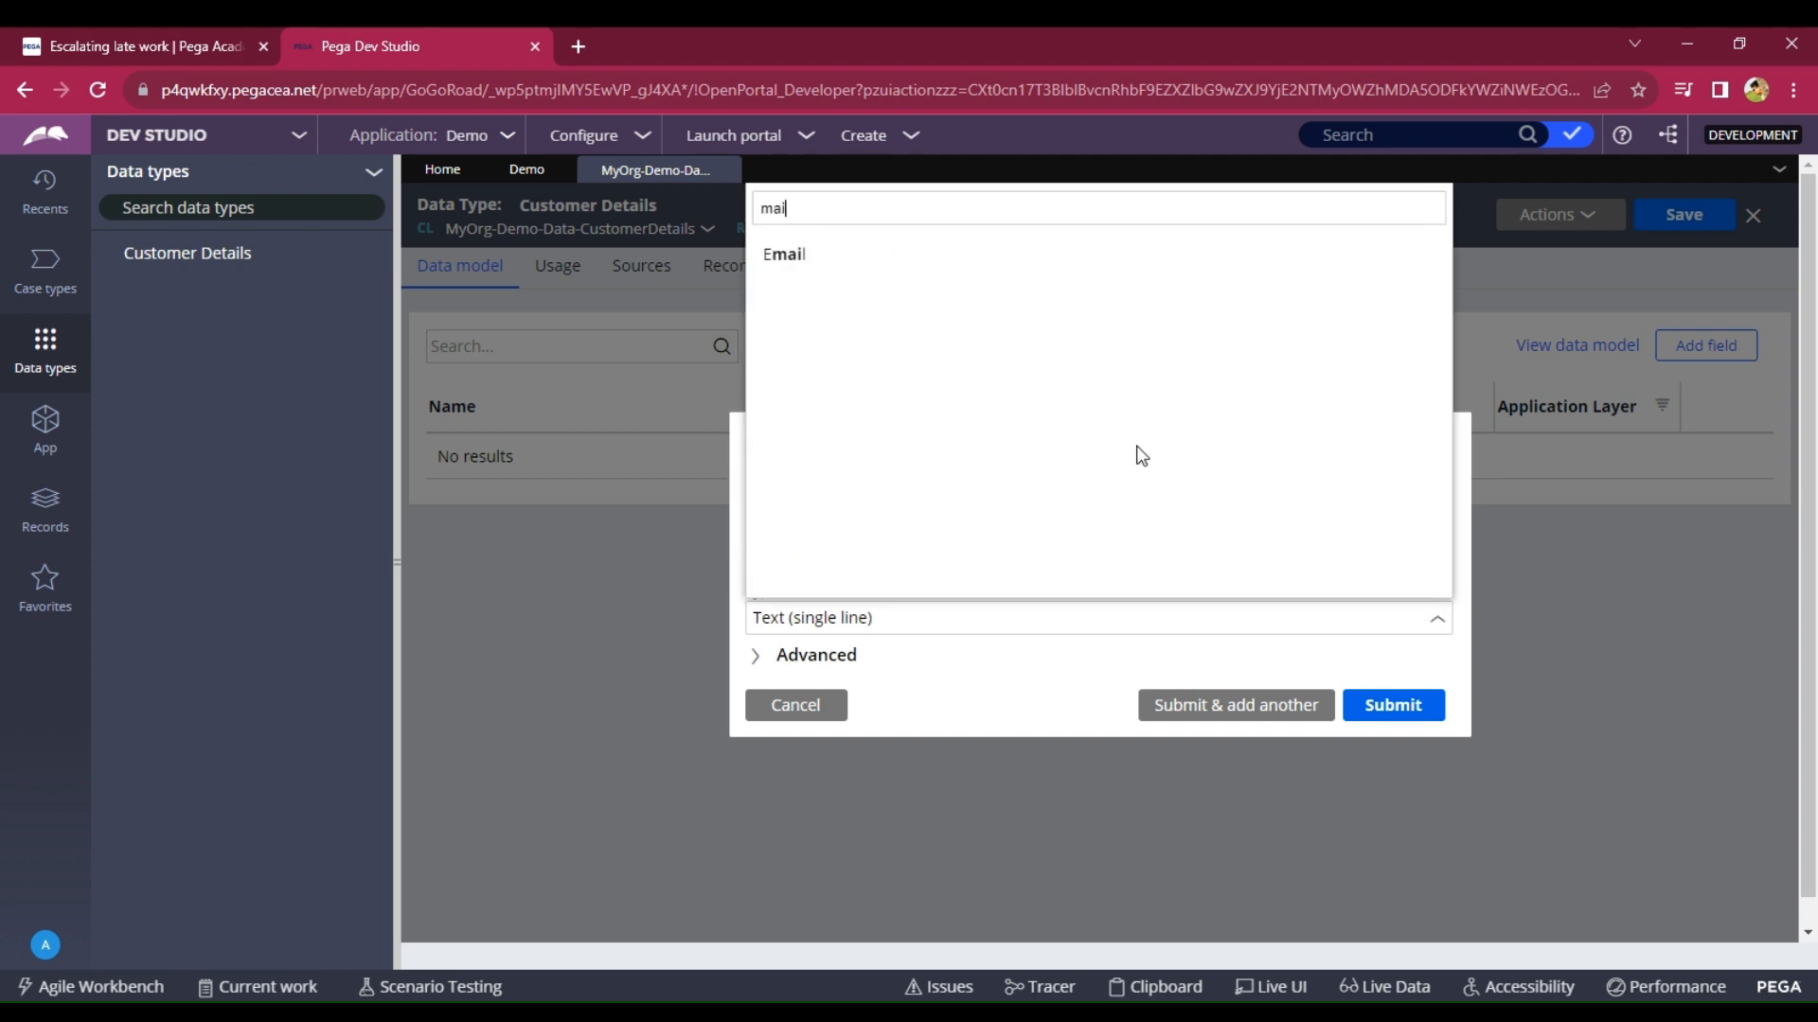
{"action": "left_click", "coordinate": [945, 267]}
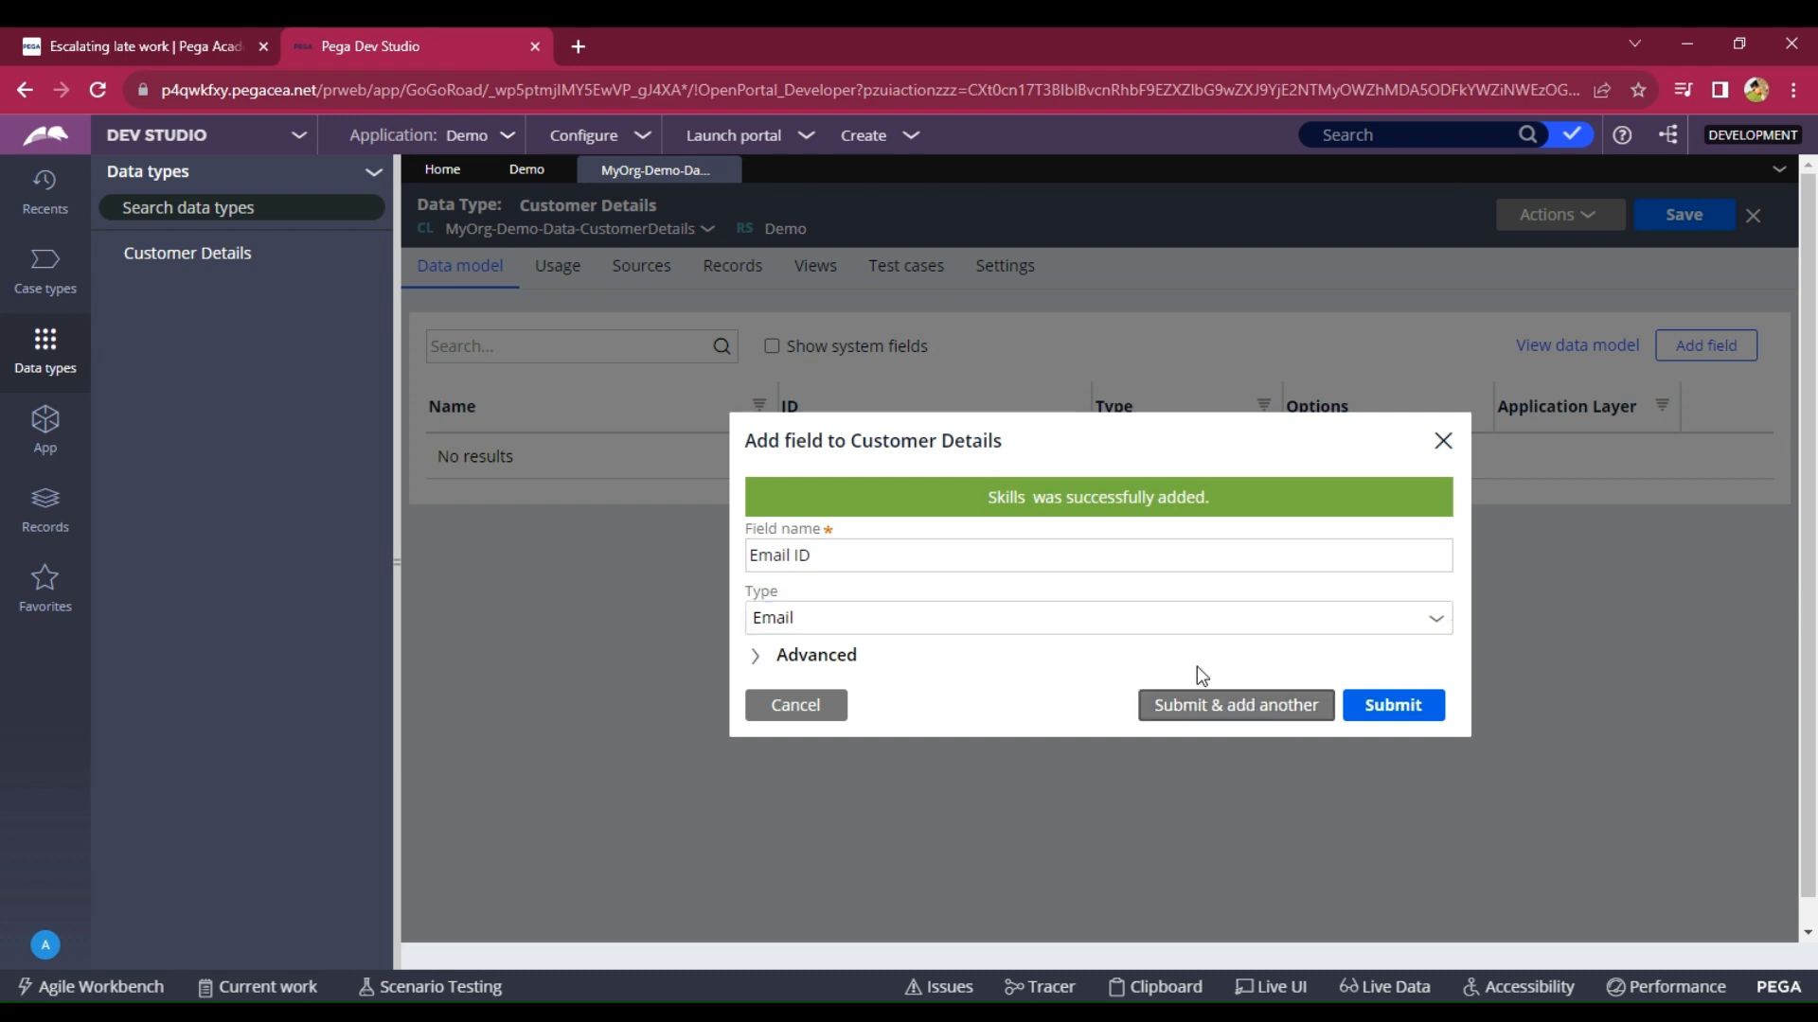
{"action": "left_click", "coordinate": [989, 555]}
{"action": "key", "text": "Return"}
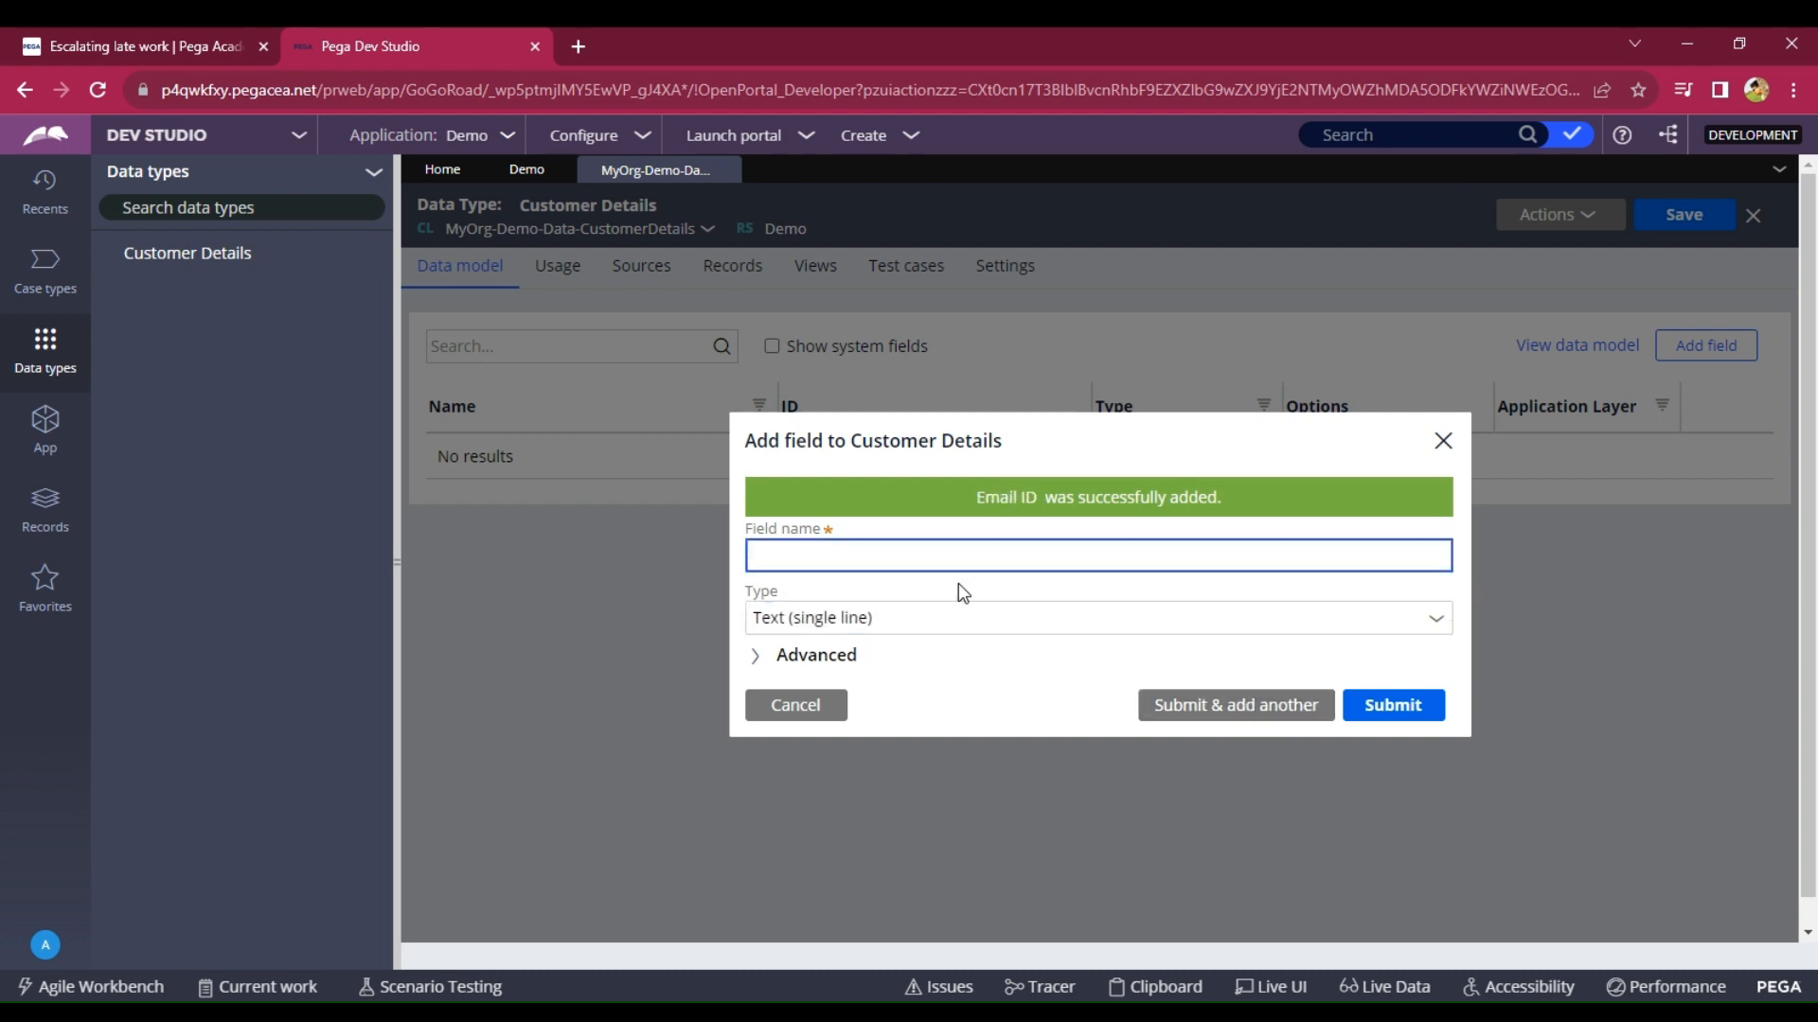
Add a Phone field of type Phone.
{"action": "type", "text": "Phone"}
{"action": "left_click", "coordinate": [1449, 624]}
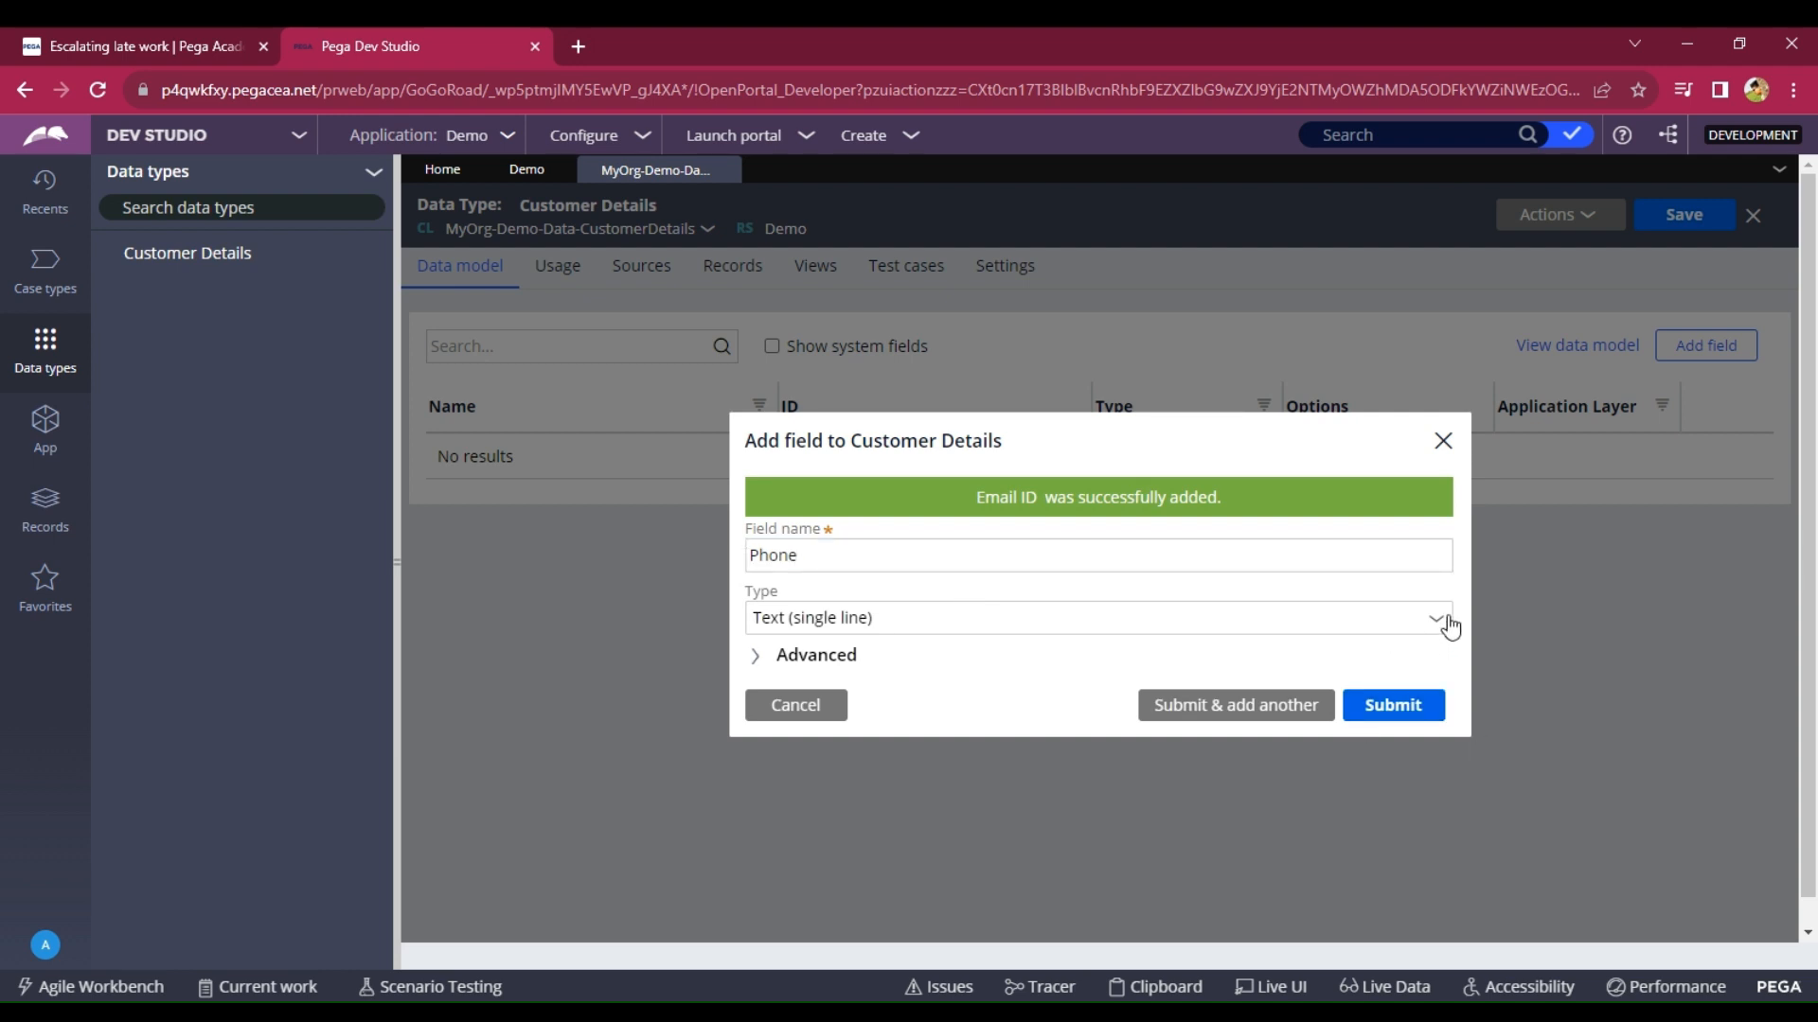
{"action": "type", "text": "pho"}
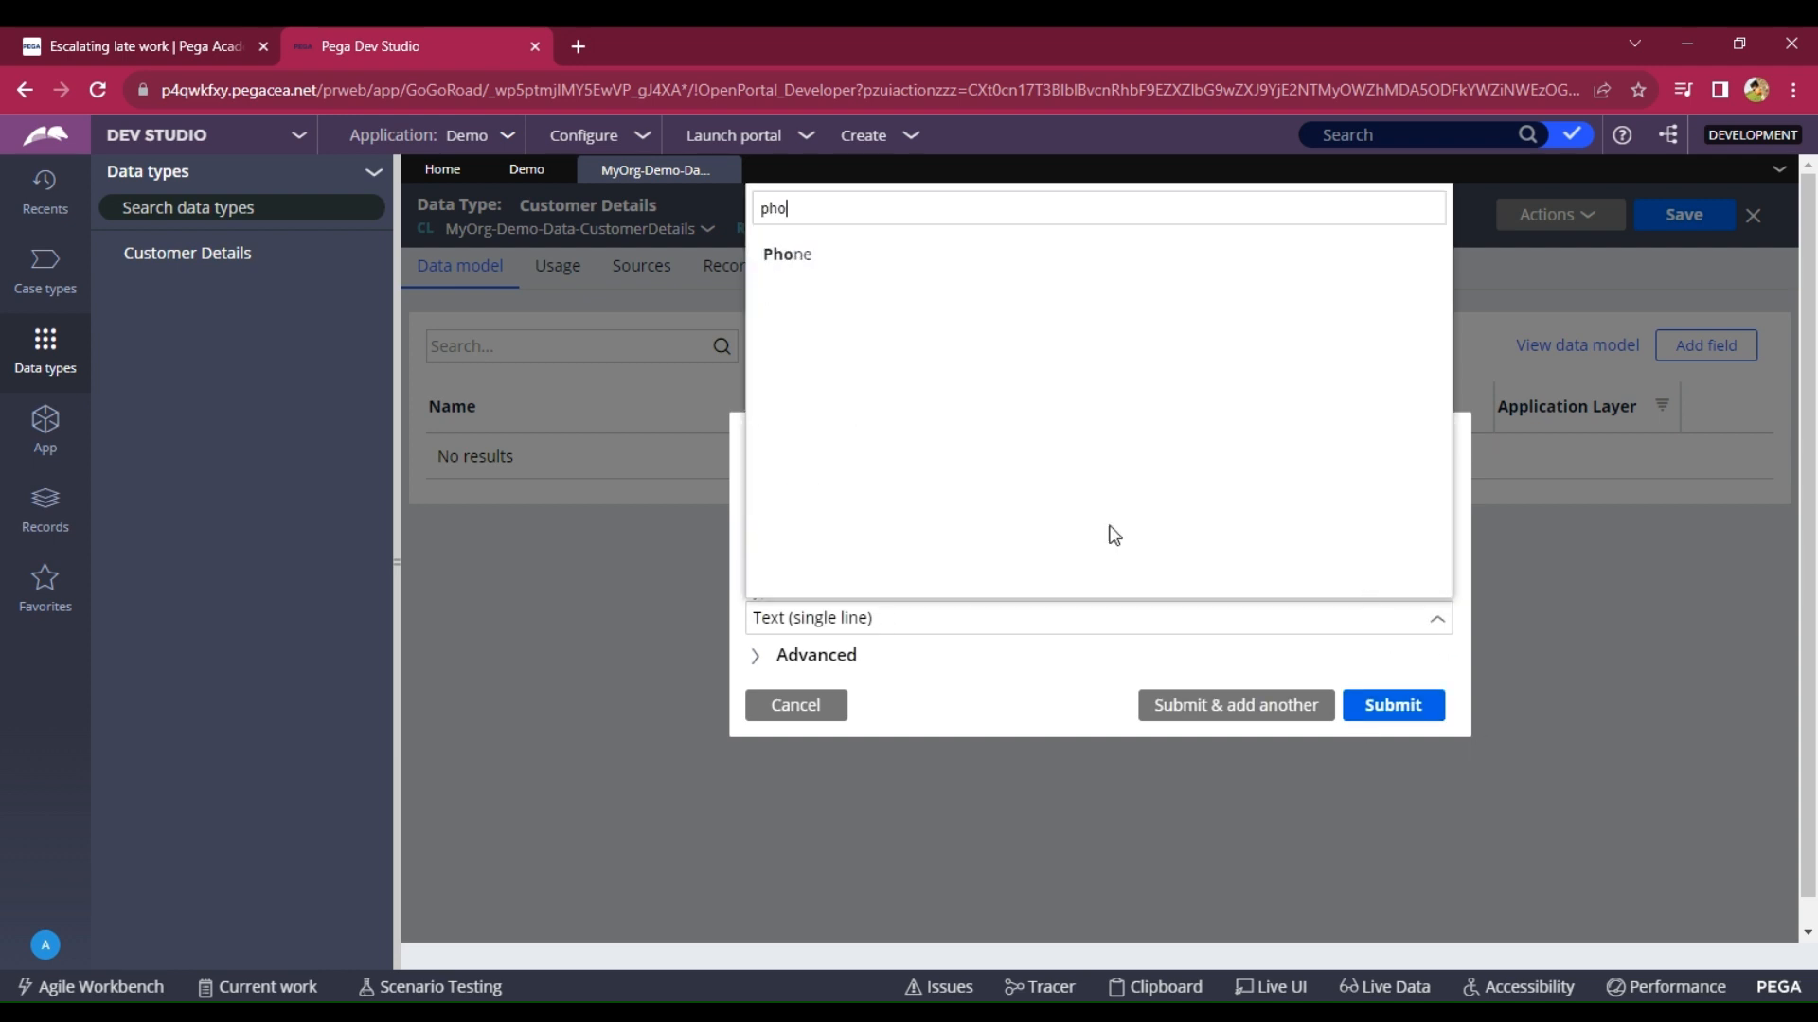
{"action": "left_click", "coordinate": [861, 255]}
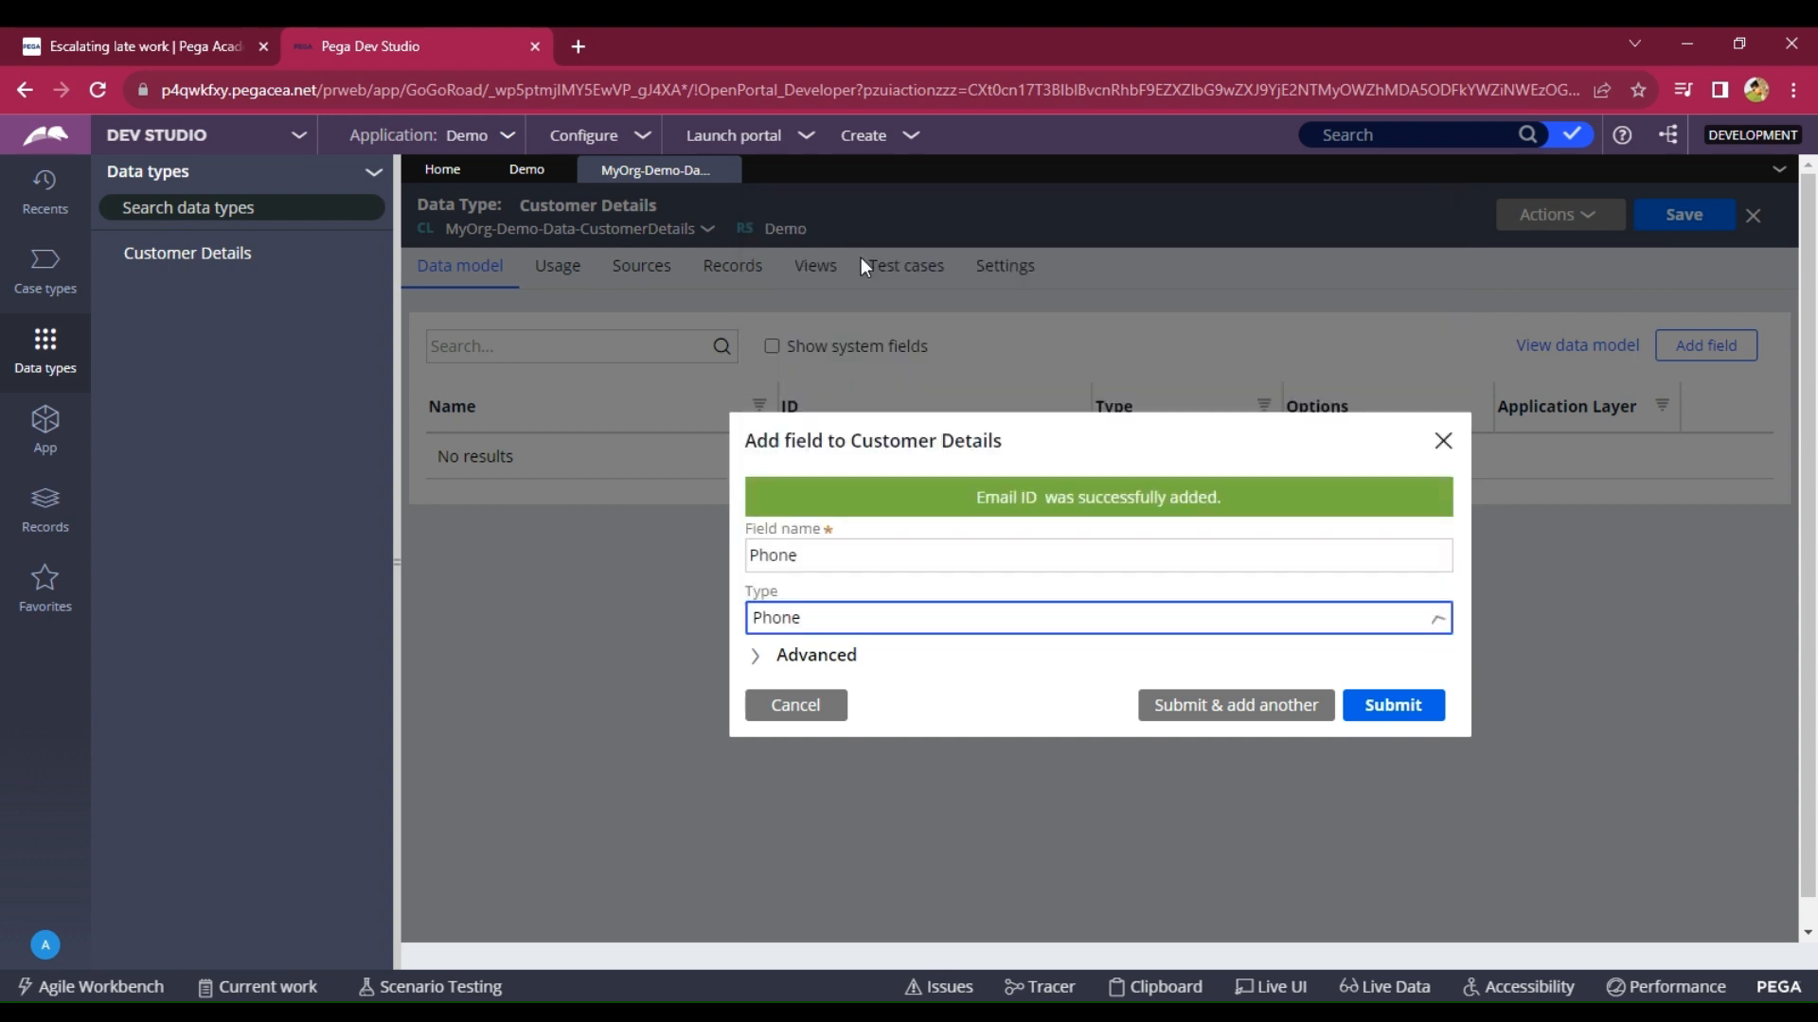
{"action": "left_click", "coordinate": [1257, 704]}
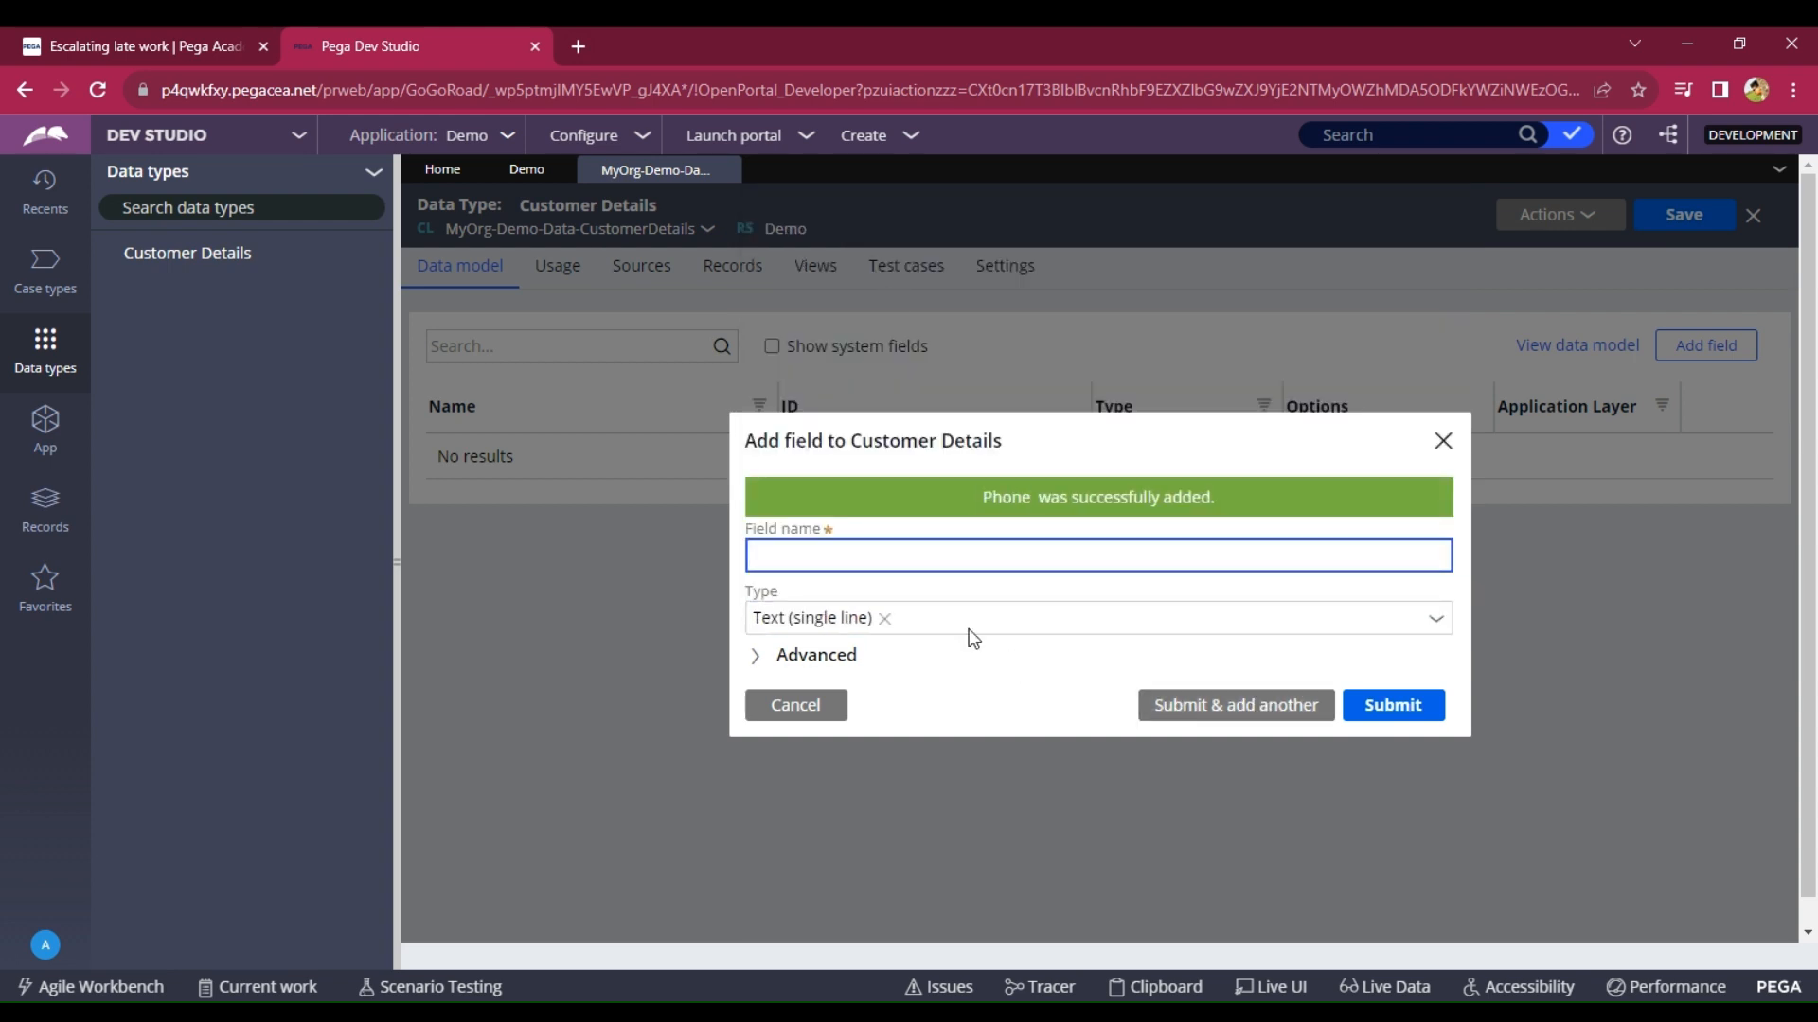
Add an Experience field of type Integer and finish adding fields.
{"action": "type", "text": "Experience"}
{"action": "left_click", "coordinate": [1433, 630]}
{"action": "left_click", "coordinate": [1435, 625]}
{"action": "type", "text": "in"}
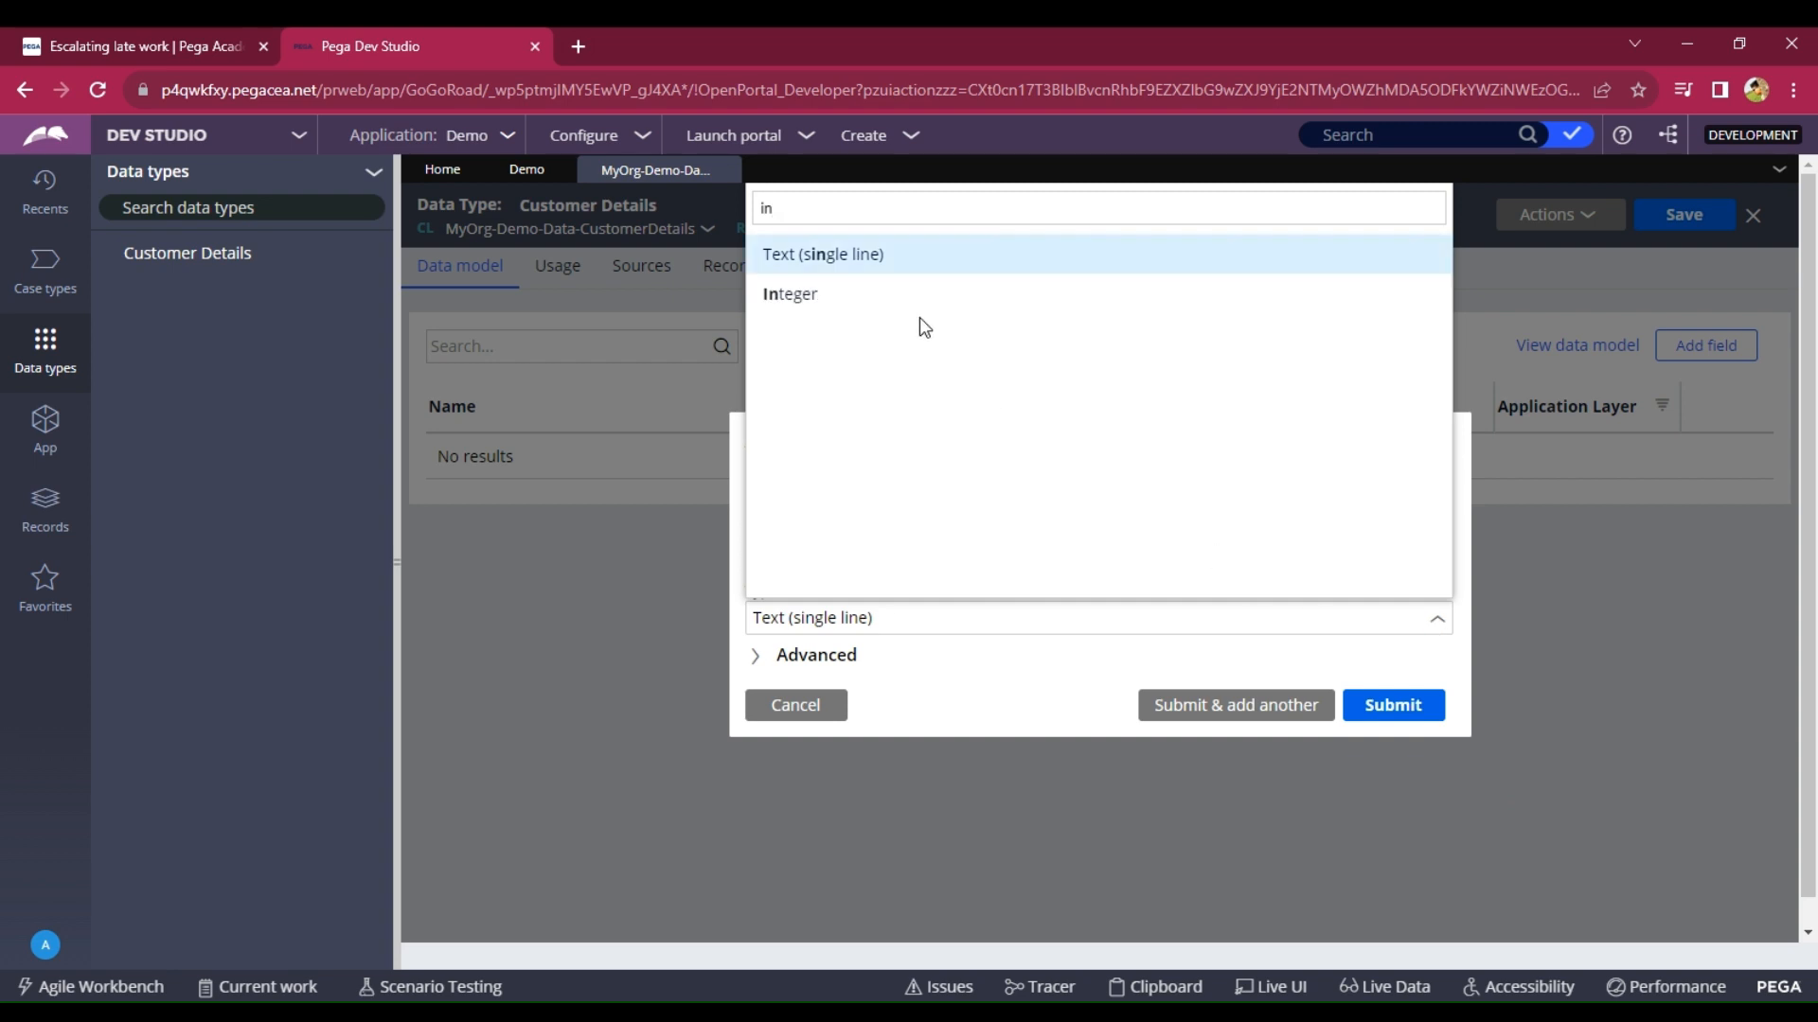
{"action": "left_click", "coordinate": [916, 308]}
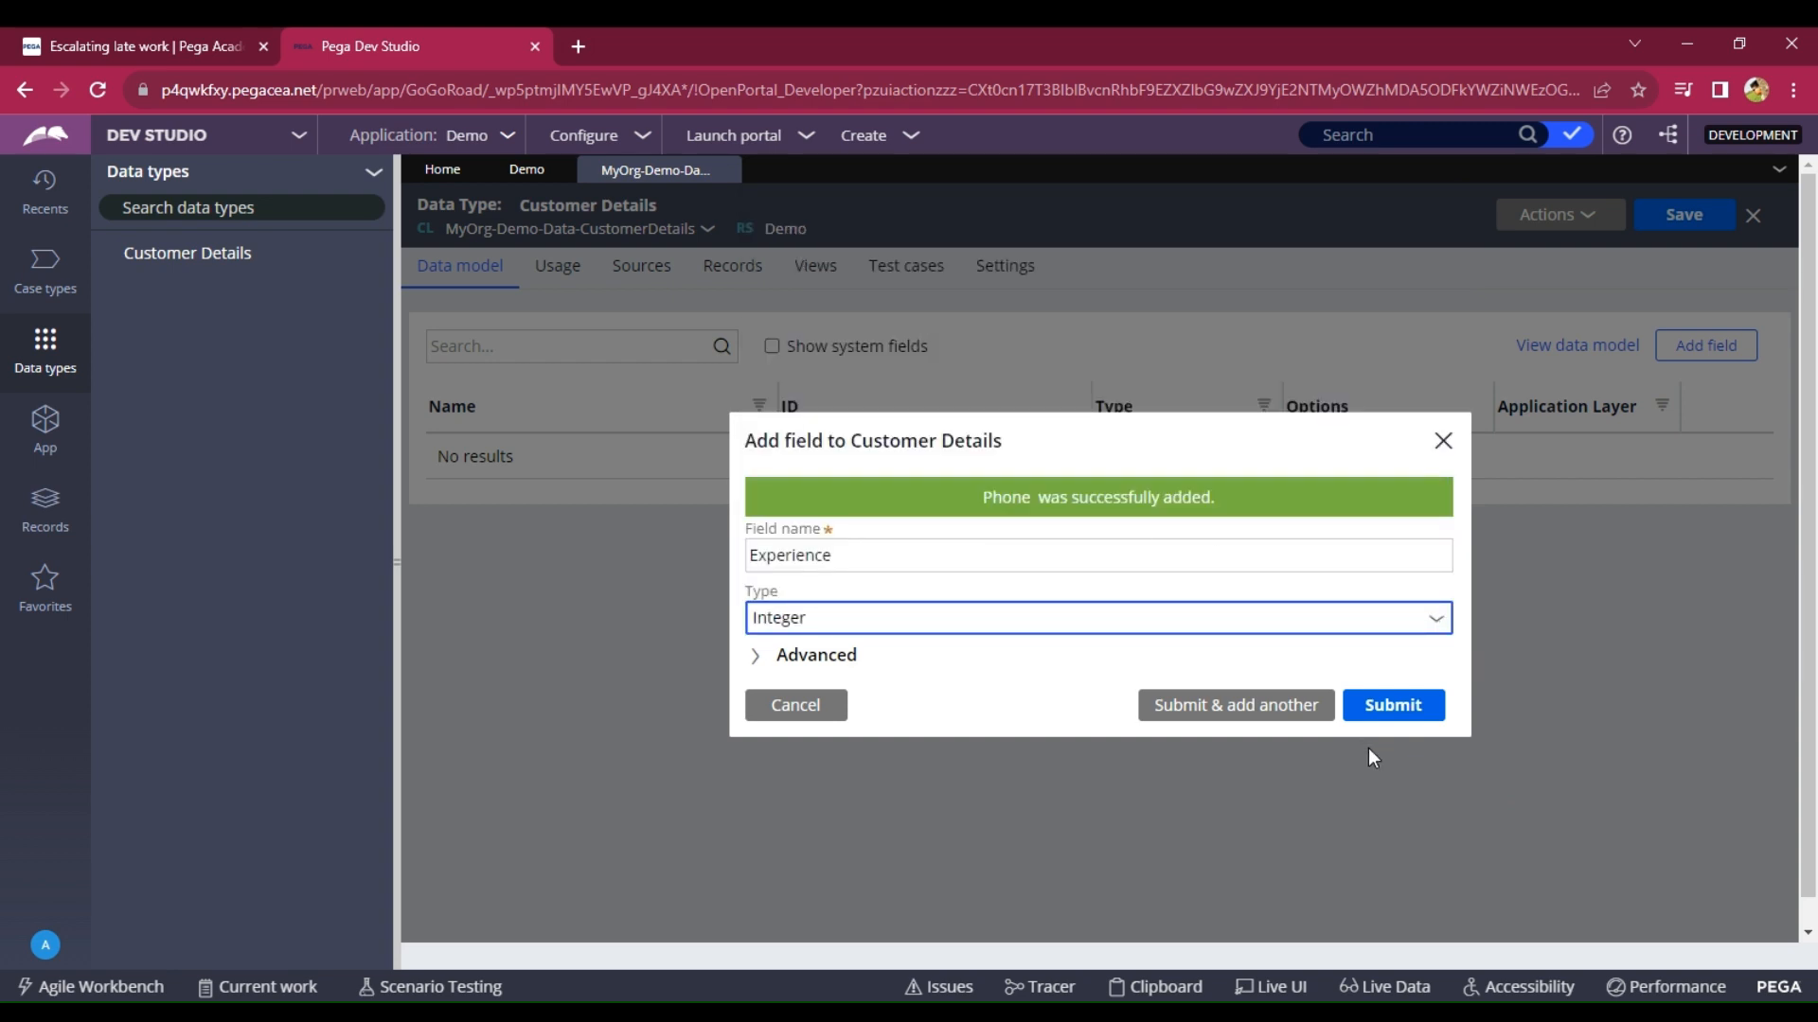
{"action": "left_click", "coordinate": [1397, 705]}
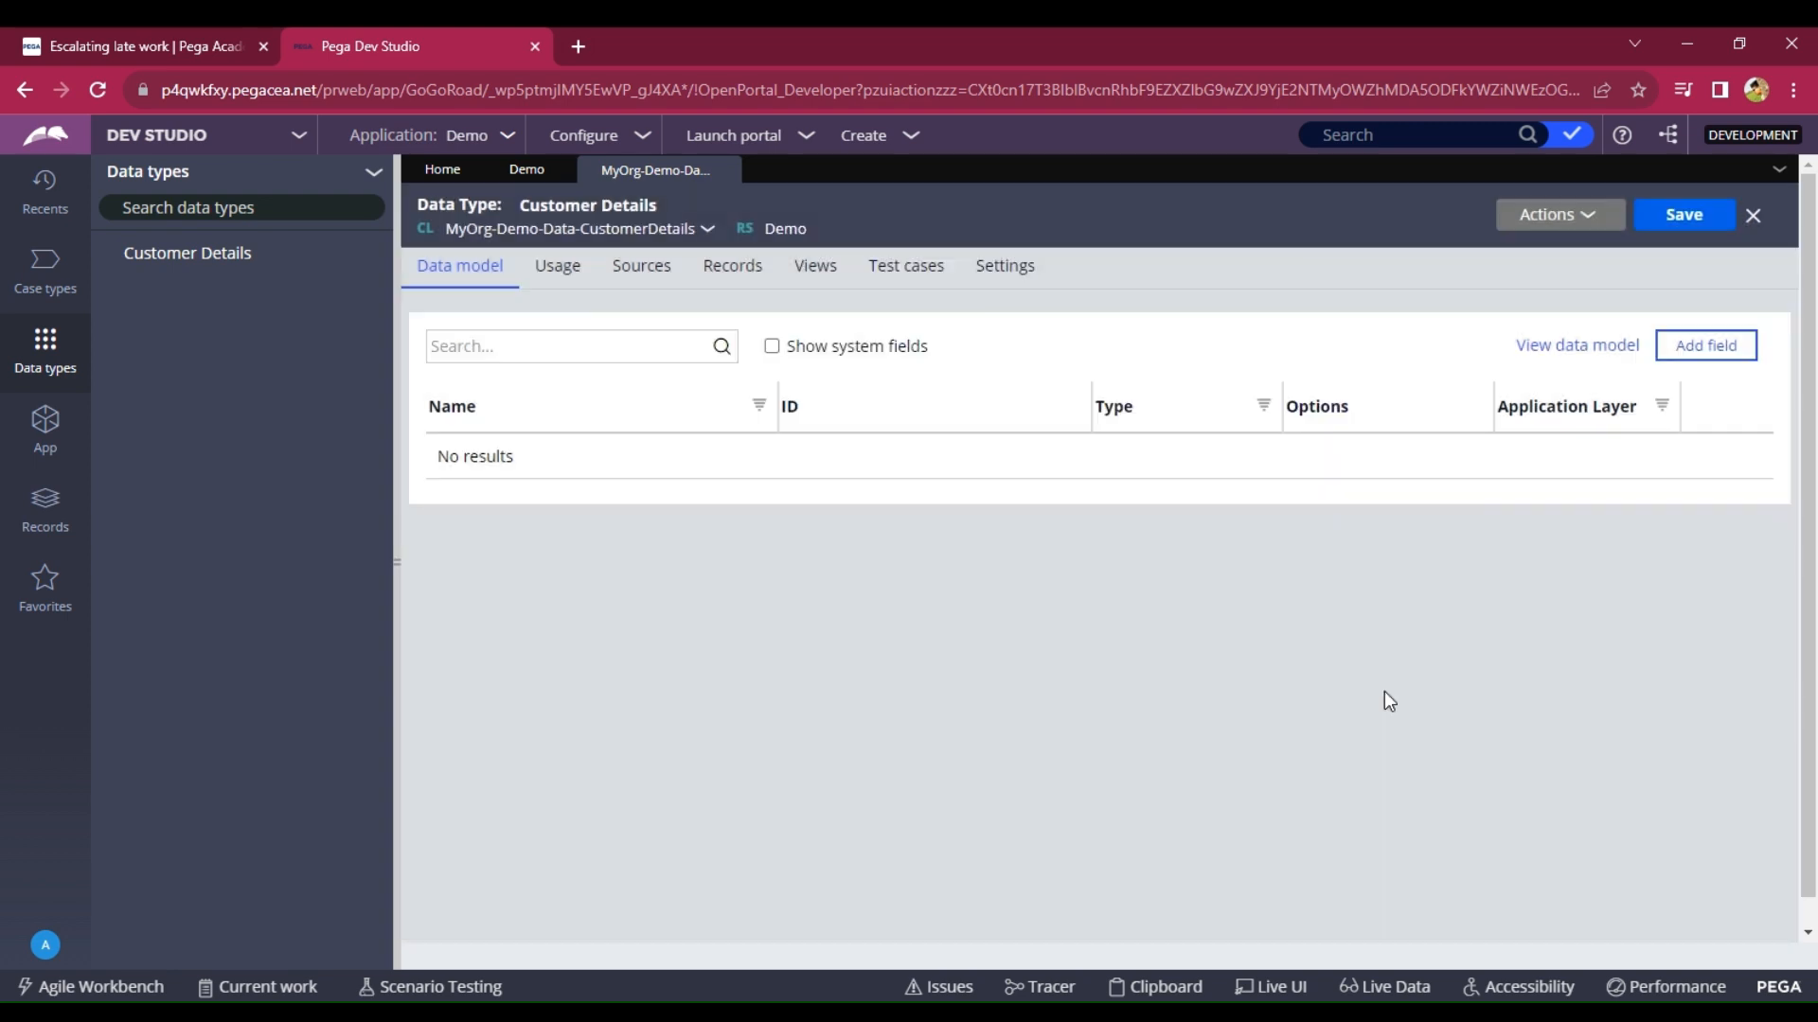
Configure local record storage for Customer Details with Customer ID as the key.
{"action": "left_click", "coordinate": [719, 274]}
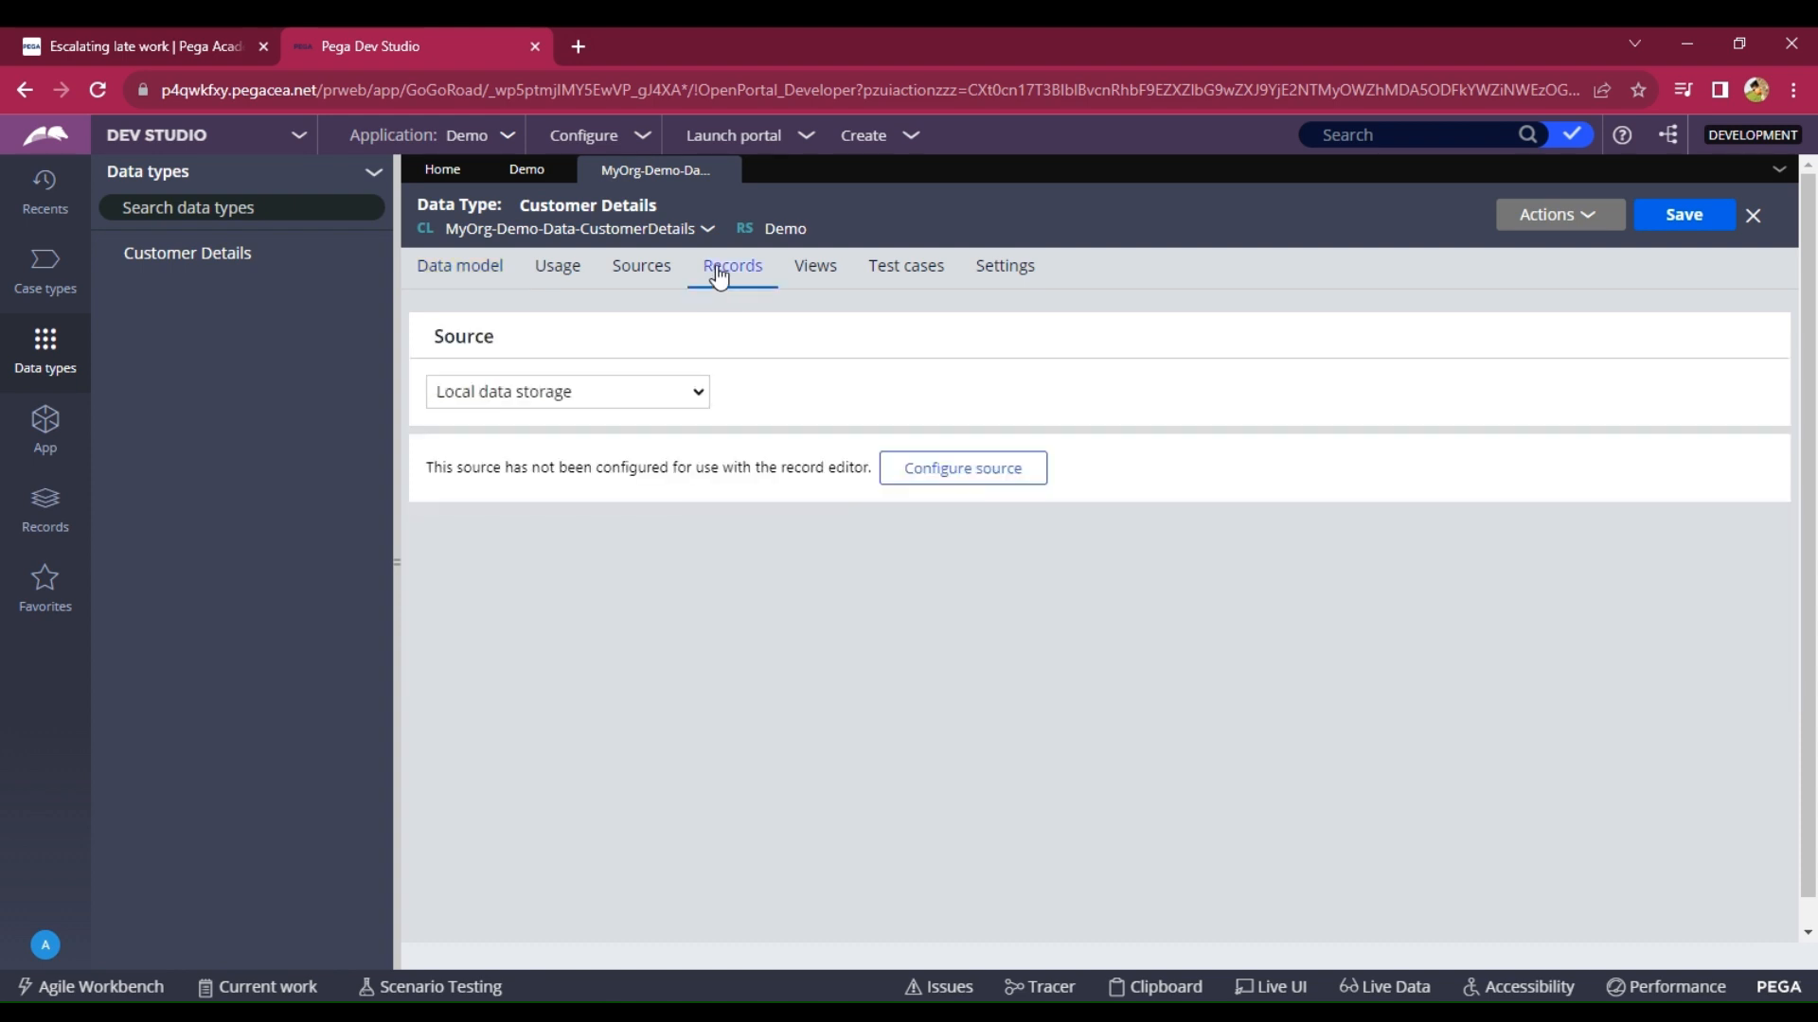
{"action": "left_click", "coordinate": [959, 464]}
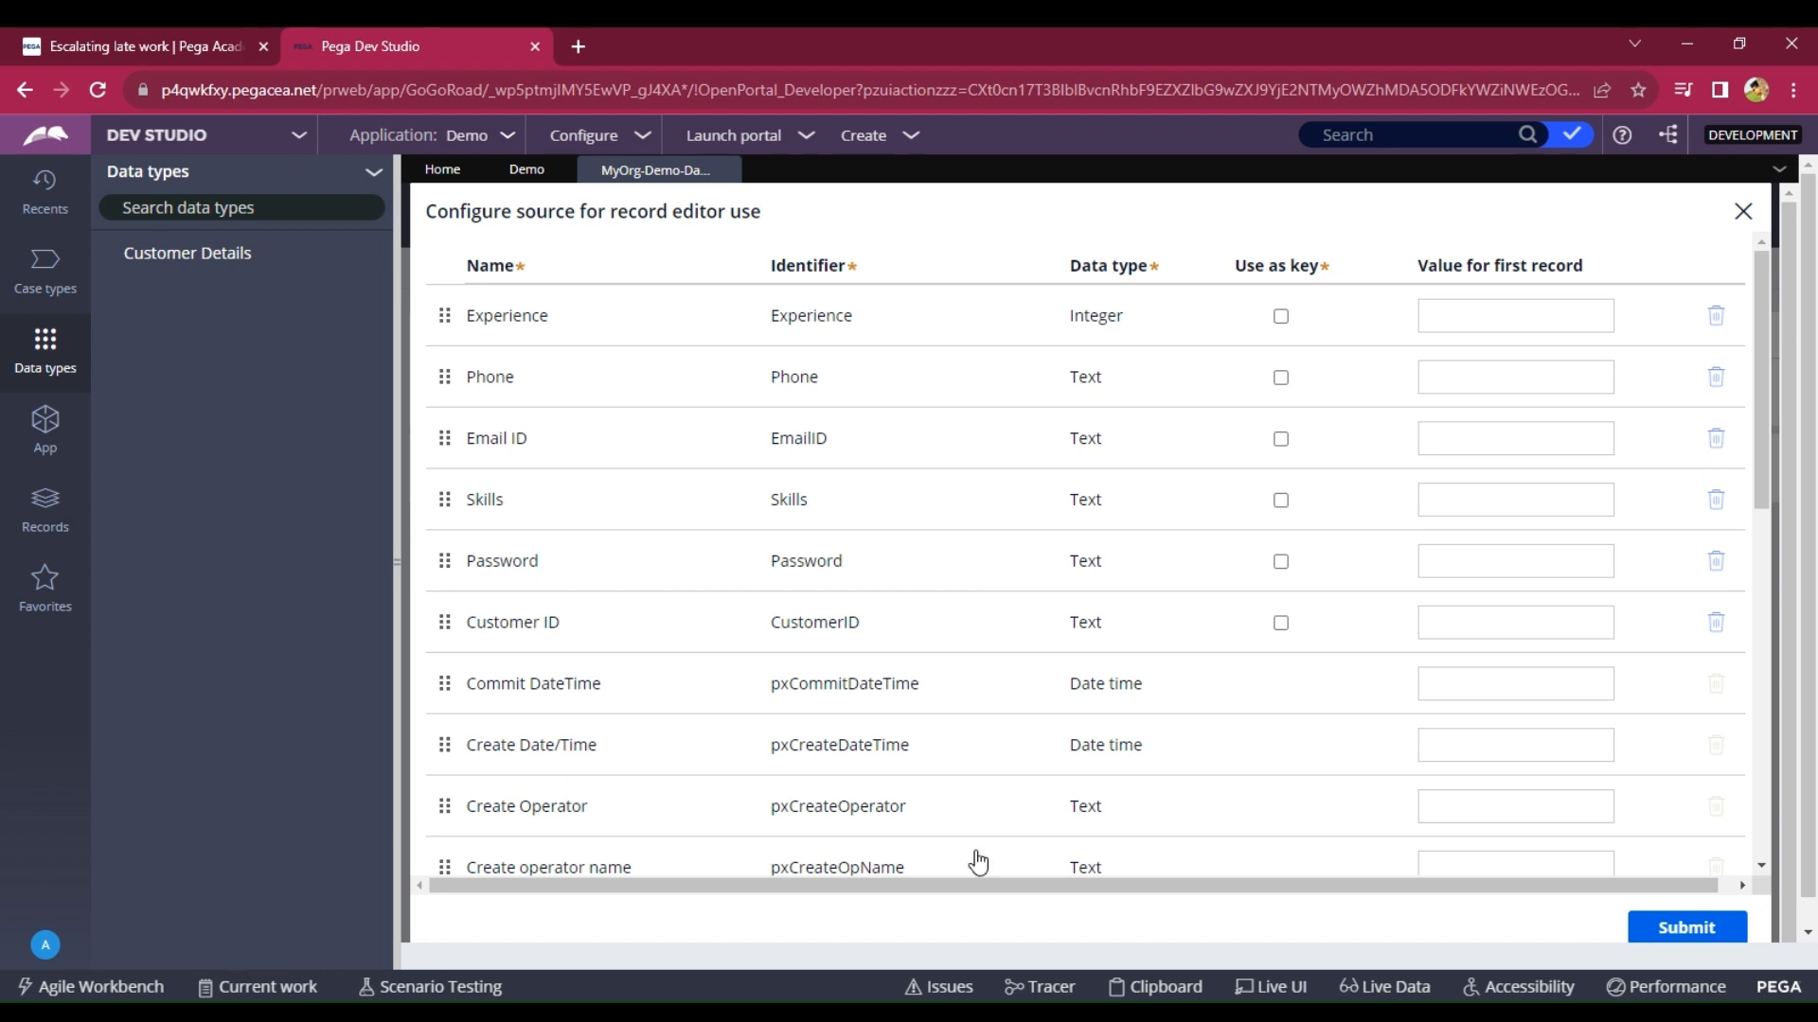
{"action": "left_click", "coordinate": [1280, 622]}
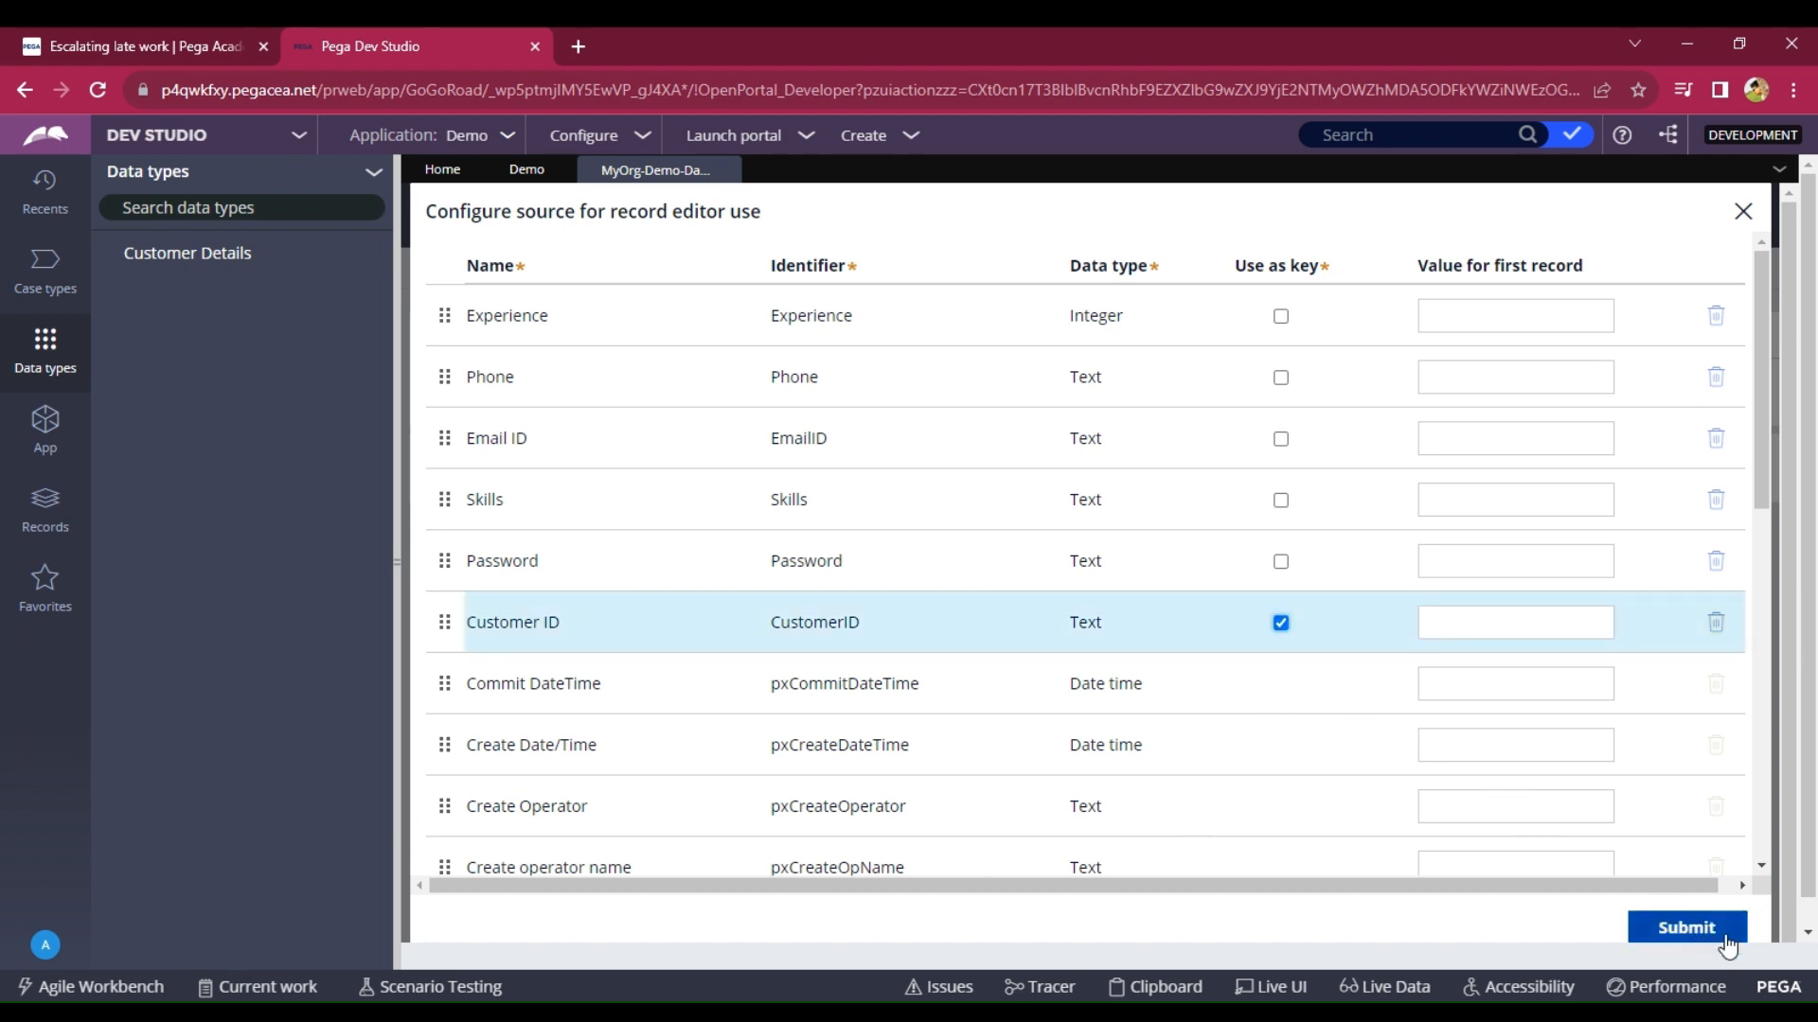
{"action": "left_click", "coordinate": [1668, 933]}
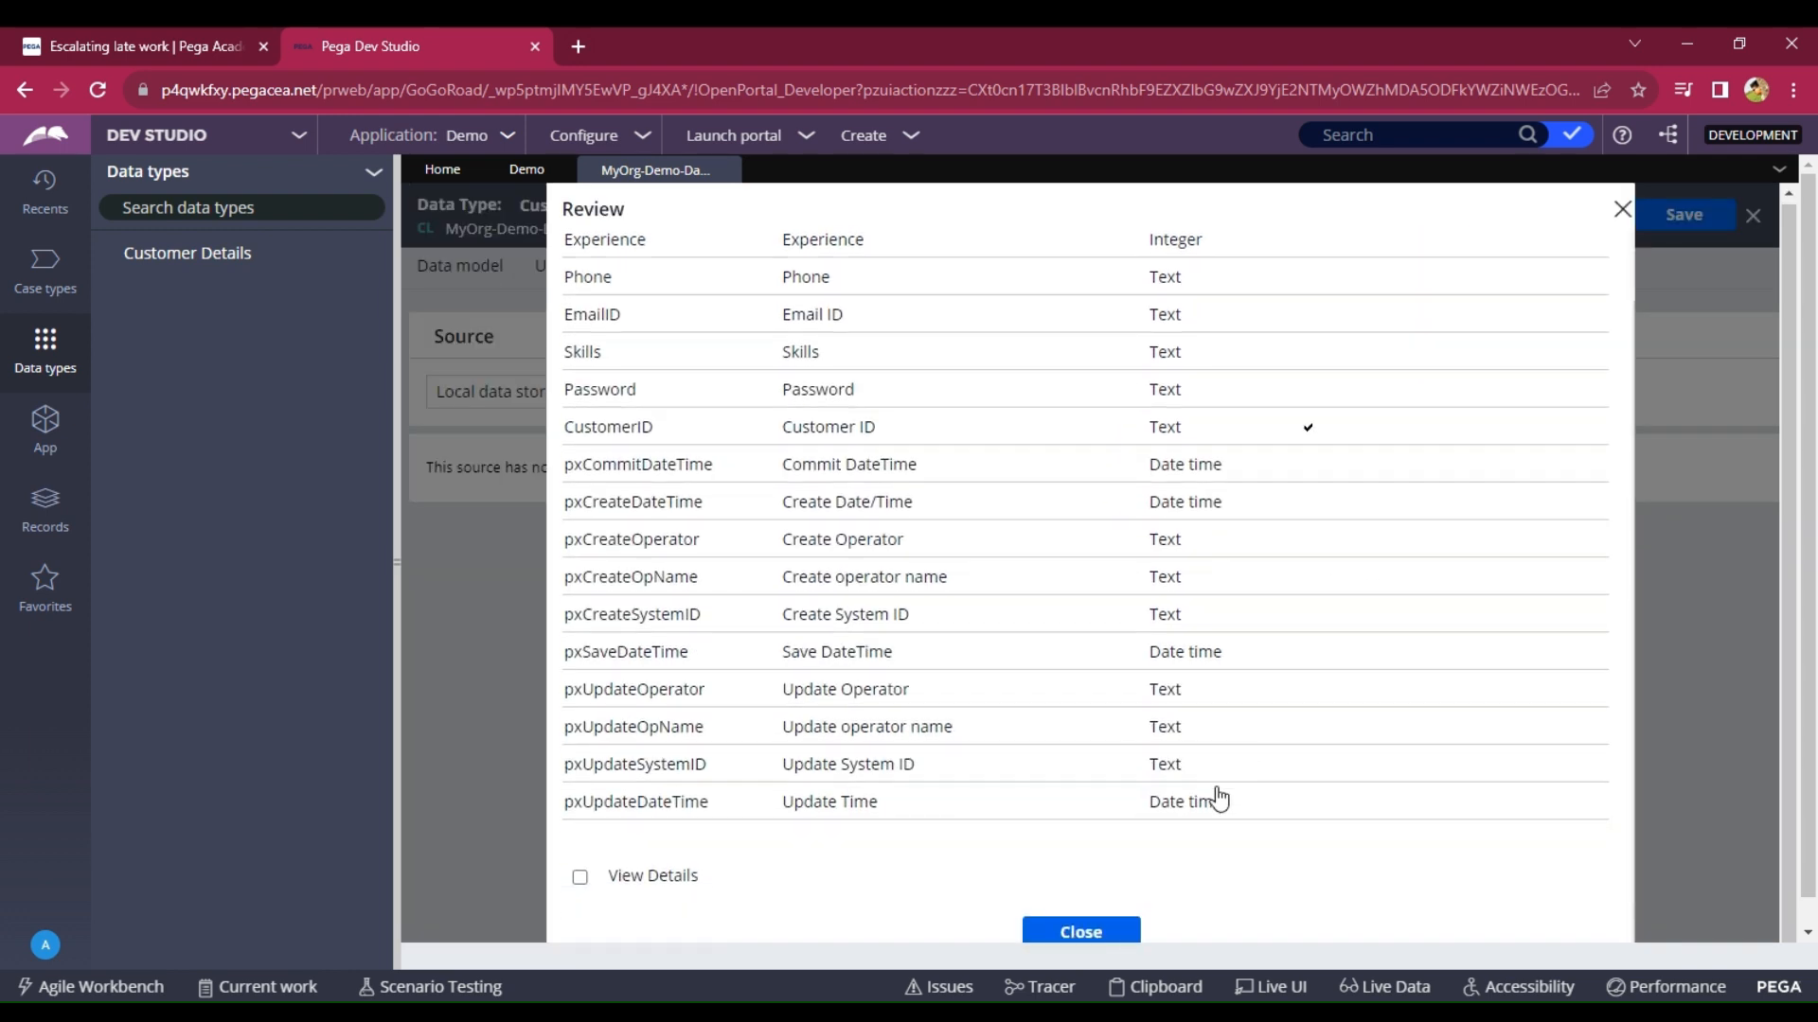
{"action": "left_click", "coordinate": [1096, 926]}
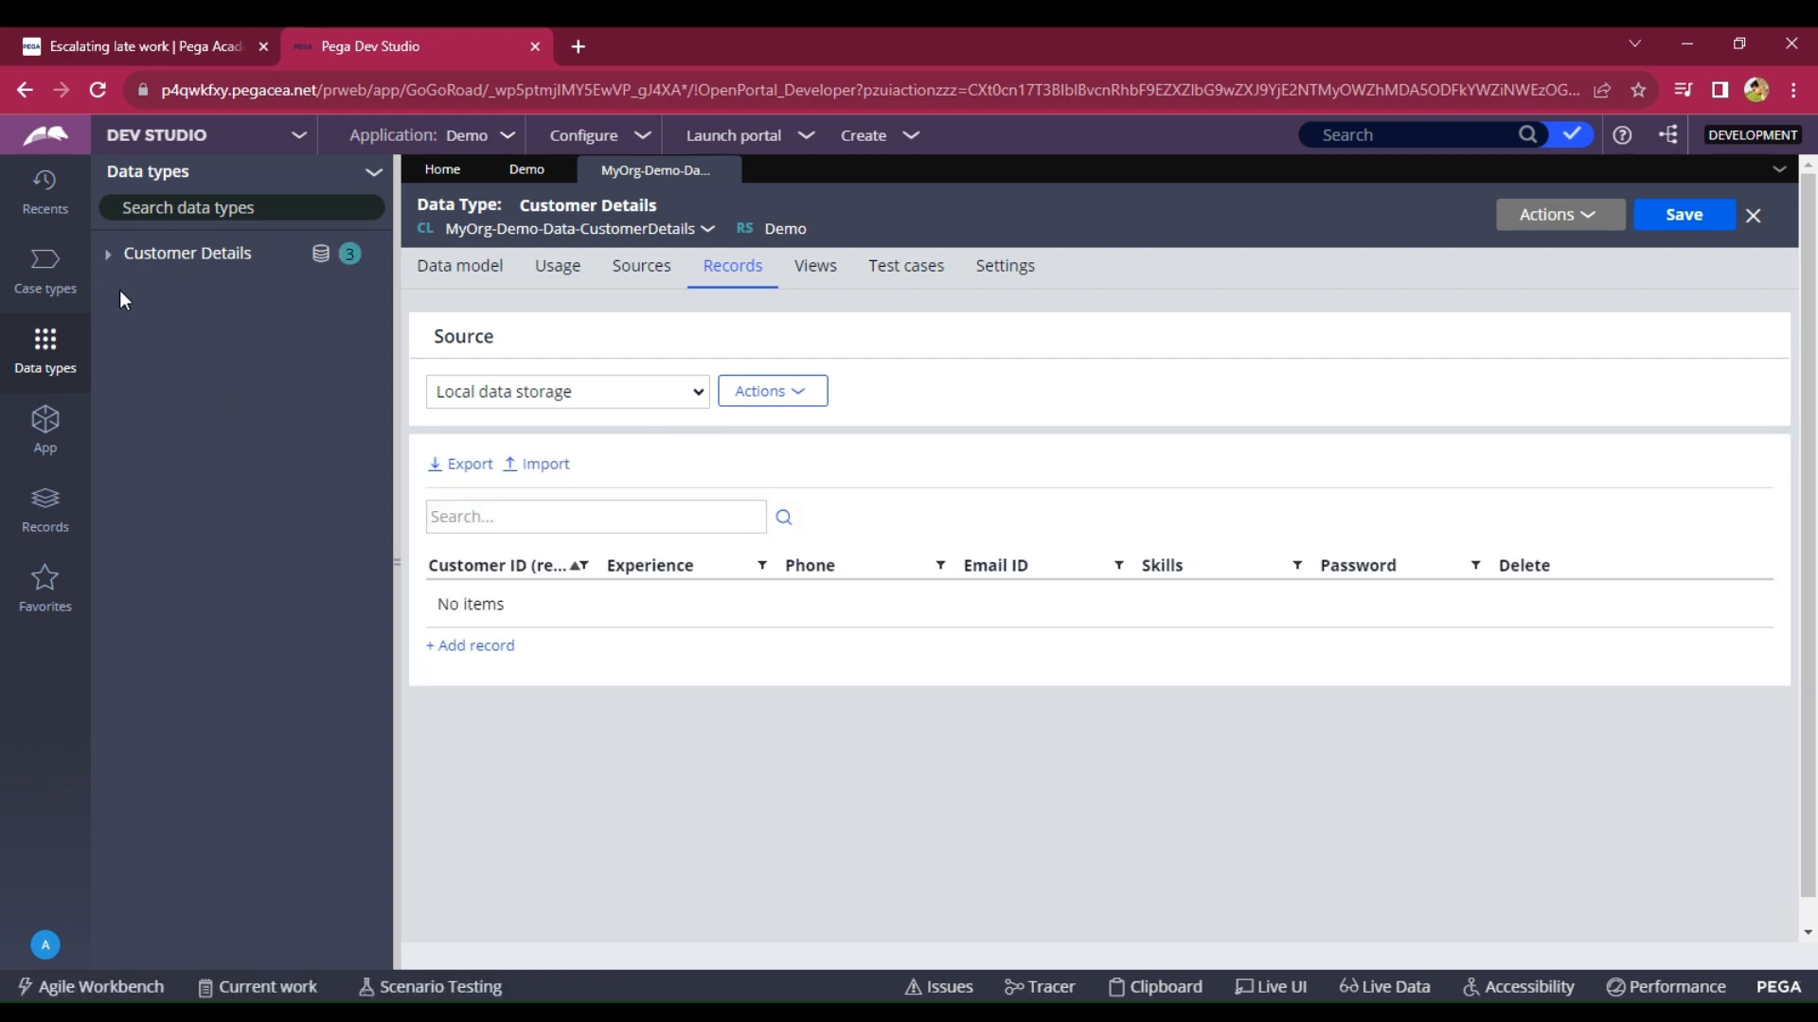
Browse the Customer Details data pages, reviewing Savable Customer Details' Page structure and Savable mode.
{"action": "left_click", "coordinate": [109, 254]}
{"action": "left_click", "coordinate": [225, 289]}
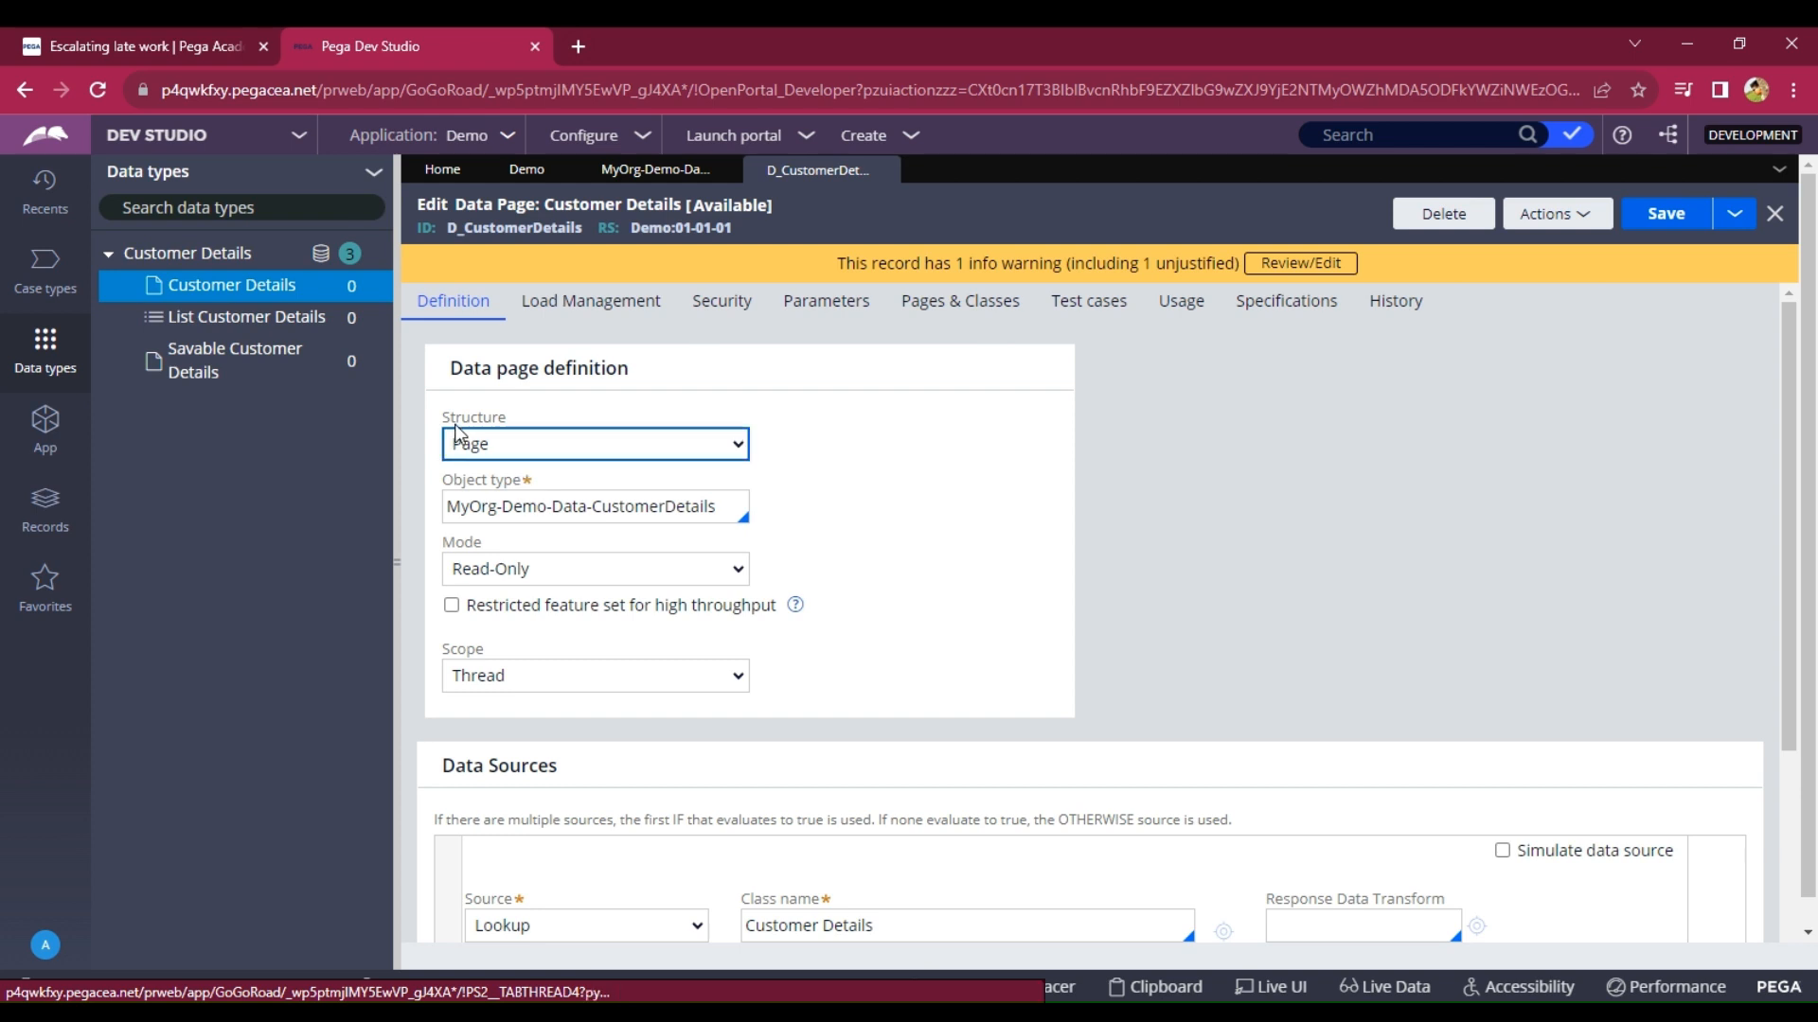
{"action": "left_click_drag", "start_coordinate": [439, 418], "coordinate": [527, 413]}
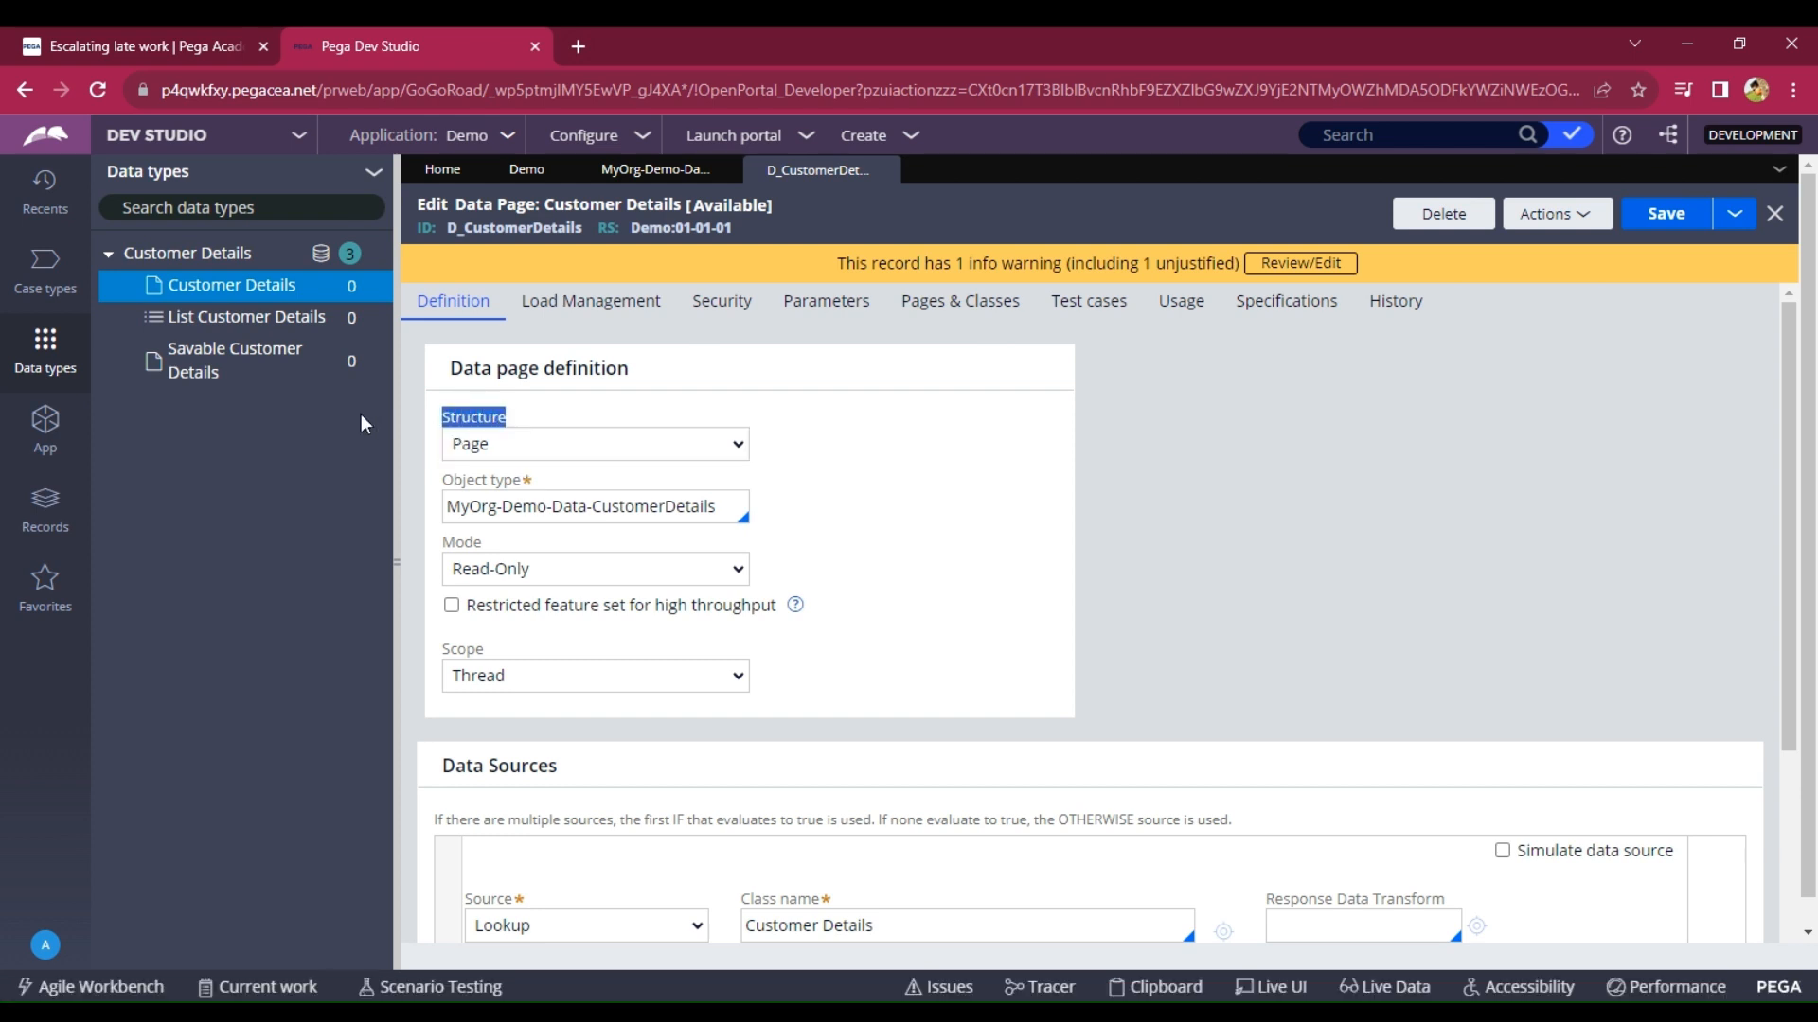
{"action": "left_click", "coordinate": [264, 318]}
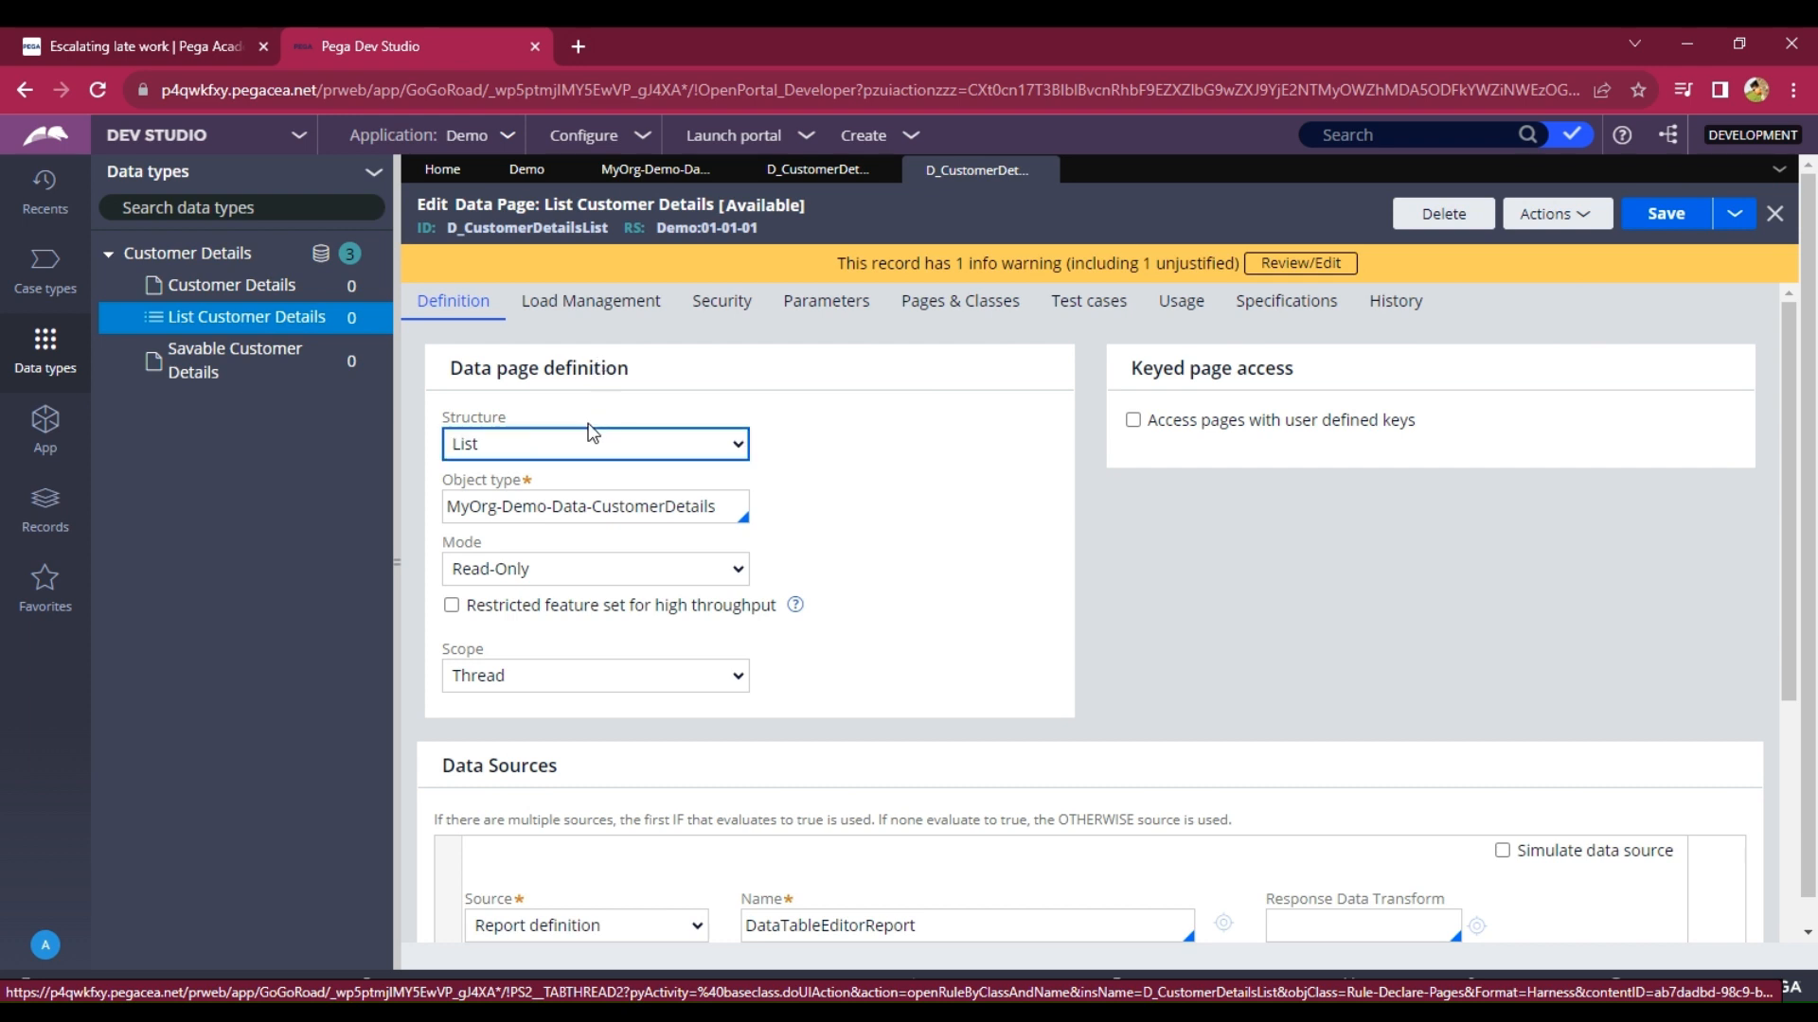
{"action": "left_click_drag", "start_coordinate": [568, 422], "coordinate": [439, 419]}
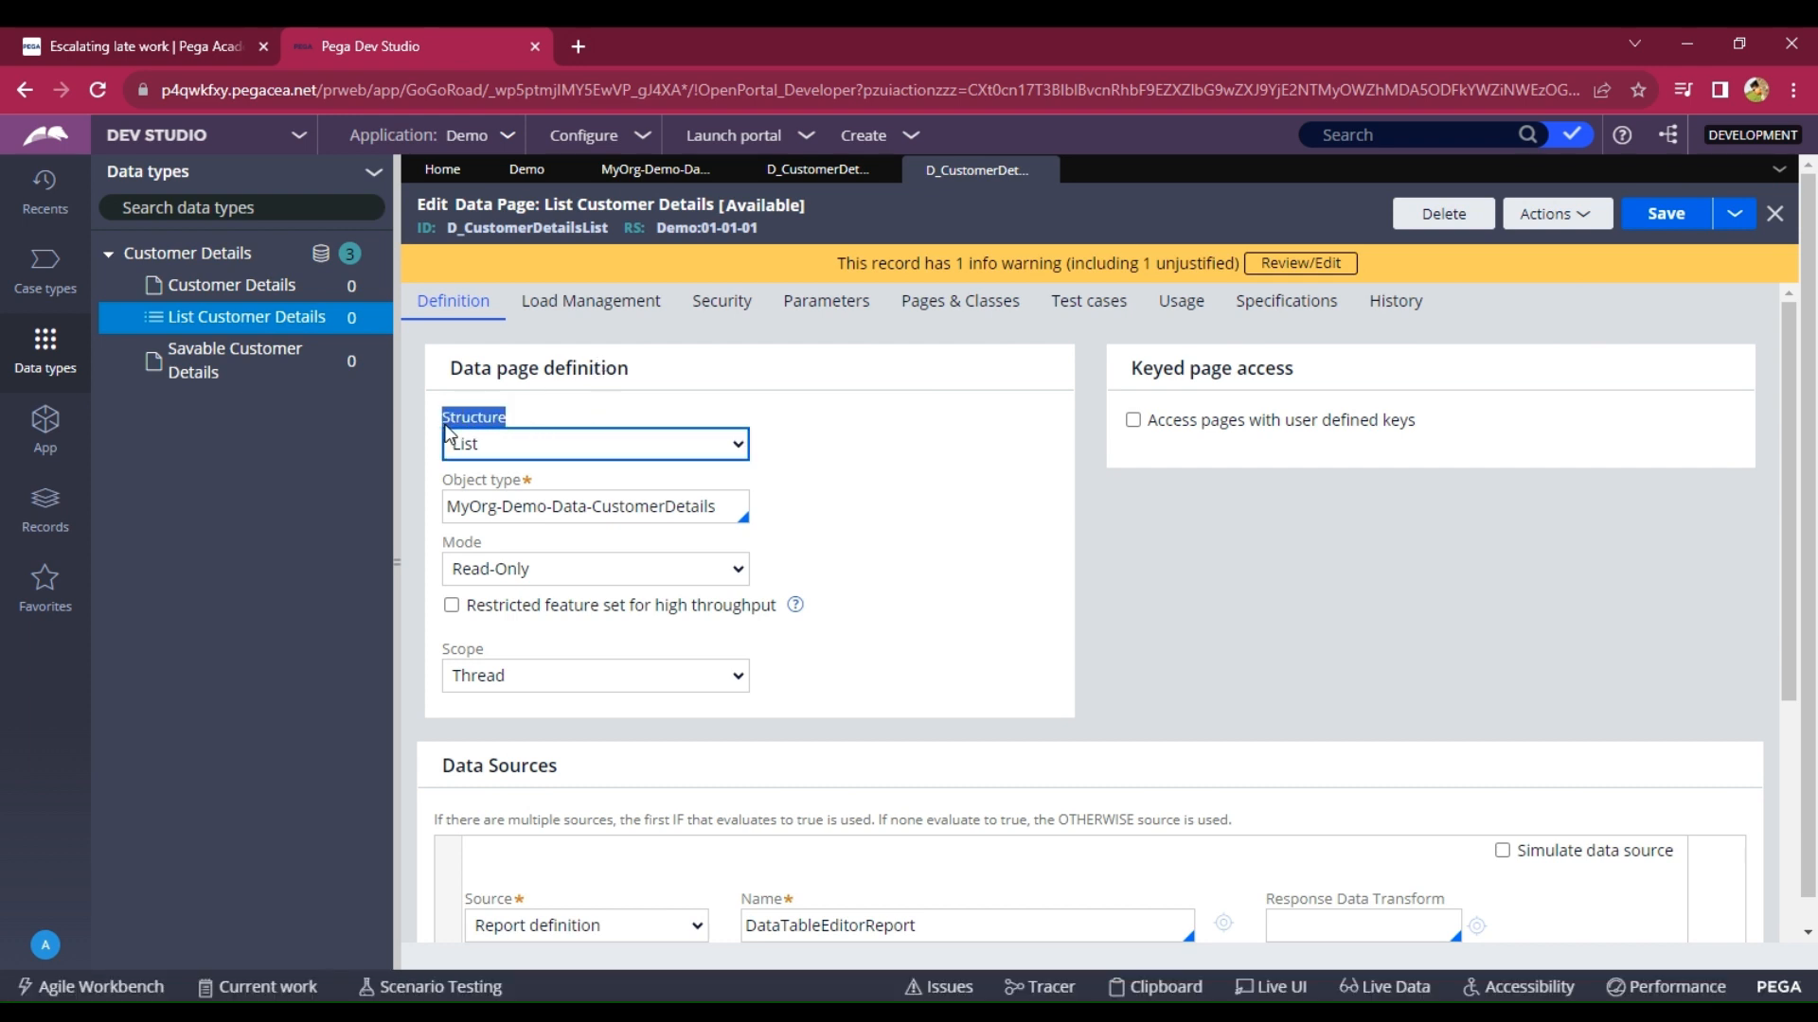
{"action": "left_click", "coordinate": [193, 379]}
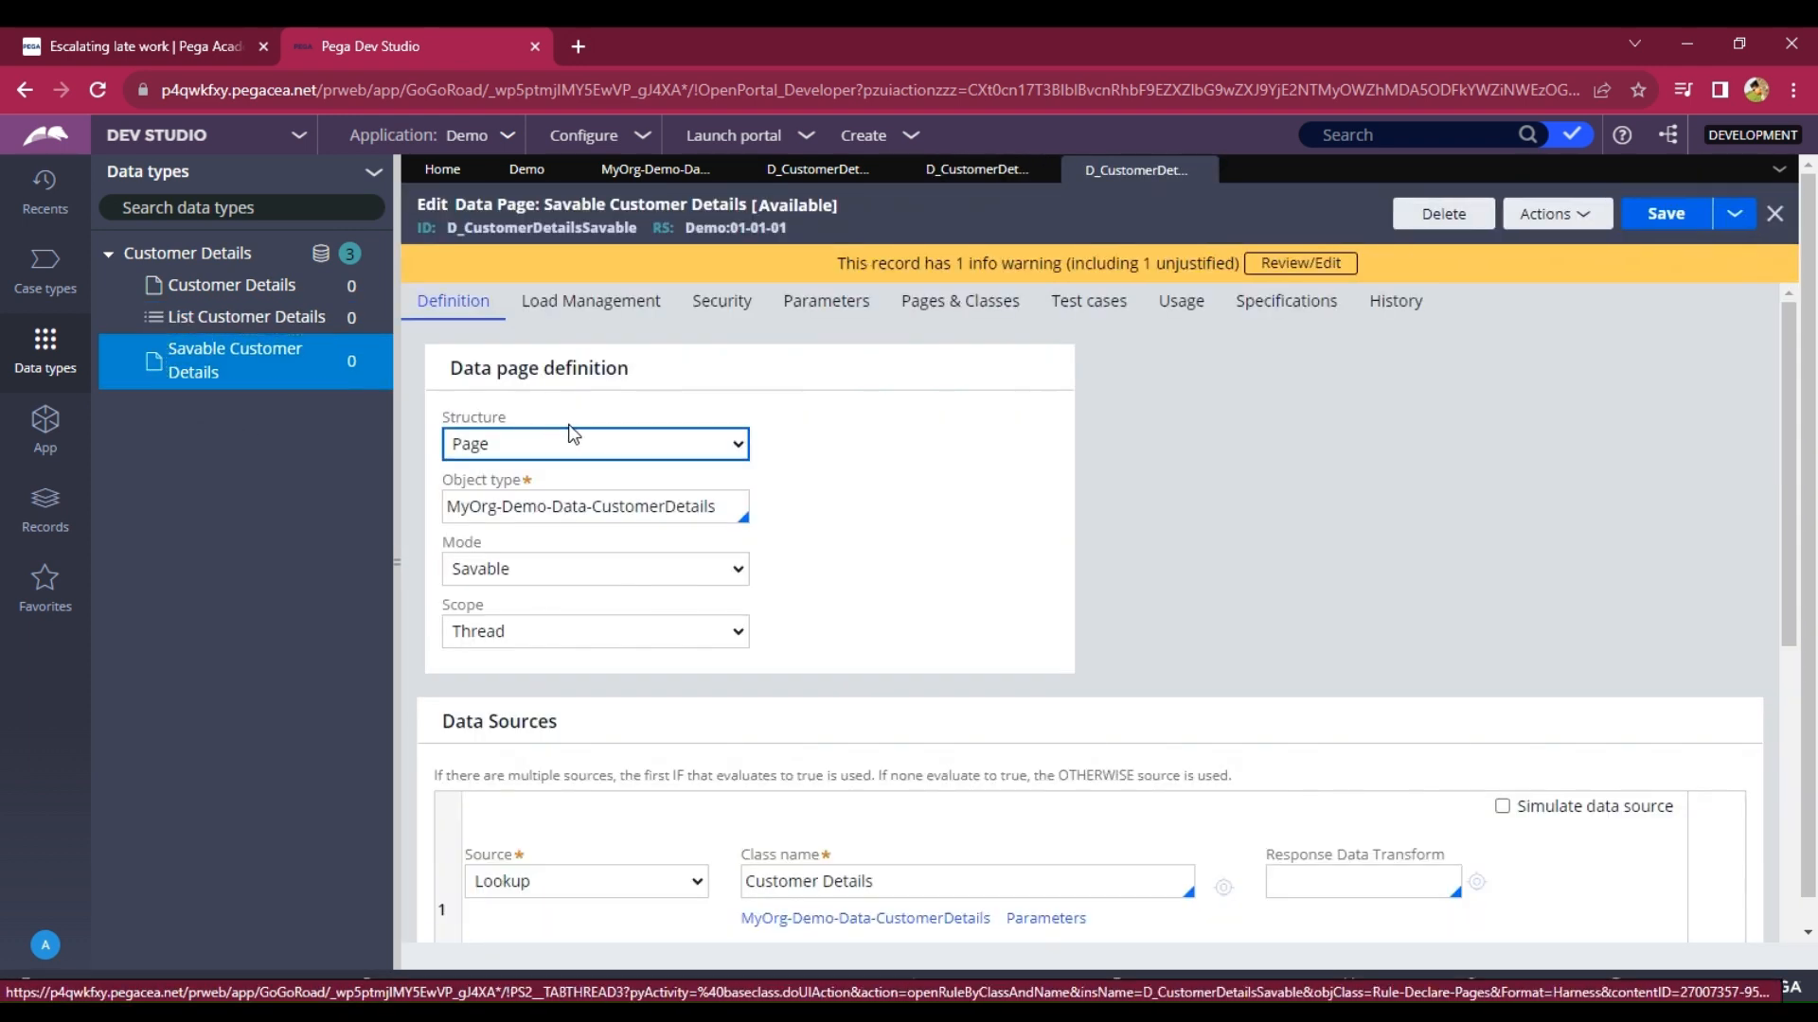
{"action": "left_click_drag", "start_coordinate": [580, 422], "coordinate": [435, 413]}
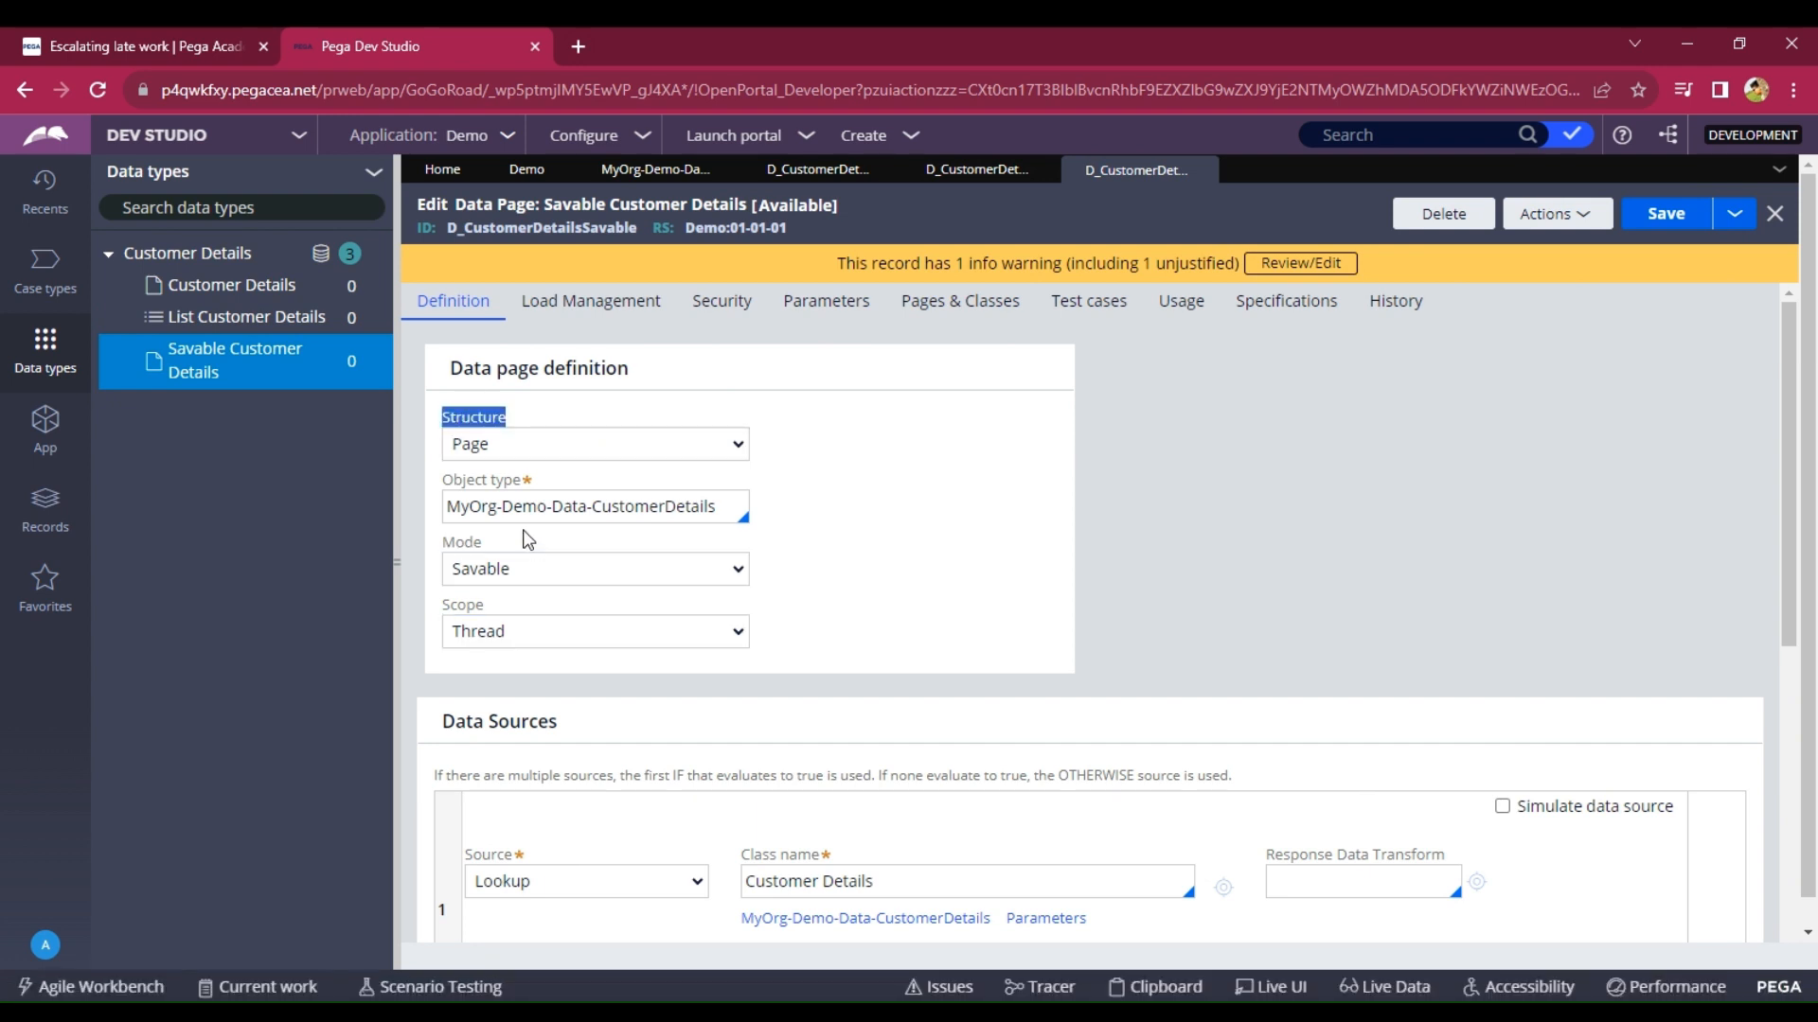
{"action": "left_click", "coordinate": [464, 546]}
Open the Demo case type and add a 'Collect Info' stage after Create.
{"action": "left_click", "coordinate": [45, 269]}
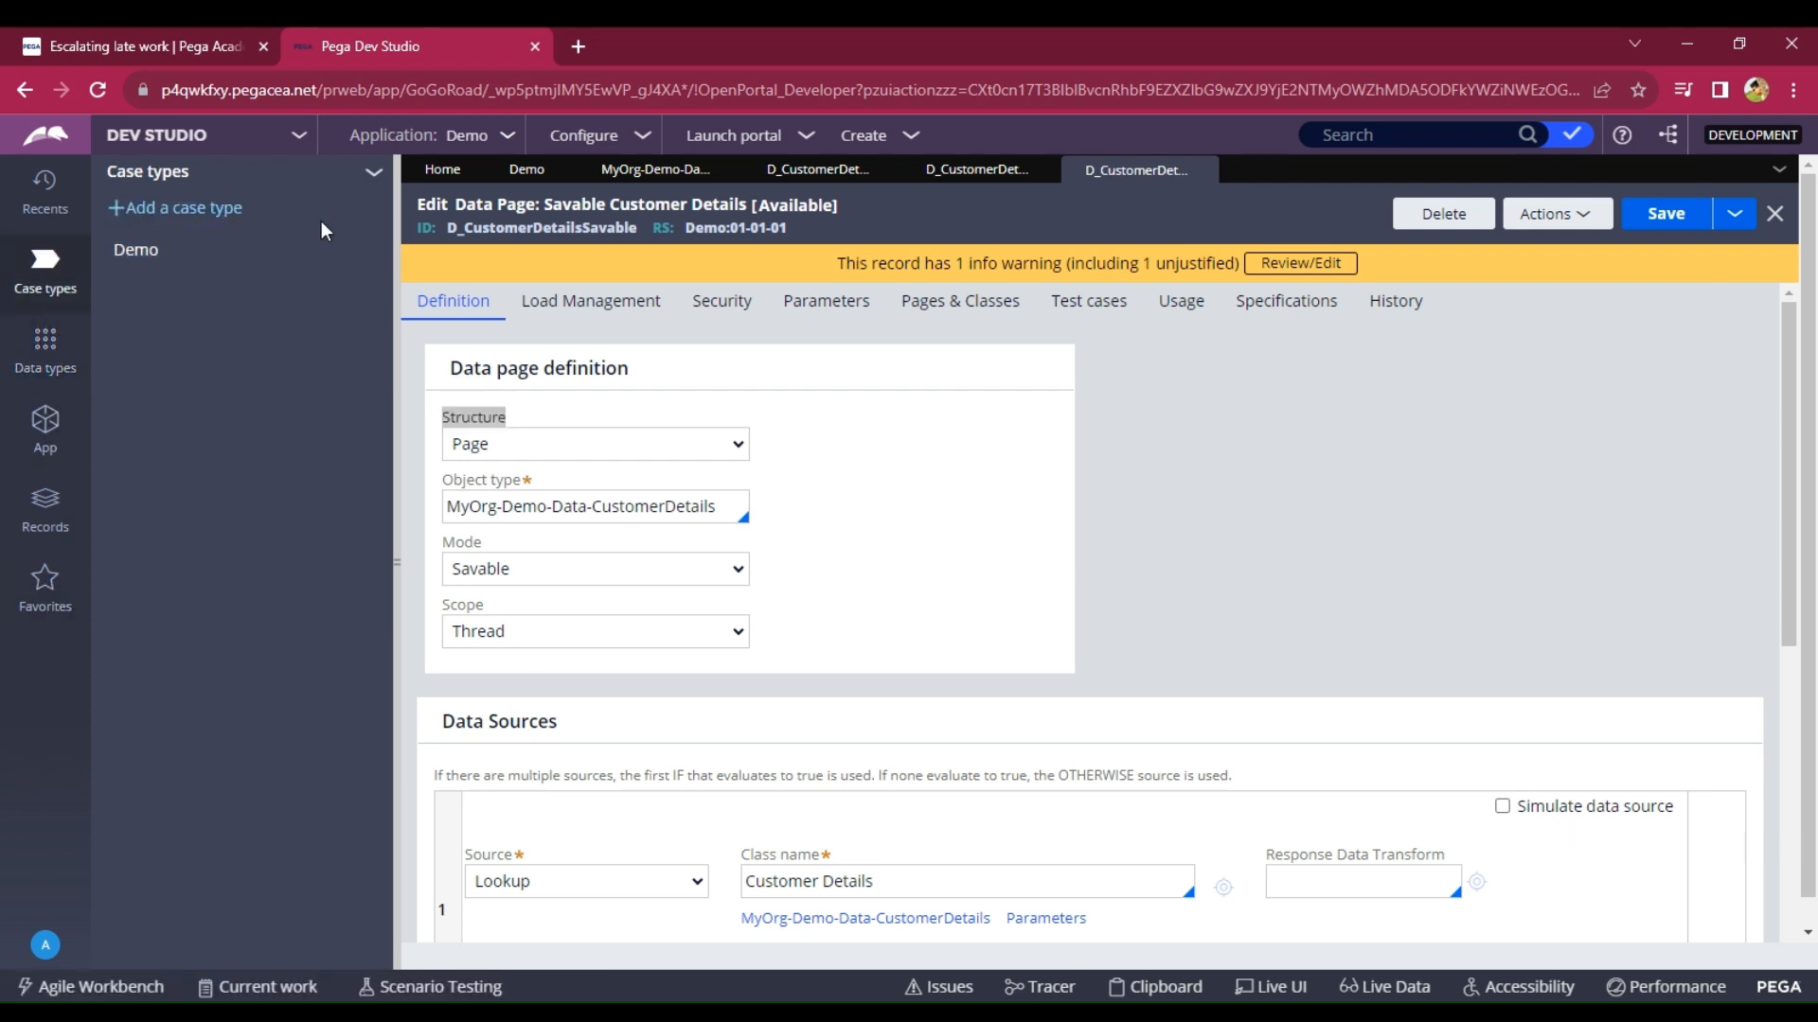
{"action": "left_click", "coordinate": [118, 251]}
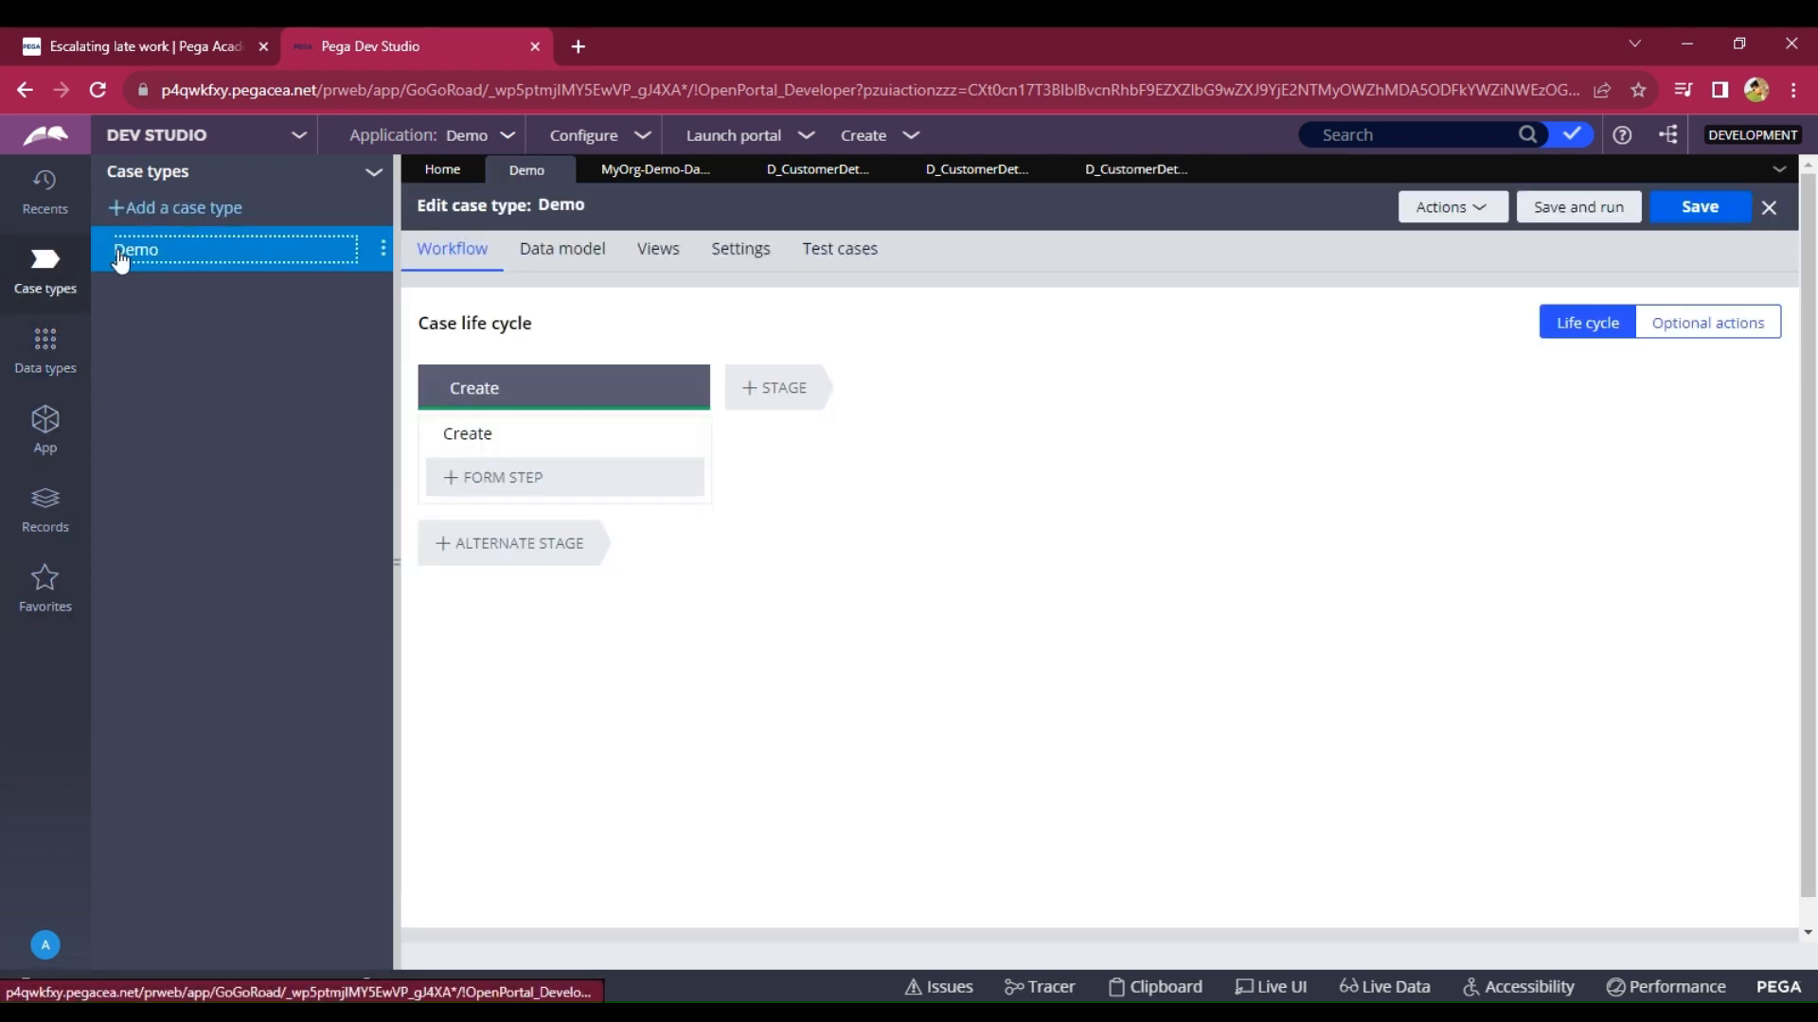
{"action": "left_click", "coordinate": [774, 394]}
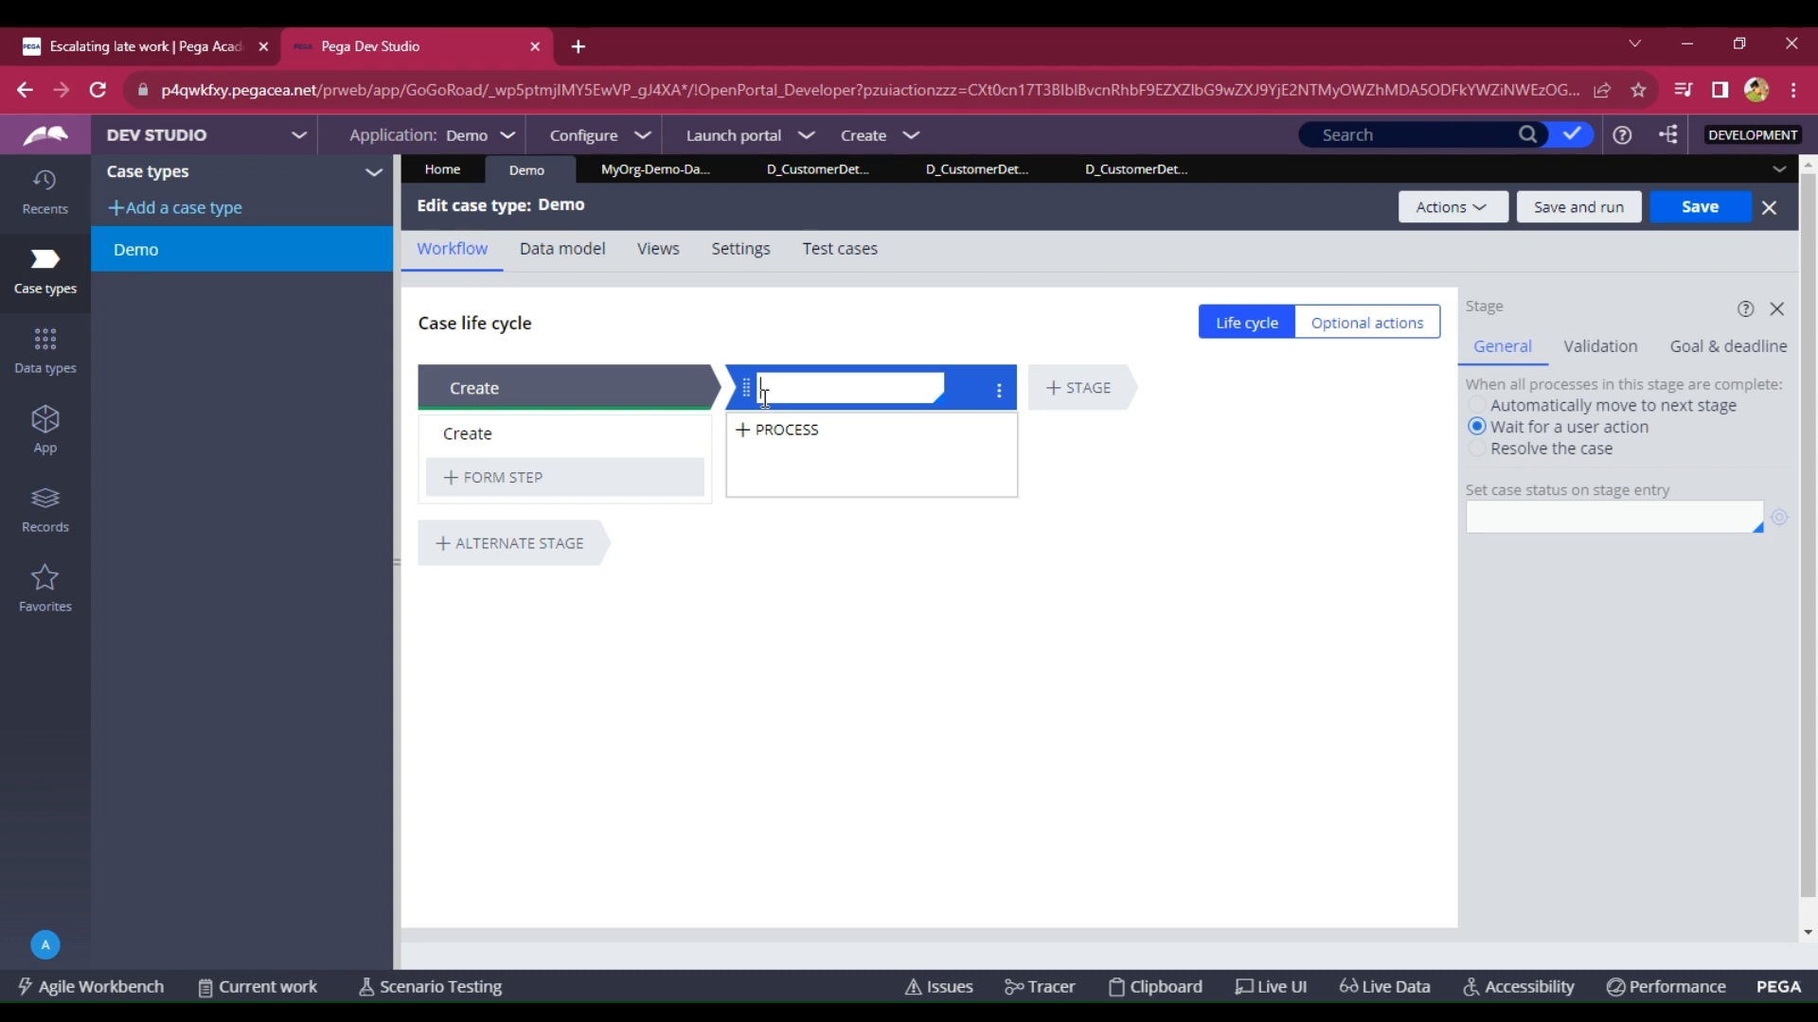
{"action": "type", "text": "Collect Info"}
Add a Collect information step named 'Enter Customer ID' under Collect Info.
{"action": "left_click", "coordinate": [739, 483]}
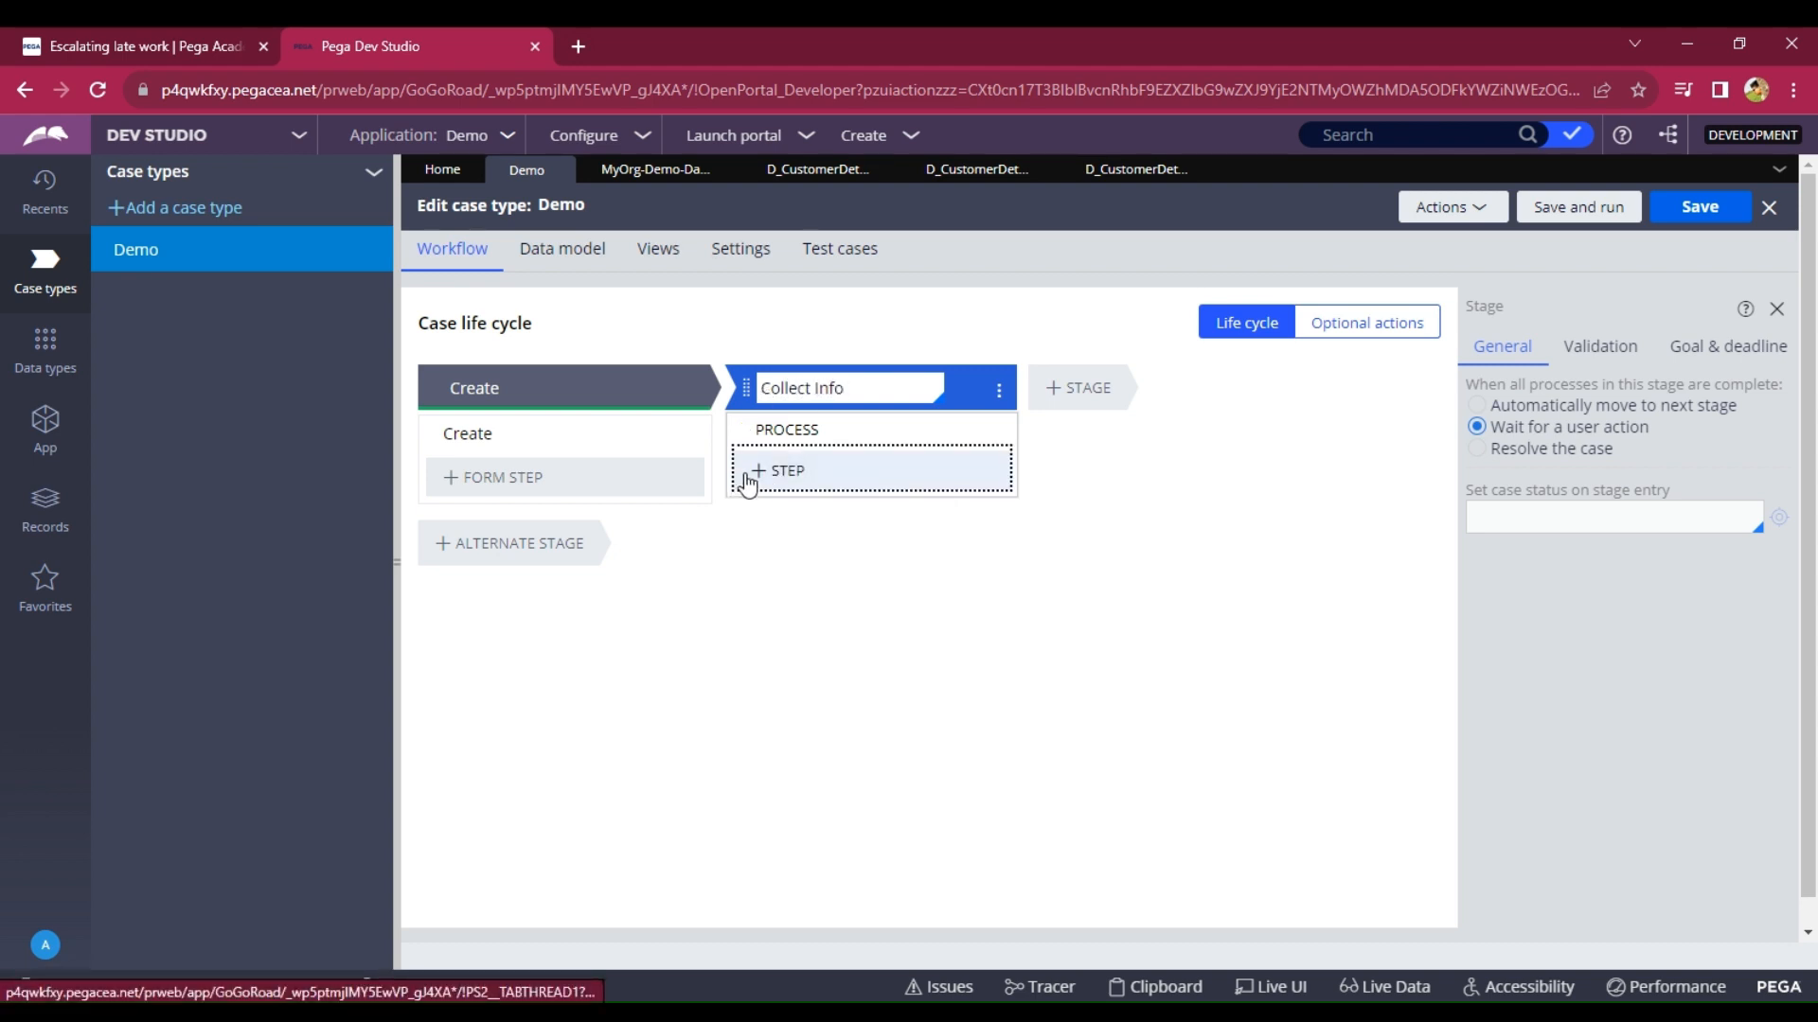
{"action": "left_click", "coordinate": [767, 478]}
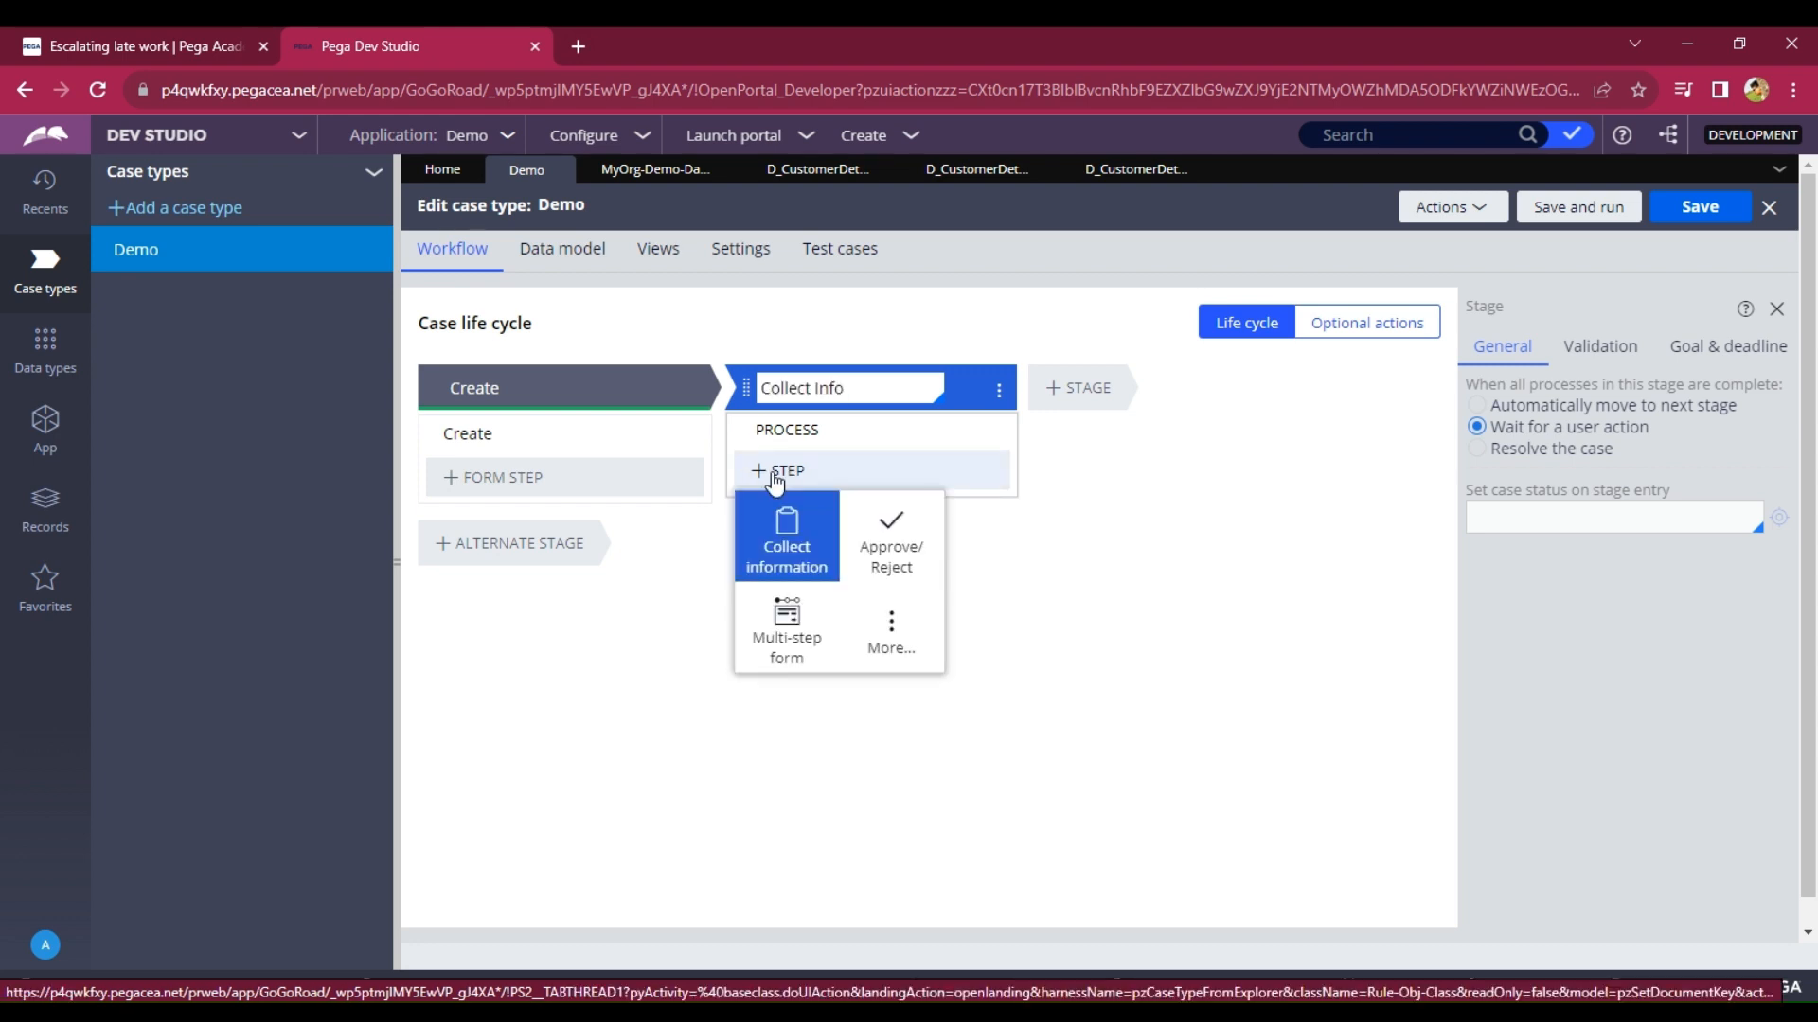
{"action": "left_click", "coordinate": [801, 526]}
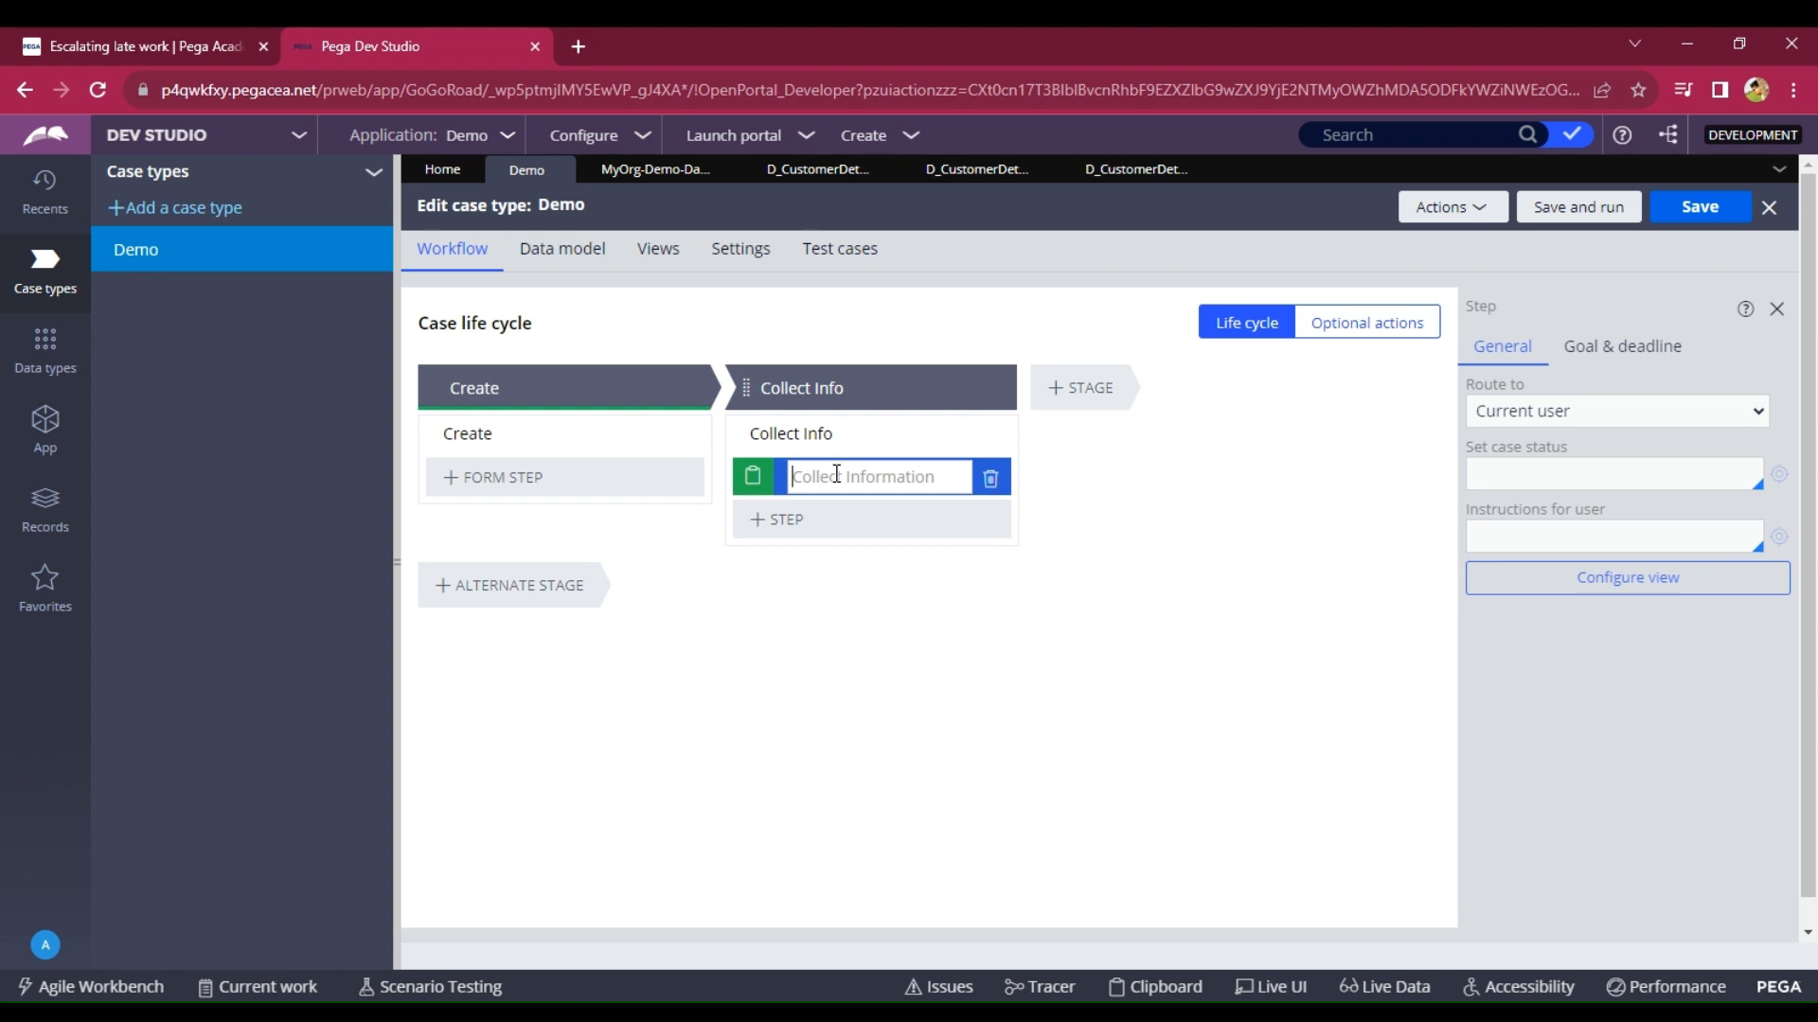
{"action": "type", "text": "Enter Customer iD"}
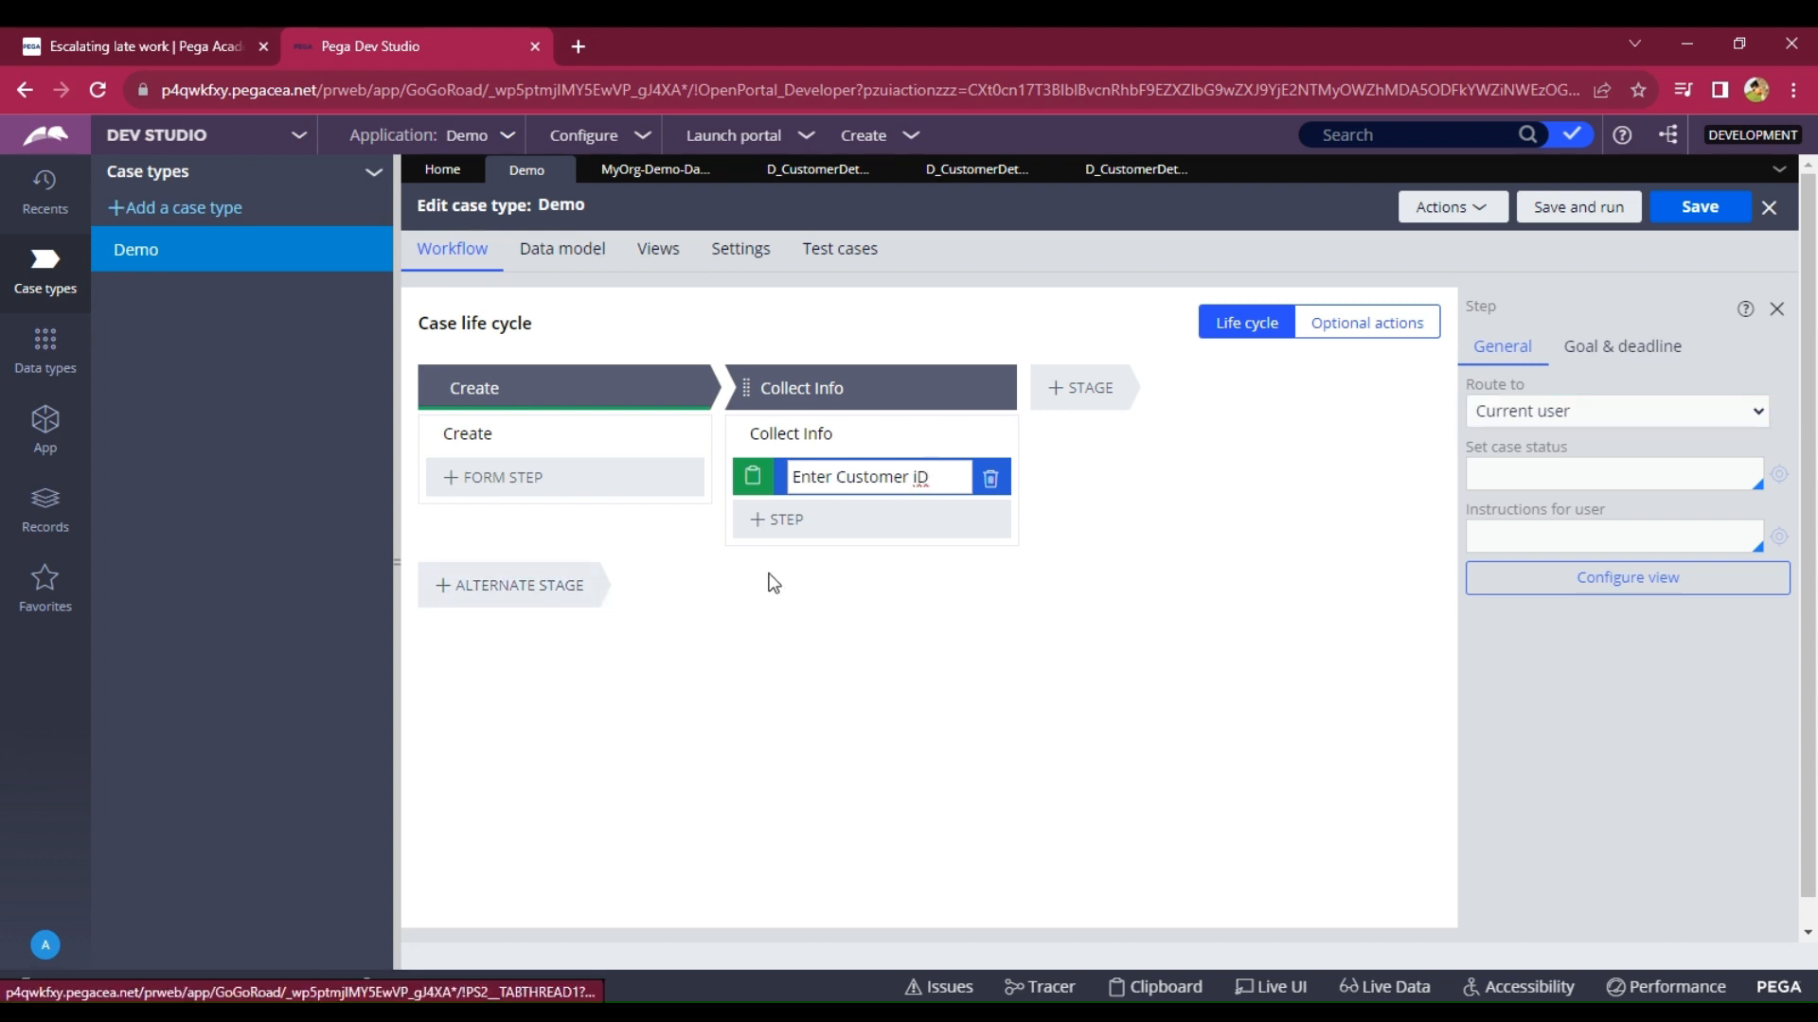
{"action": "key", "text": "Left"}
{"action": "key", "text": "BackSpace"}
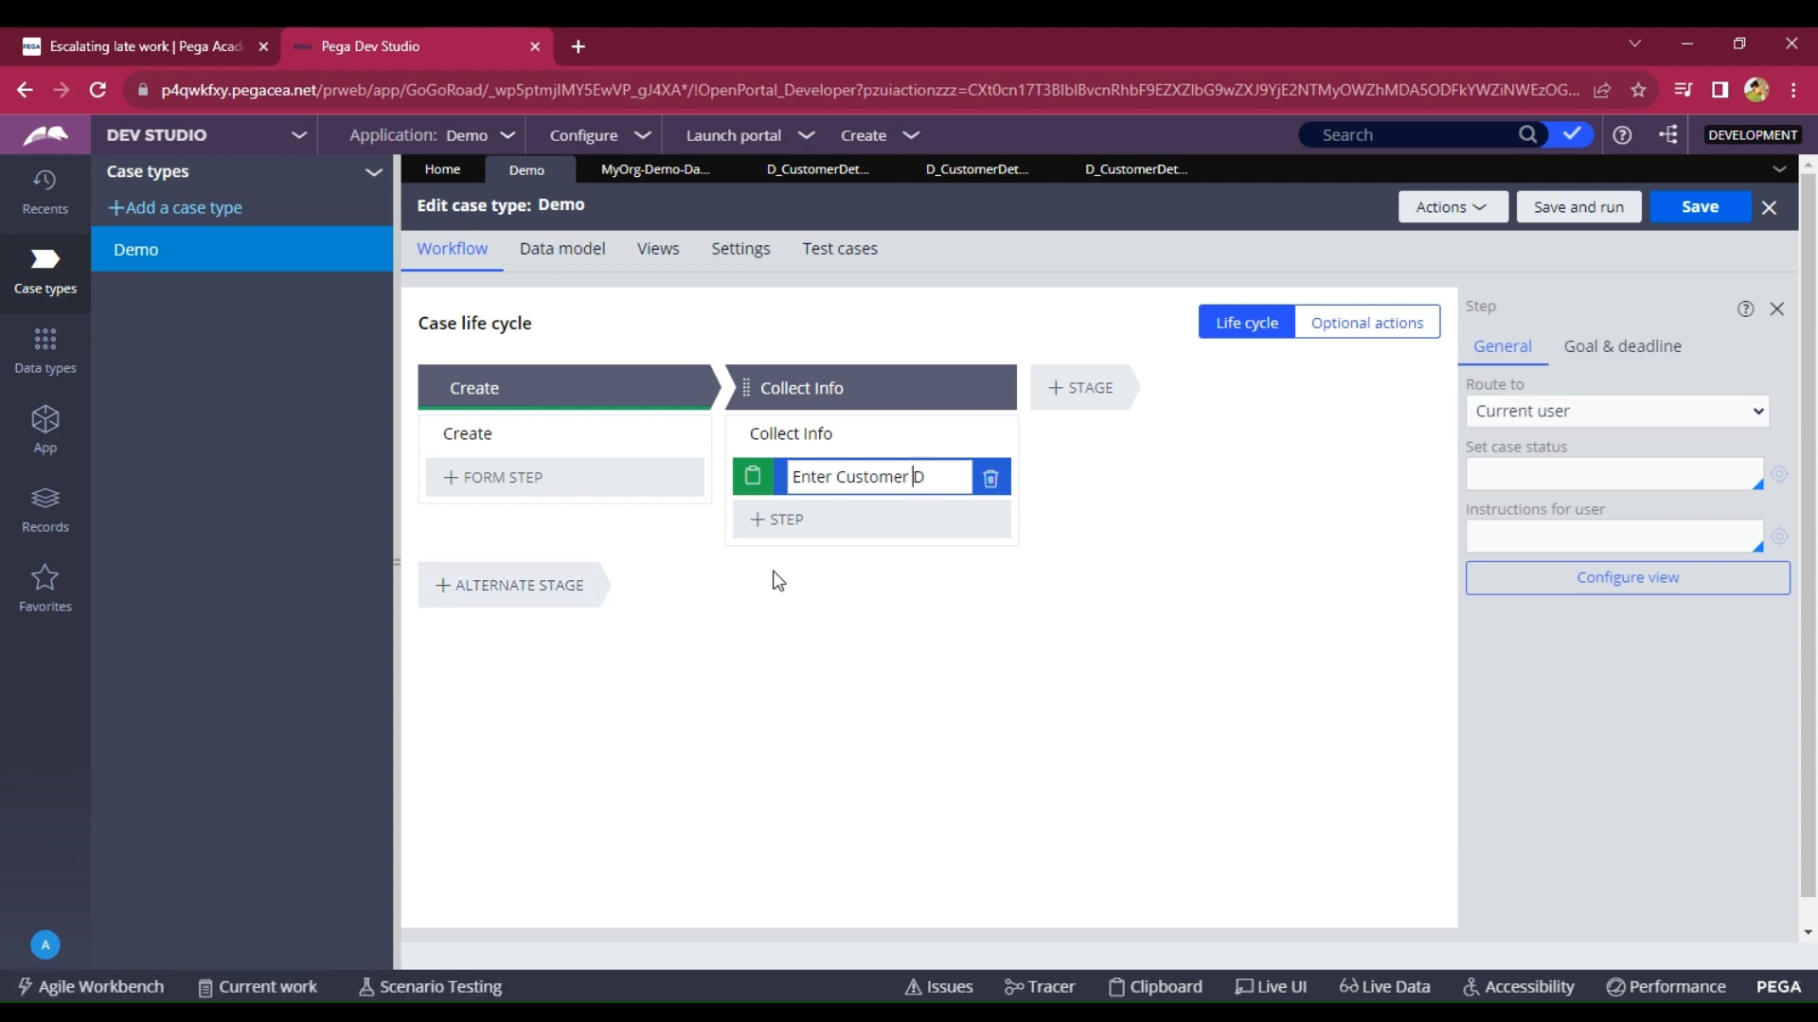
{"action": "type", "text": "I"}
{"action": "left_click", "coordinate": [1624, 589]}
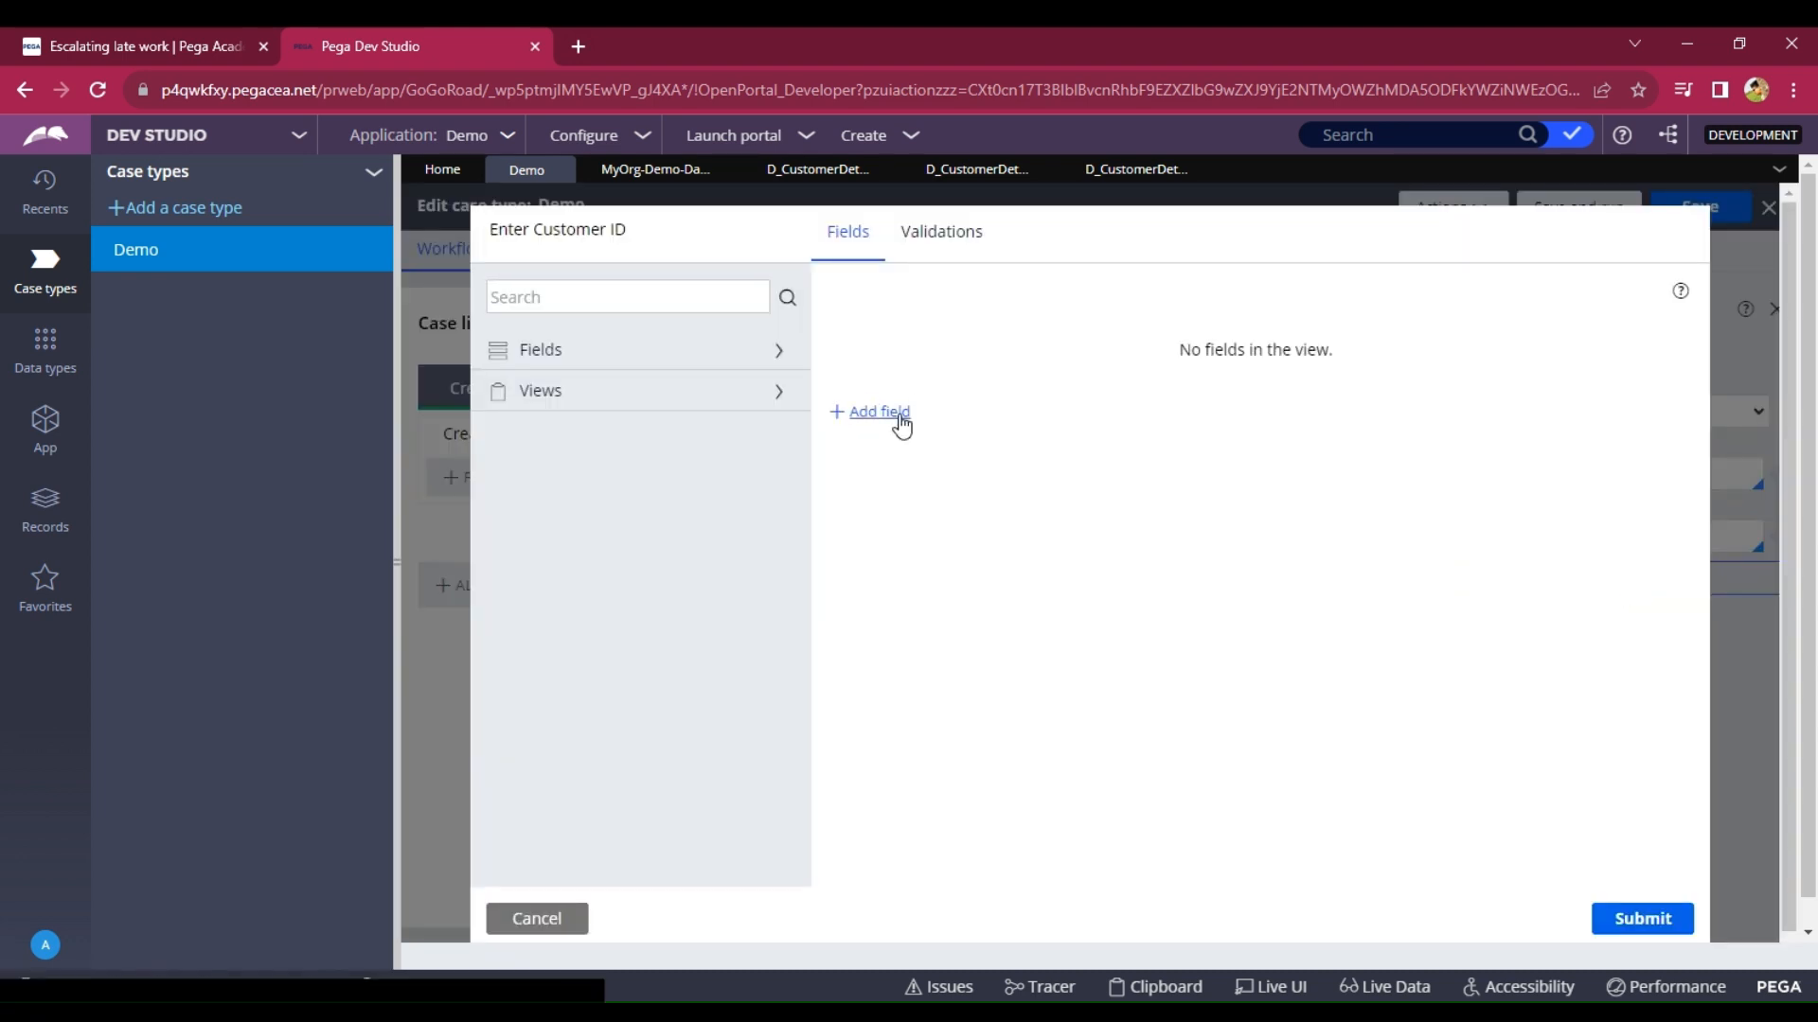
Add a Customer ID text field to the Enter Customer ID form.
{"action": "left_click", "coordinate": [880, 419]}
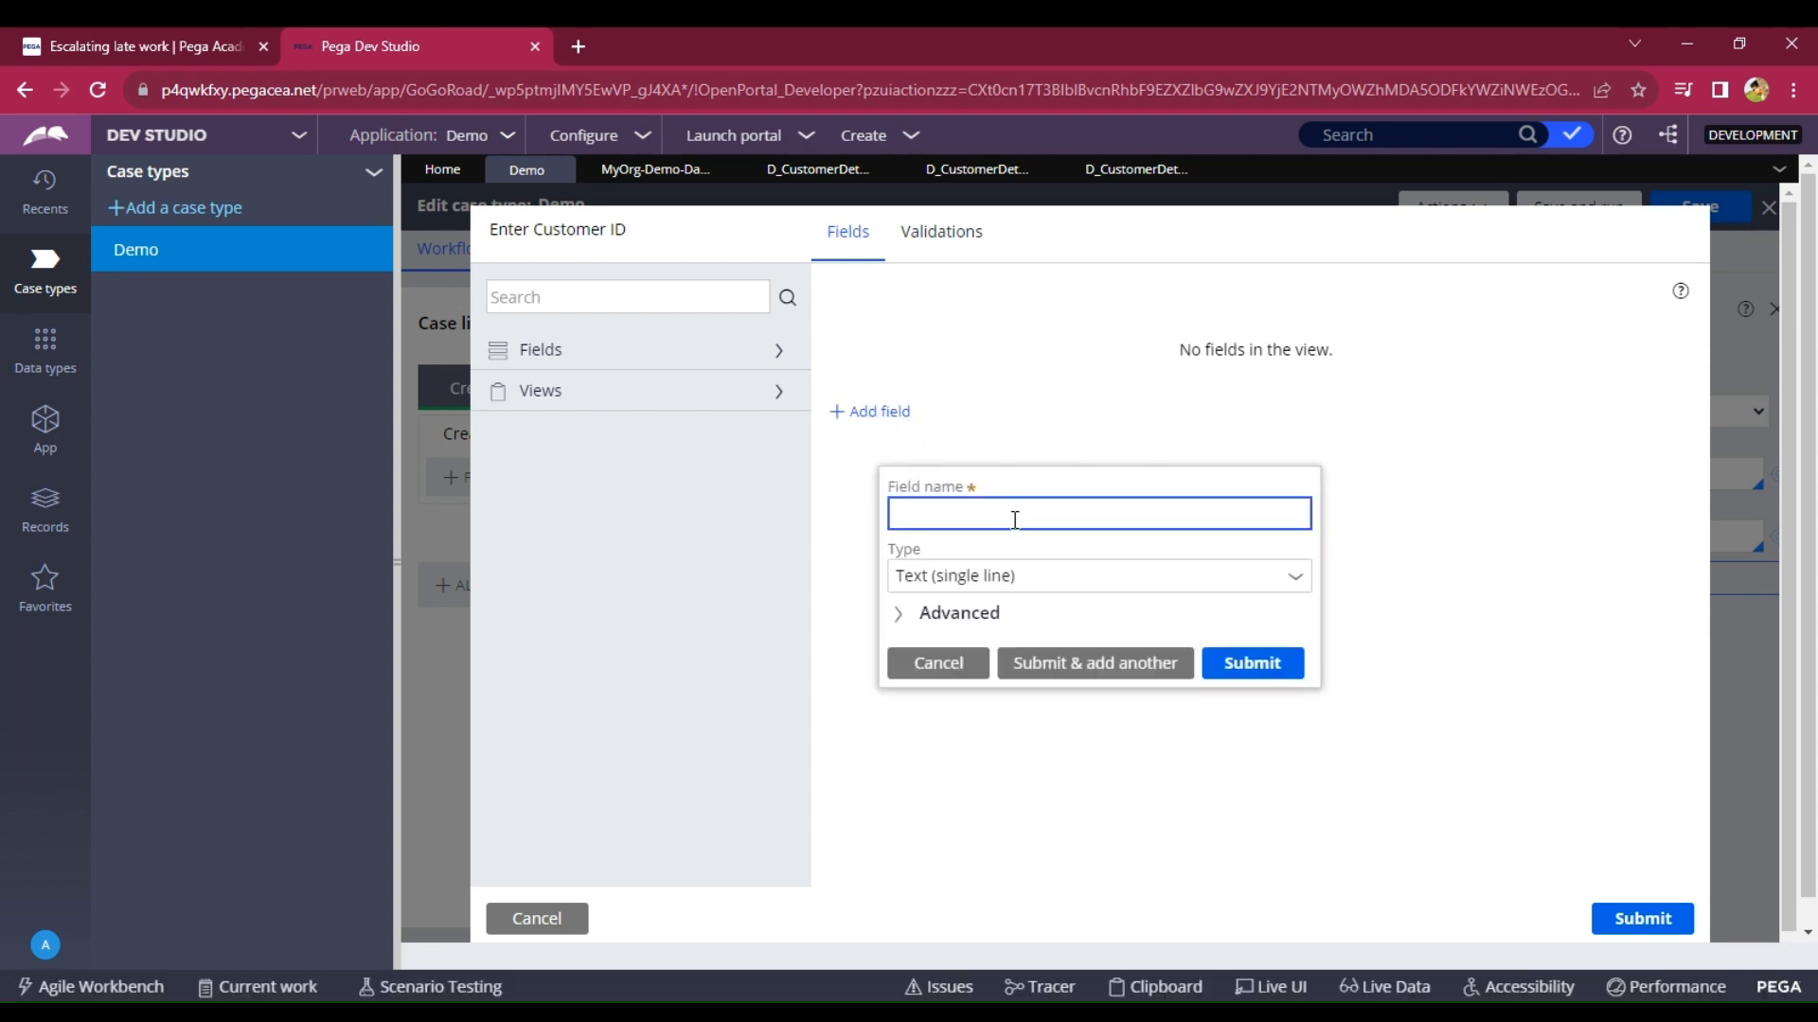
{"action": "type", "text": "Customer ID"}
{"action": "left_click", "coordinate": [1269, 660]}
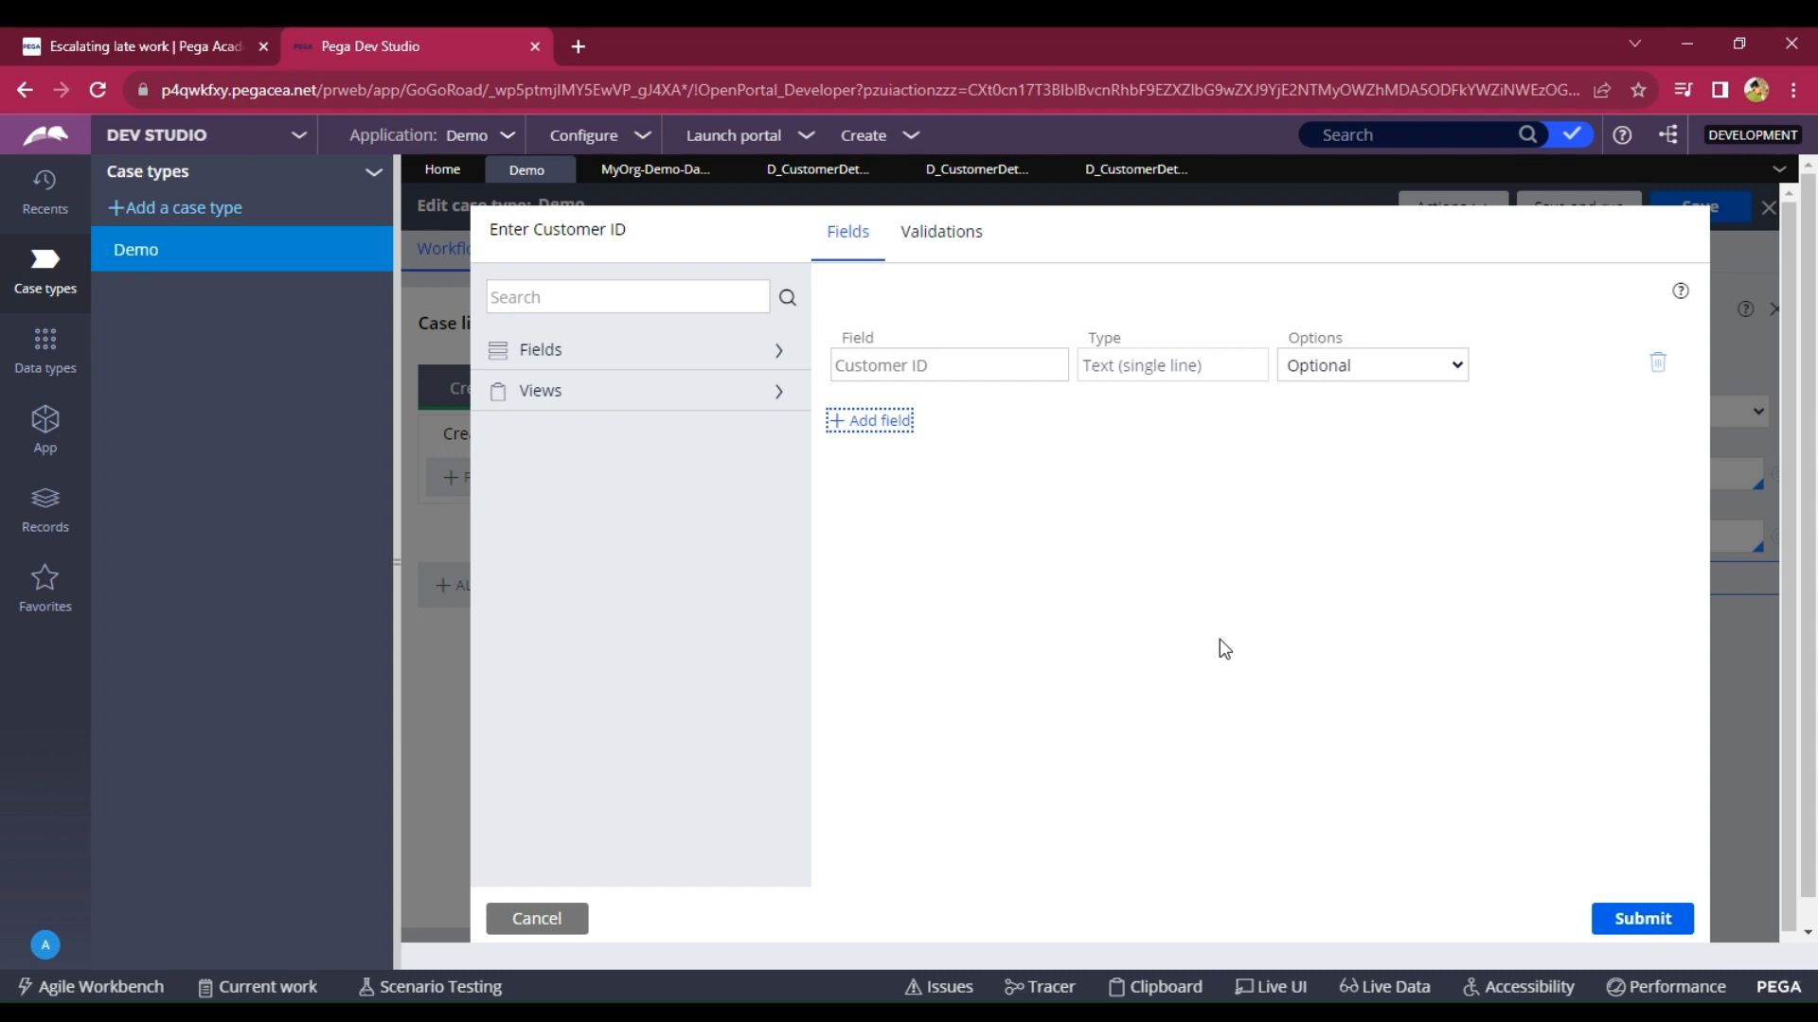
Add a Customer Details field of type Embedded data linked to the Customer Details object.
{"action": "left_click", "coordinate": [861, 422]}
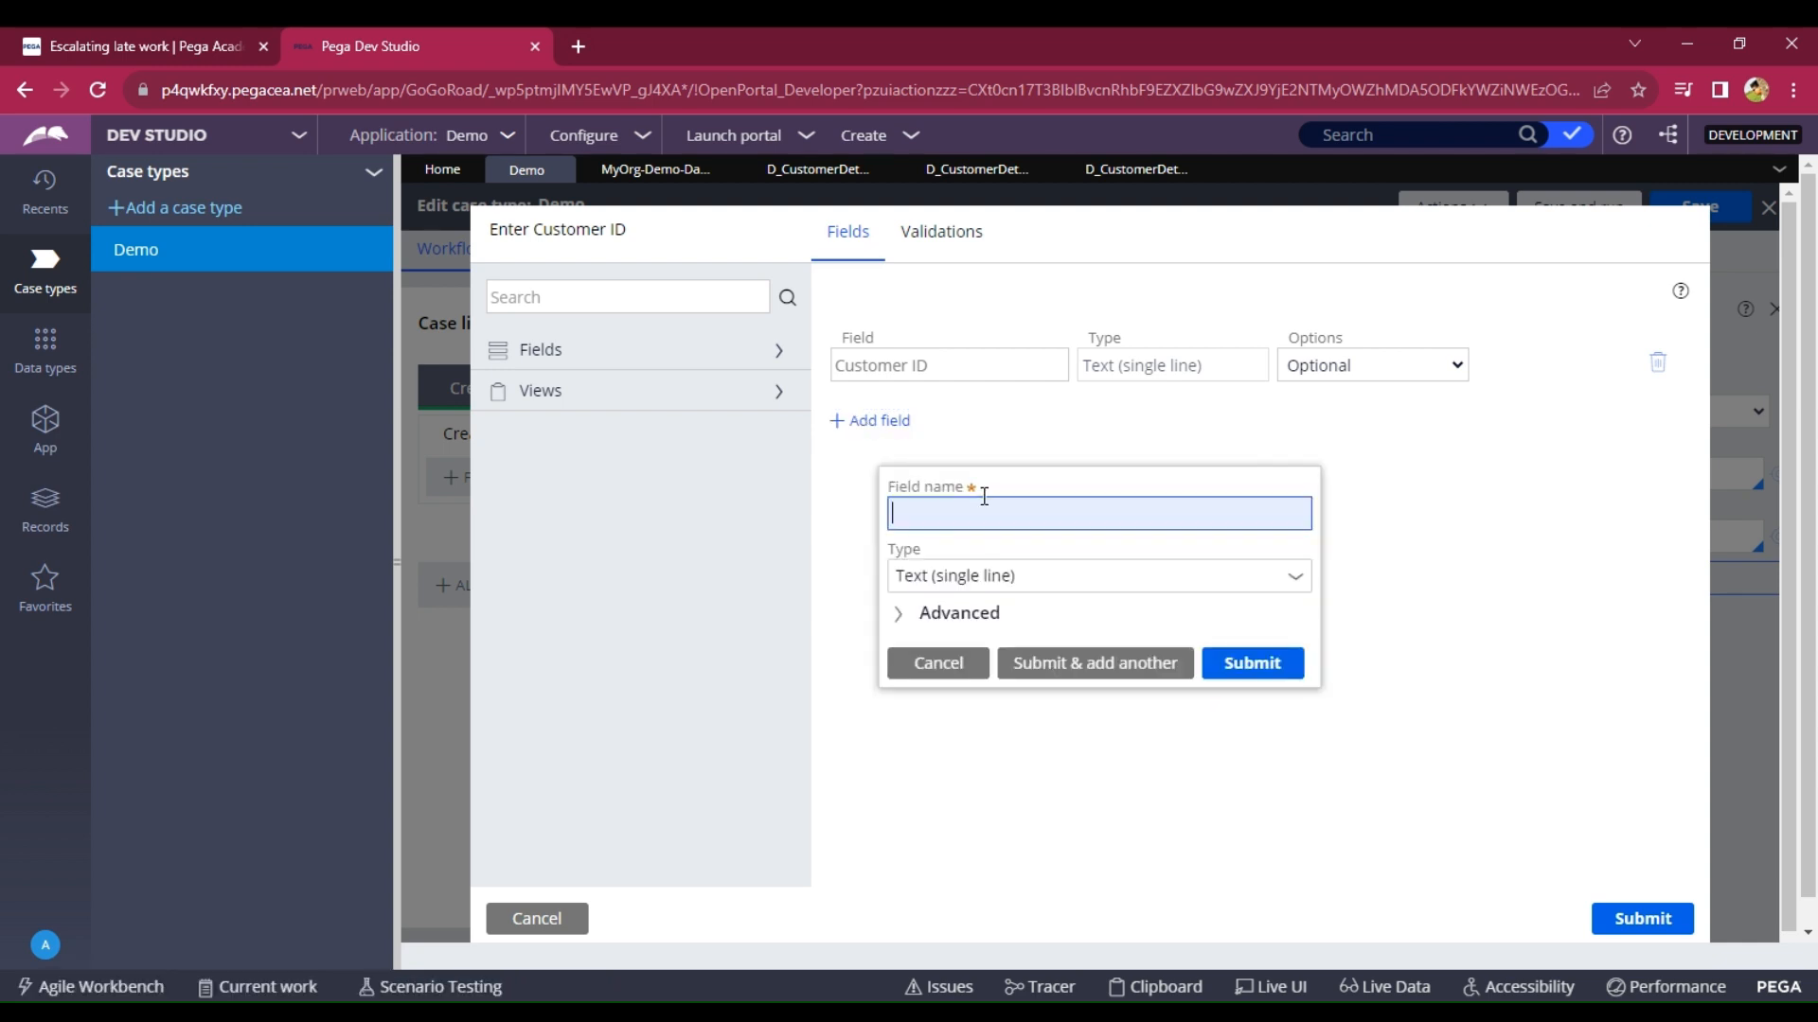
{"action": "type", "text": "Custo"}
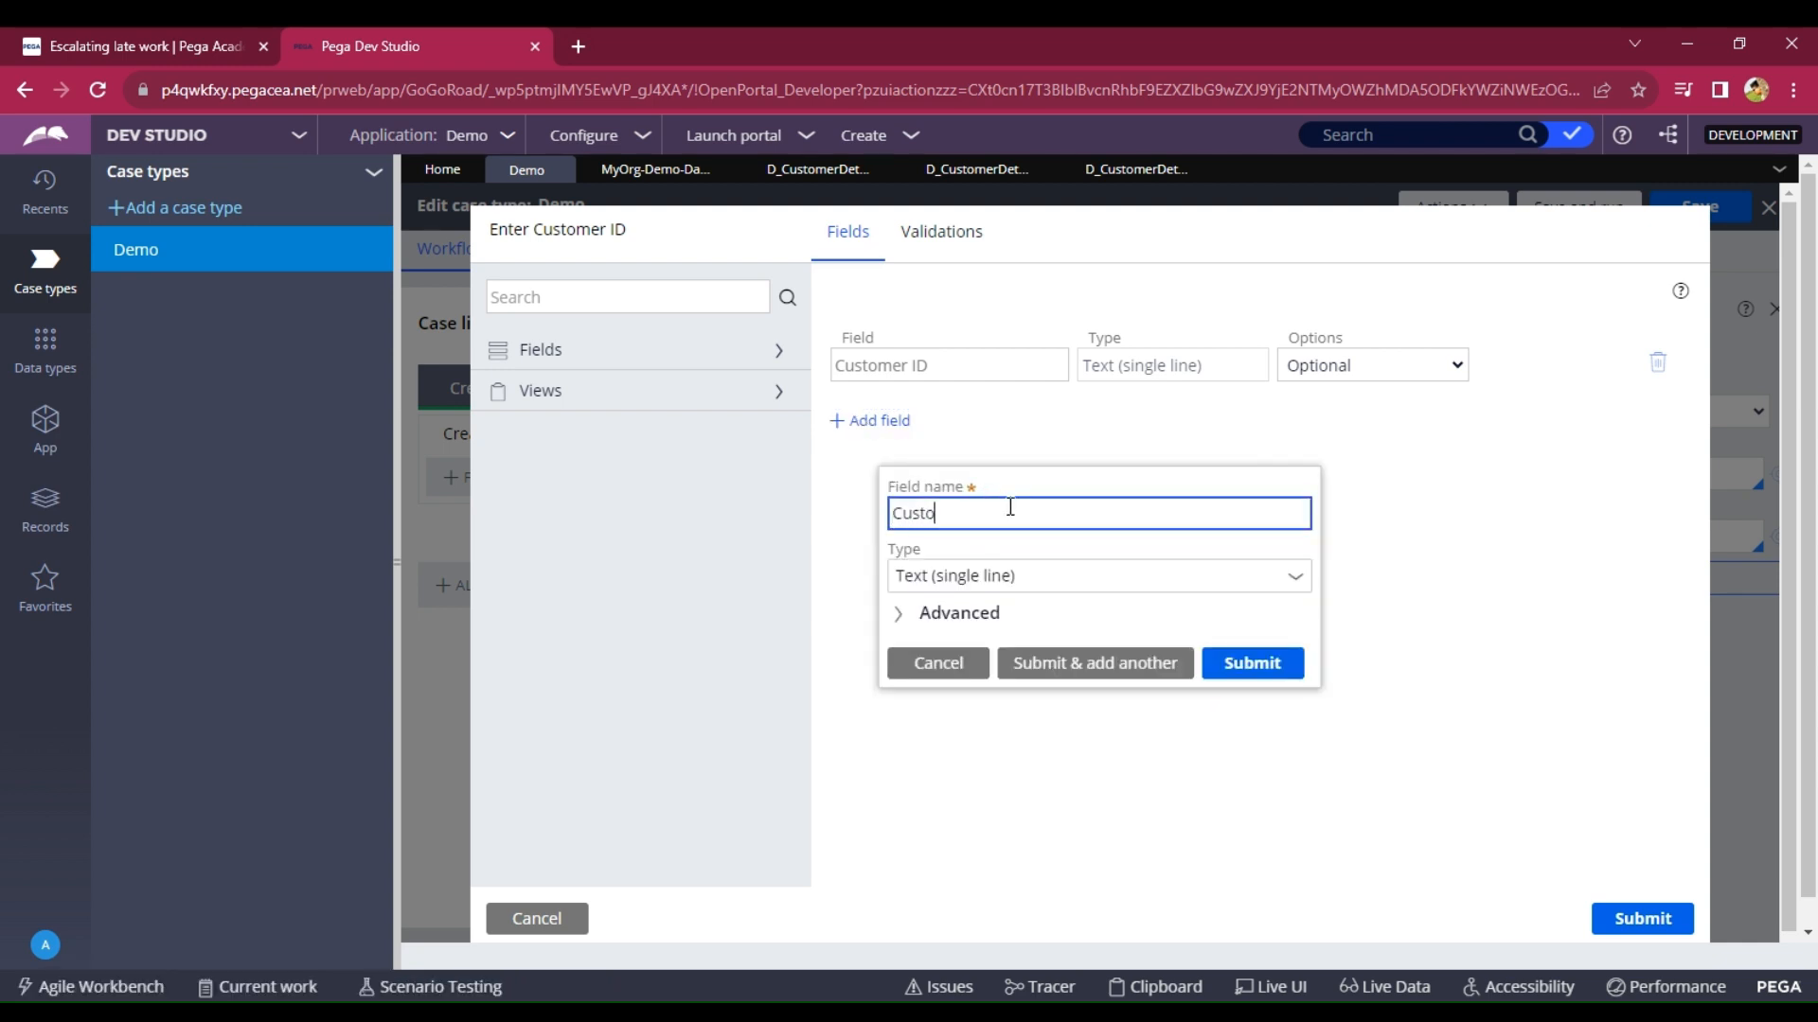
{"action": "type", "text": "mer Details"}
{"action": "left_click", "coordinate": [1304, 579]}
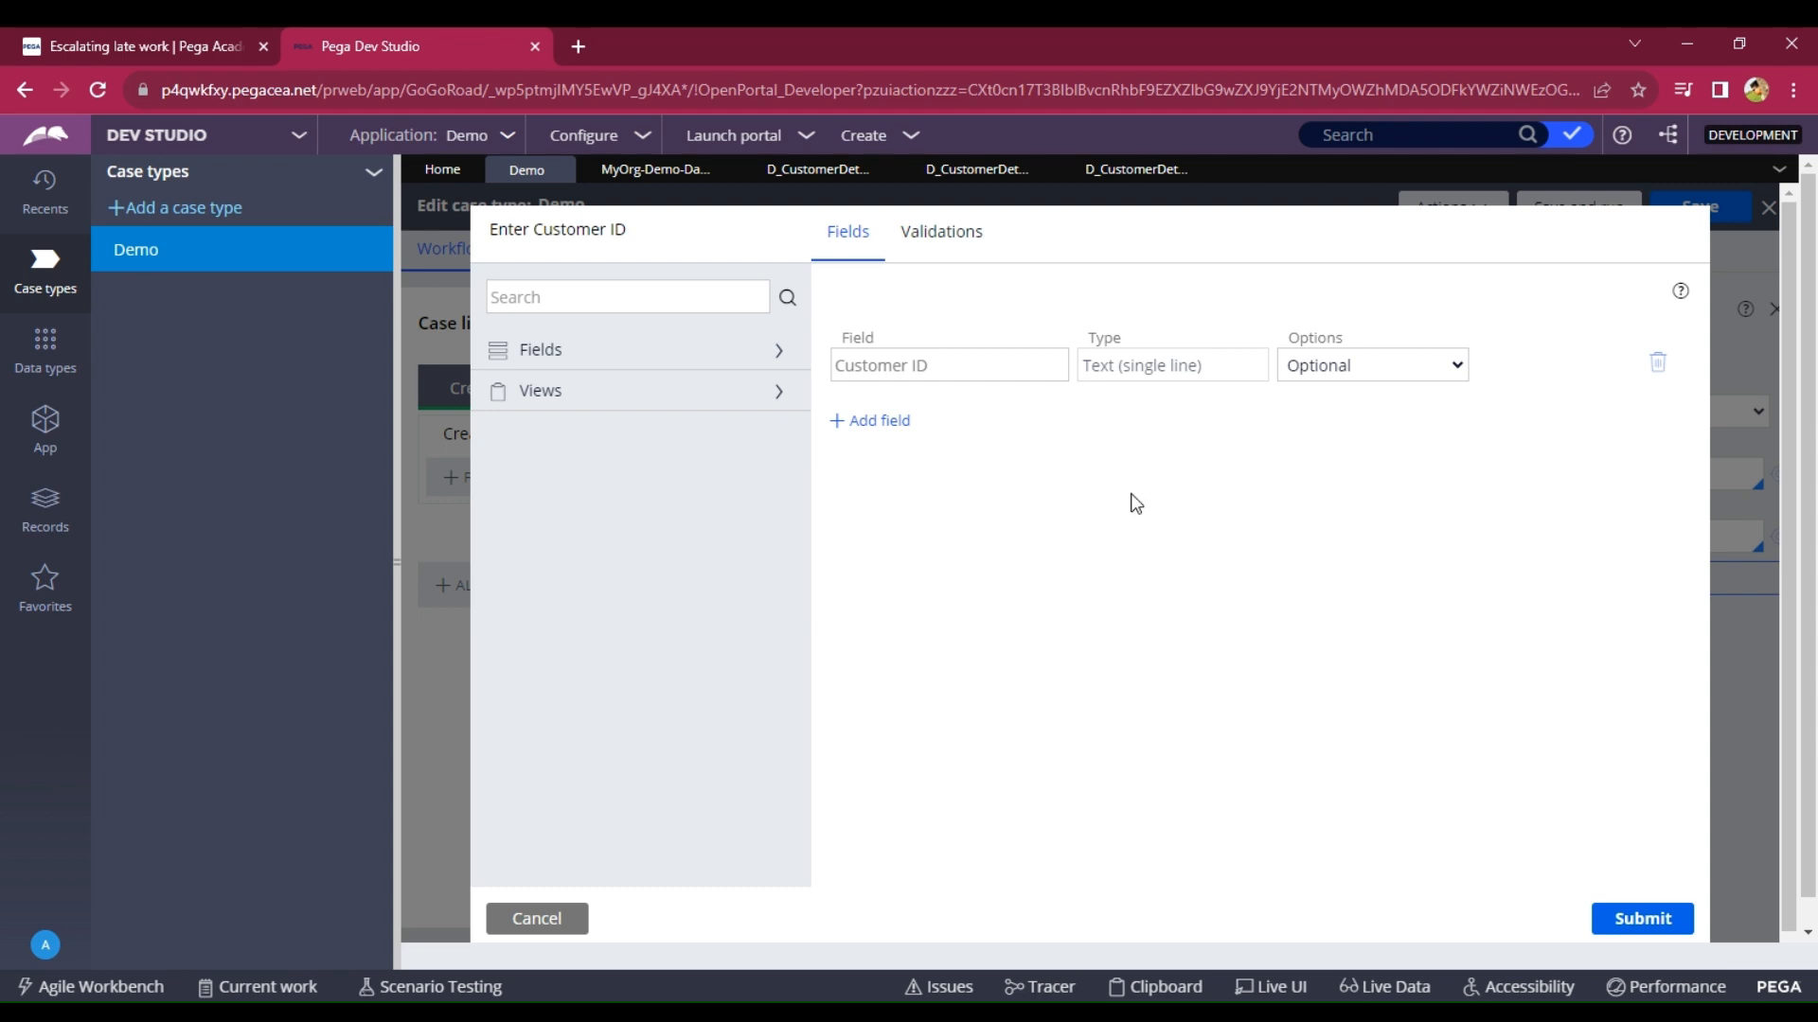
{"action": "left_click", "coordinate": [885, 430]}
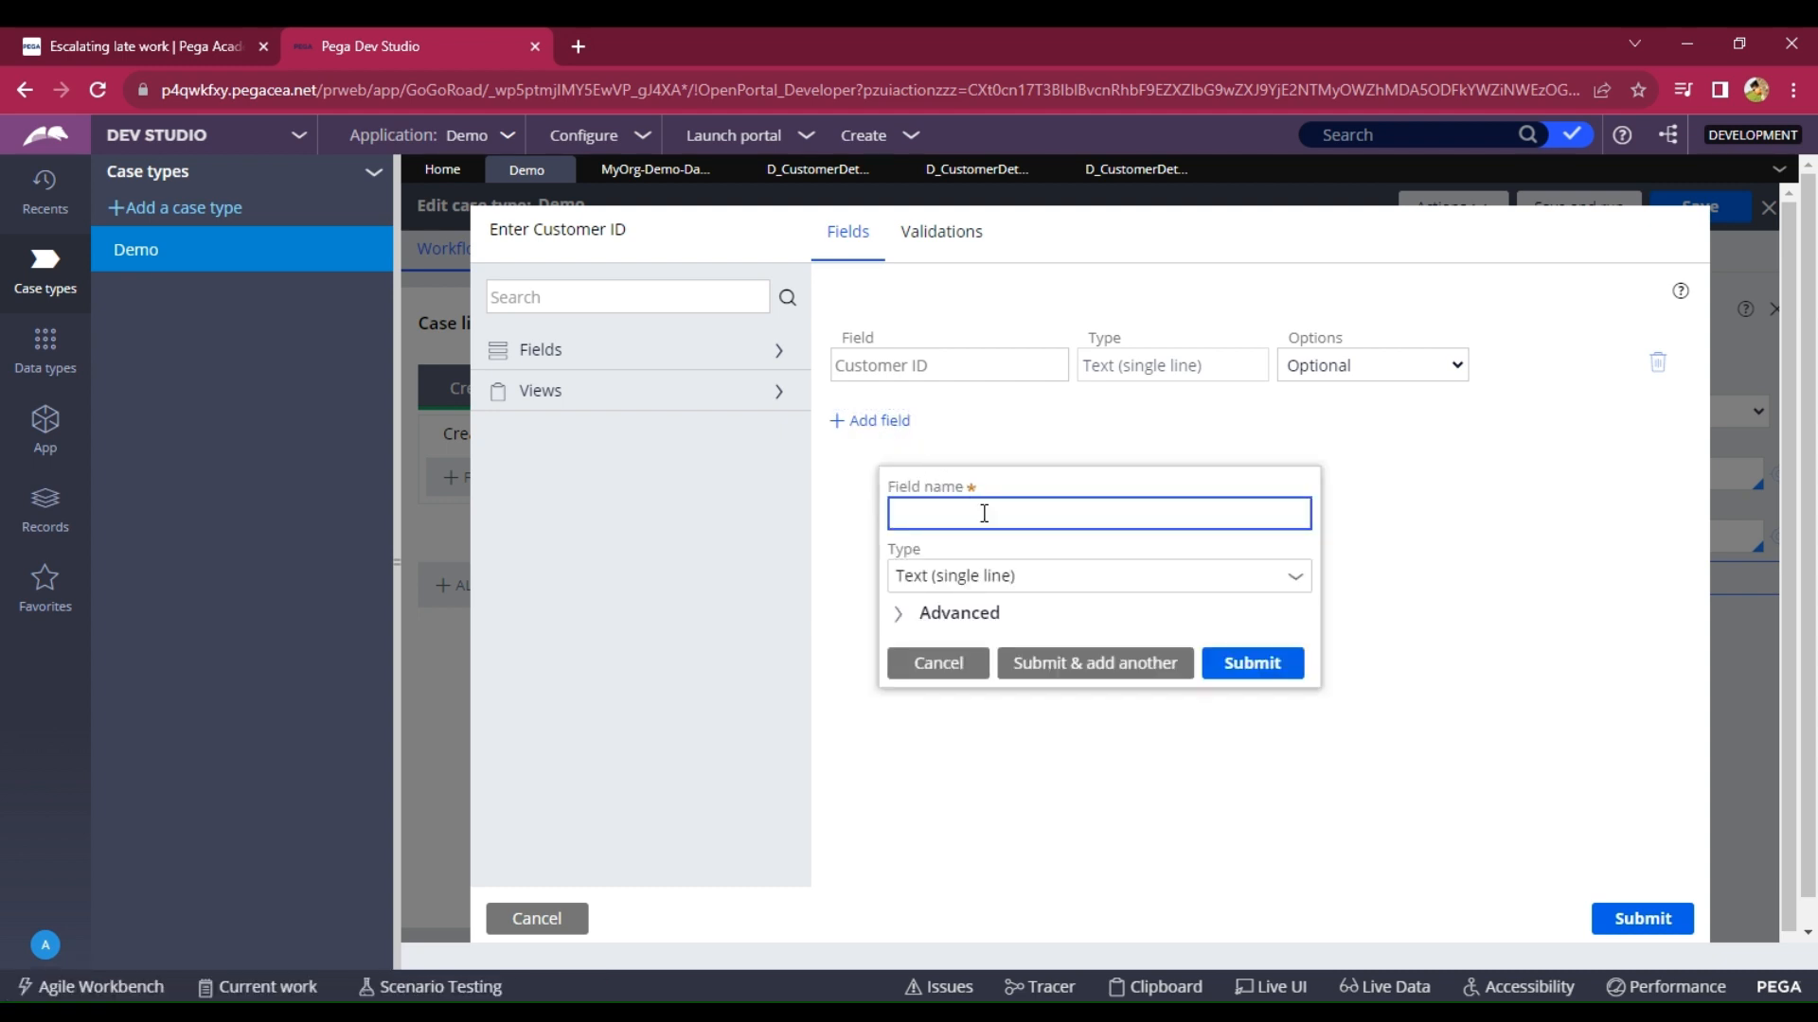
{"action": "type", "text": "Customer Details"}
{"action": "left_click", "coordinate": [1305, 581]}
{"action": "left_click", "coordinate": [1048, 532]}
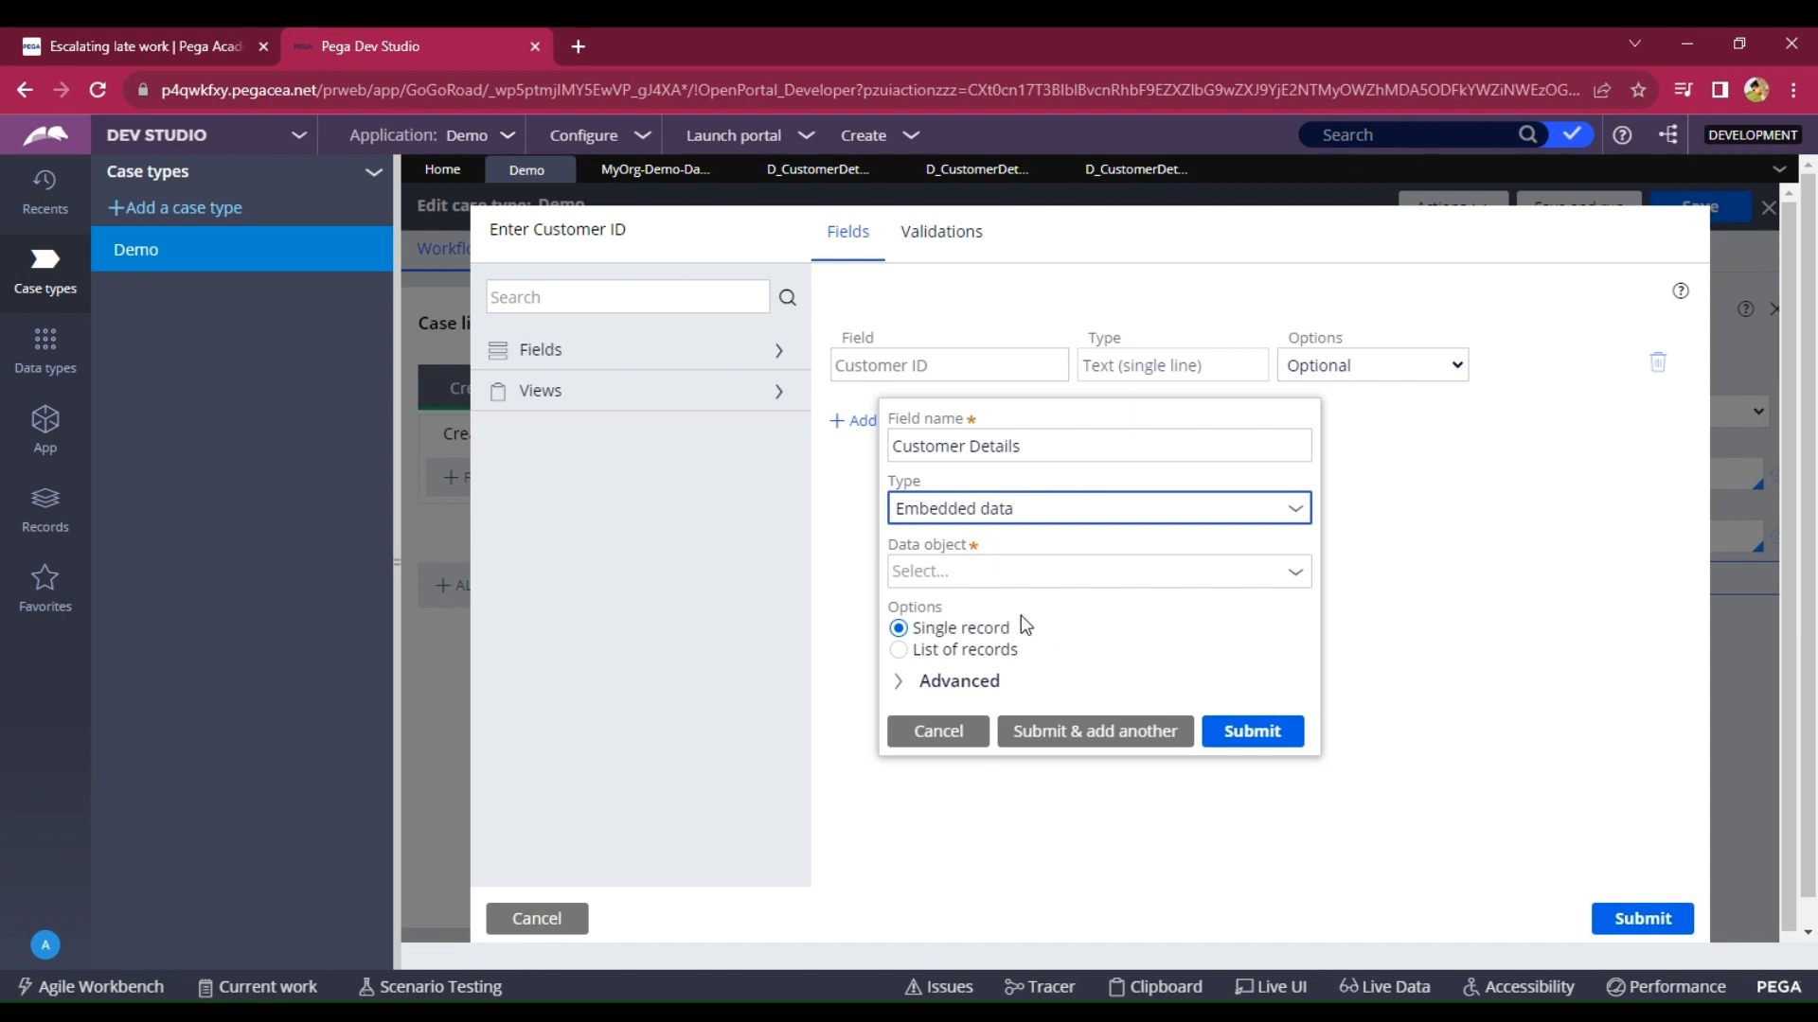
{"action": "left_click_drag", "start_coordinate": [1018, 627], "coordinate": [909, 628]}
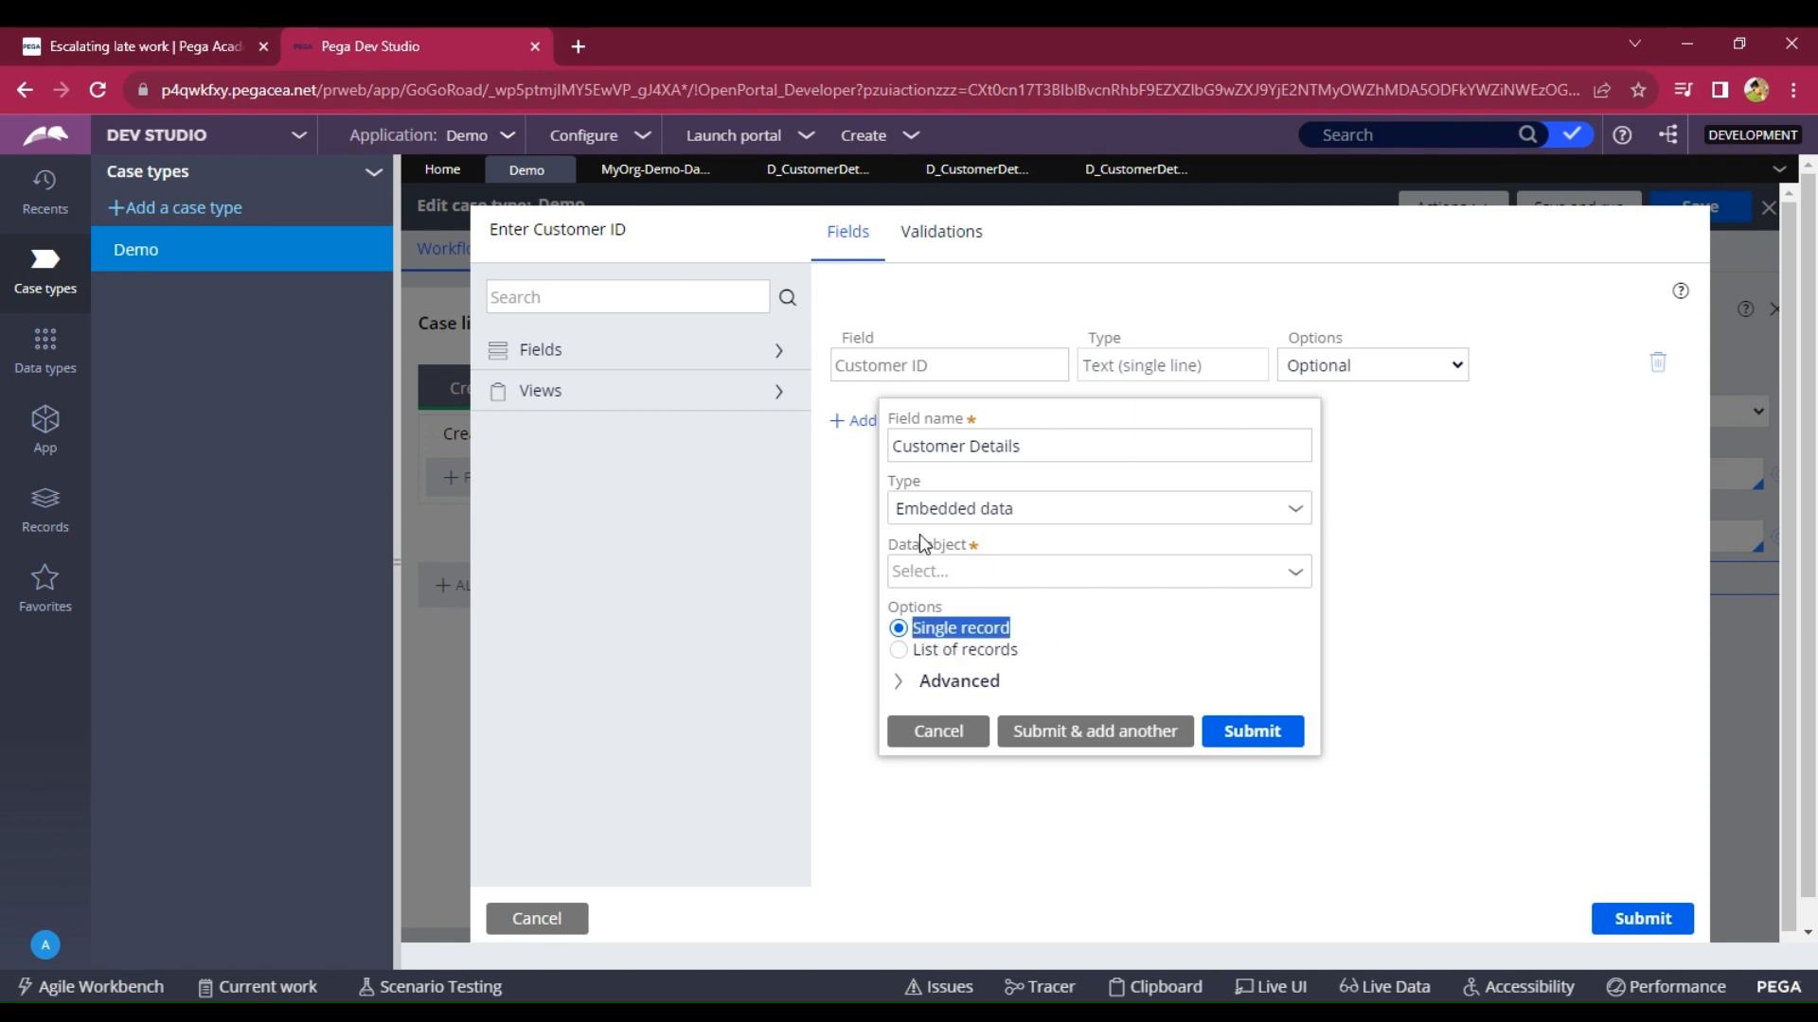
{"action": "left_click", "coordinate": [952, 572]}
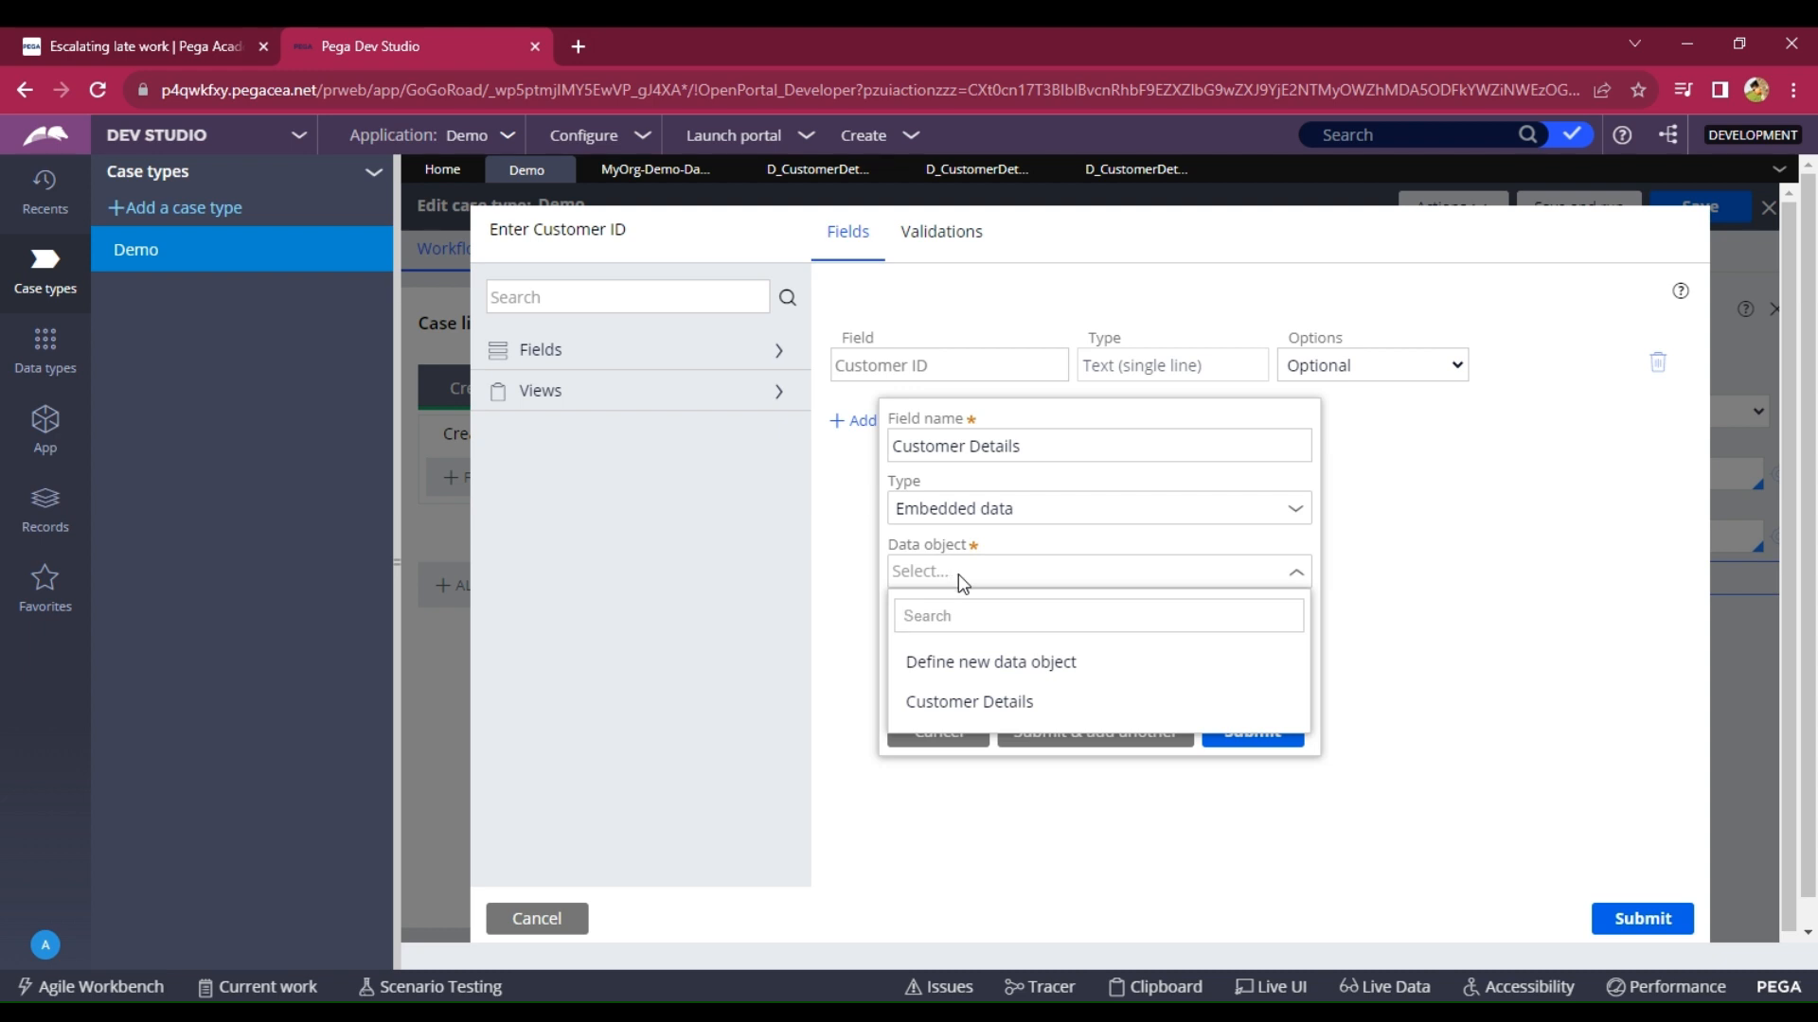
{"action": "left_click", "coordinate": [998, 702]}
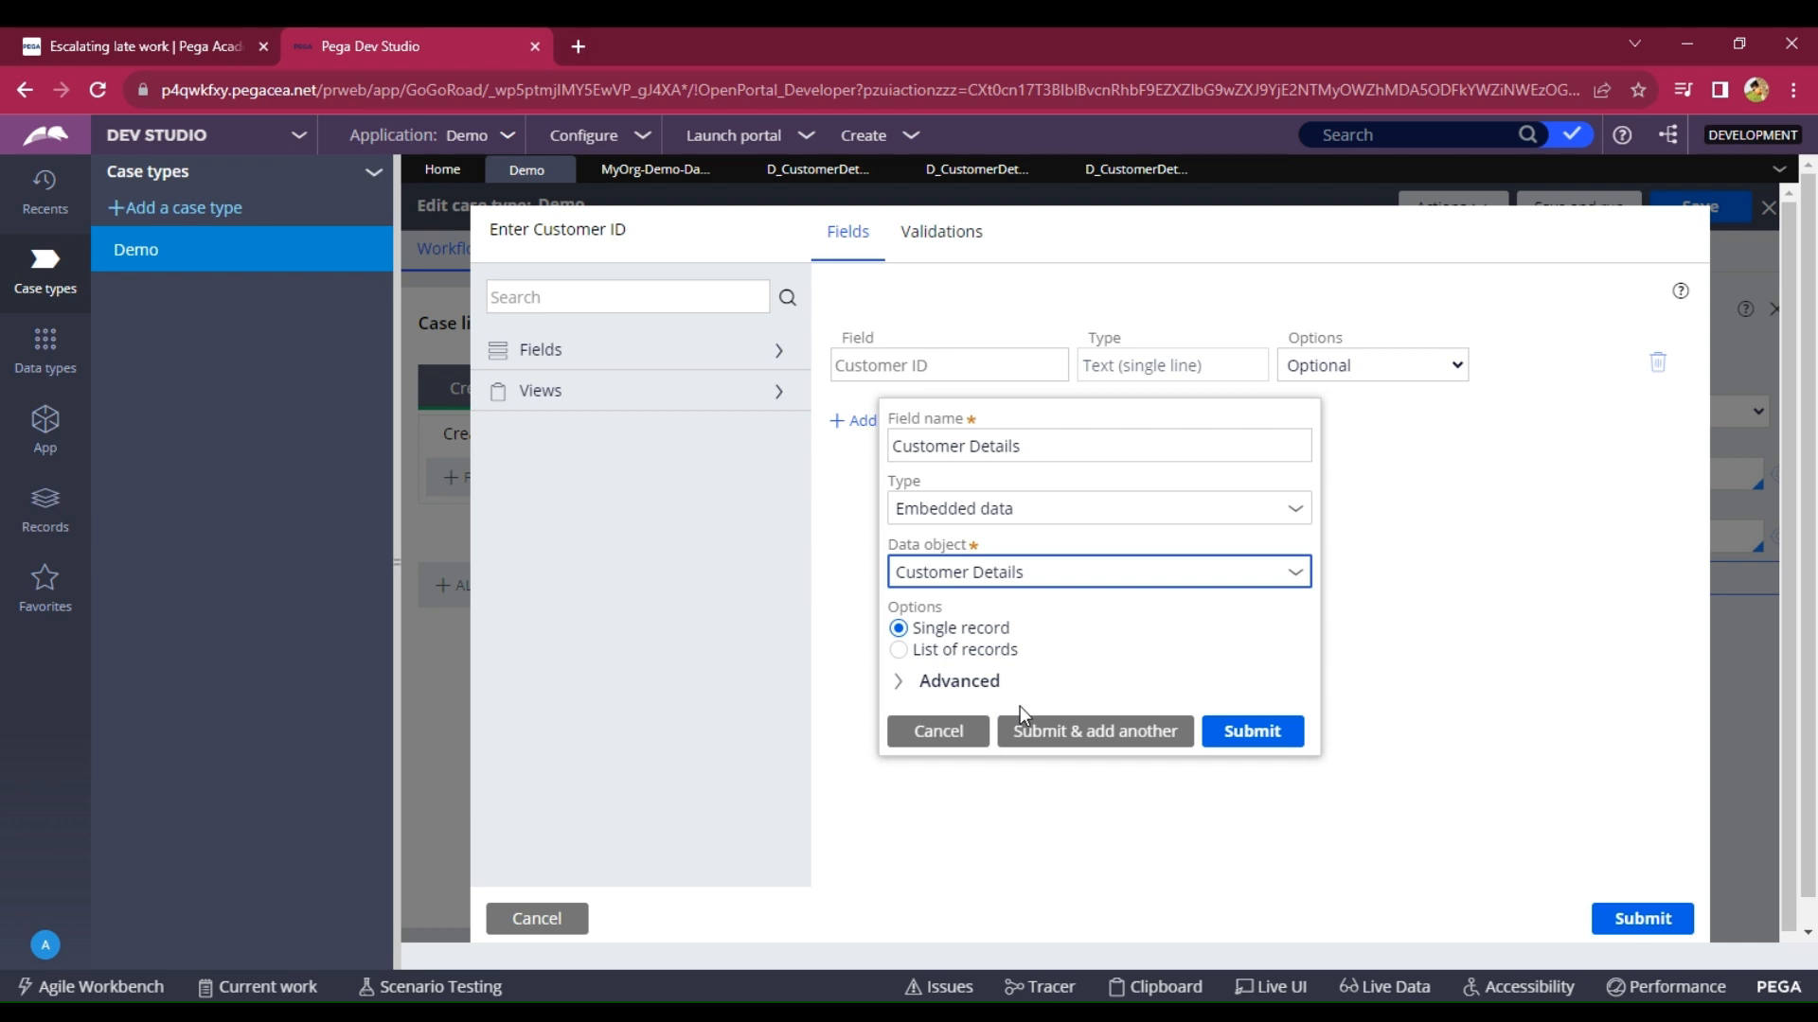
{"action": "left_click", "coordinate": [1237, 740]}
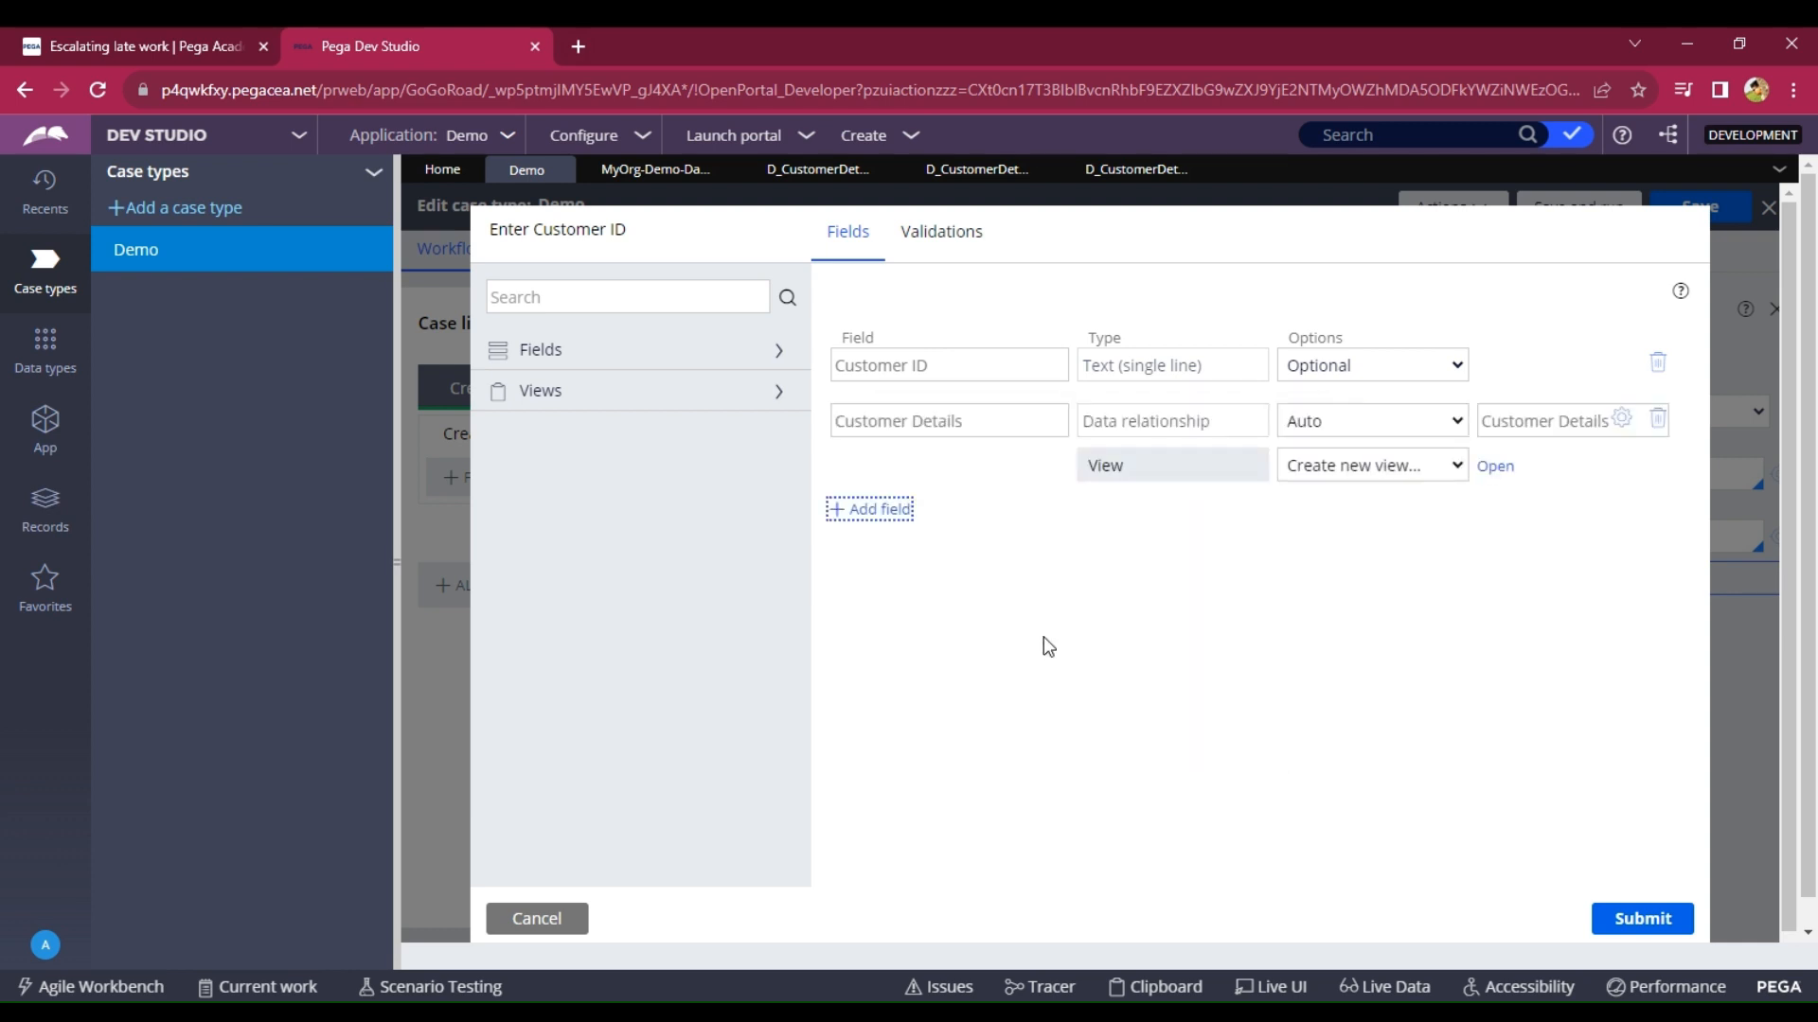
Create a Customer_Details view showing the six customer fields and submit the form configuration.
{"action": "left_click_drag", "start_coordinate": [1131, 475], "coordinate": [1086, 470]}
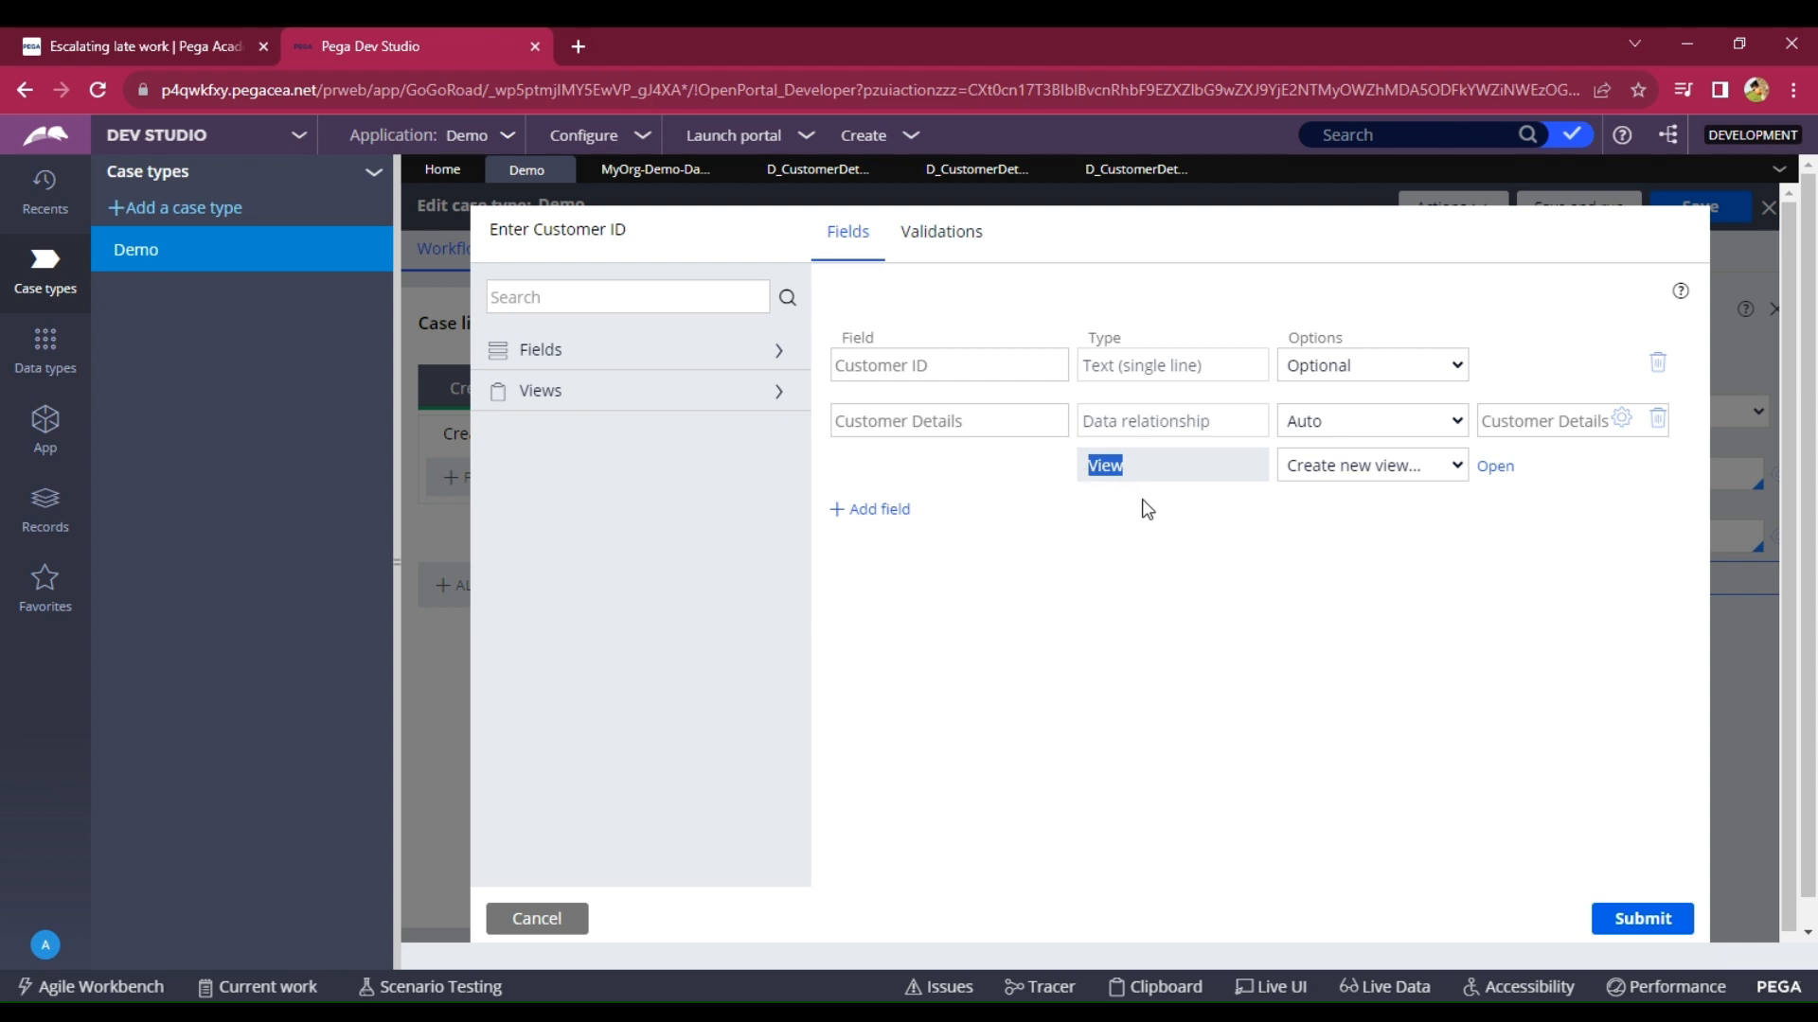
{"action": "left_click", "coordinate": [1492, 474]}
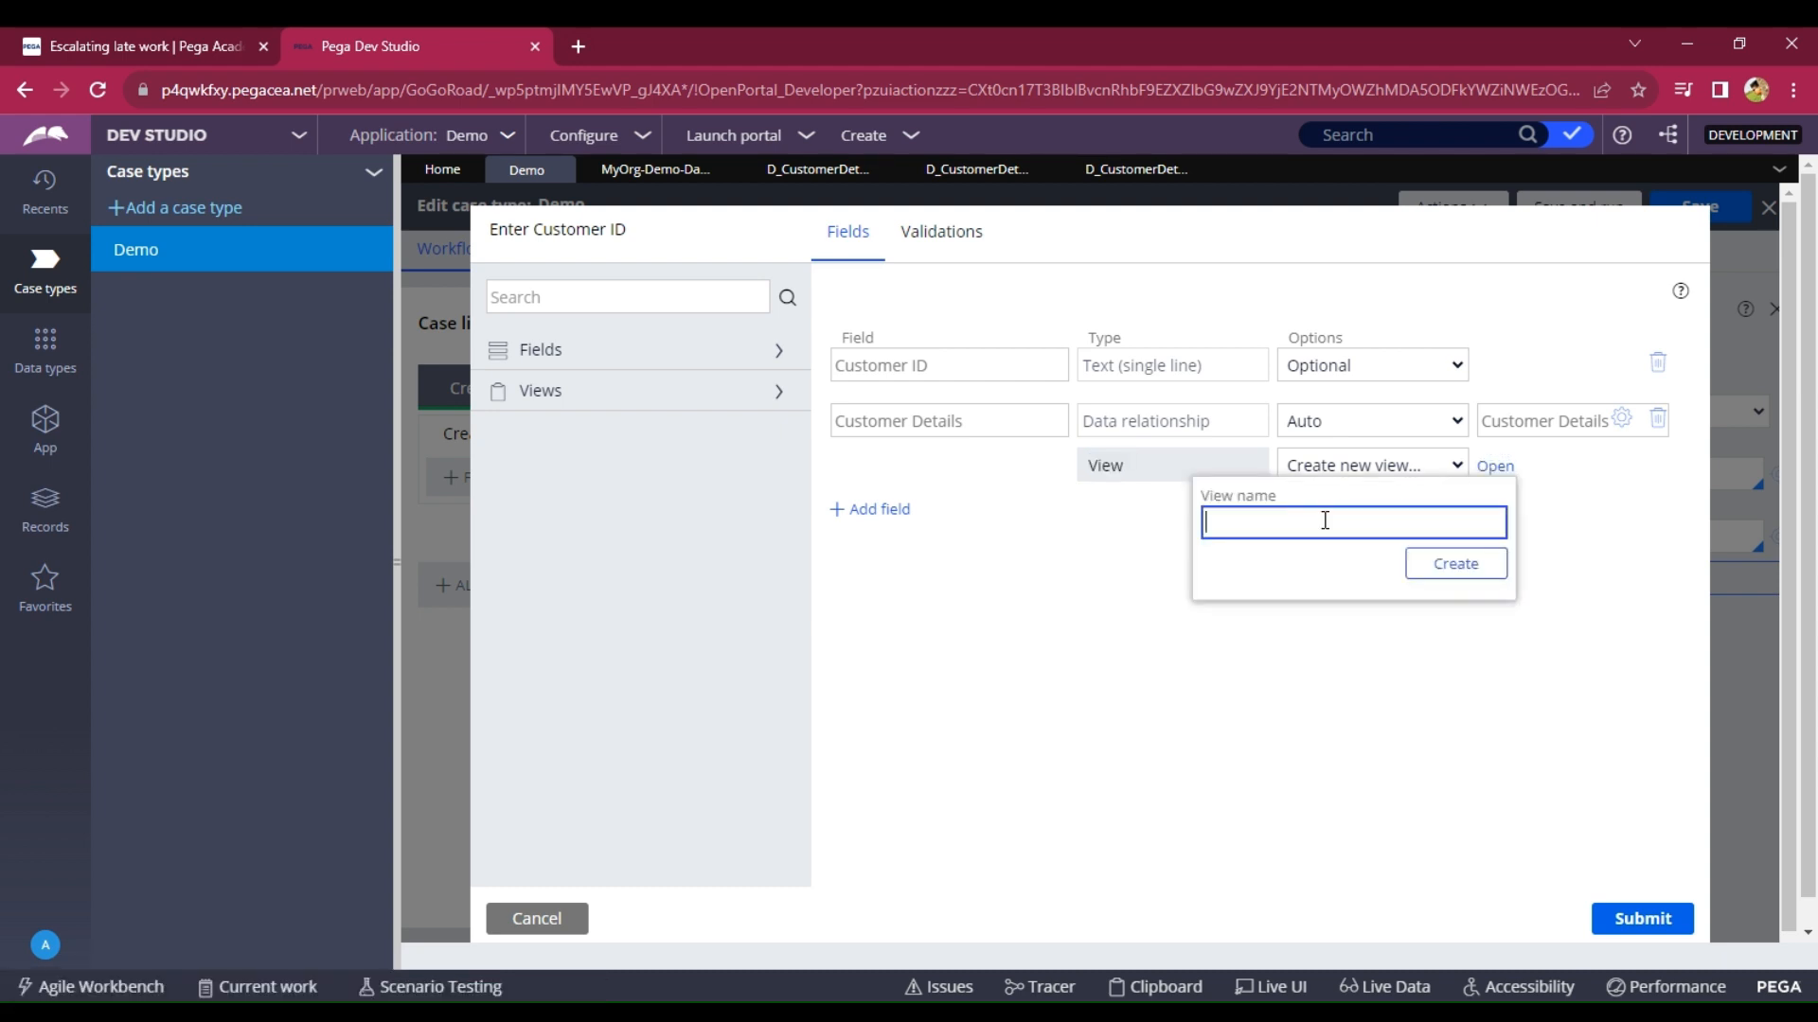
{"action": "type", "text": "Customer_Details"}
{"action": "left_click", "coordinate": [1449, 571]}
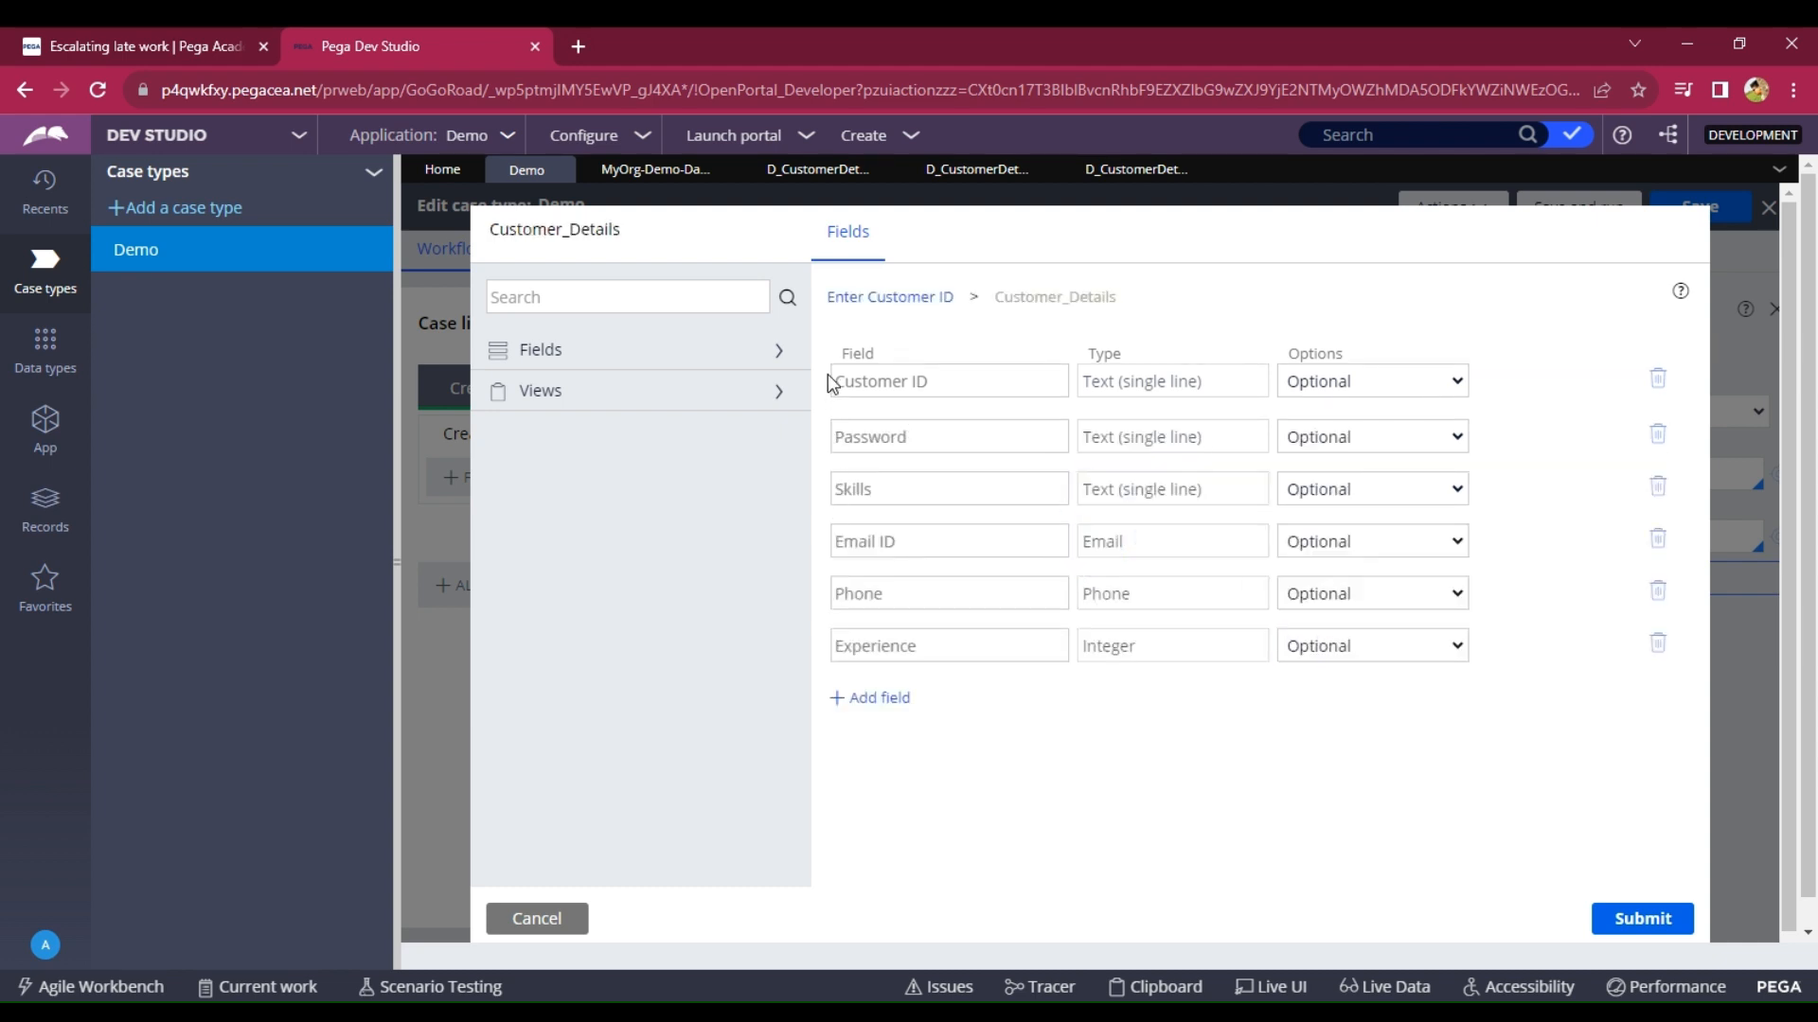
{"action": "left_click_drag", "start_coordinate": [827, 373], "coordinate": [1696, 824]}
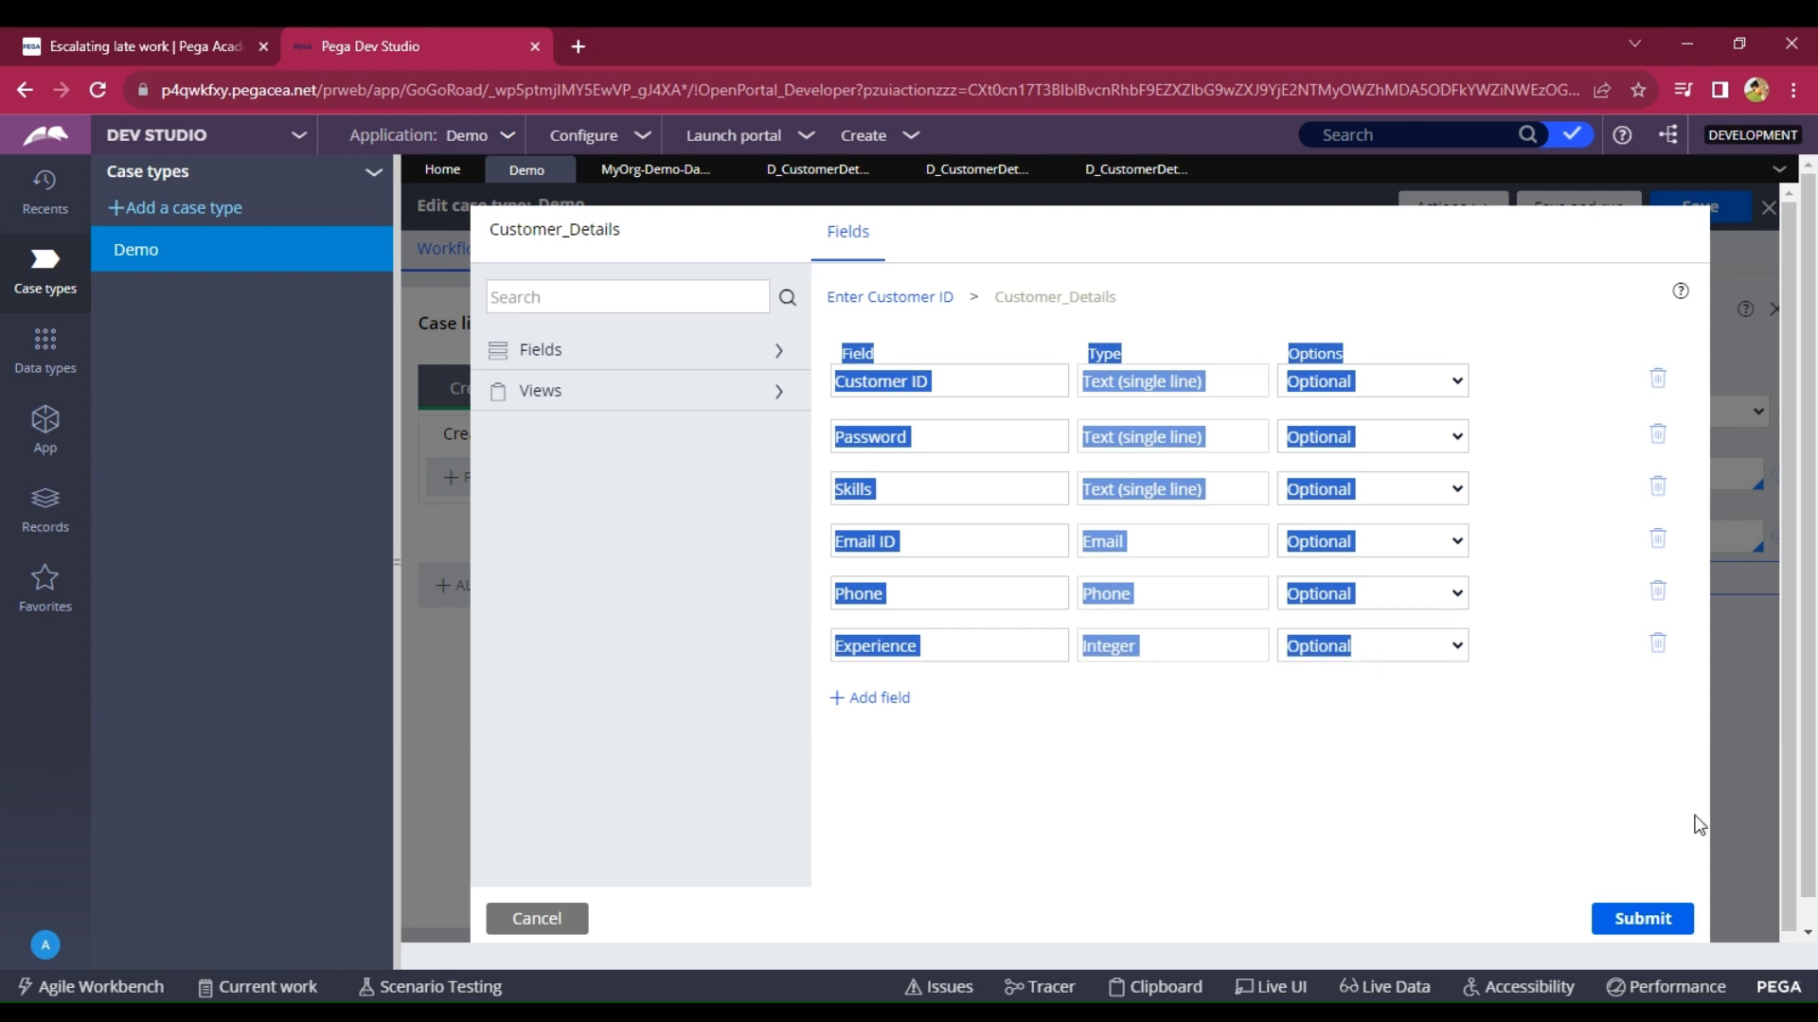
{"action": "left_click", "coordinate": [1661, 923]}
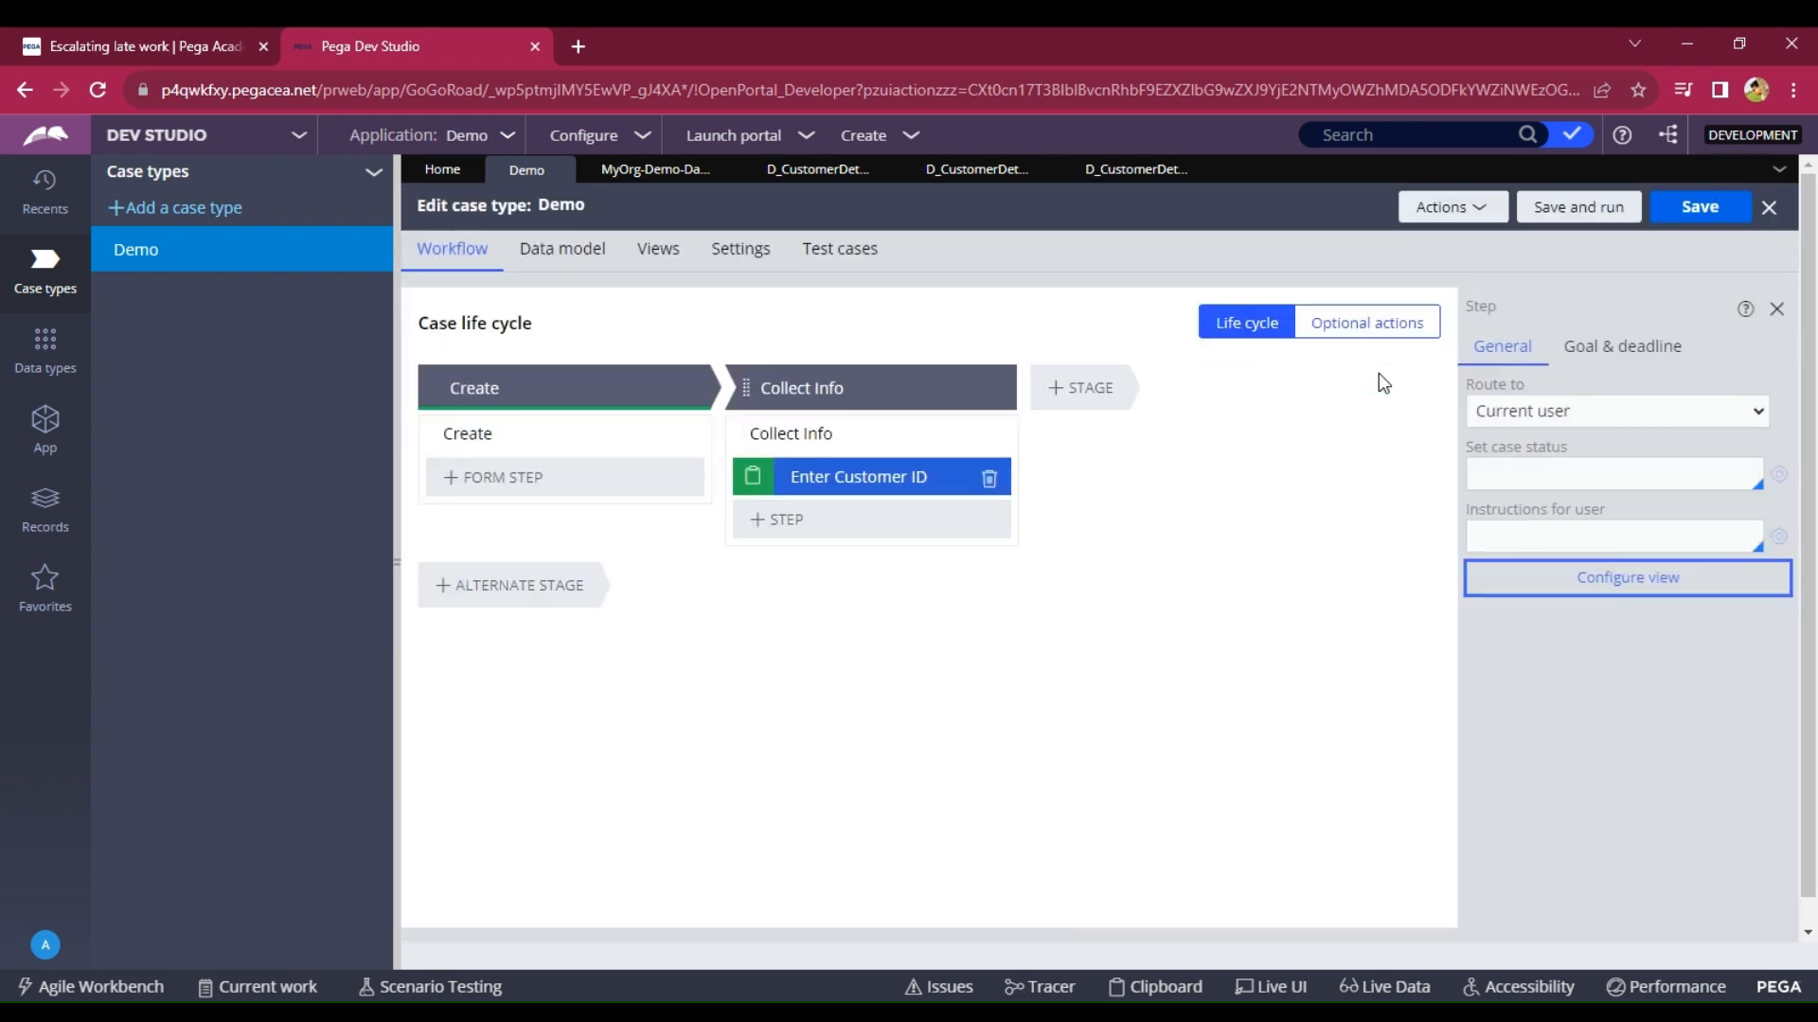
Run test case D-1001, enter a customer ID, then show the data types list.
{"action": "left_click", "coordinate": [1591, 227]}
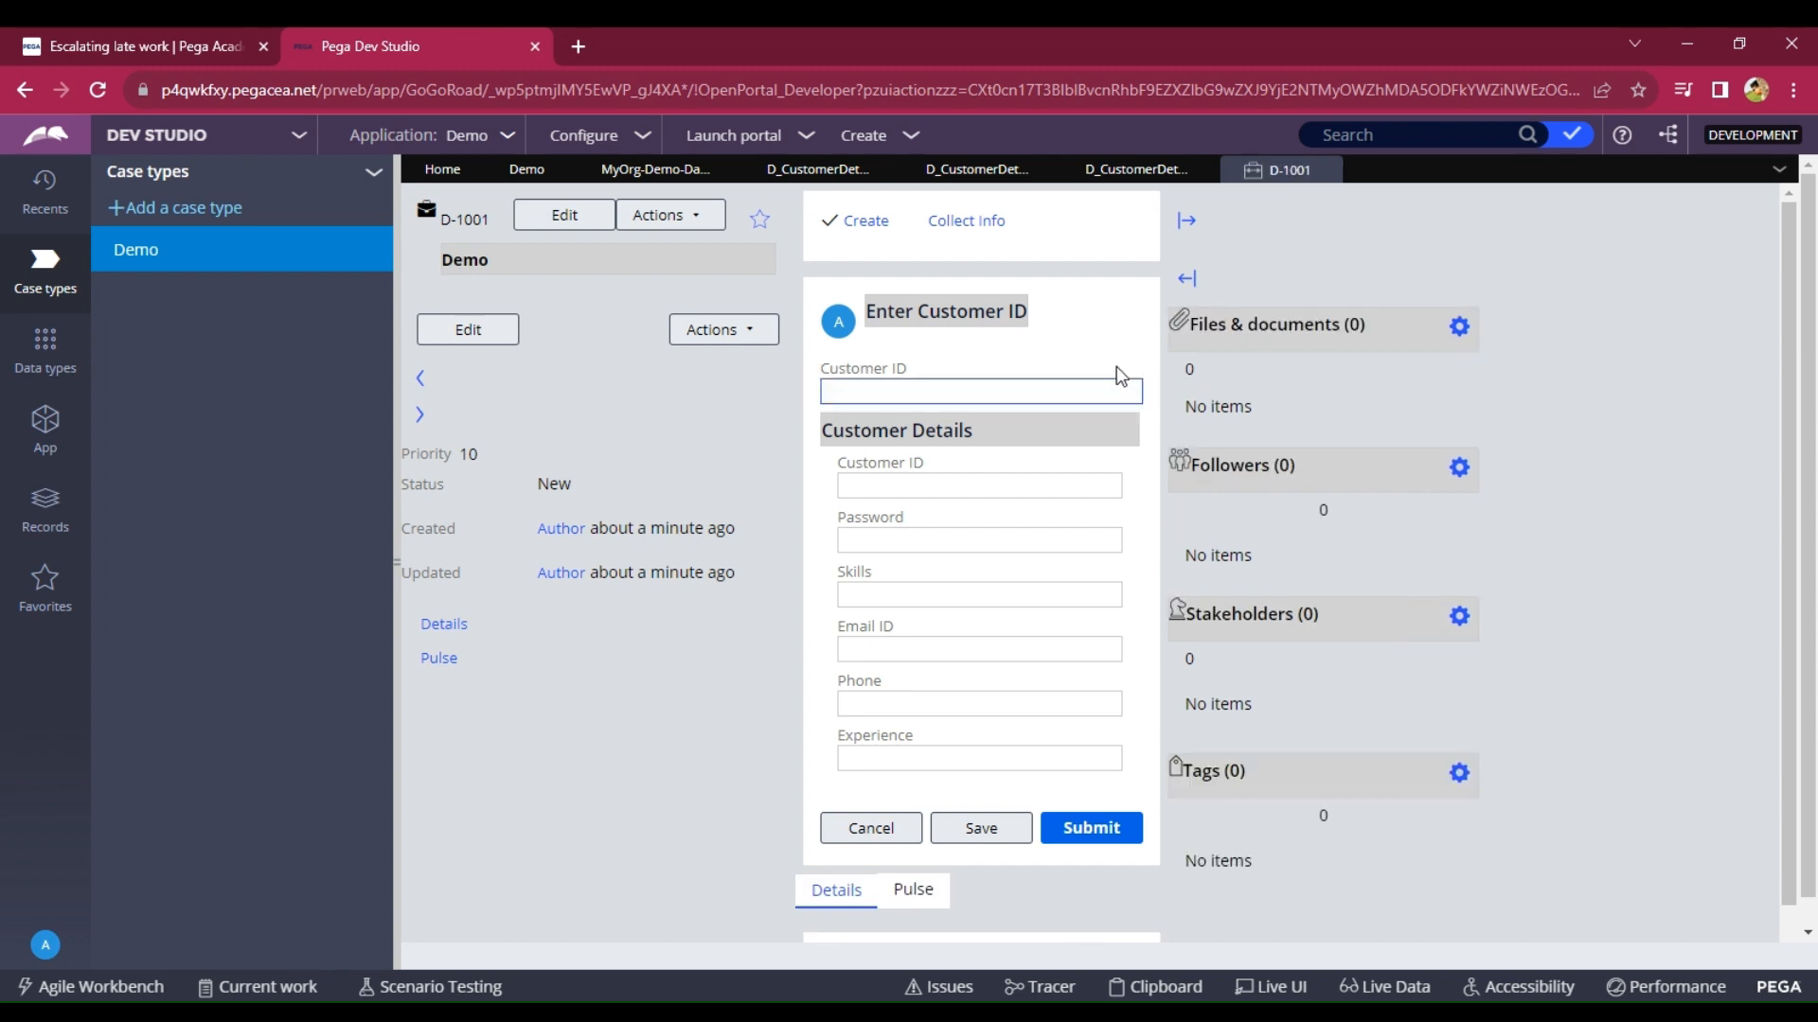
{"action": "left_click", "coordinate": [937, 391]}
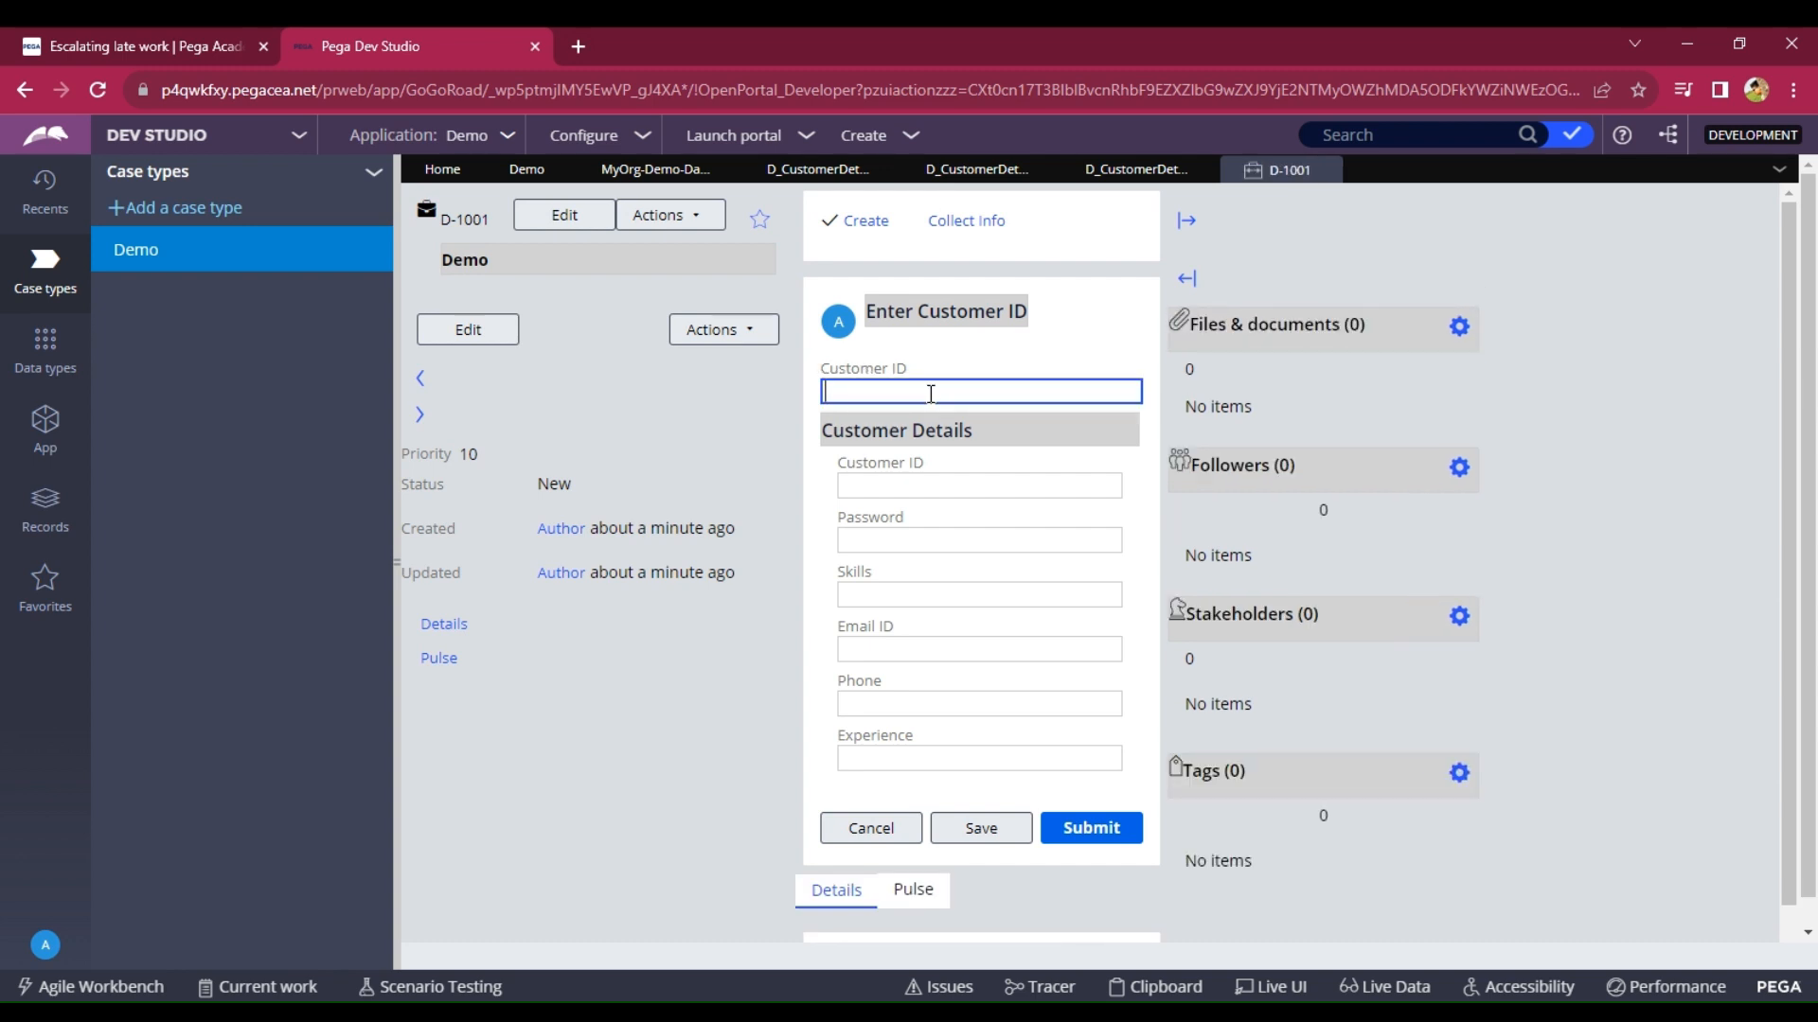
{"action": "type", "text": "A001"}
{"action": "left_click_drag", "start_coordinate": [862, 392], "coordinate": [811, 391]}
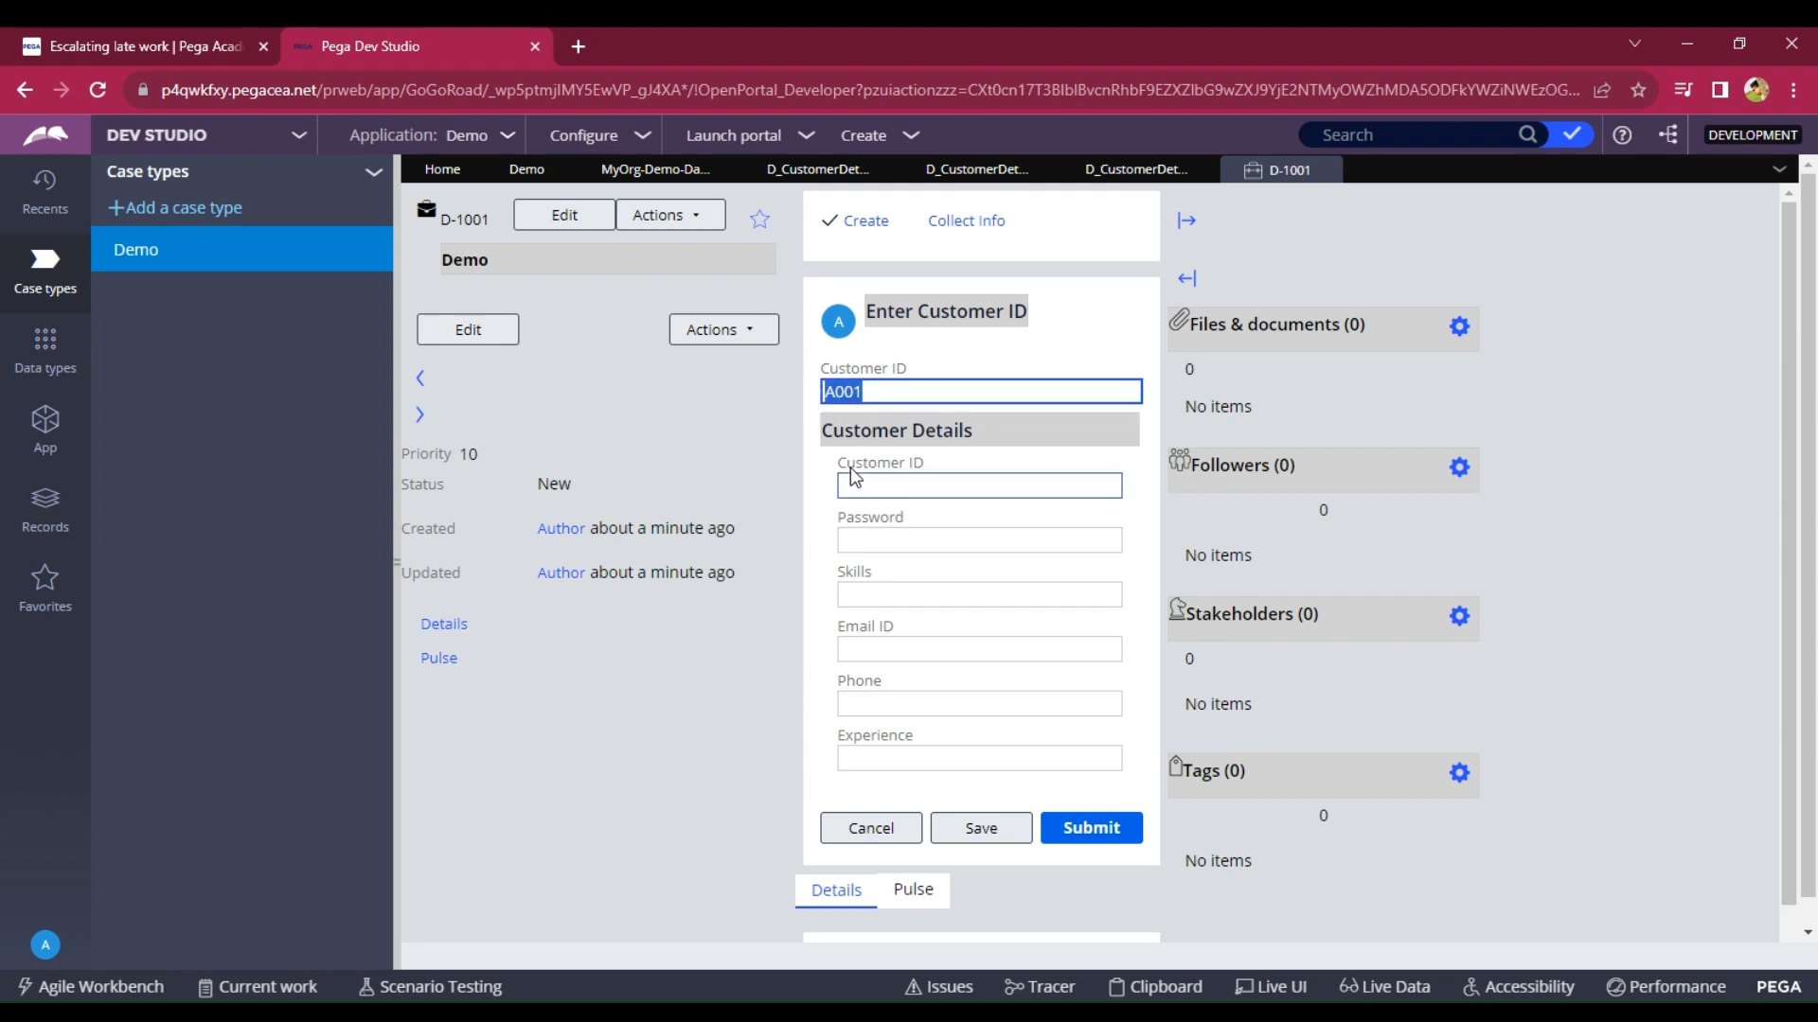
{"action": "left_click_drag", "start_coordinate": [990, 431], "coordinate": [816, 432]}
{"action": "left_click", "coordinate": [1056, 365]}
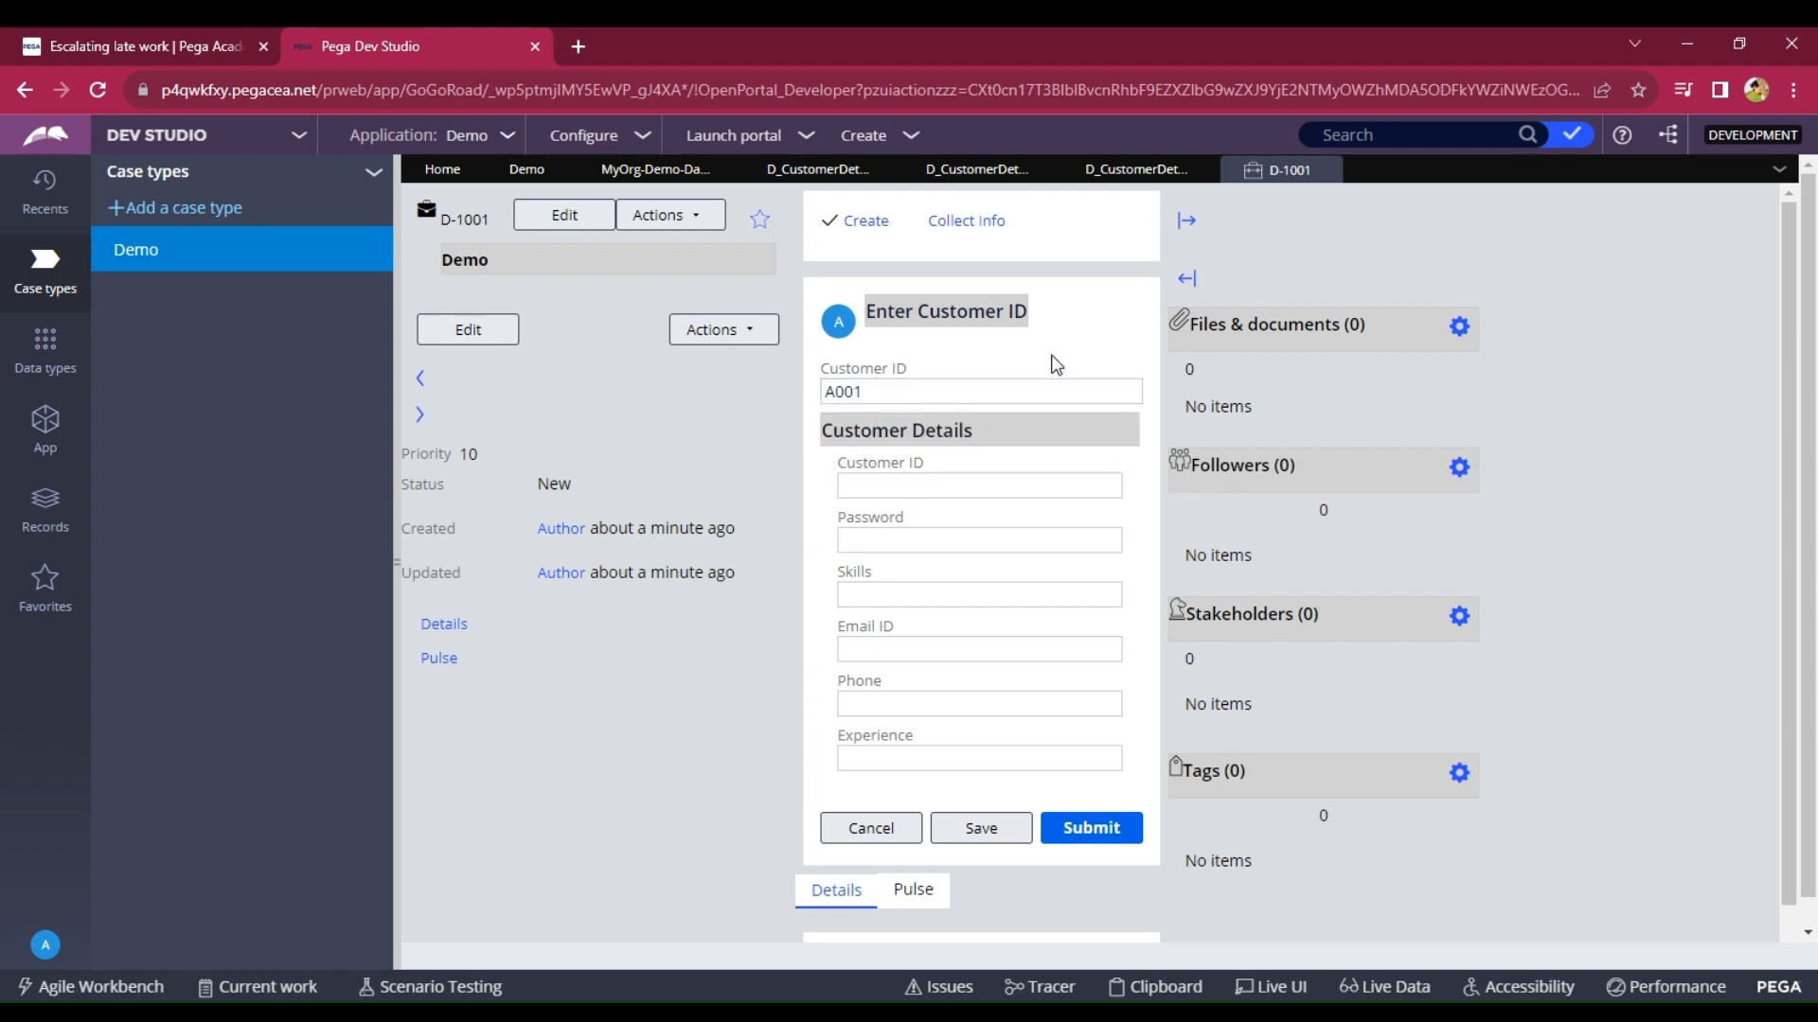
{"action": "left_click_drag", "start_coordinate": [837, 462], "coordinate": [1006, 750]}
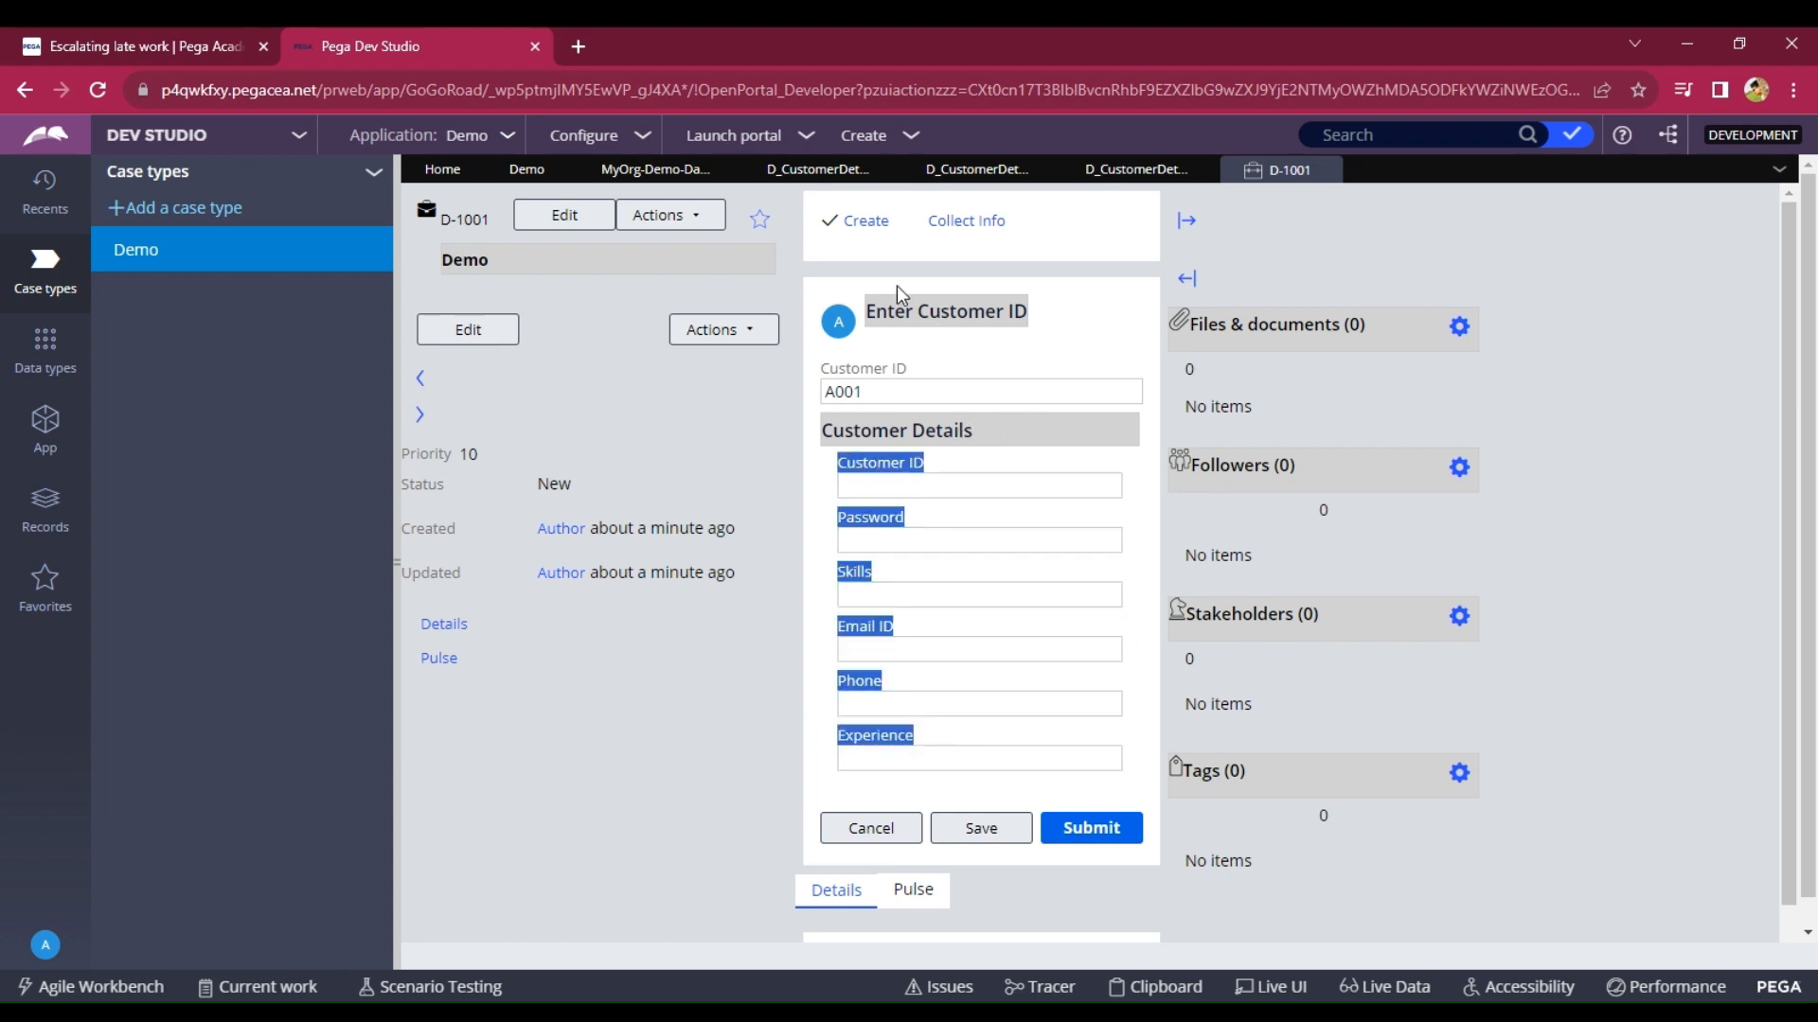
{"action": "left_click", "coordinate": [5, 380]}
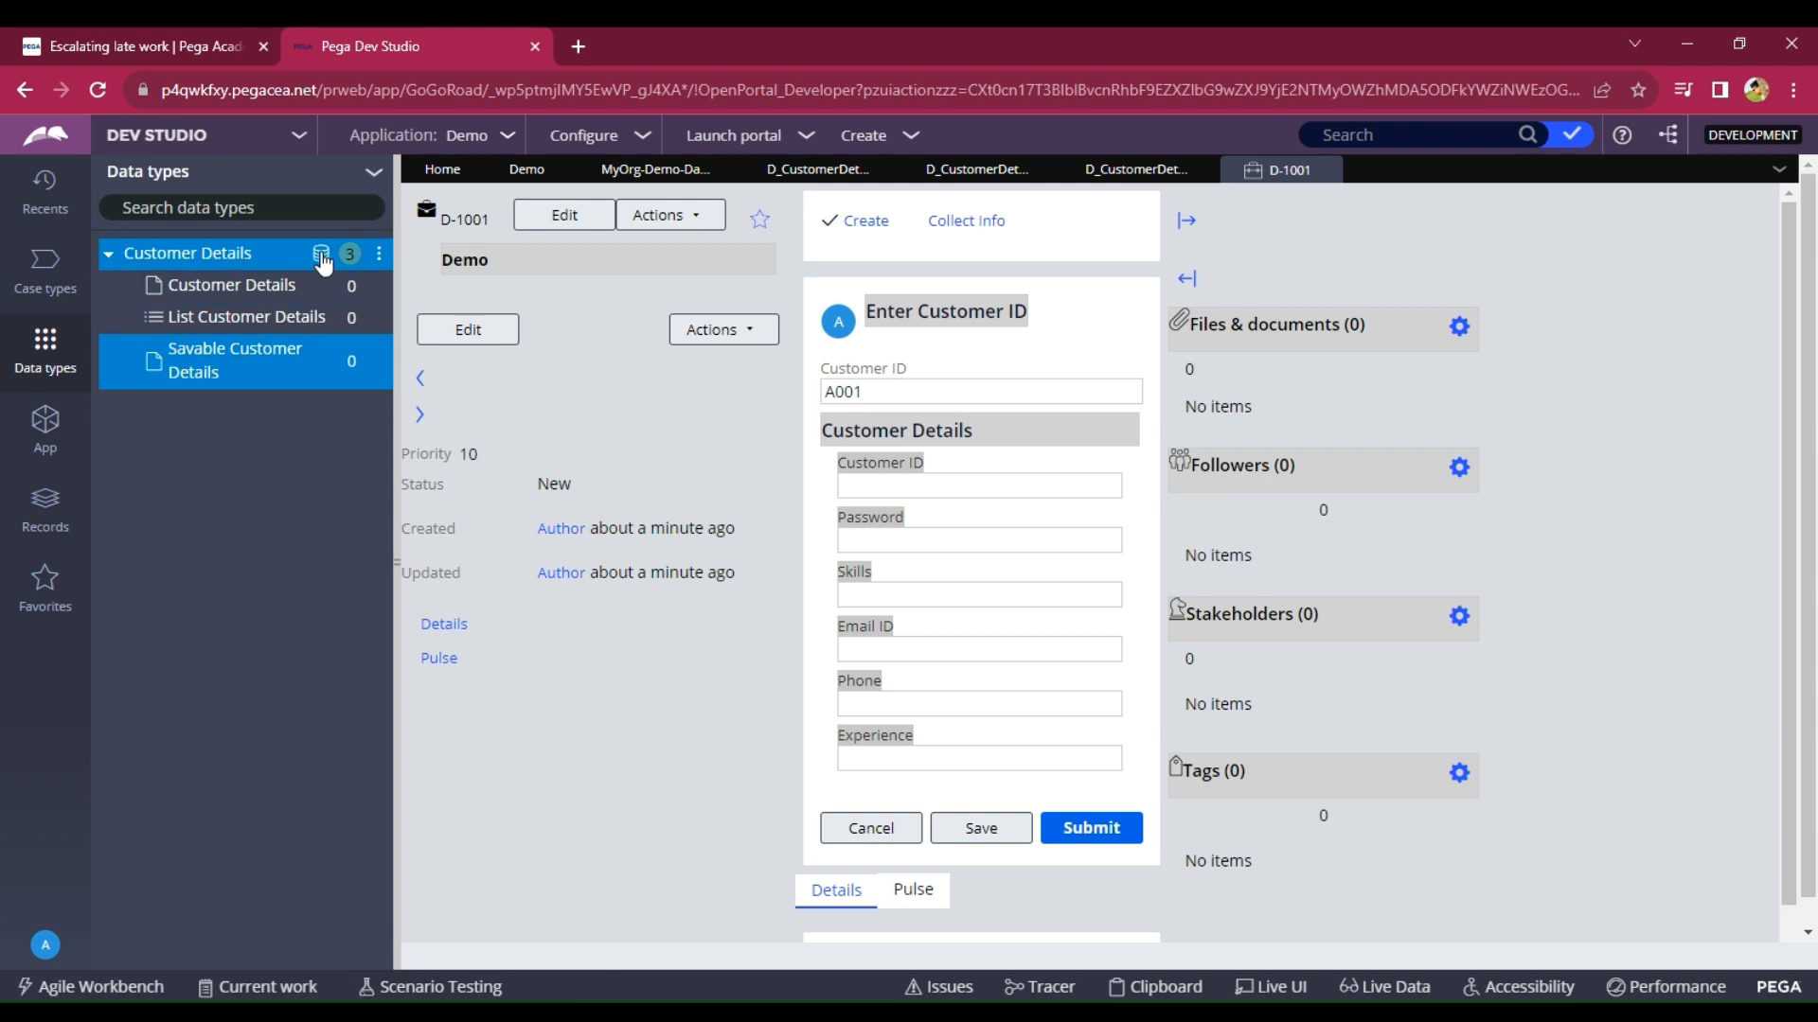
Add a first Customer Details record with ID, contact details, Java skills and password.
{"action": "left_click", "coordinate": [322, 257]}
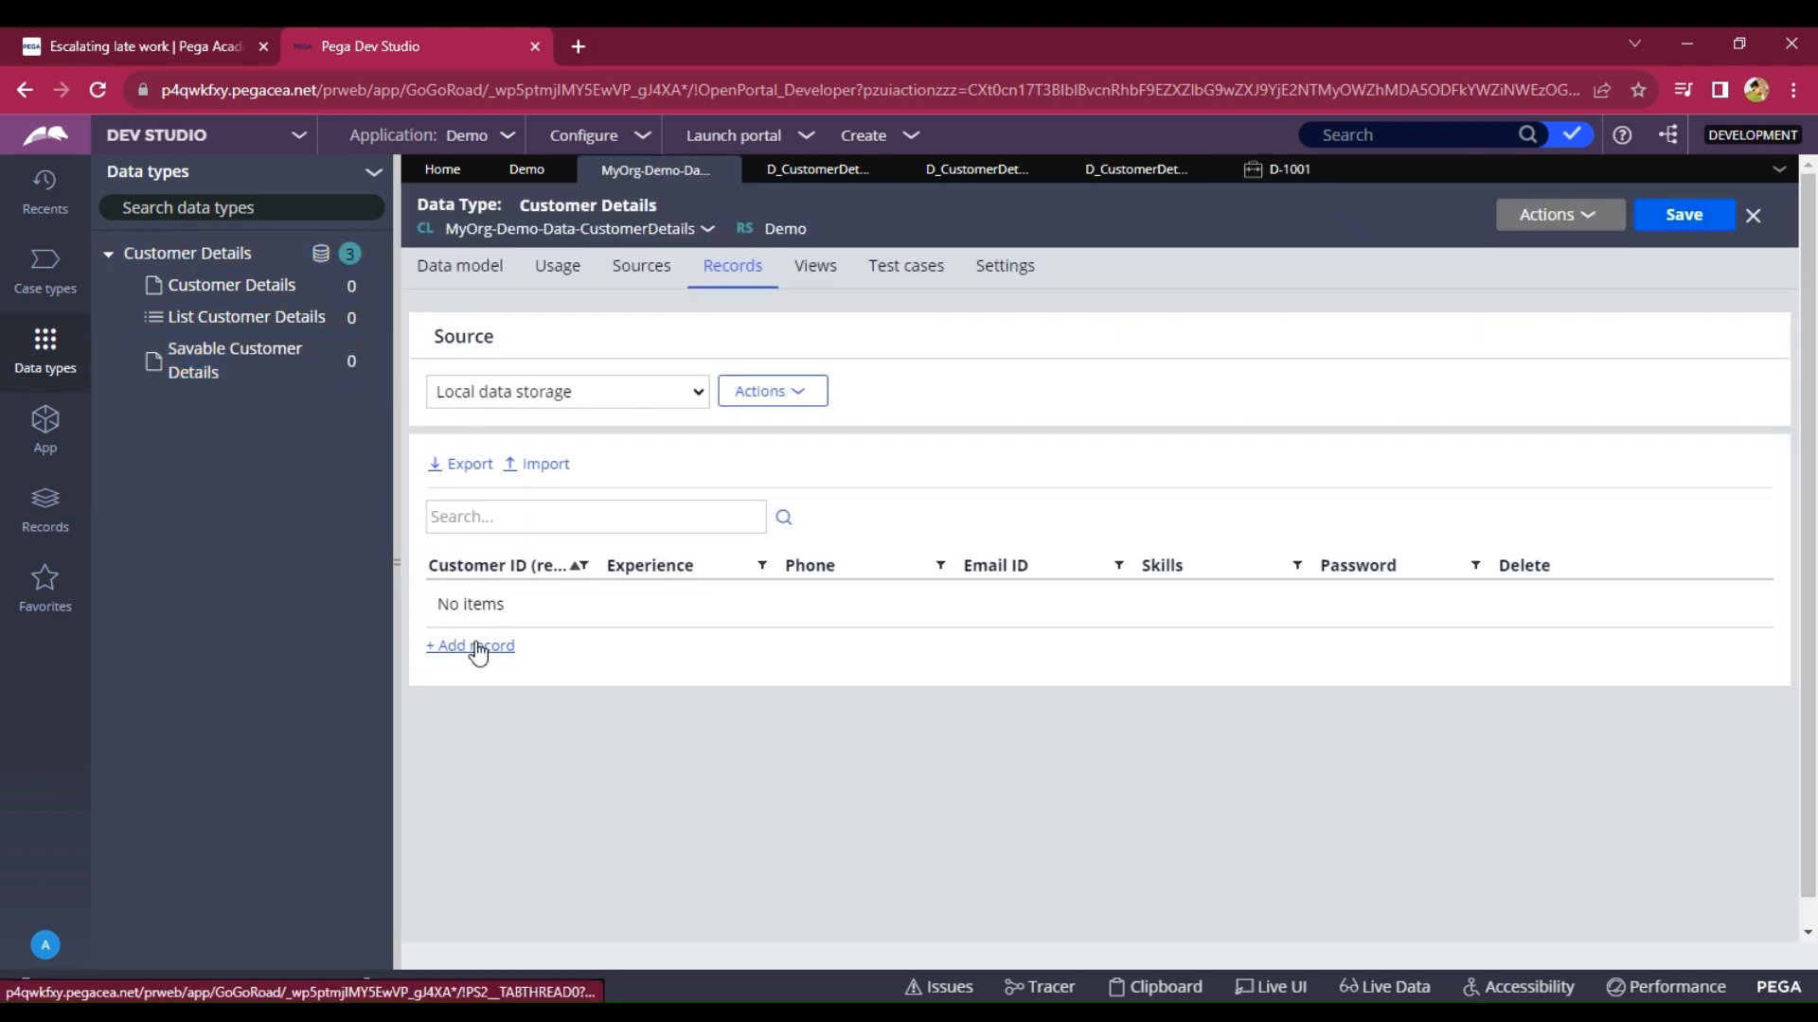
{"action": "left_click", "coordinate": [475, 643]}
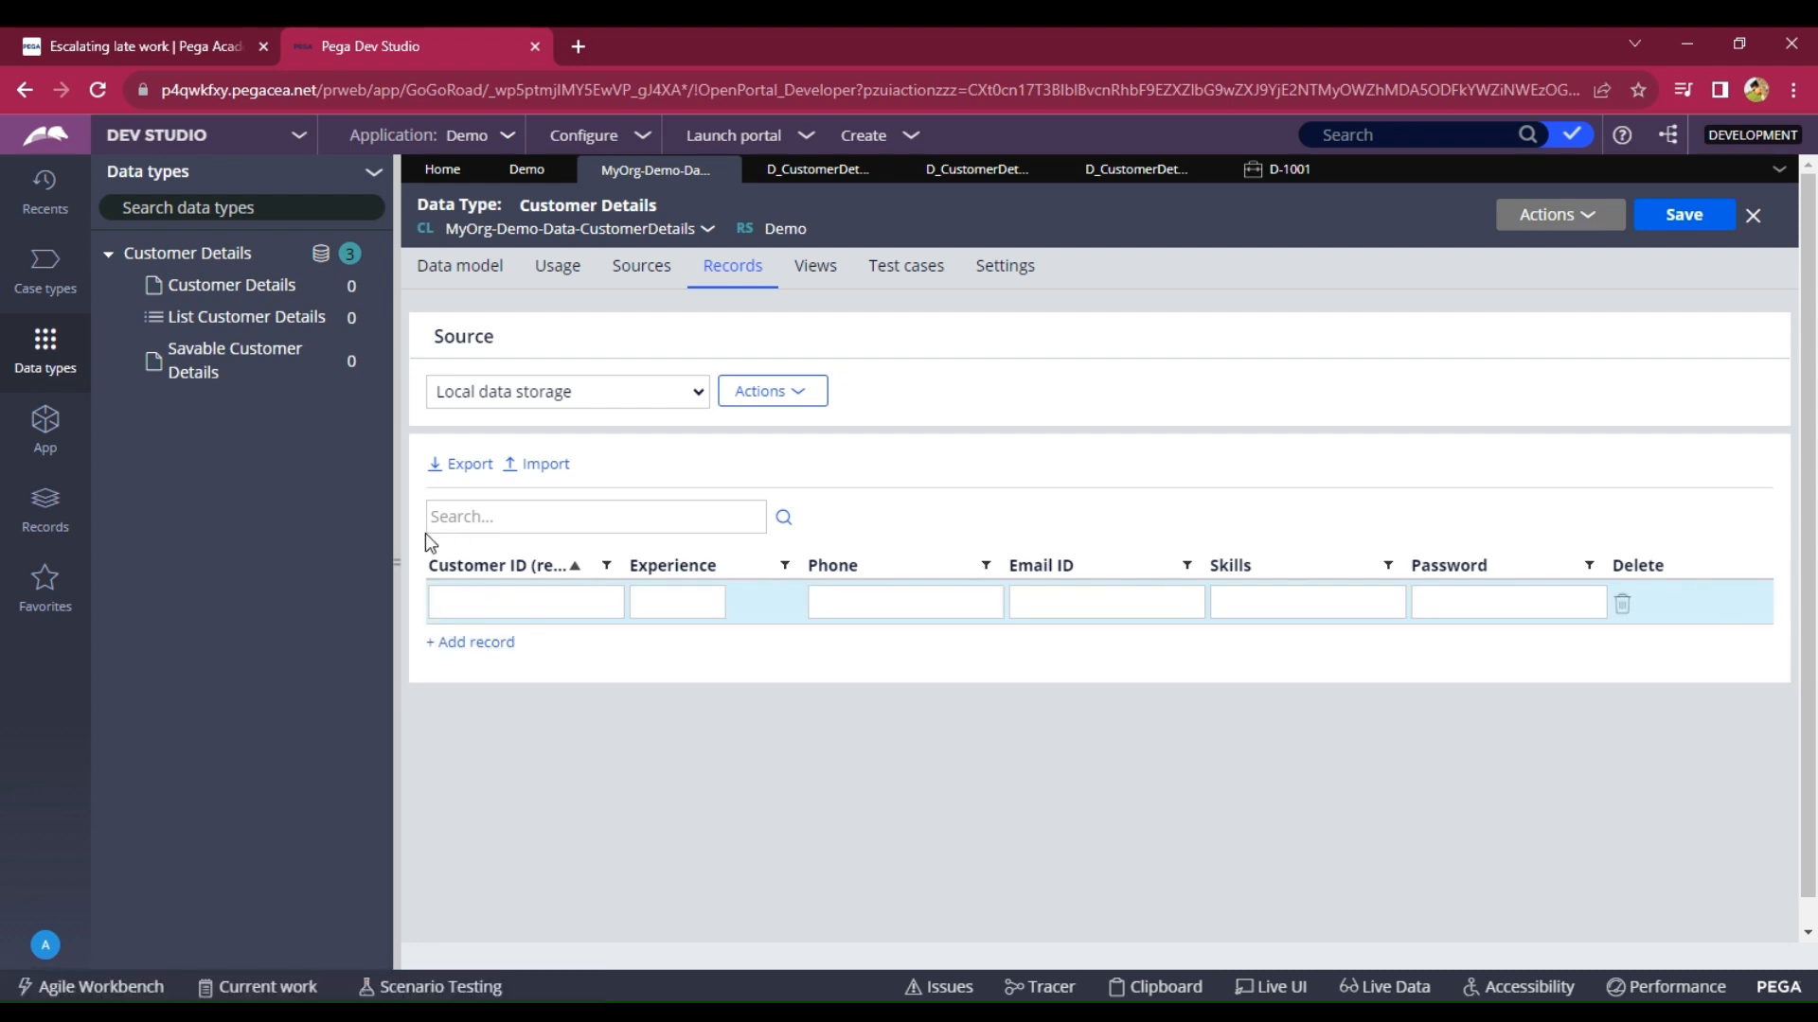
{"action": "type", "text": "A001"}
{"action": "type", "text": "5"}
{"action": "type", "text": "213234"}
{"action": "left_click", "coordinate": [1080, 603]}
{"action": "type", "text": "abc123"}
{"action": "left_click", "coordinate": [1279, 609]}
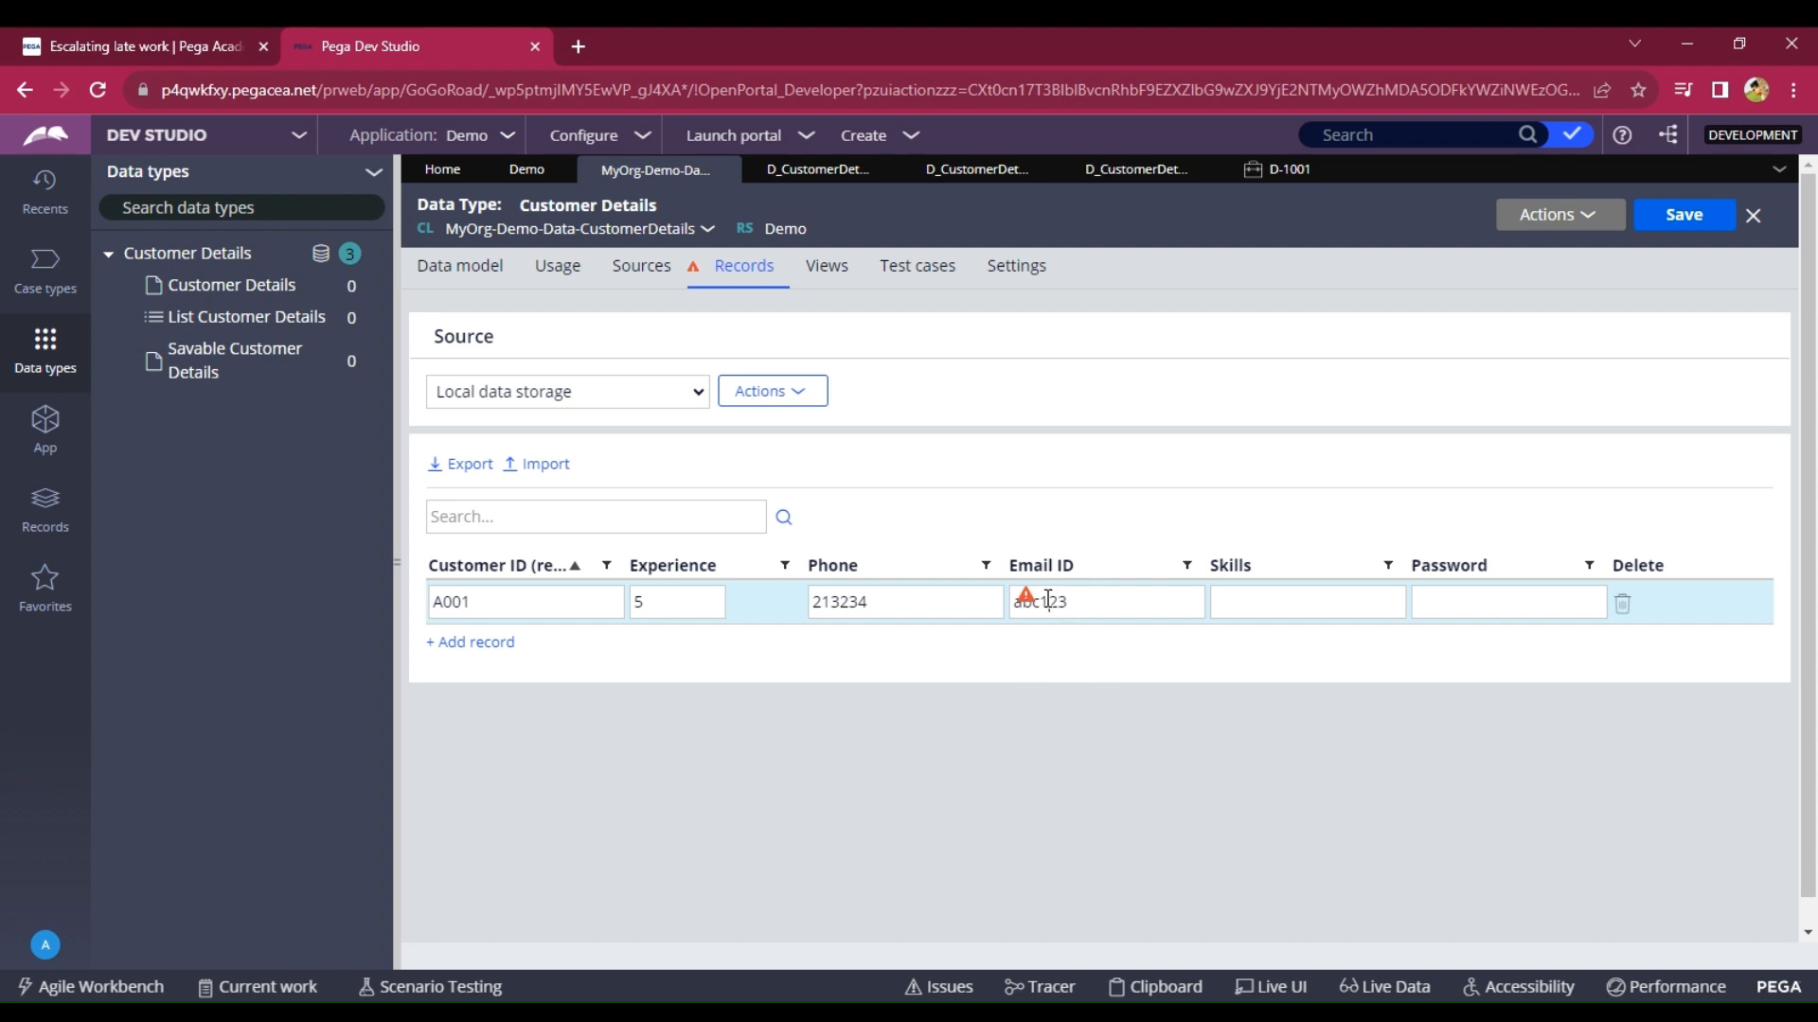
{"action": "type", "text": "@"}
{"action": "left_click", "coordinate": [1227, 593]}
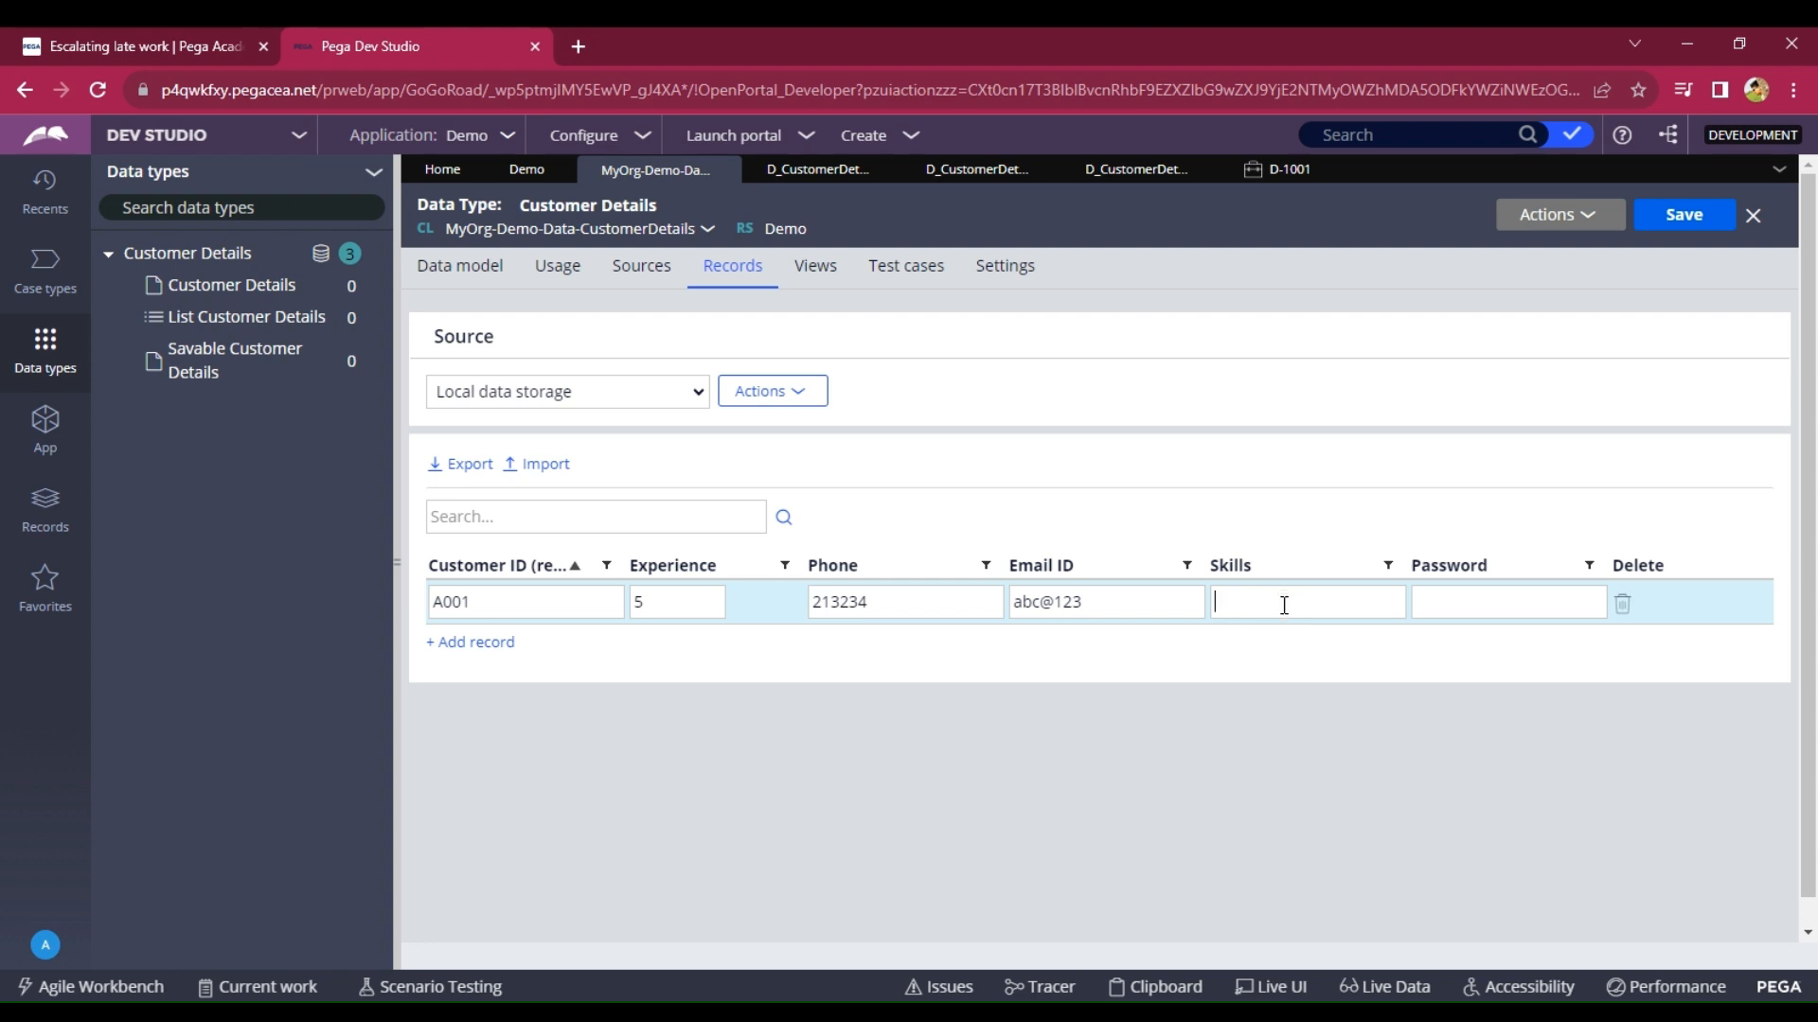
{"action": "type", "text": "Java"}
{"action": "left_click", "coordinate": [1521, 606]}
{"action": "type", "text": "1234"}
Add a second record with Pega skills and save both customer records.
{"action": "left_click", "coordinate": [452, 643]}
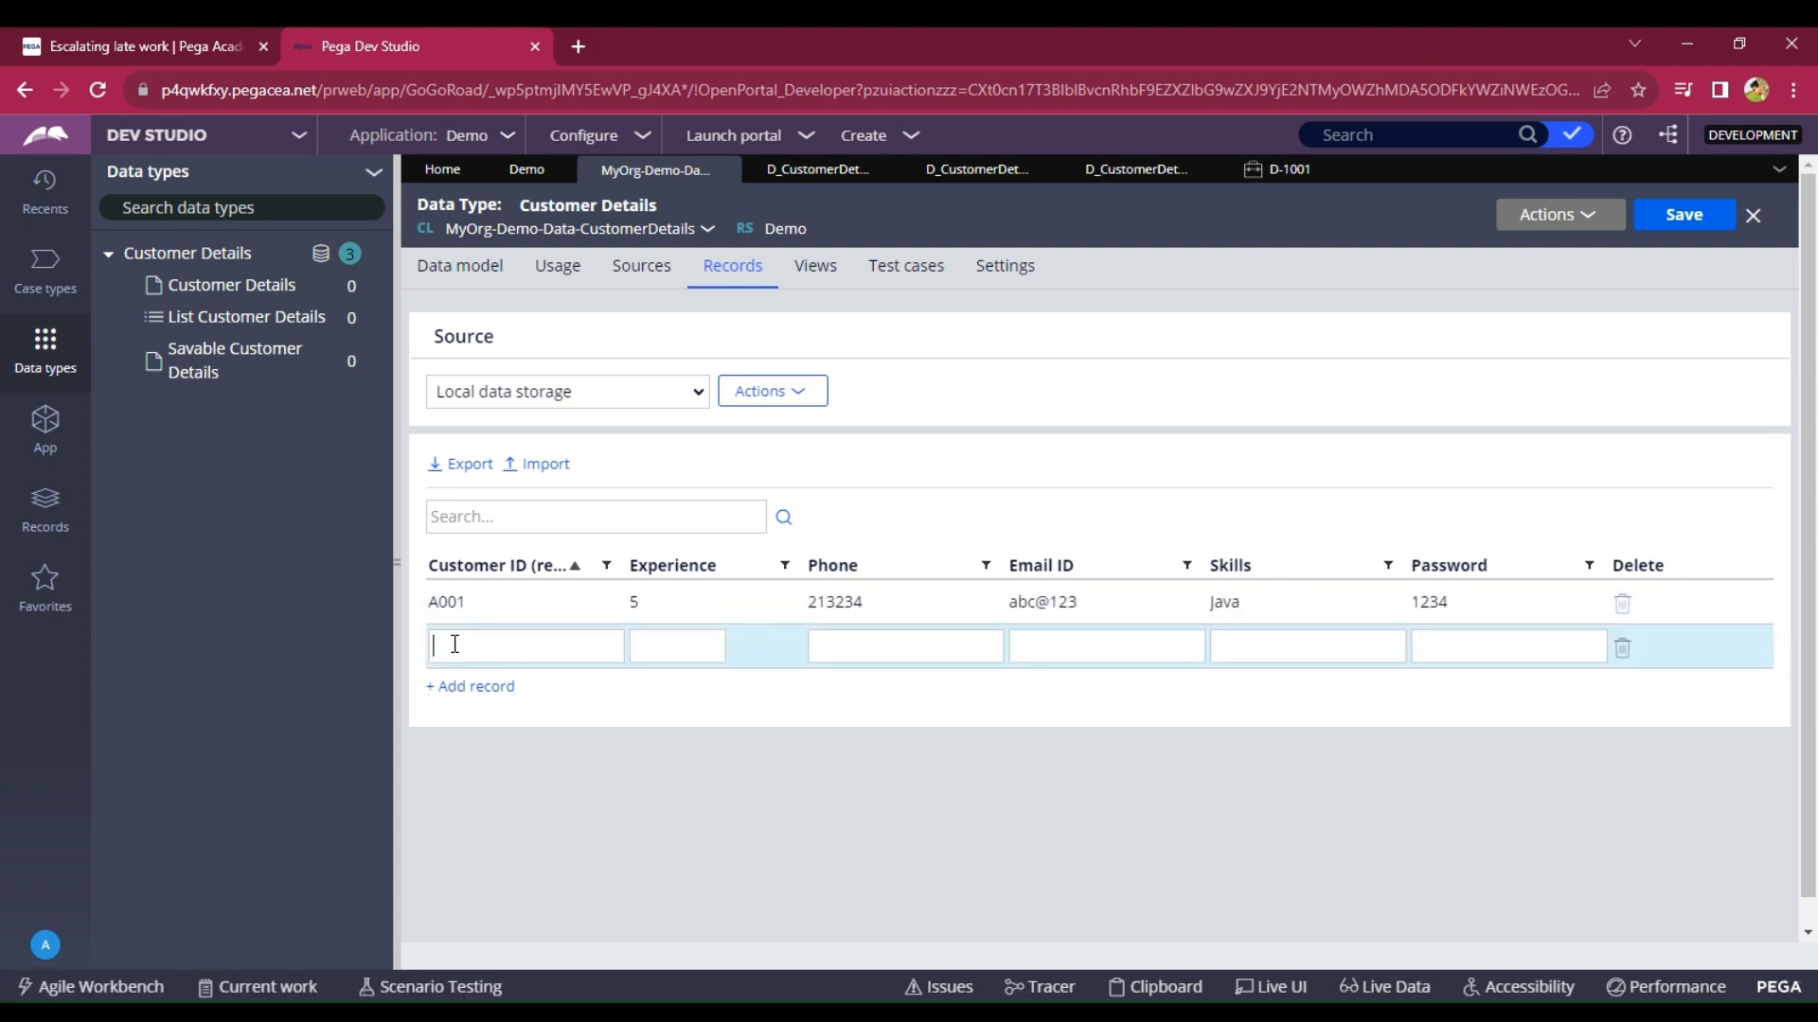
{"action": "type", "text": "A002"}
{"action": "left_click", "coordinate": [654, 649]}
{"action": "type", "text": "443654"}
{"action": "left_click", "coordinate": [1018, 647]}
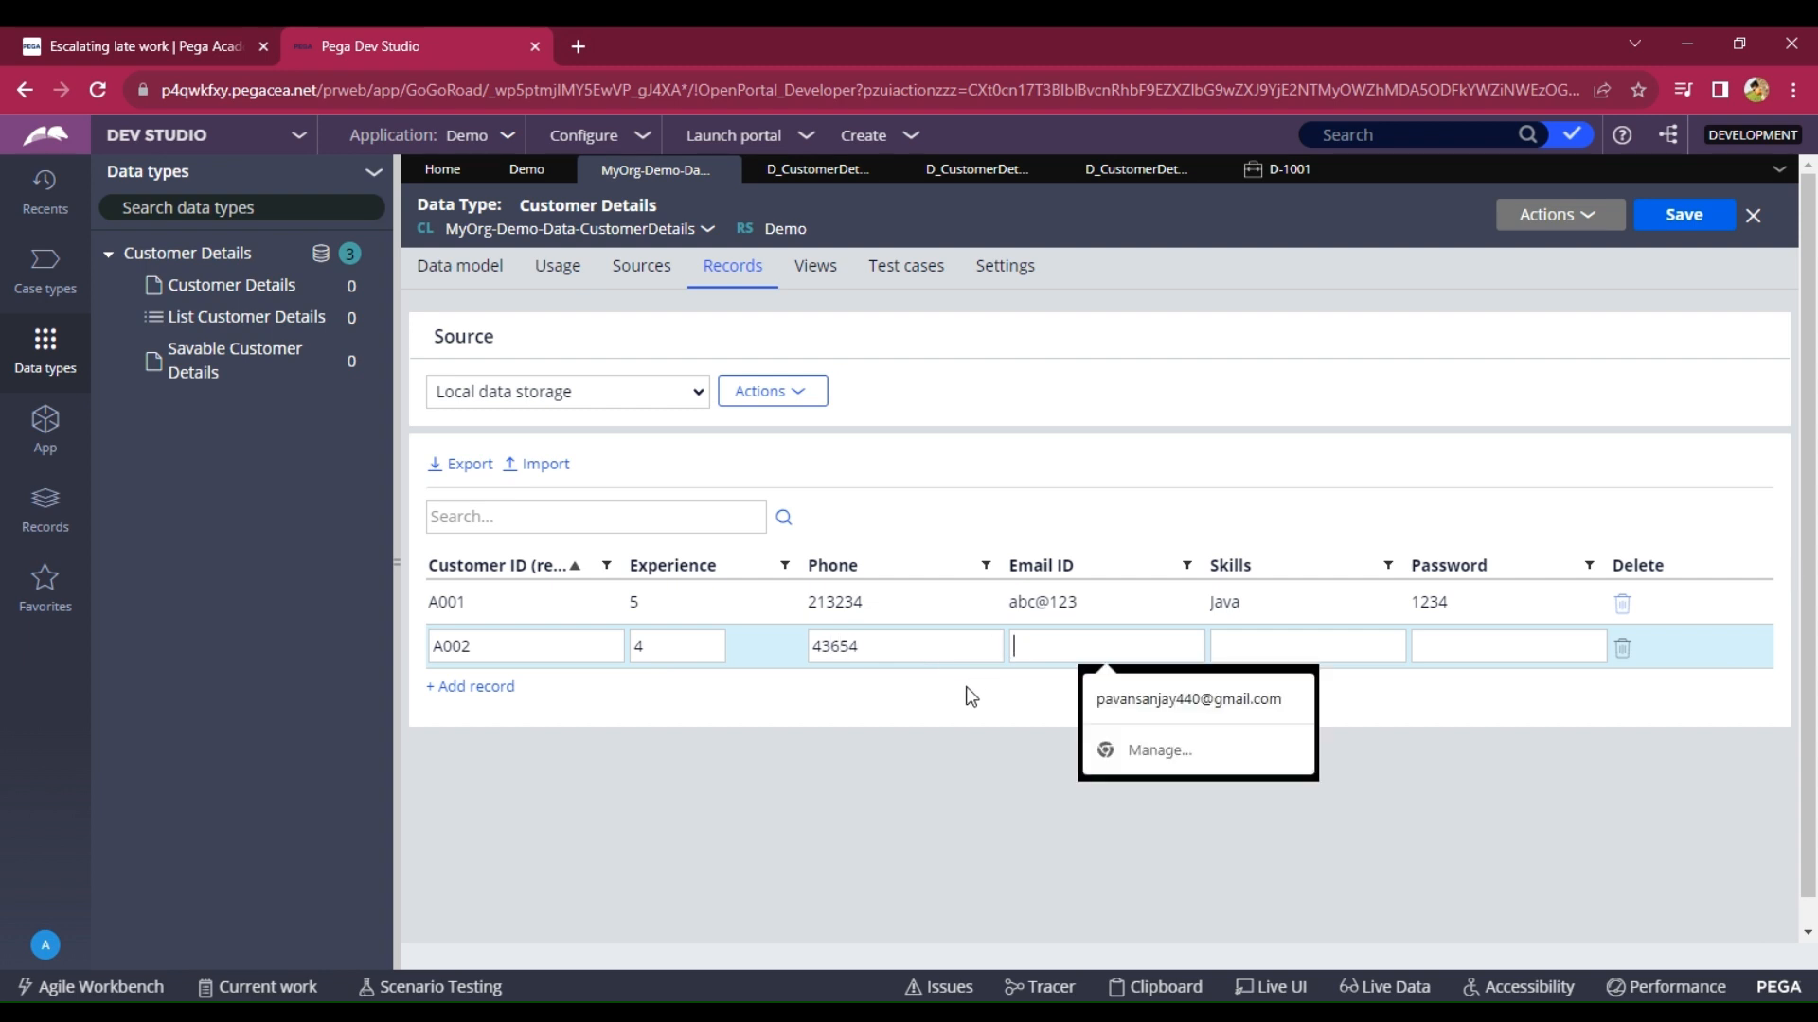
{"action": "type", "text": "nbv@123"}
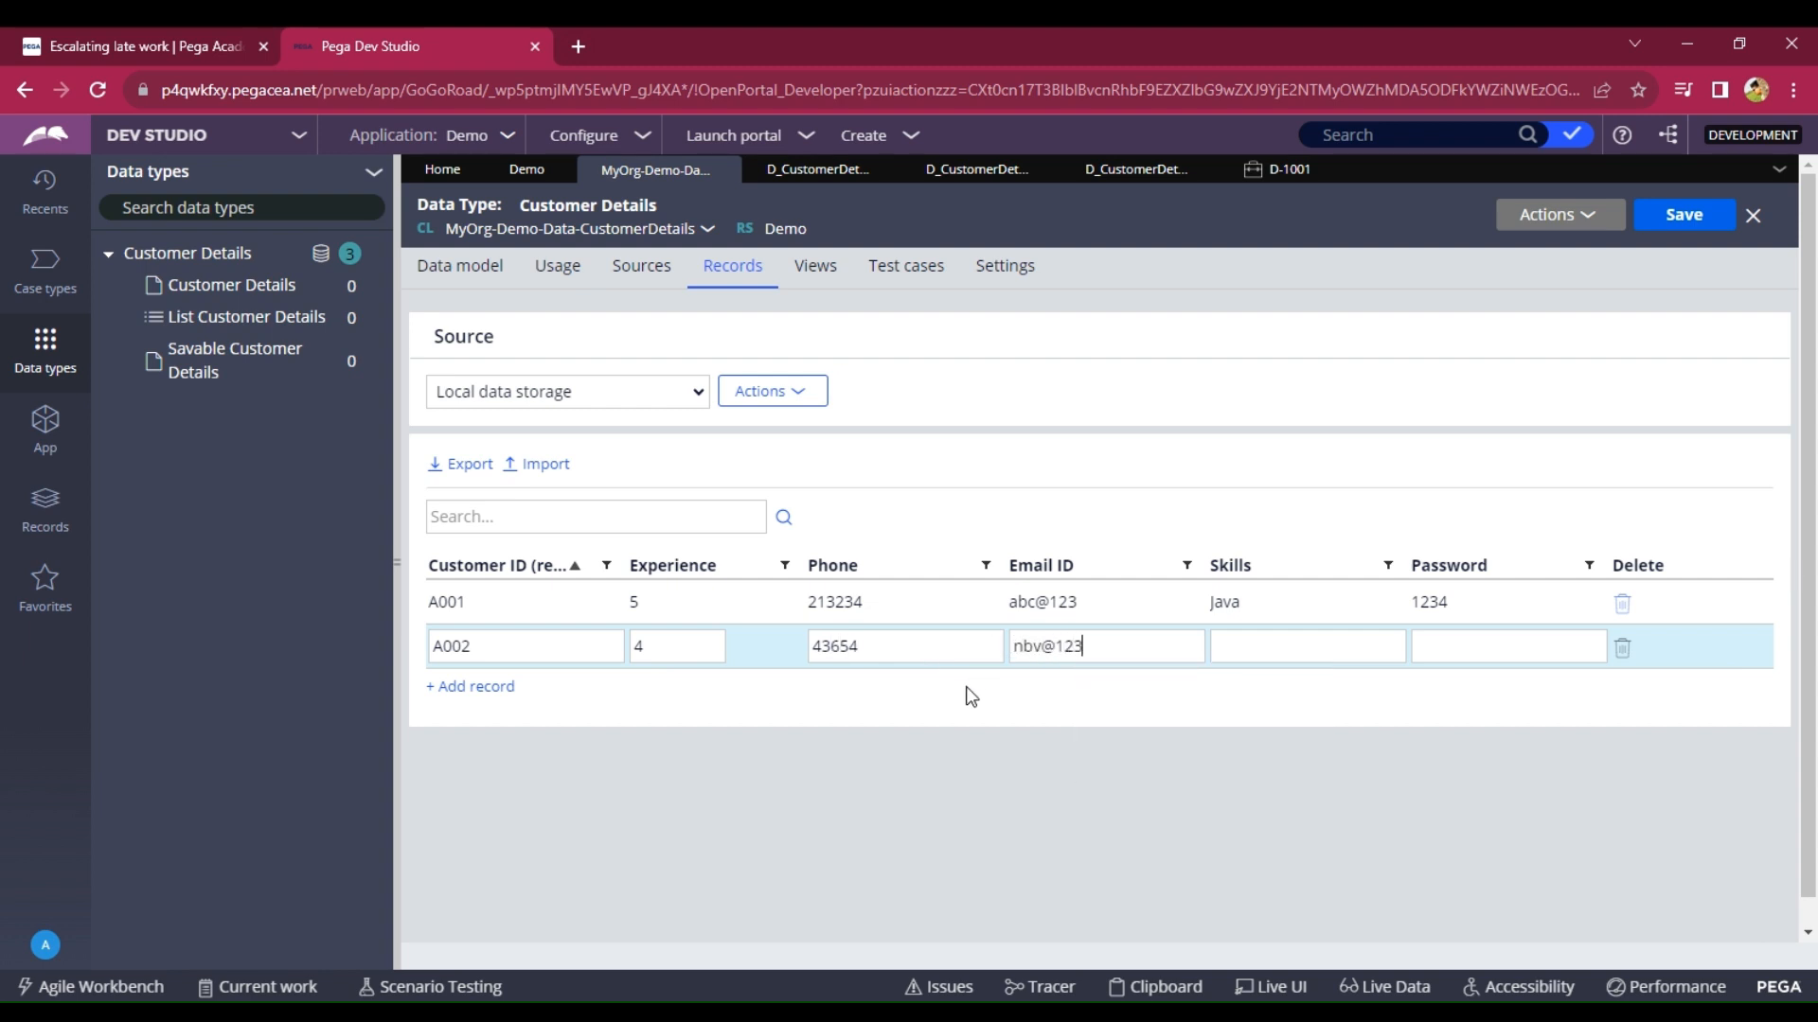
{"action": "left_click", "coordinate": [1321, 650]}
{"action": "type", "text": "Pega"}
{"action": "left_click", "coordinate": [1500, 646]}
{"action": "type", "text": "0987"}
{"action": "left_click", "coordinate": [1681, 213]}
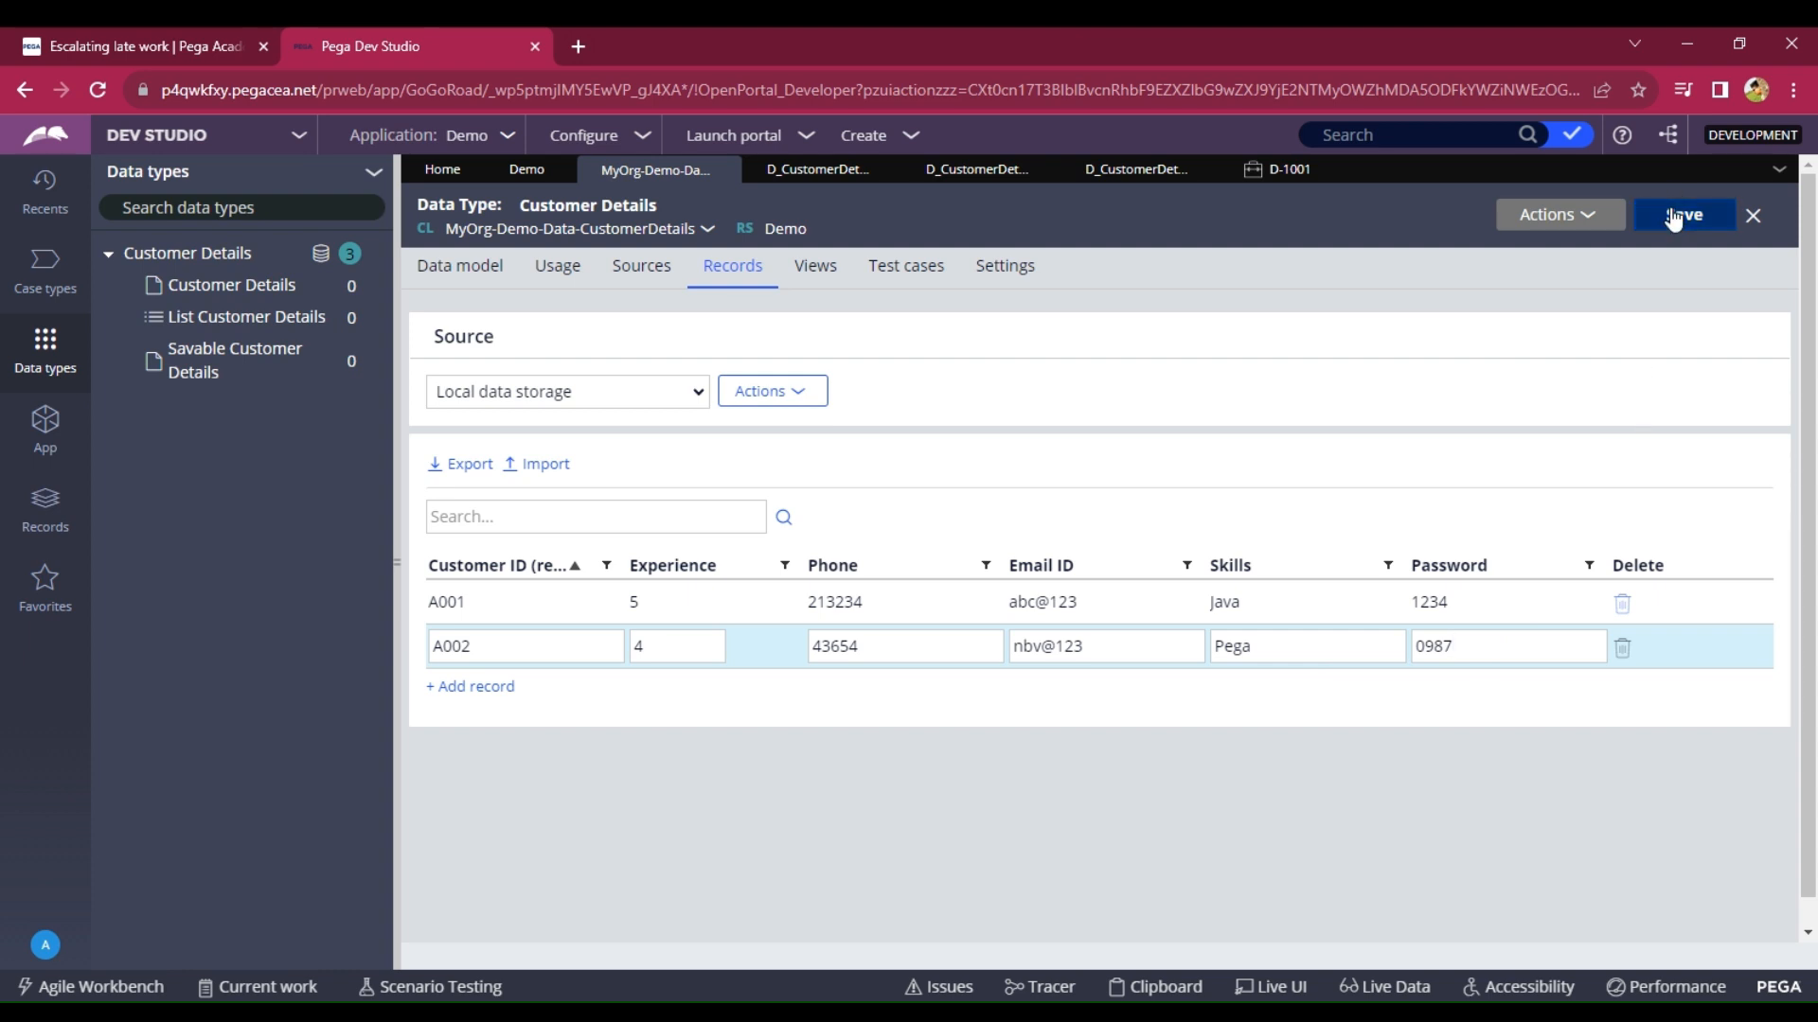
Return to case D-1001's form with the entered Customer ID.
{"action": "left_click", "coordinate": [1259, 180]}
{"action": "left_click_drag", "start_coordinate": [918, 389], "coordinate": [811, 397]}
{"action": "left_click", "coordinate": [869, 393]}
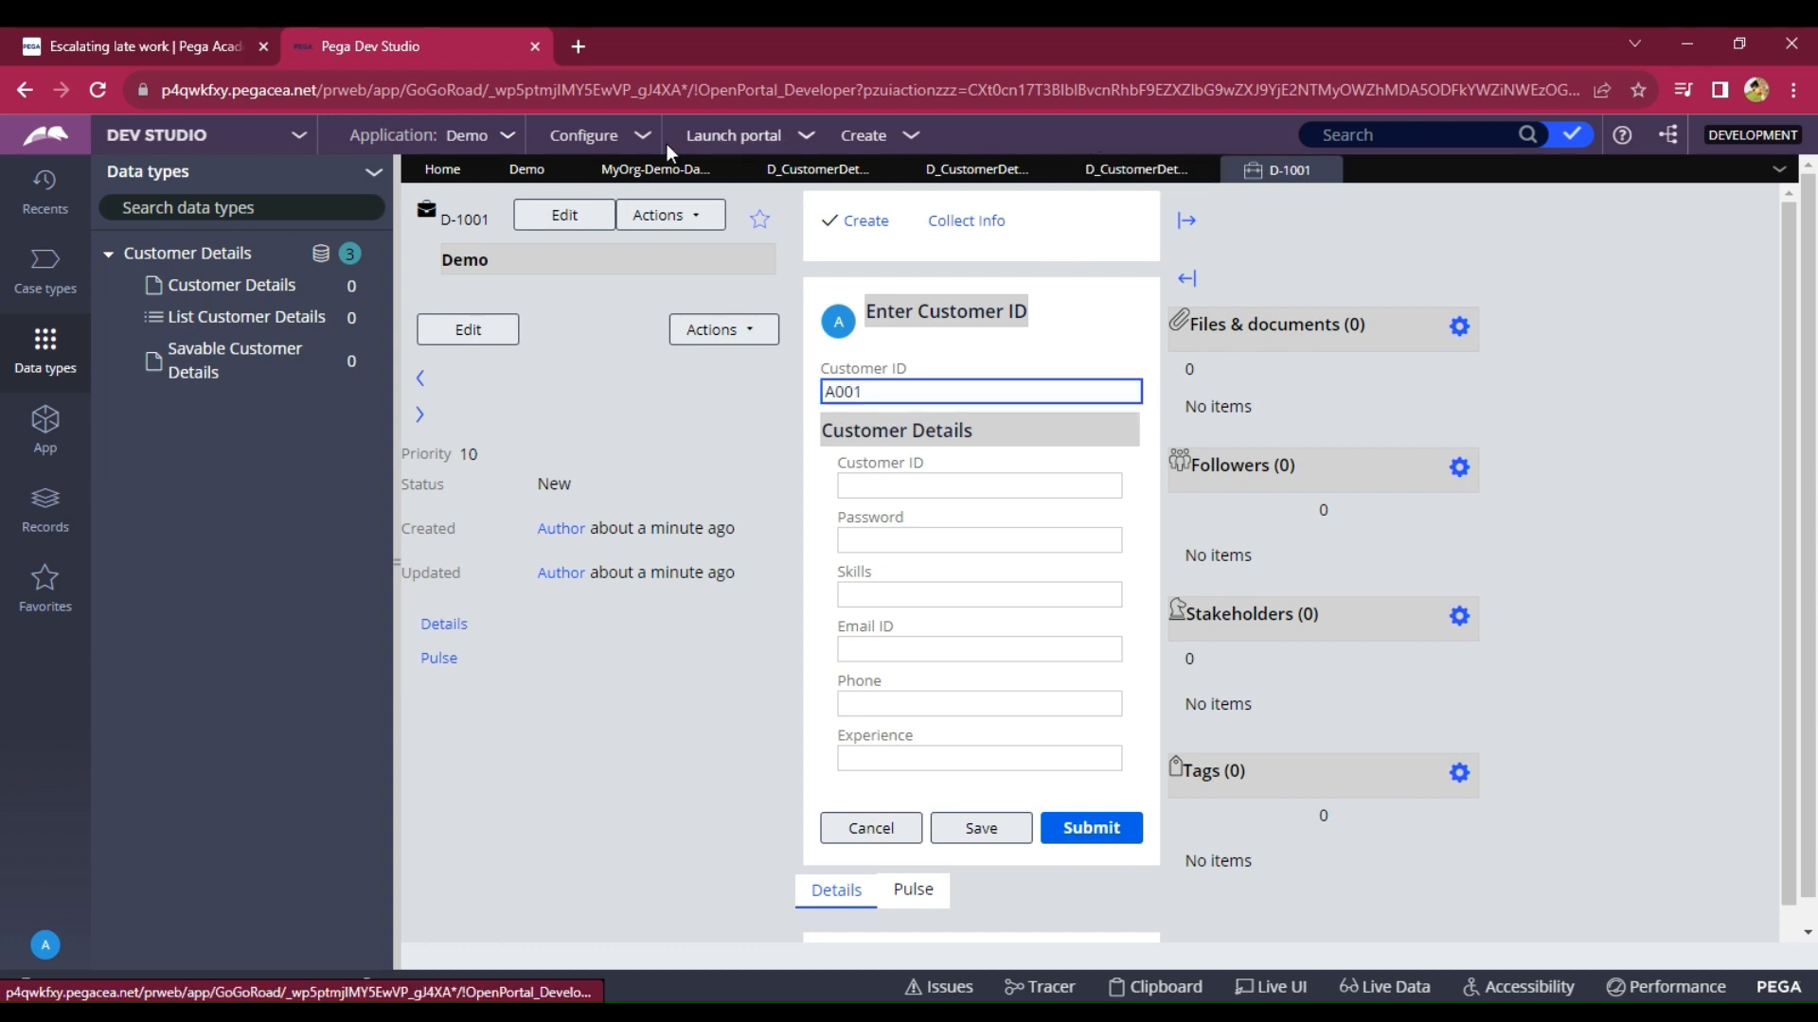
{"action": "left_click", "coordinate": [676, 175]}
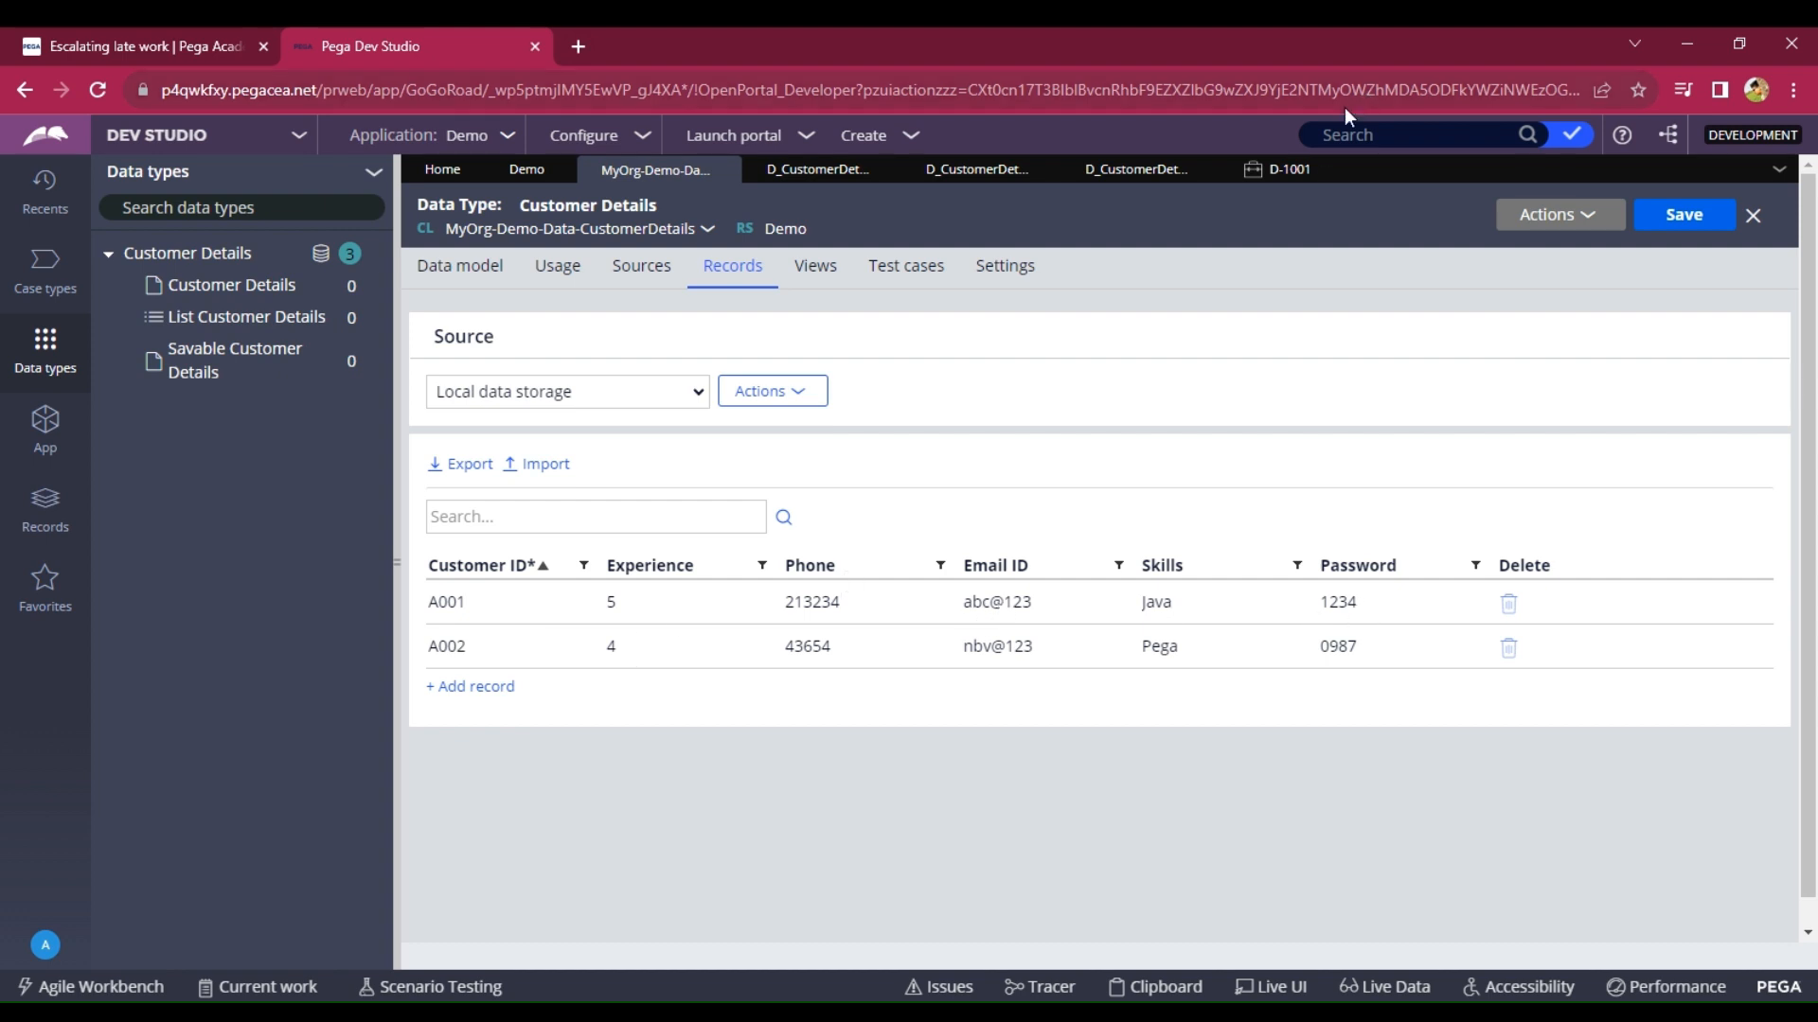
{"action": "left_click", "coordinate": [1269, 175]}
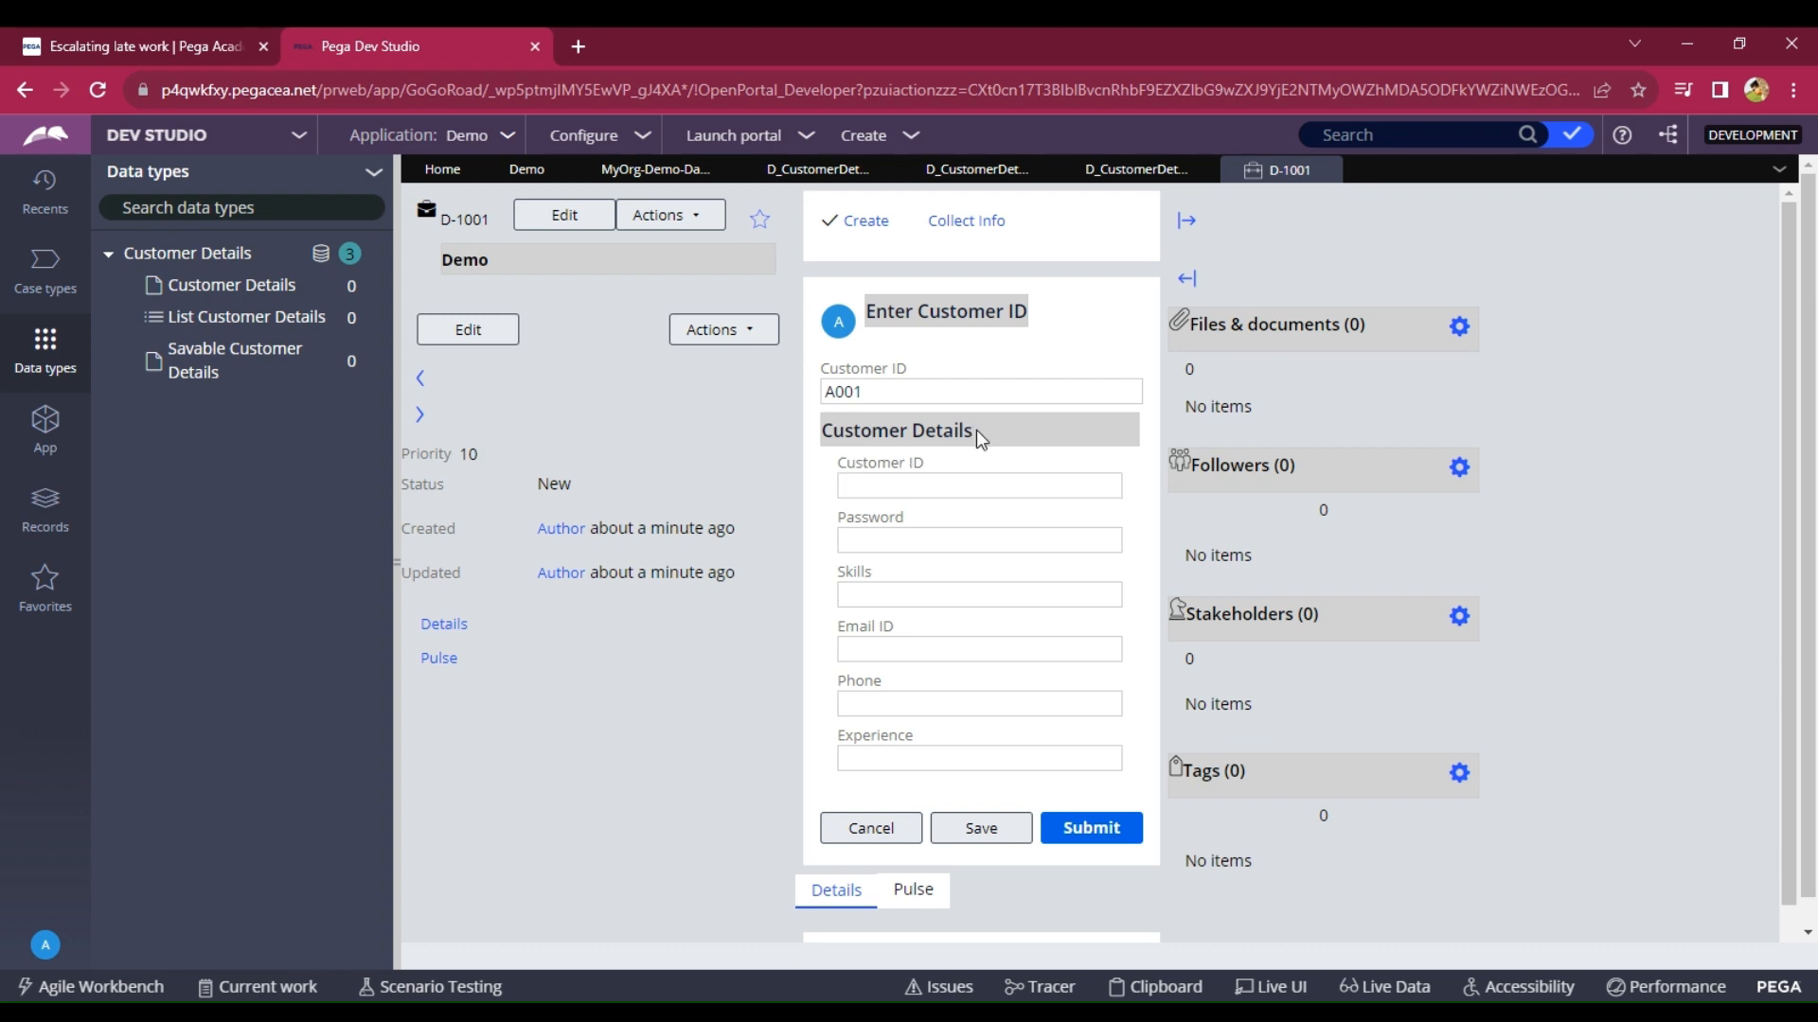
Use Live UI on the case form to open the EnterCustomerID section behind the Customer ID input.
{"action": "left_click", "coordinate": [1269, 987]}
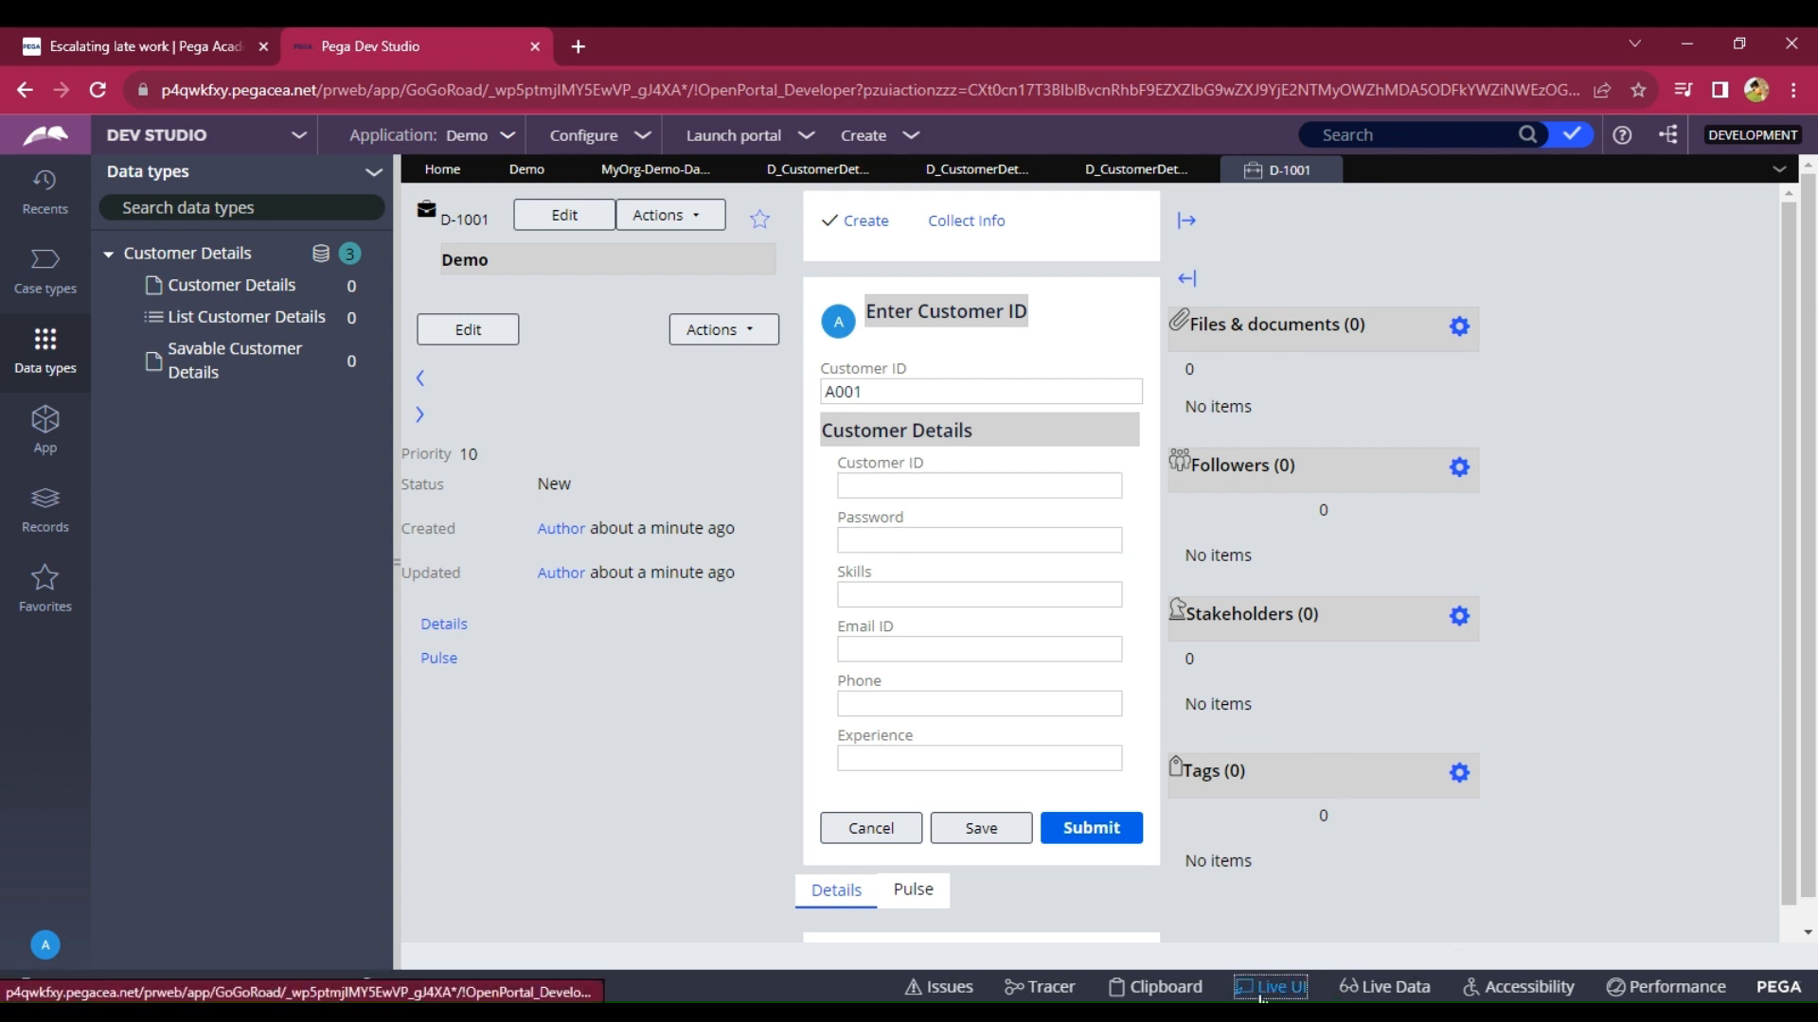
{"action": "scroll", "coordinate": [662, 592], "scroll_direction": "down", "scroll_amount": 3}
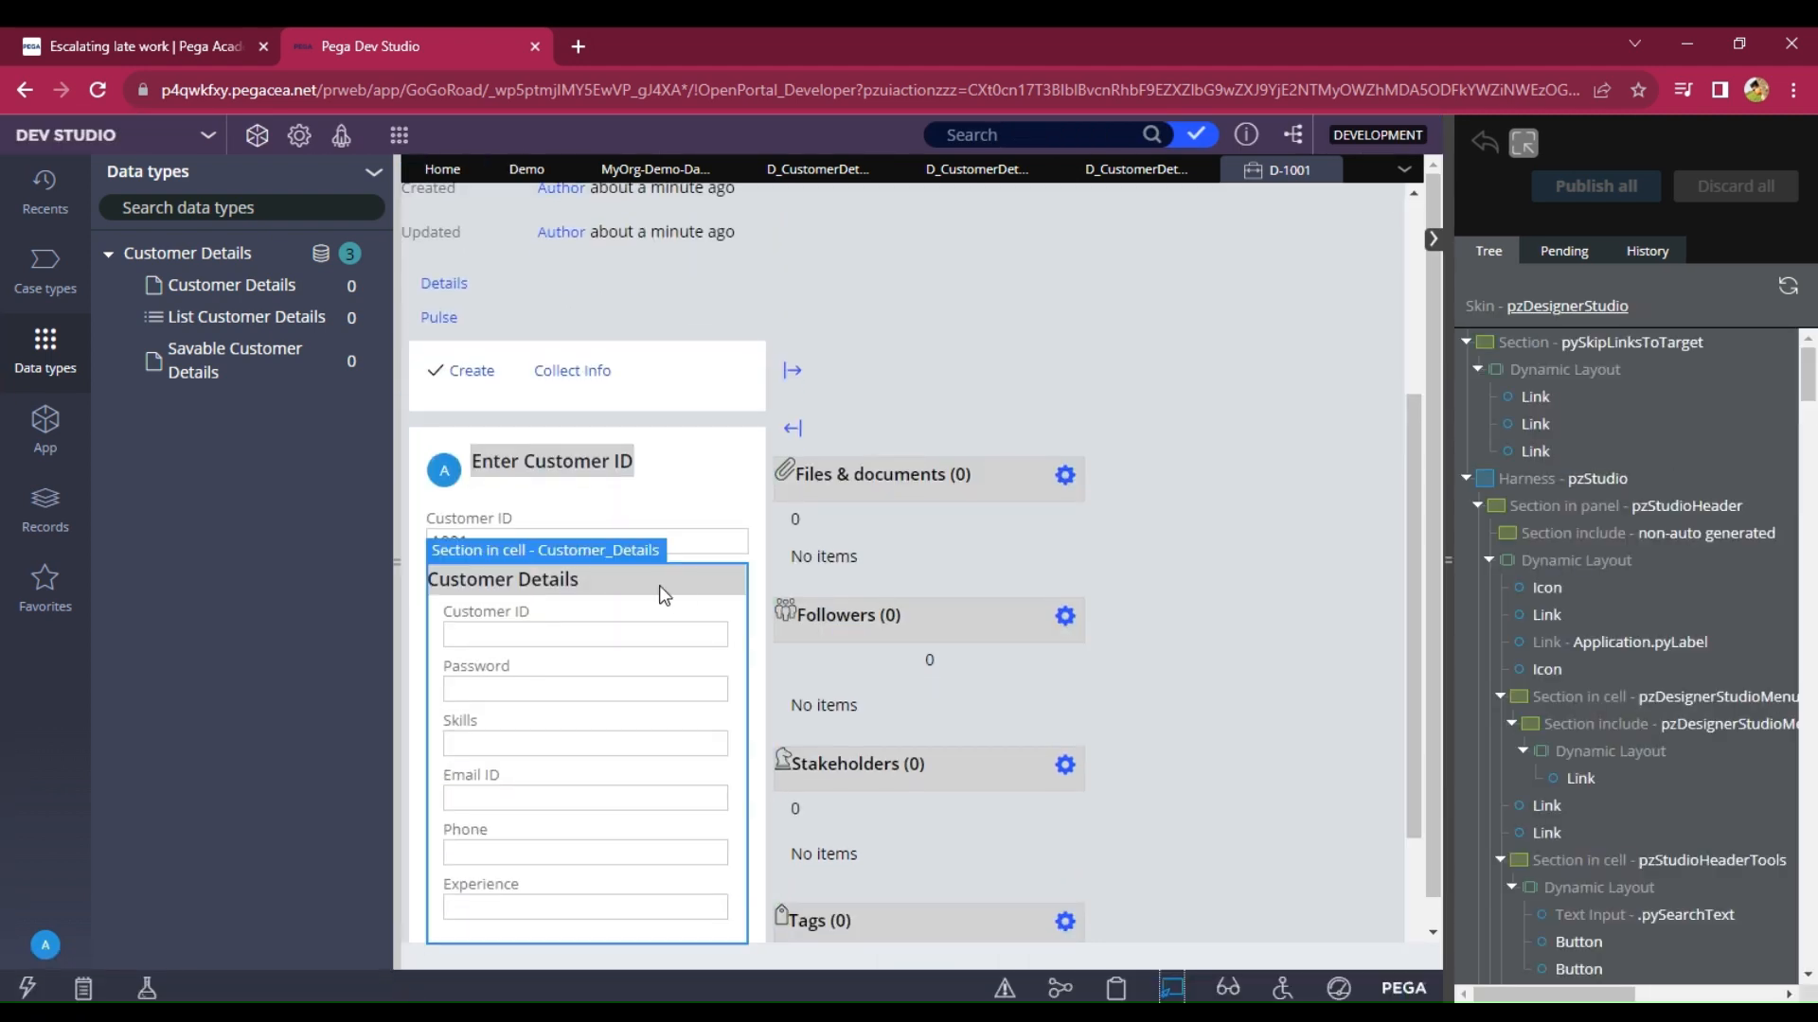
{"action": "left_click", "coordinate": [501, 534]}
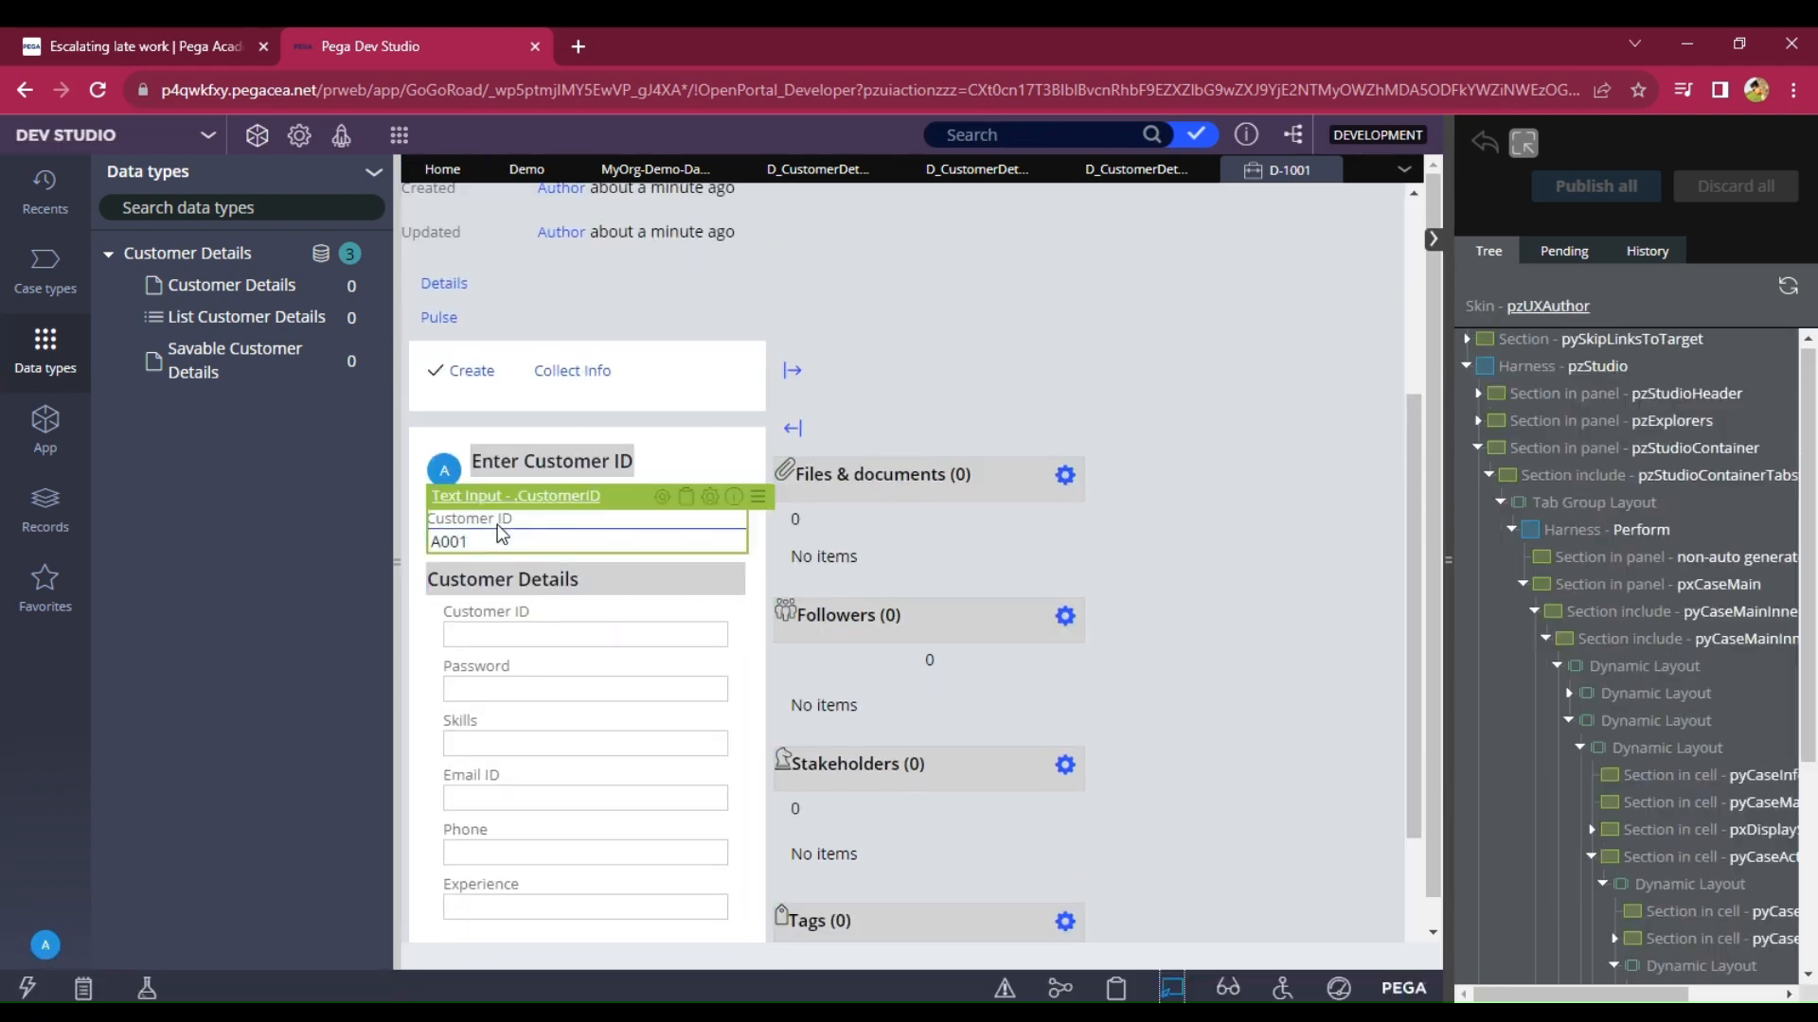
{"action": "left_click", "coordinate": [661, 498]}
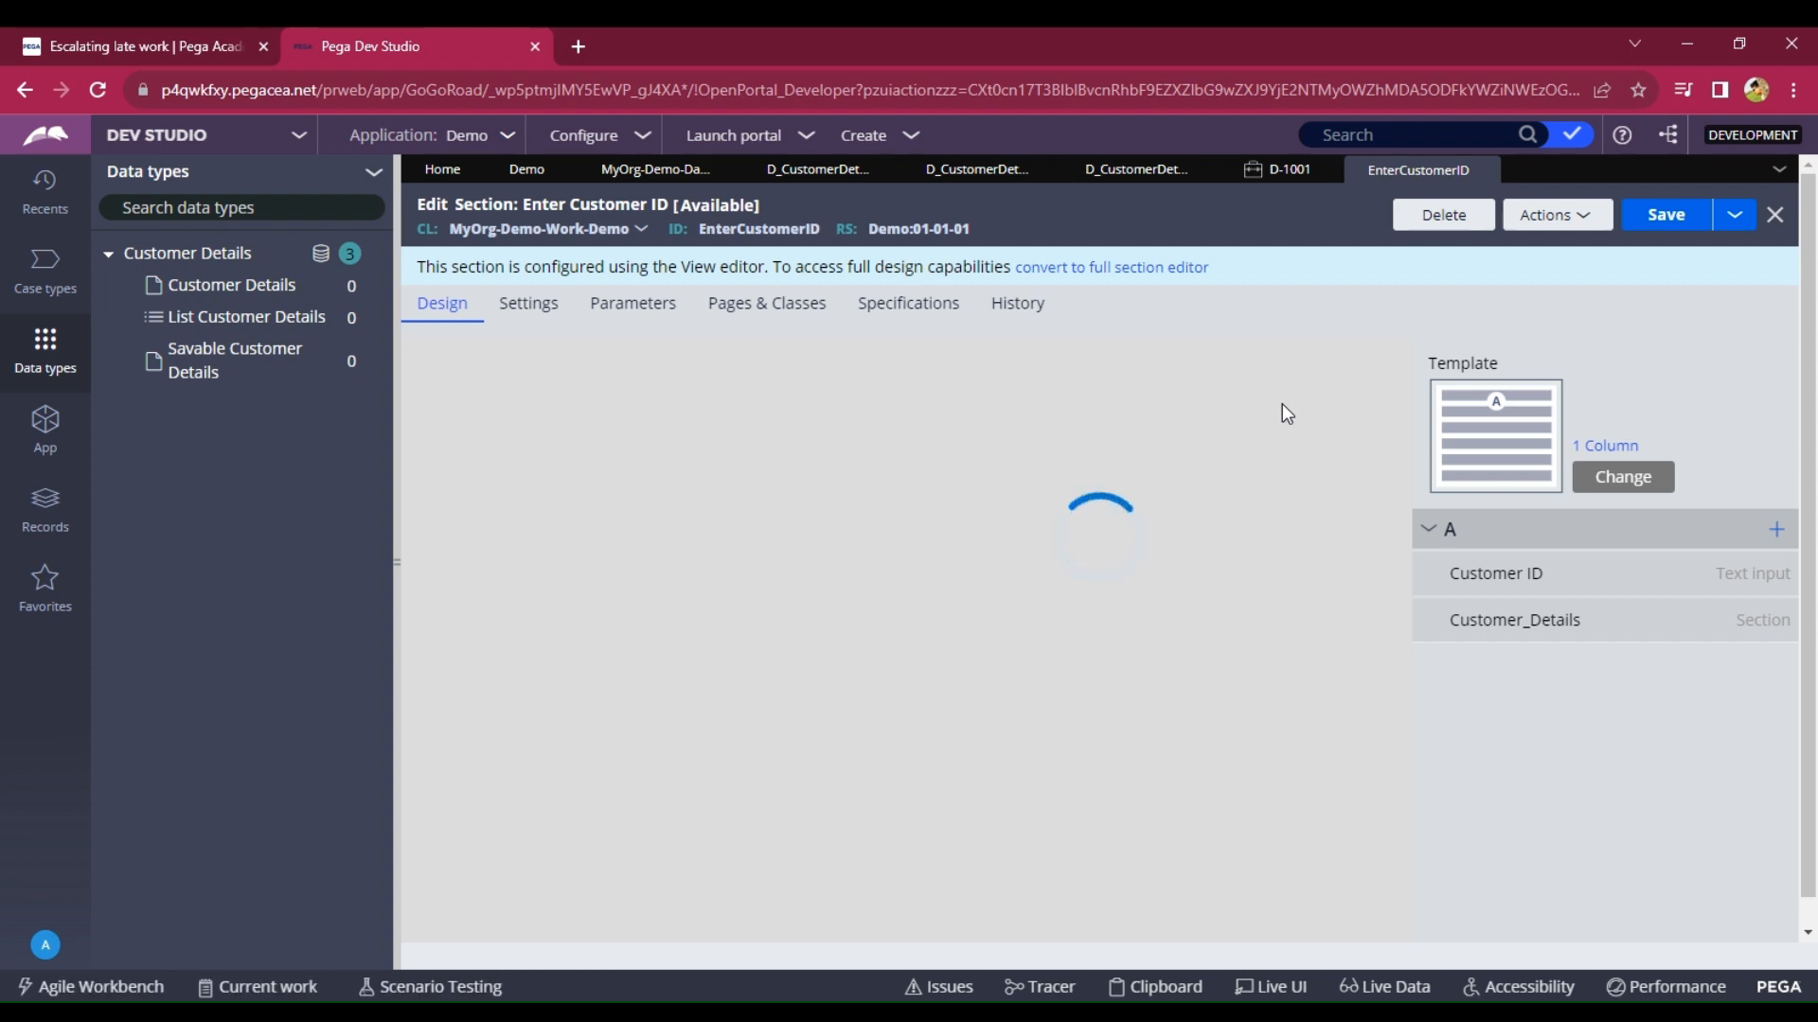
Open the embedded Customer_Details section from EnterCustomerID and check its Customer Details records.
{"action": "left_click", "coordinate": [527, 169]}
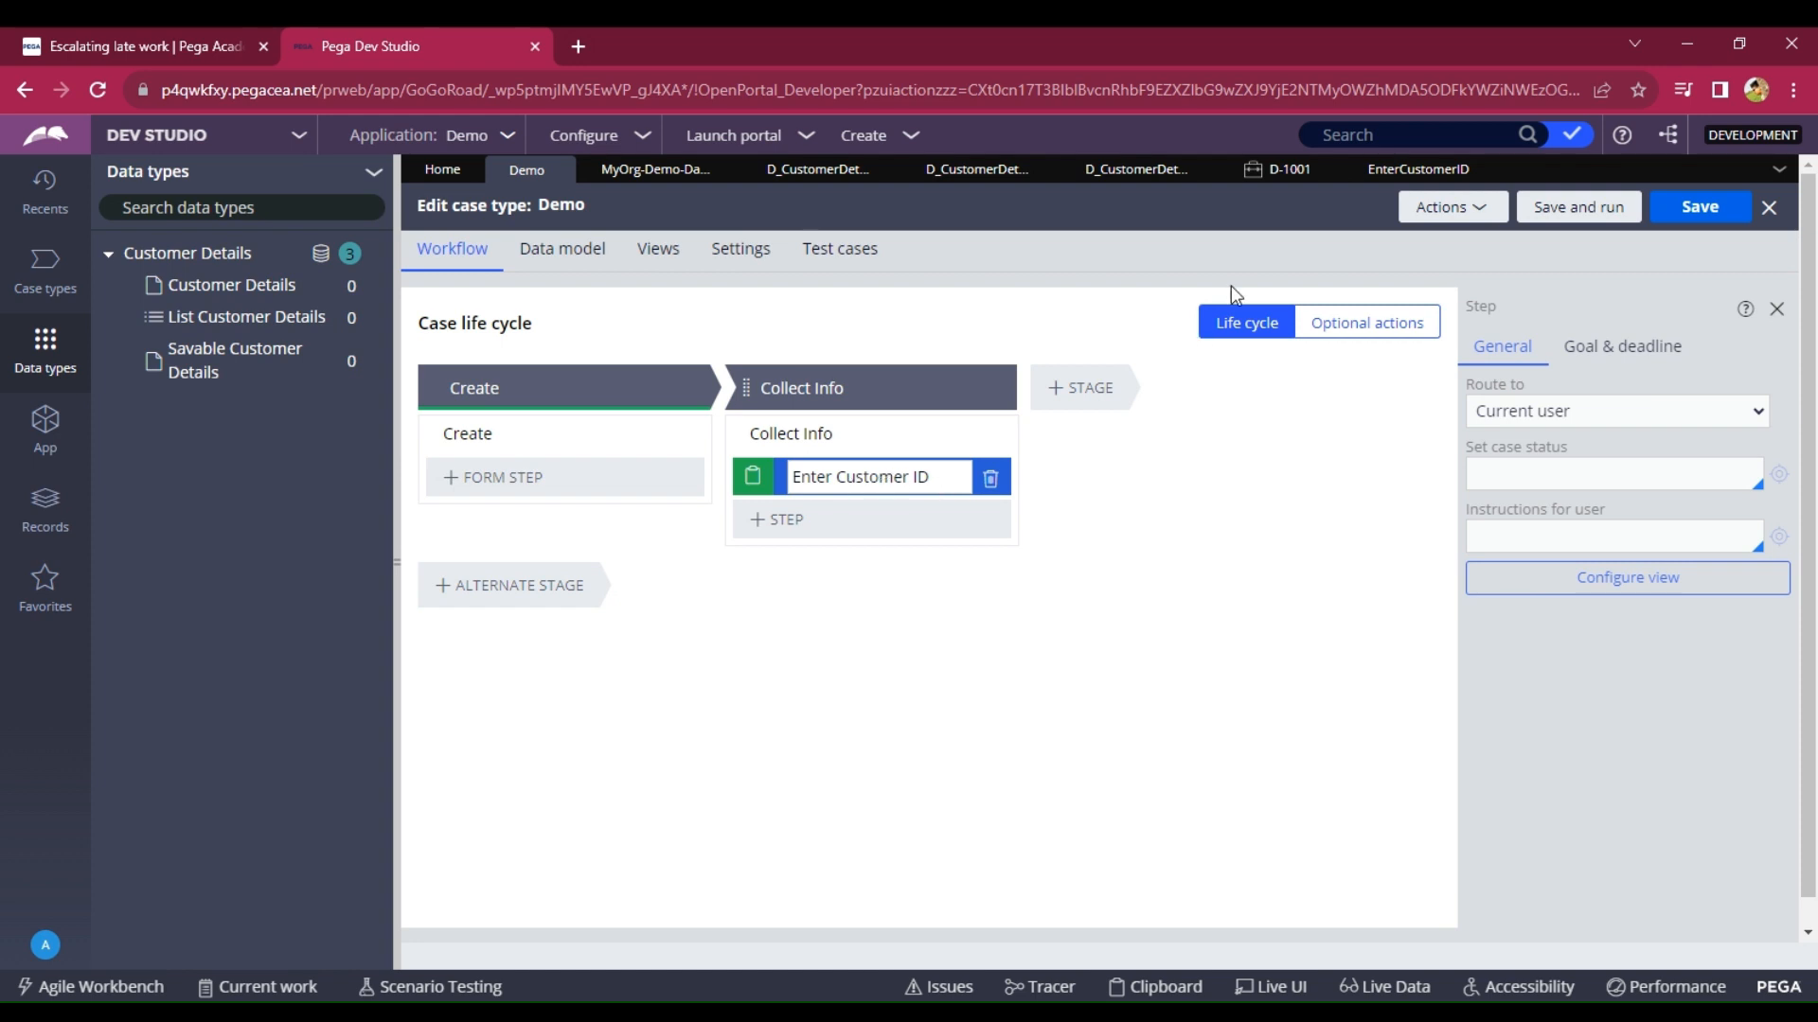
{"action": "left_click", "coordinate": [1364, 159]}
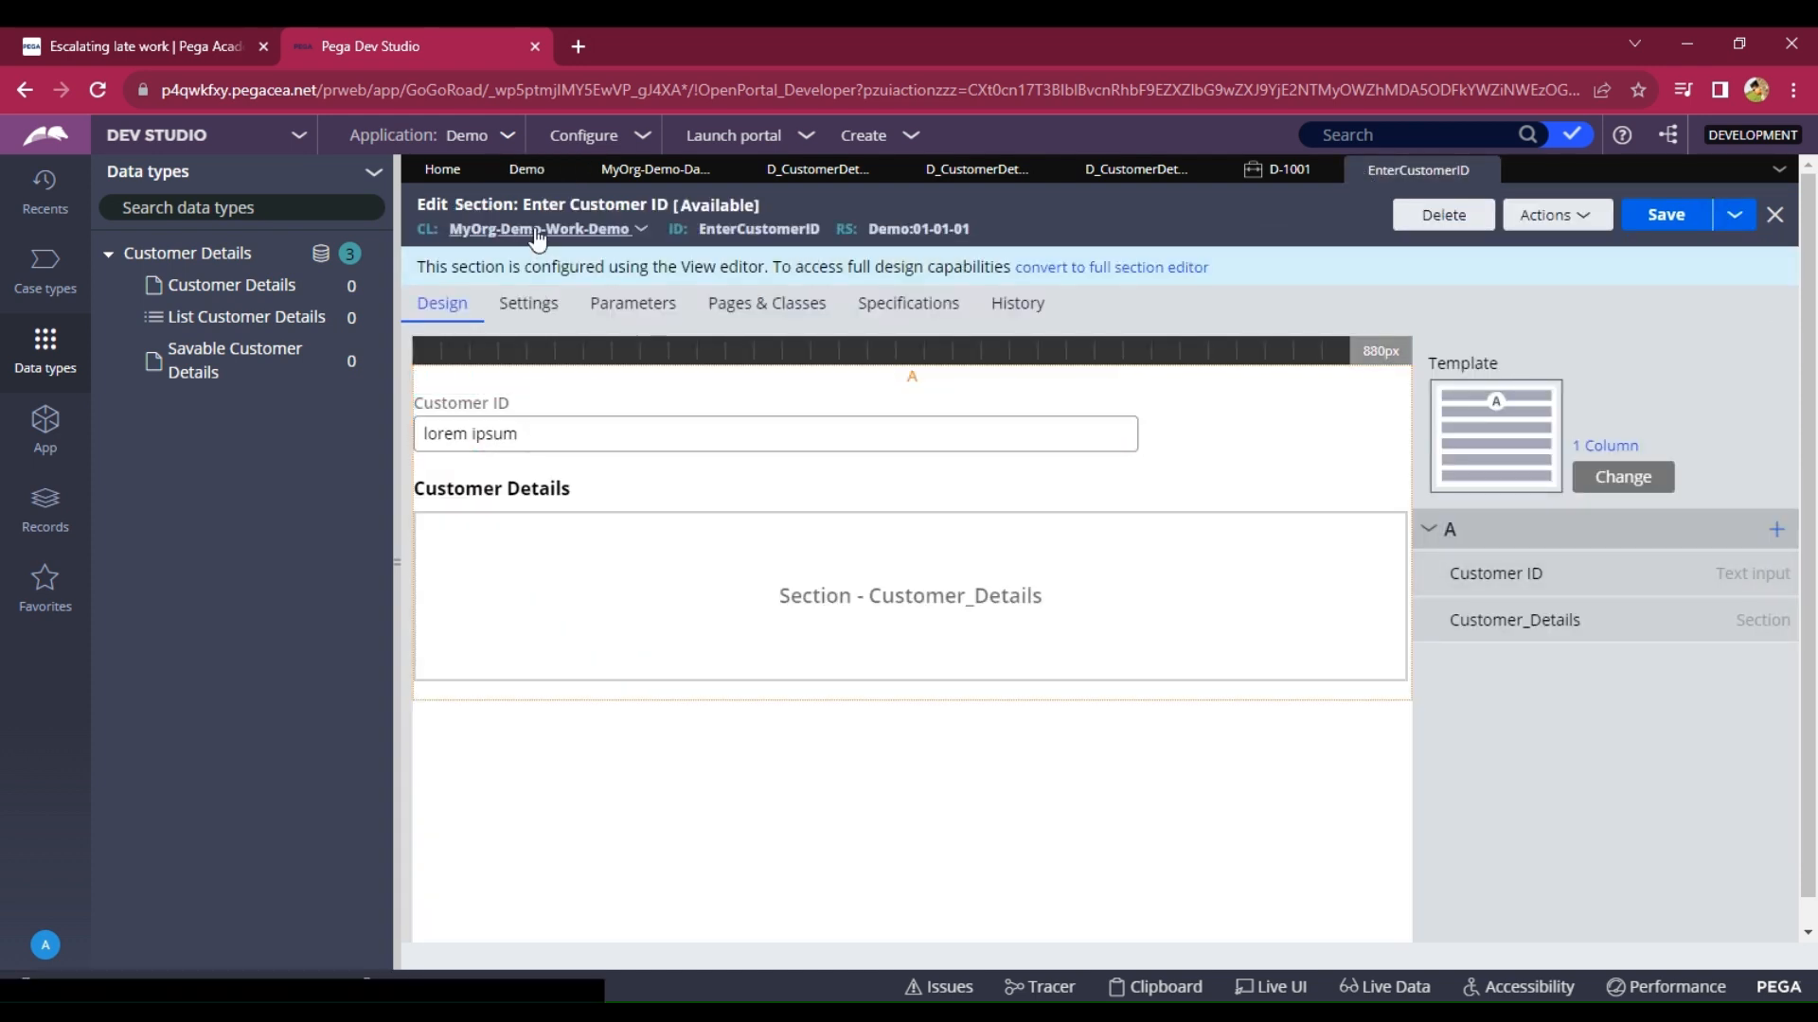
{"action": "double_click", "coordinate": [565, 566]}
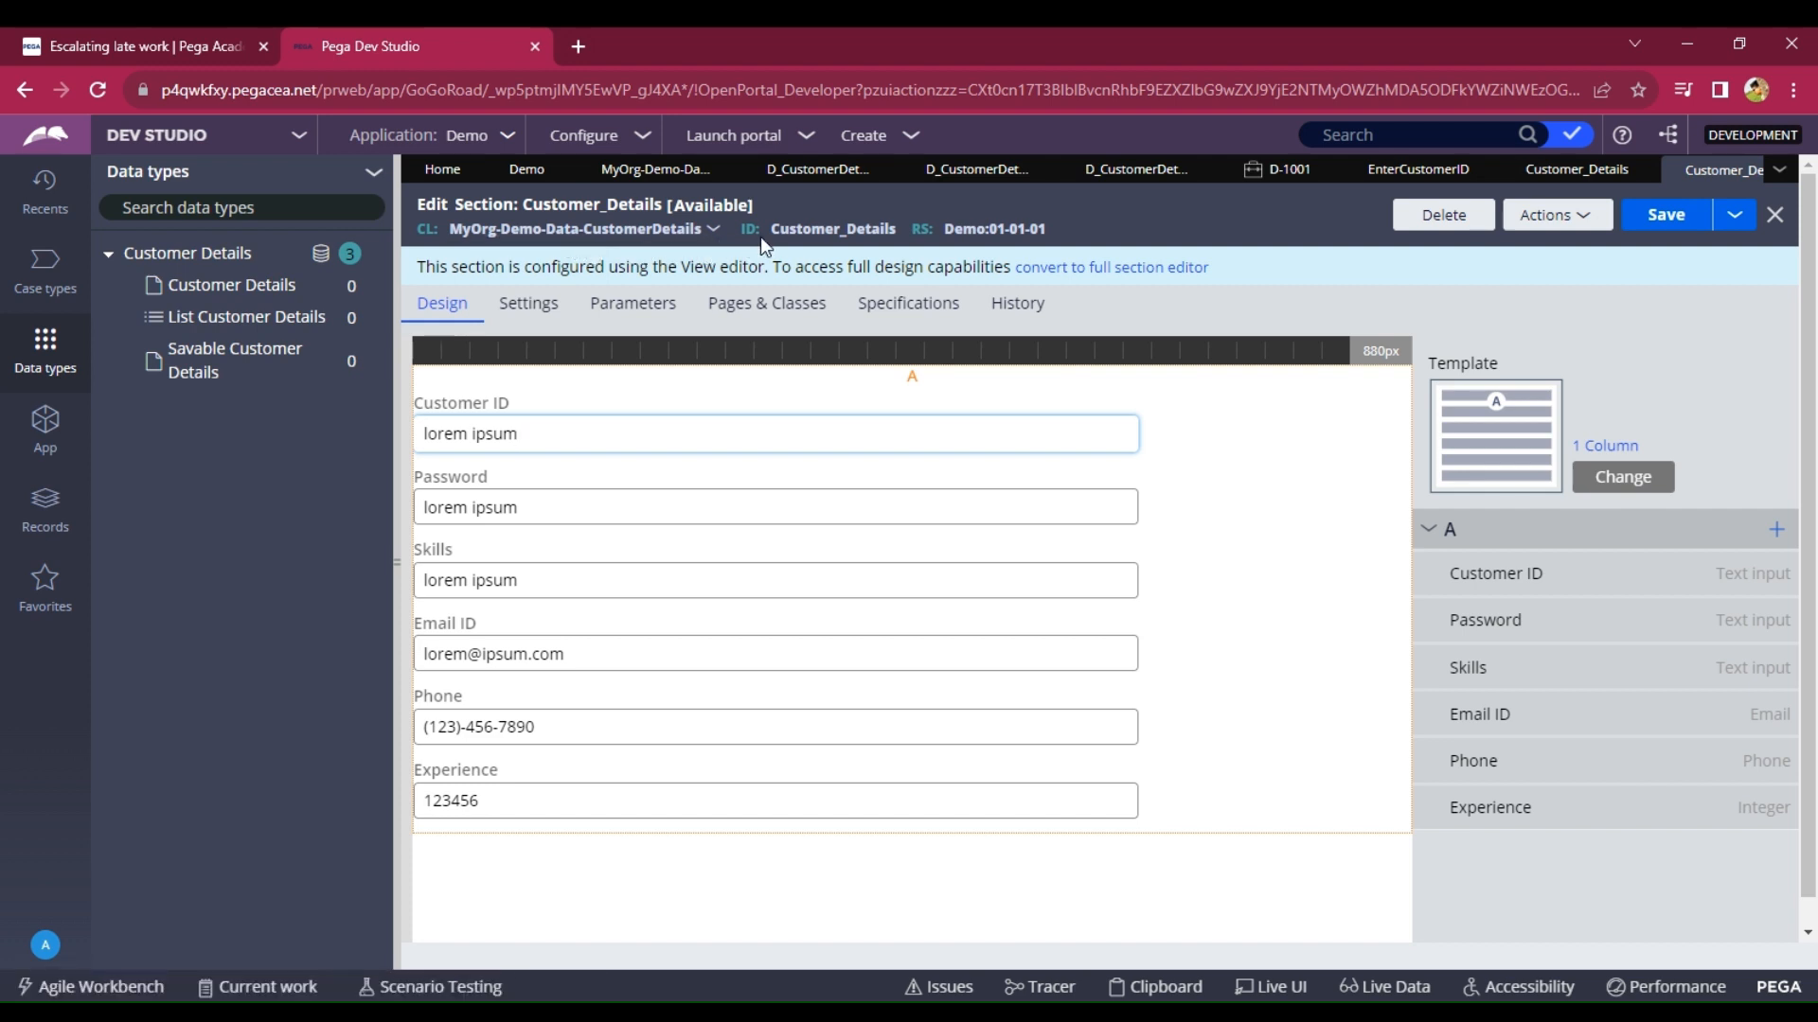
{"action": "left_click_drag", "start_coordinate": [768, 229], "coordinate": [896, 228]}
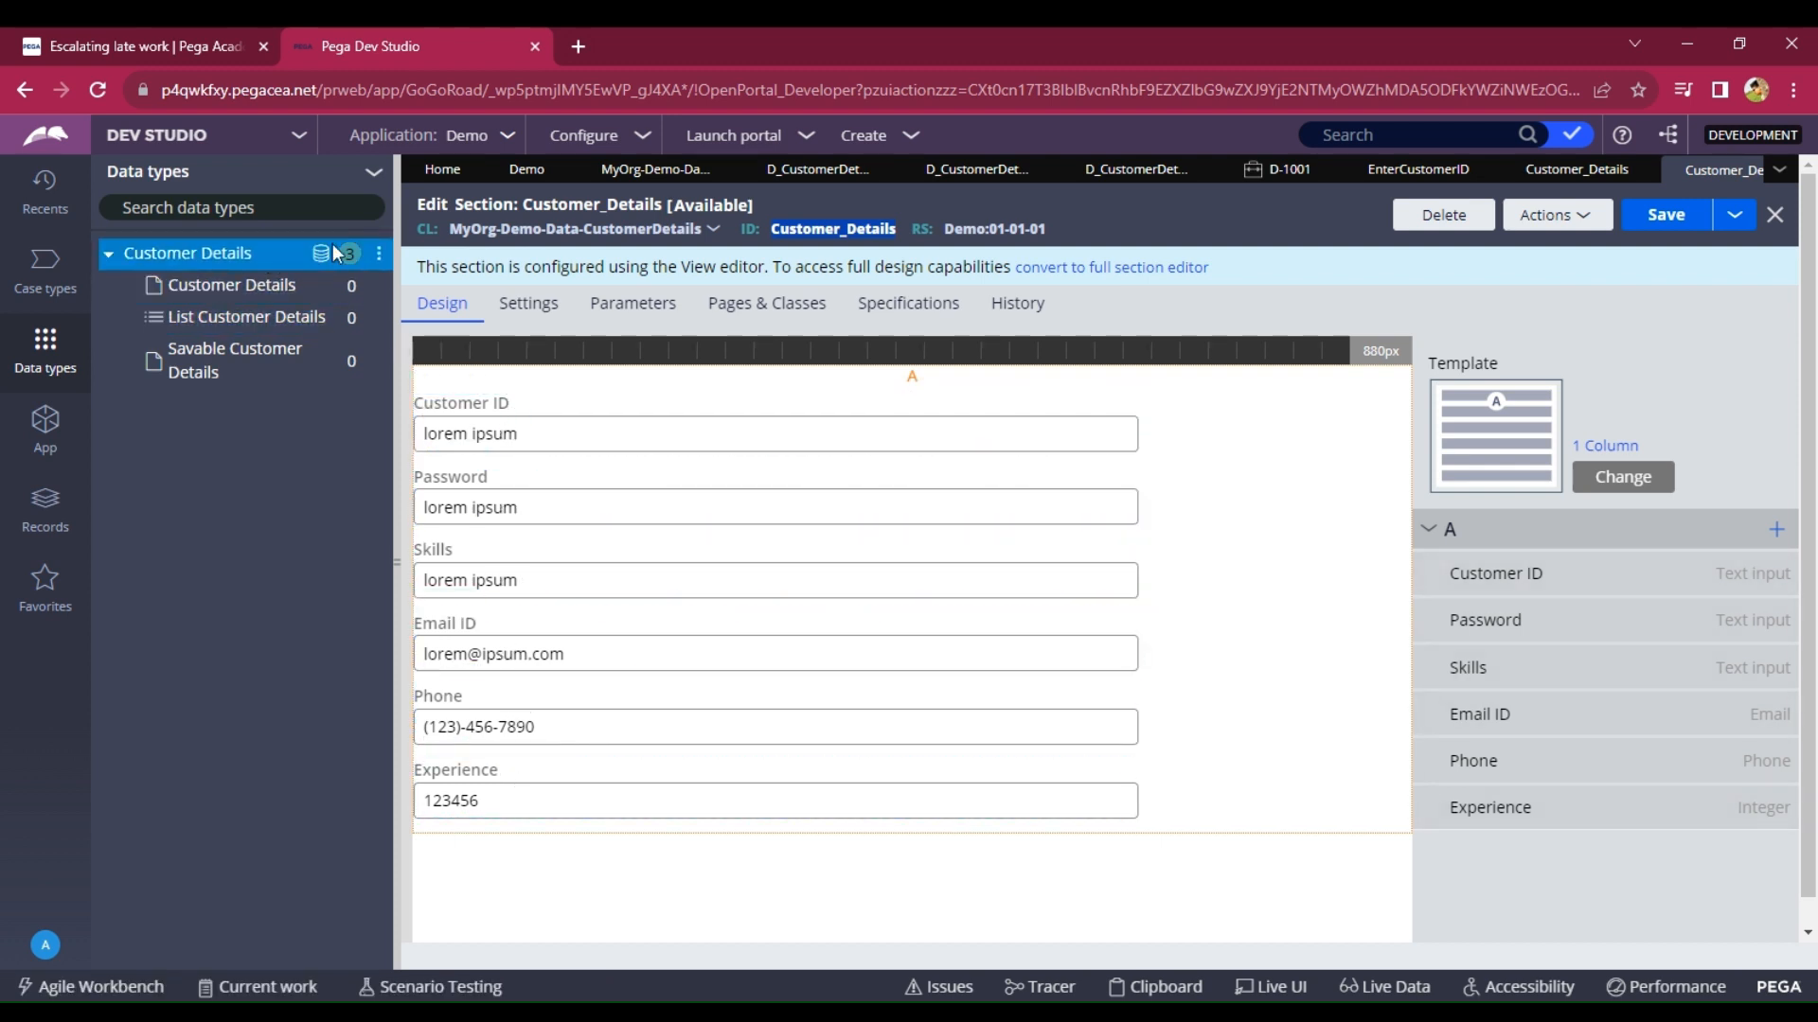
{"action": "left_click", "coordinate": [659, 176]}
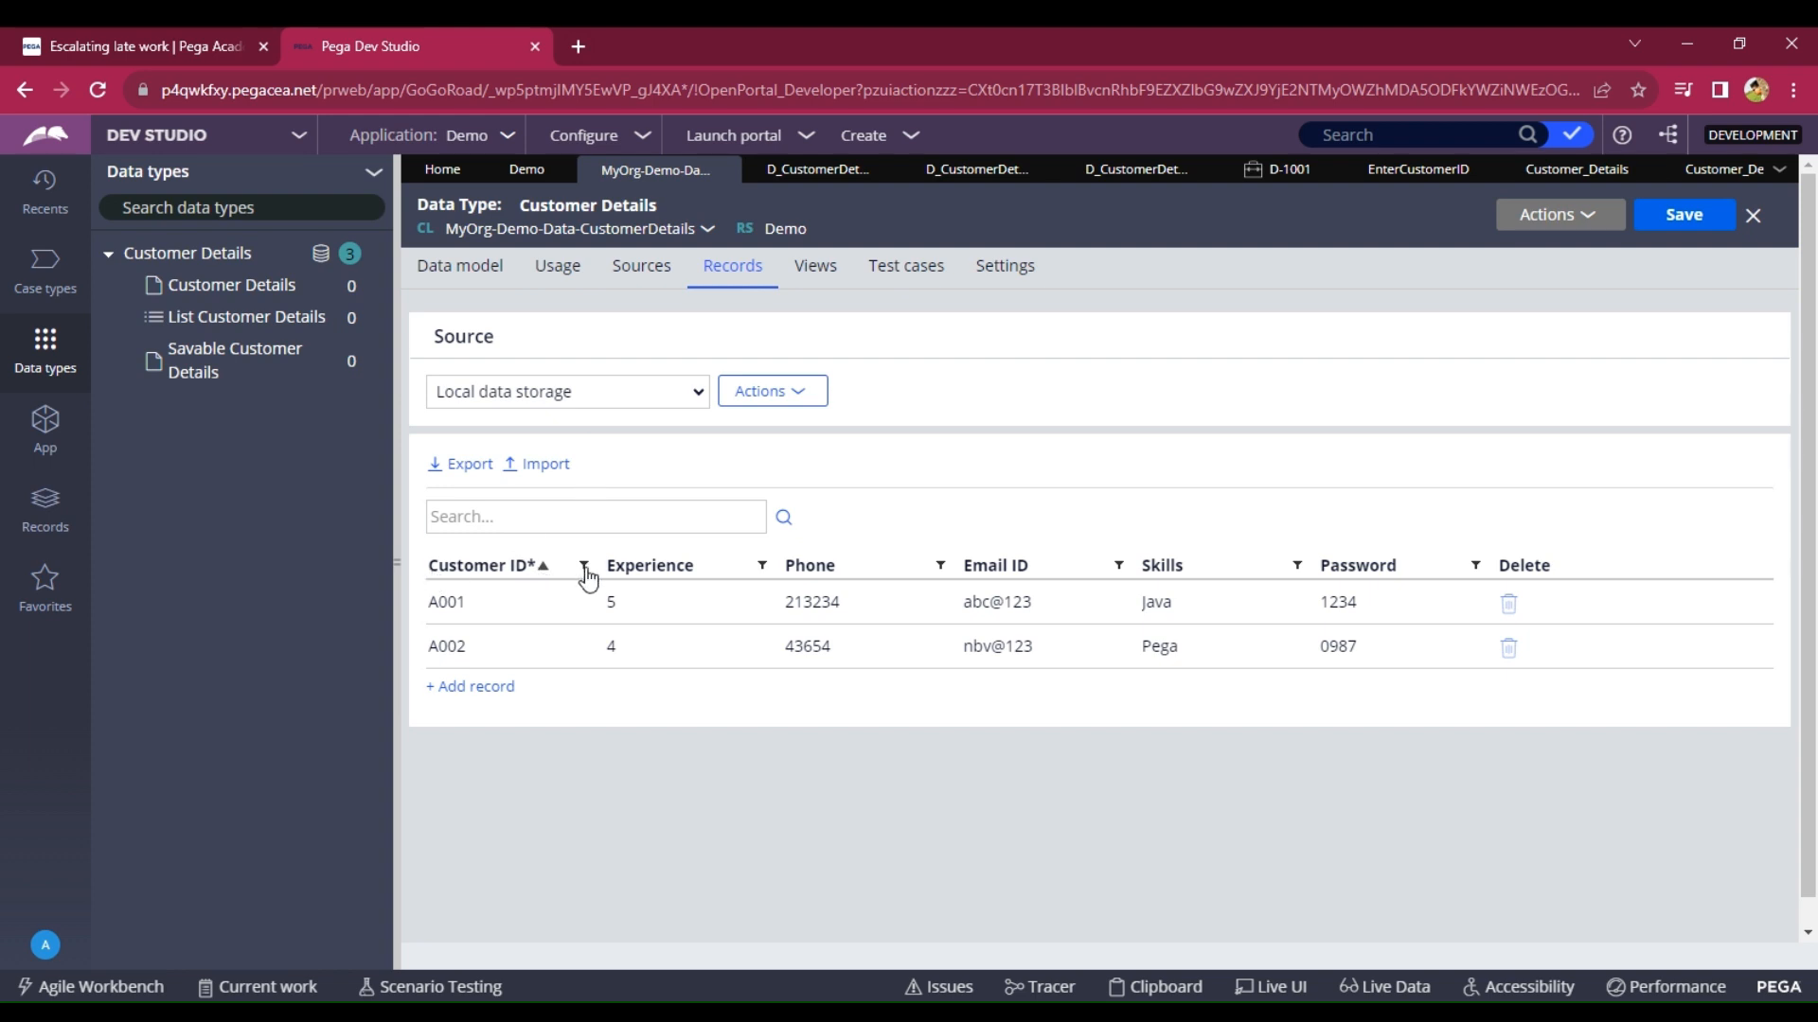
{"action": "left_click", "coordinate": [1718, 170]}
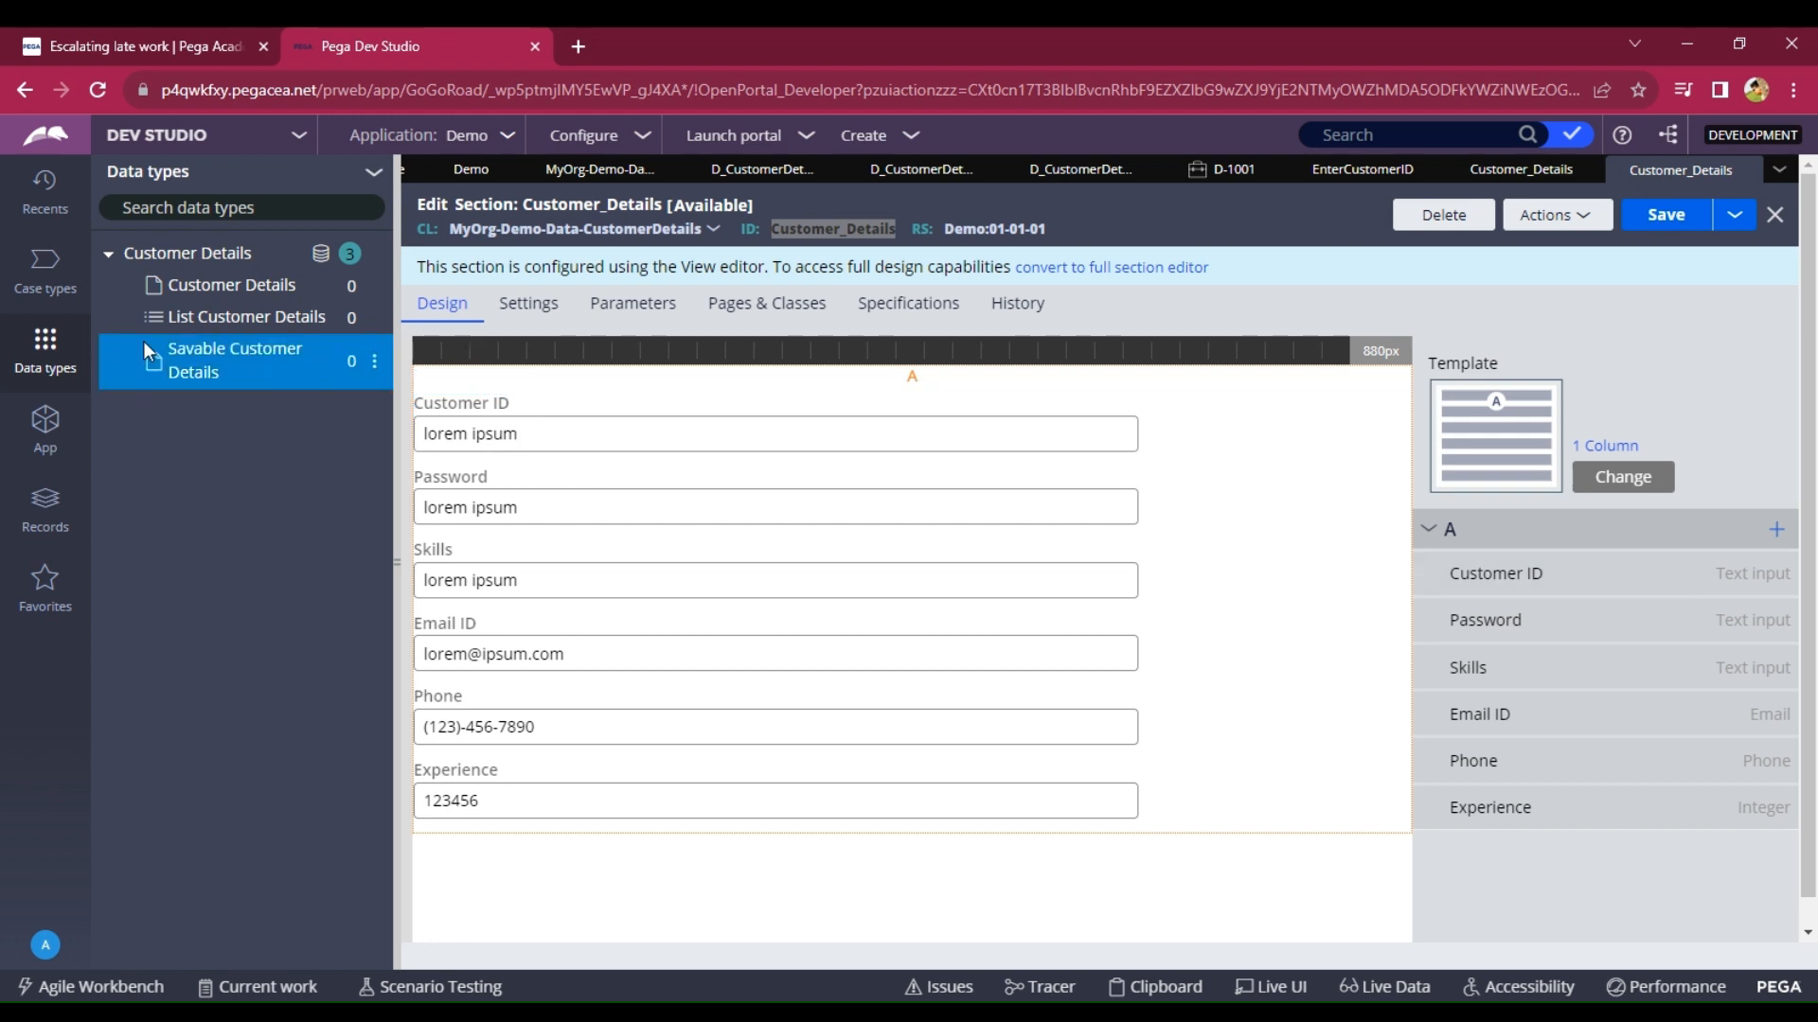
Open the D_CustomerDetails data page under the Customer Details data type and review its settings.
{"action": "left_click", "coordinate": [225, 295]}
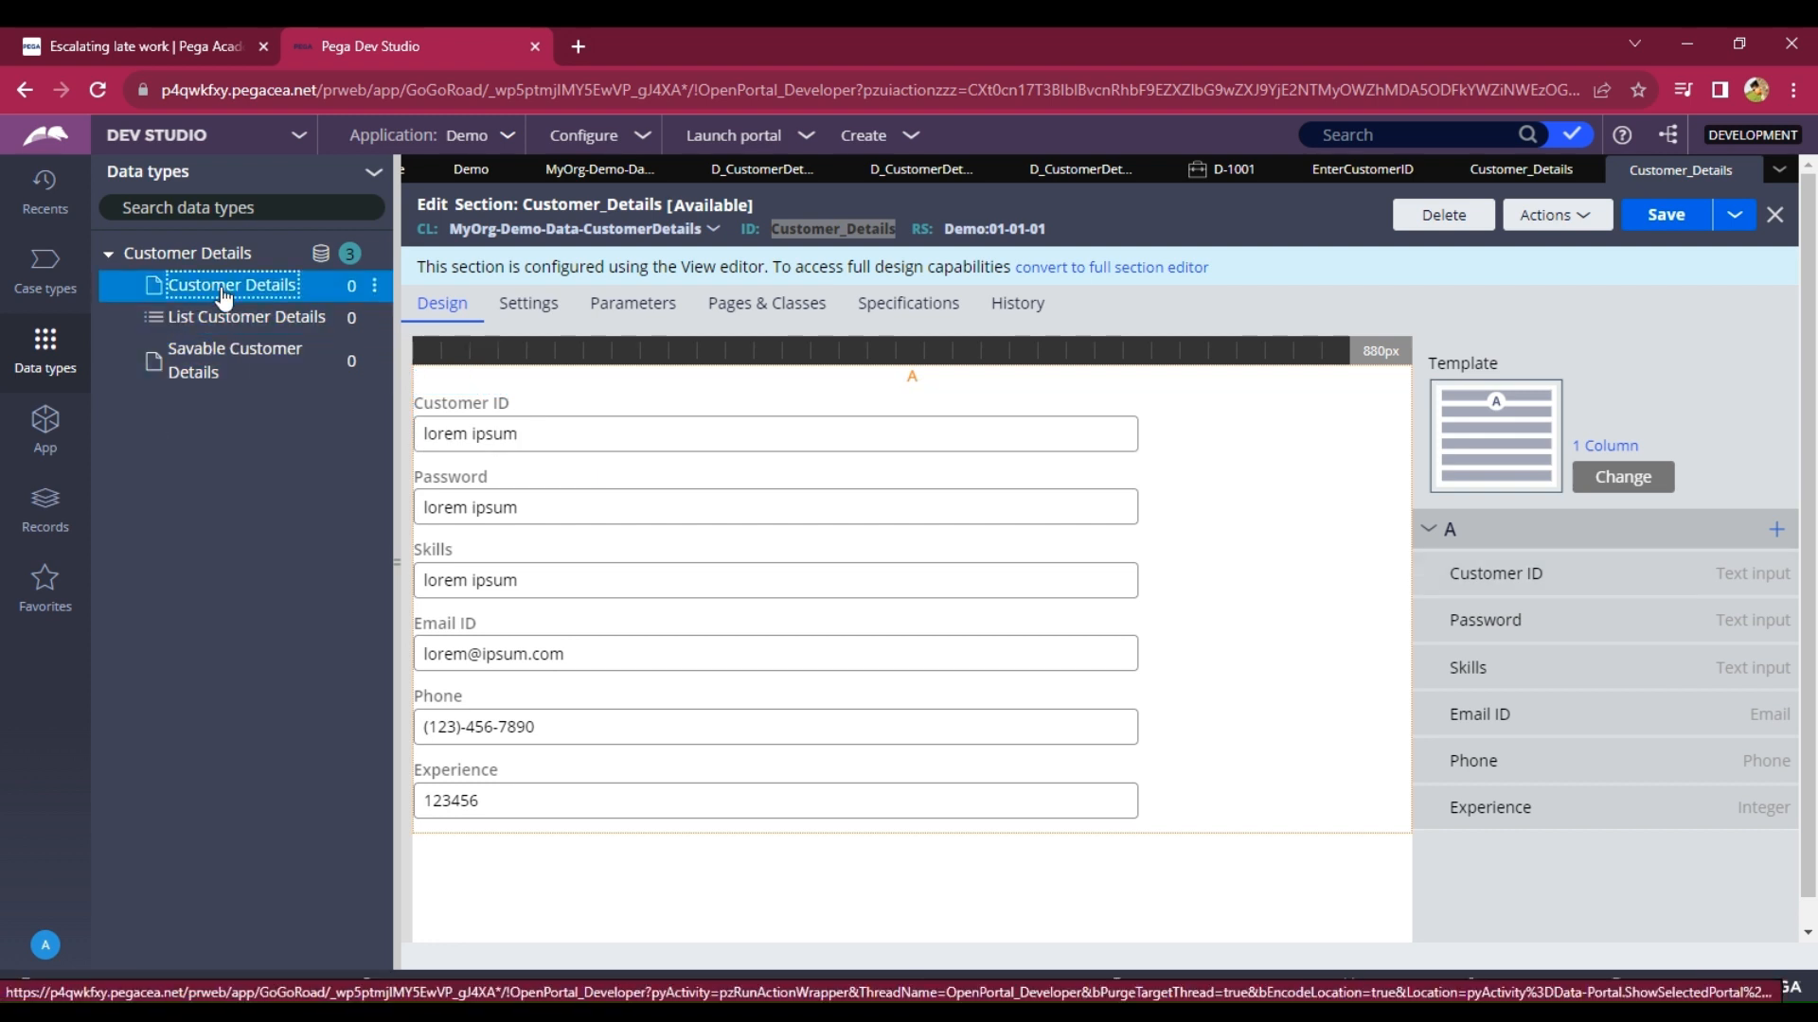
{"action": "scroll", "coordinate": [803, 475], "scroll_direction": "down", "scroll_amount": 5}
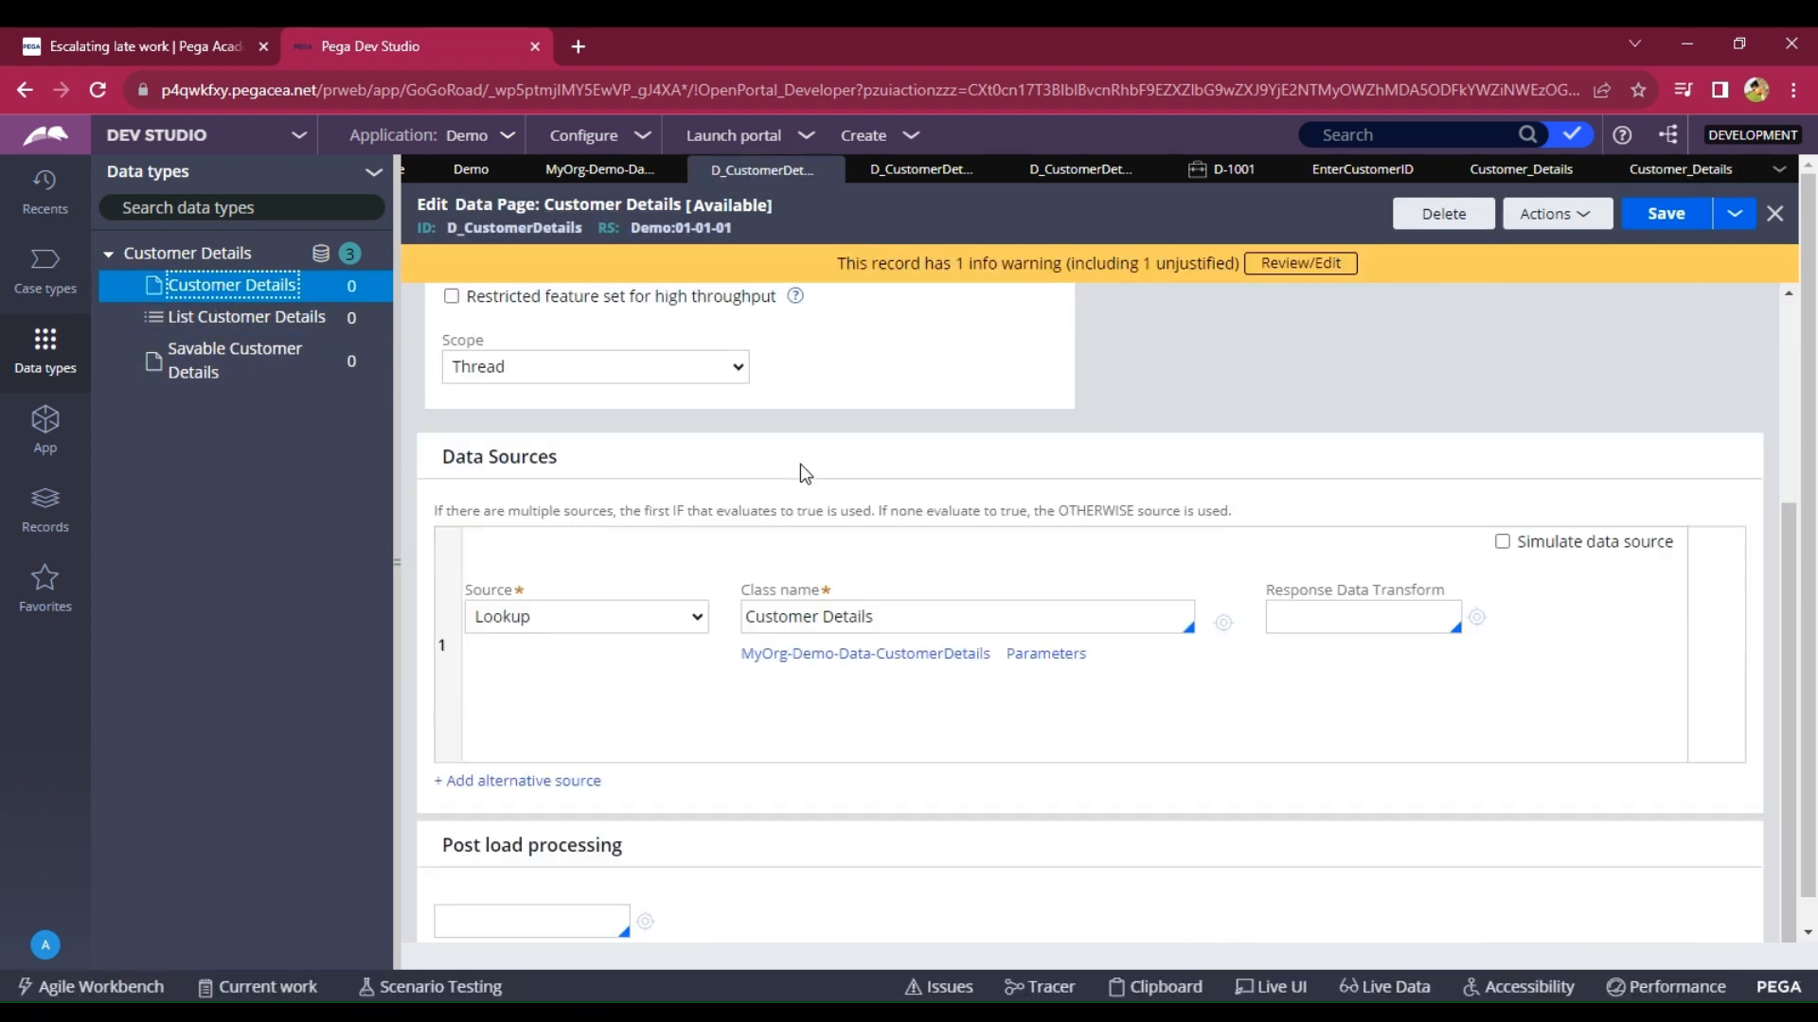
{"action": "scroll", "coordinate": [799, 475], "scroll_direction": "up", "scroll_amount": 5}
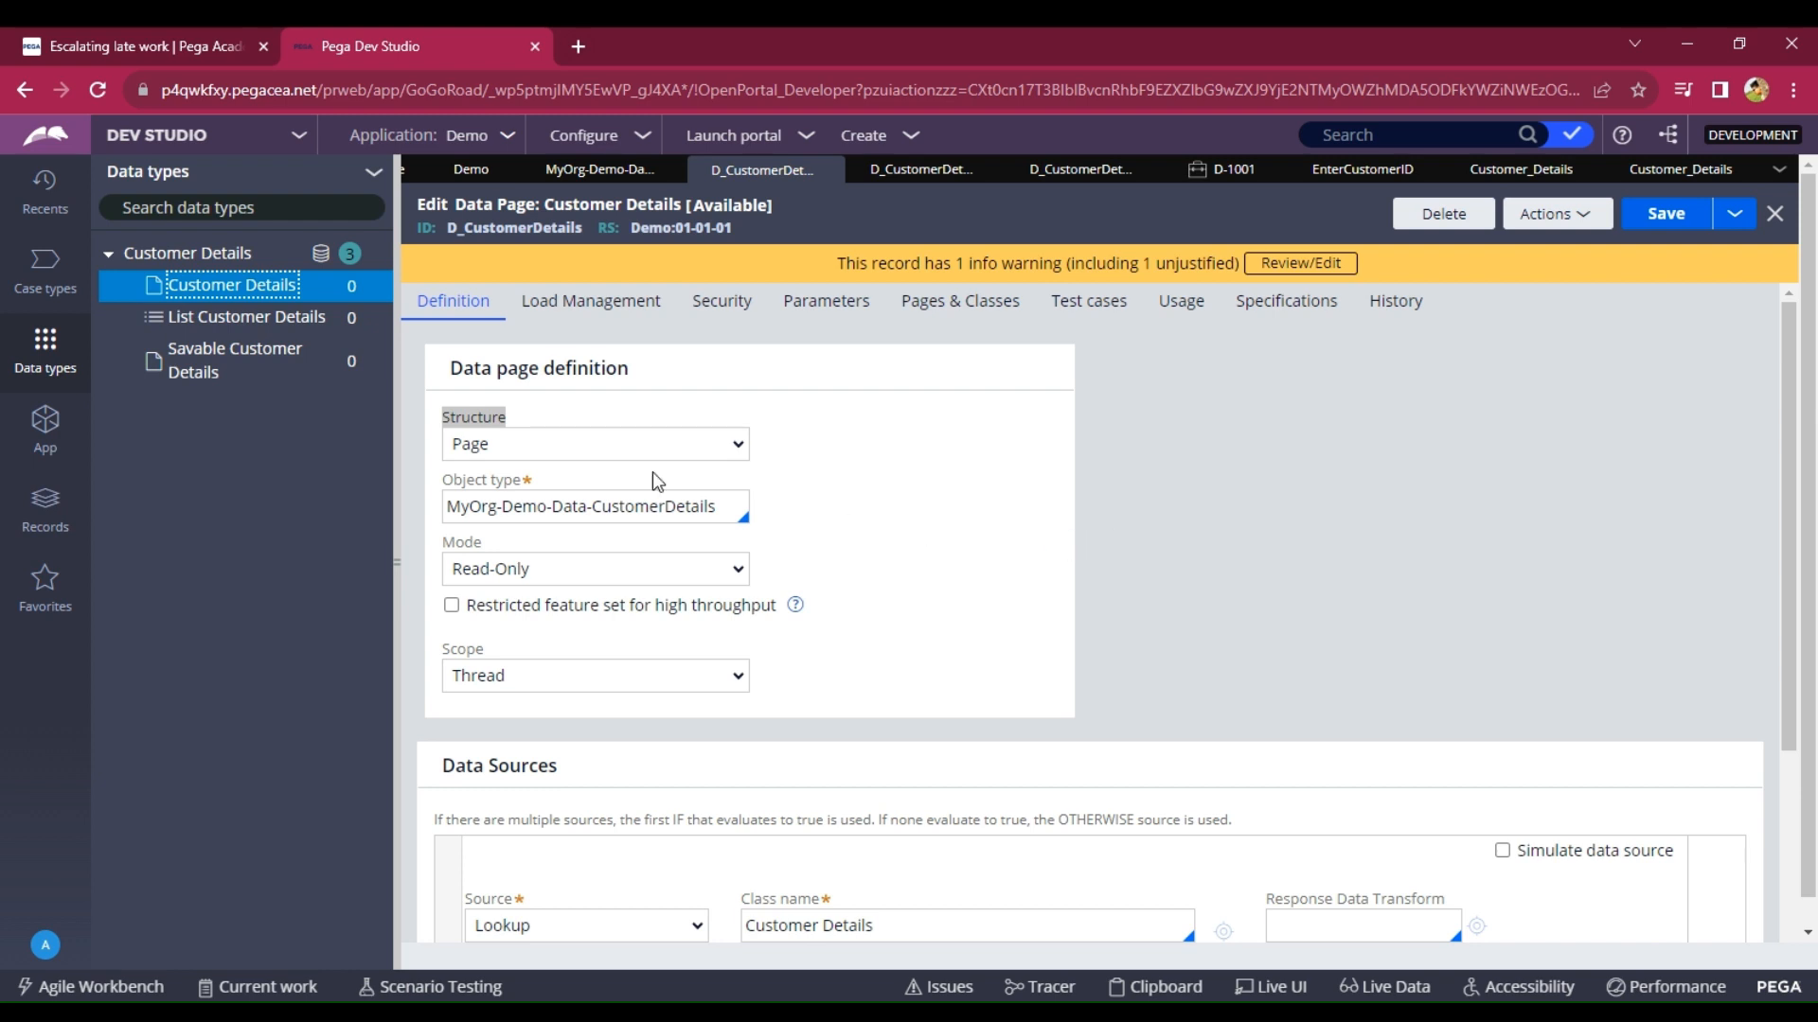
Browse App explorer to Demo > Data Model > Property and open the CustomerDetails property rule.
{"action": "left_click", "coordinate": [43, 426]}
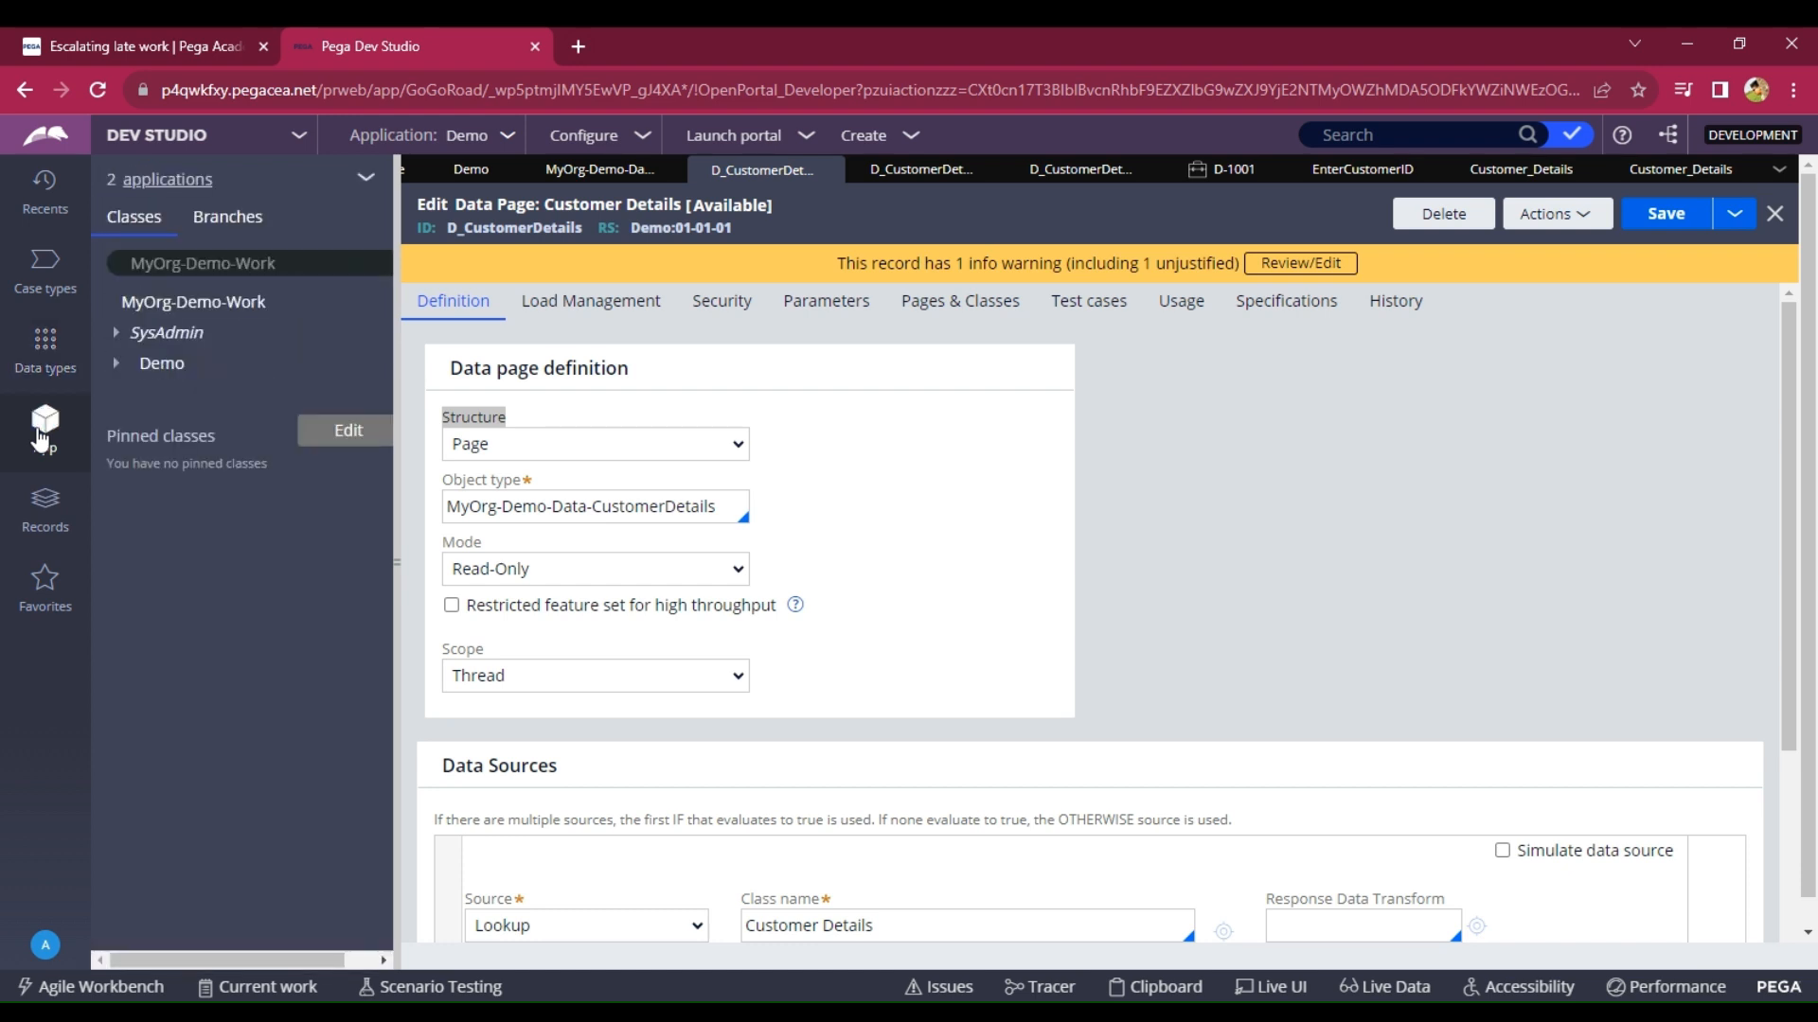
{"action": "left_click", "coordinate": [122, 369]}
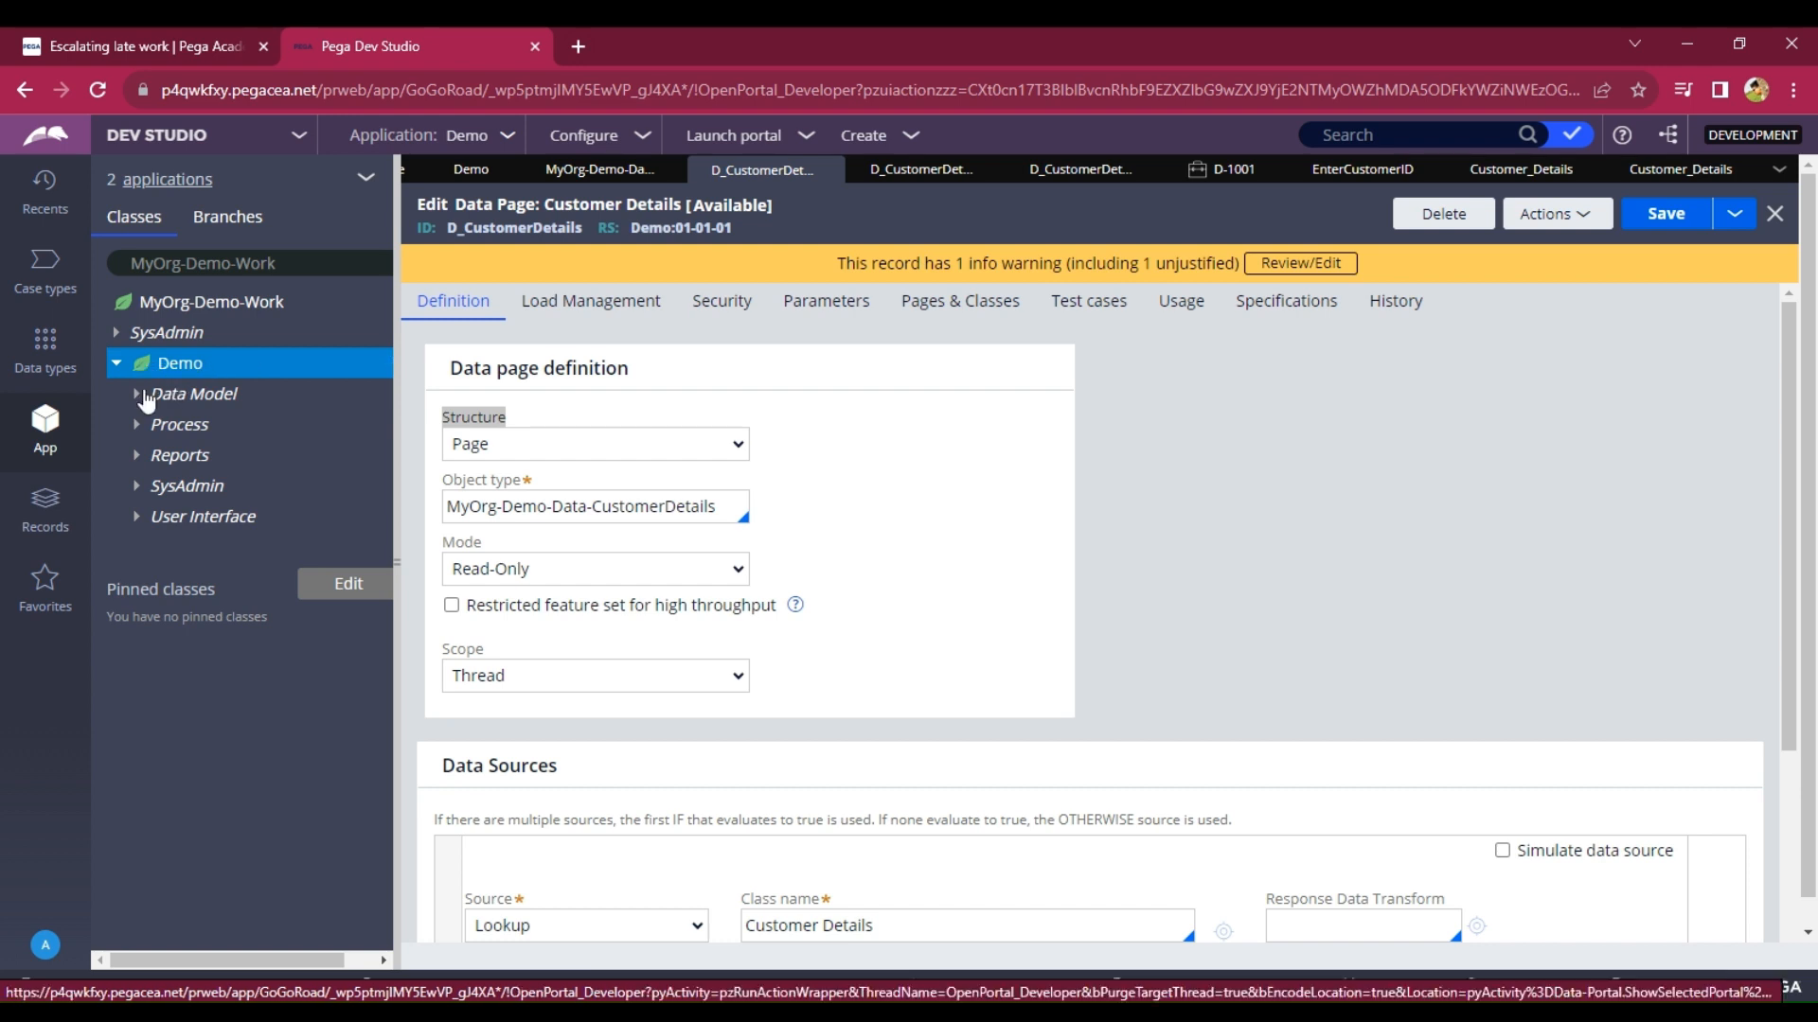
{"action": "left_click", "coordinate": [137, 394]}
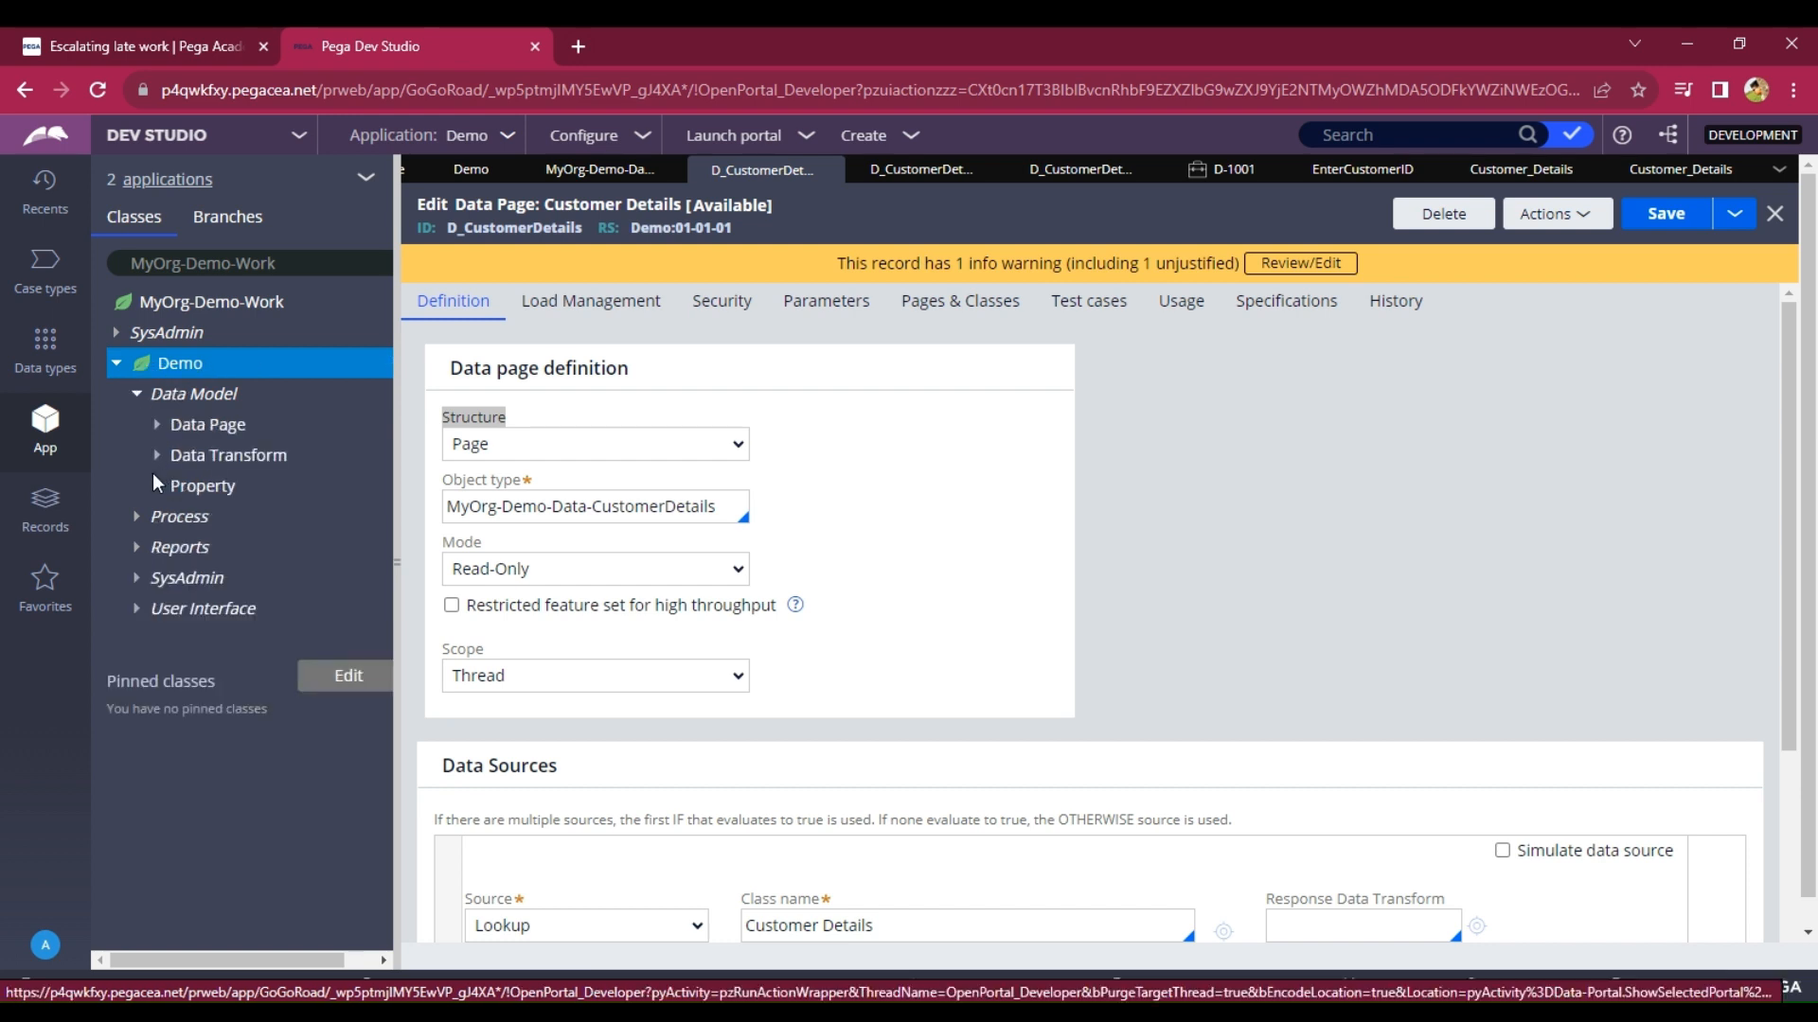
{"action": "left_click", "coordinate": [156, 486]}
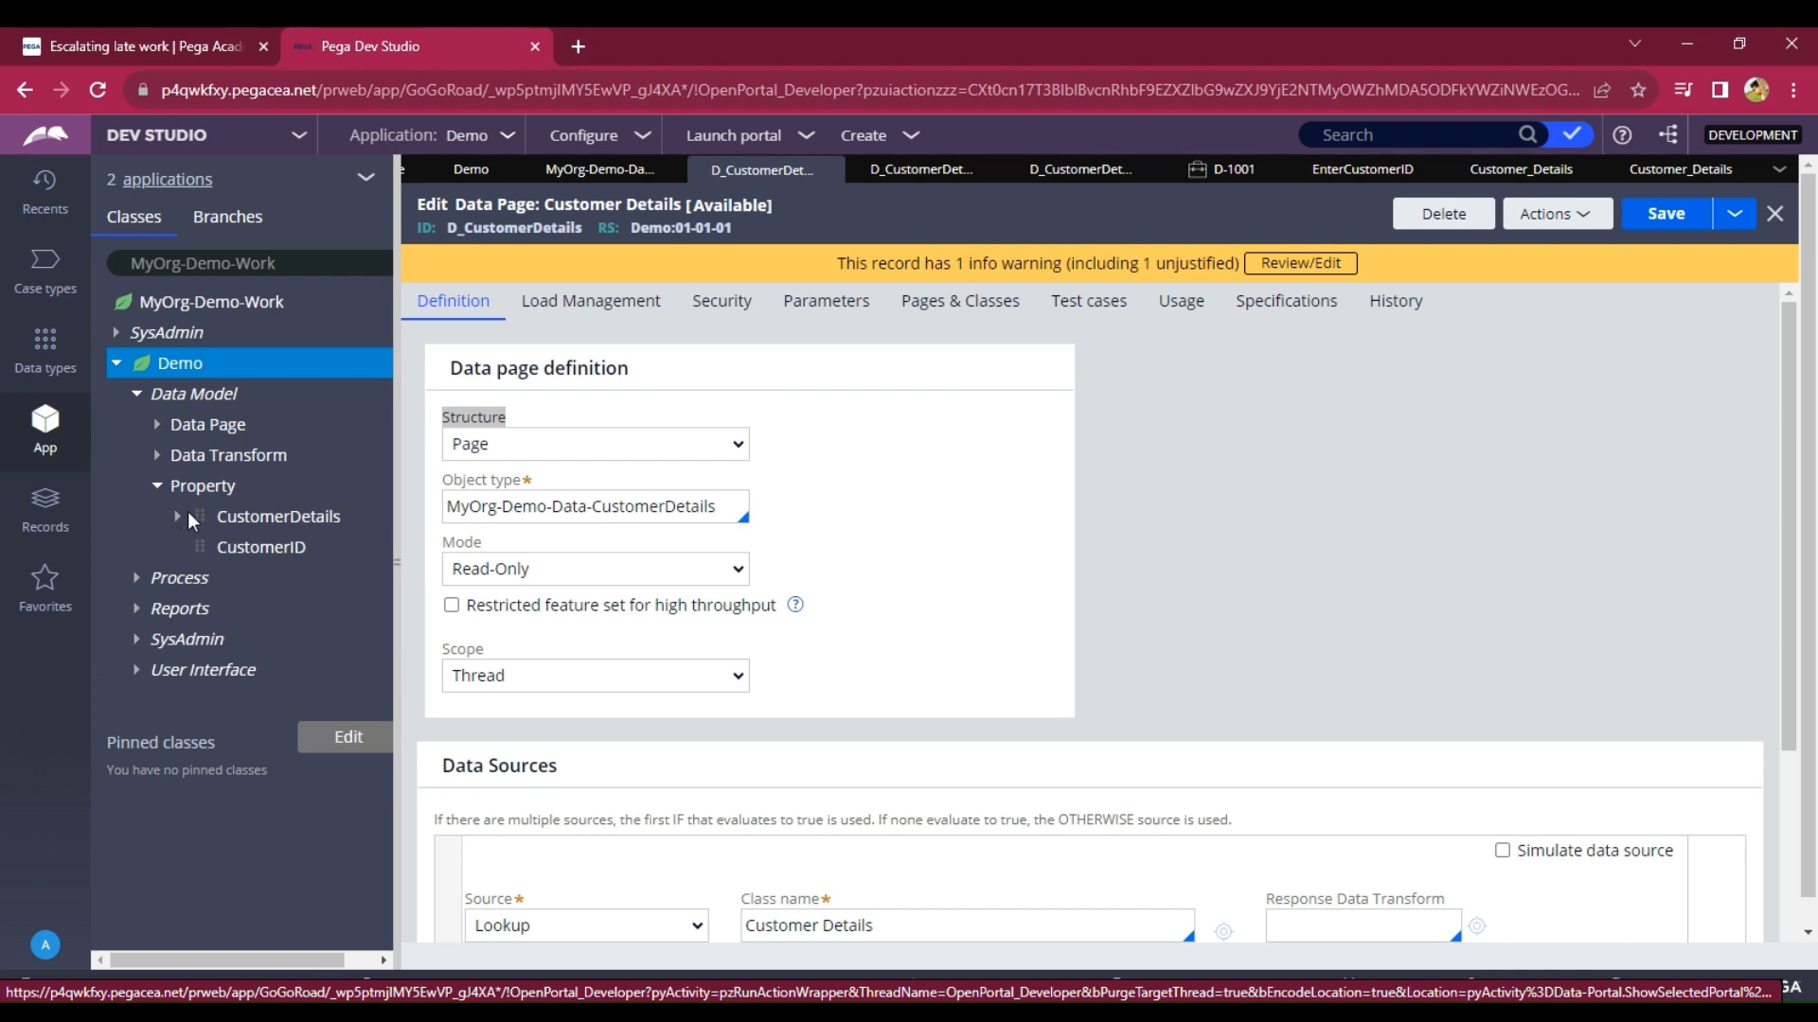
{"action": "left_click", "coordinate": [242, 524]}
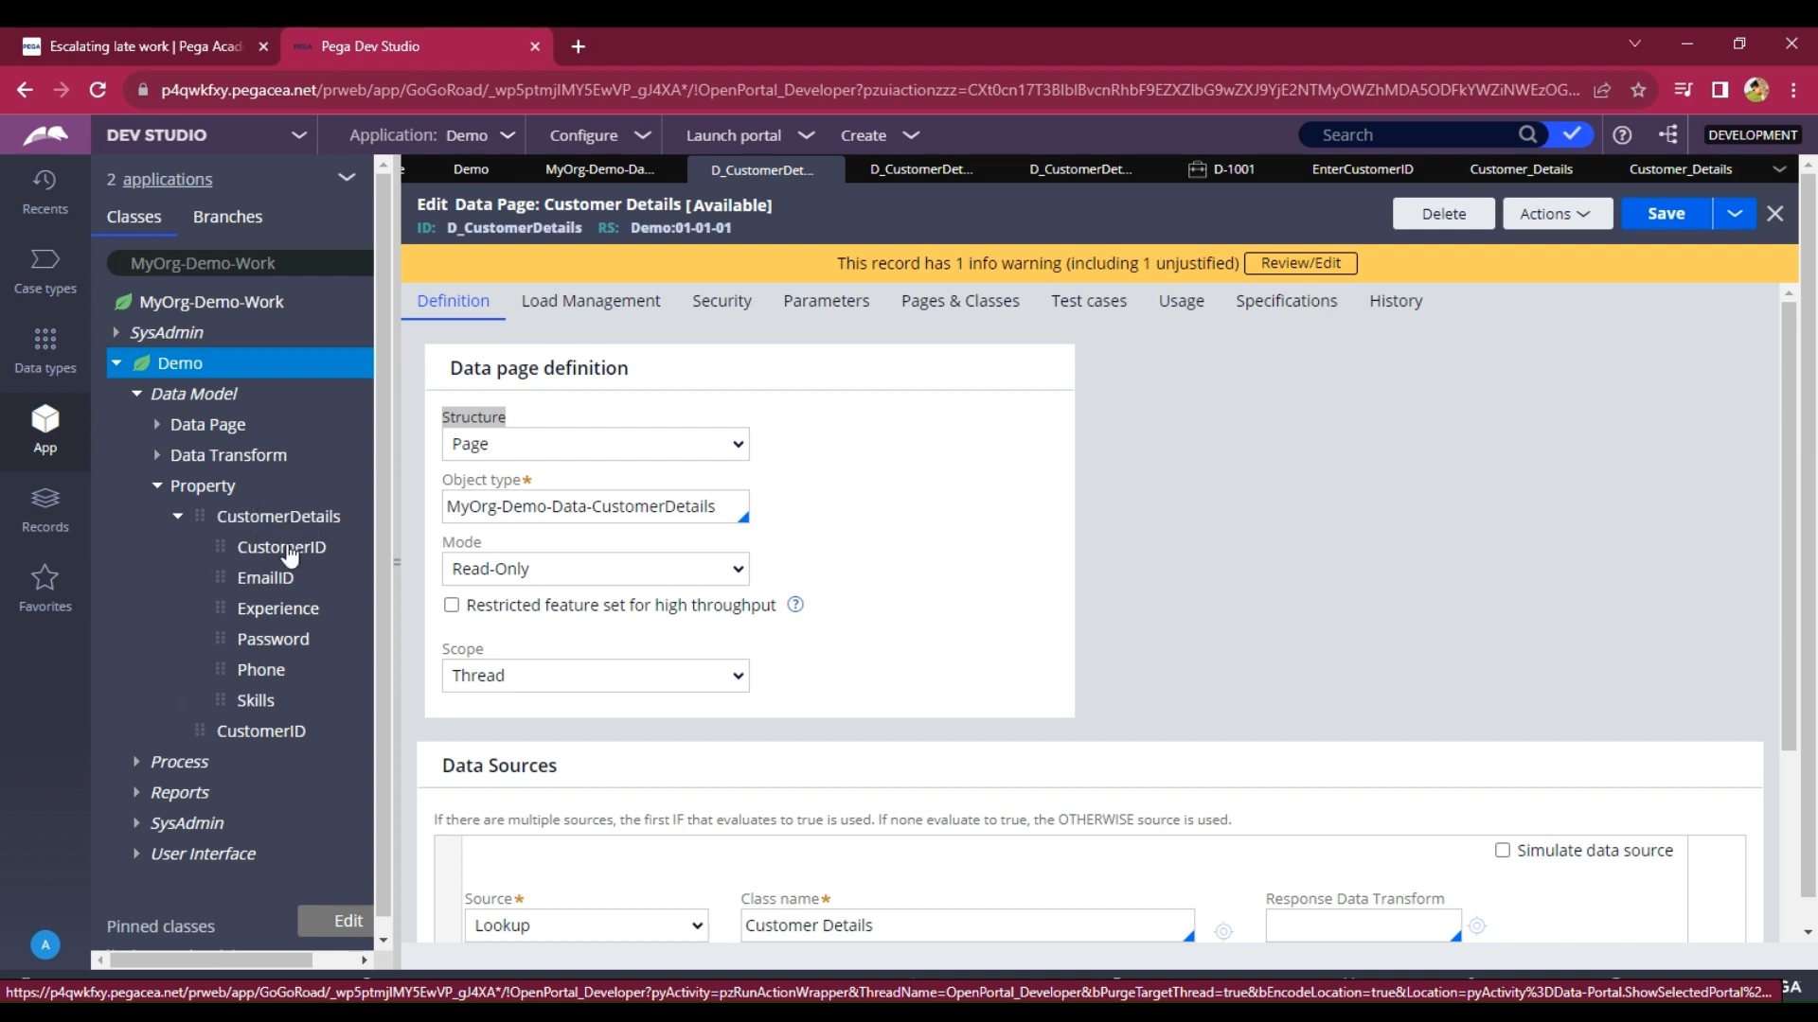
{"action": "left_click", "coordinate": [280, 519]}
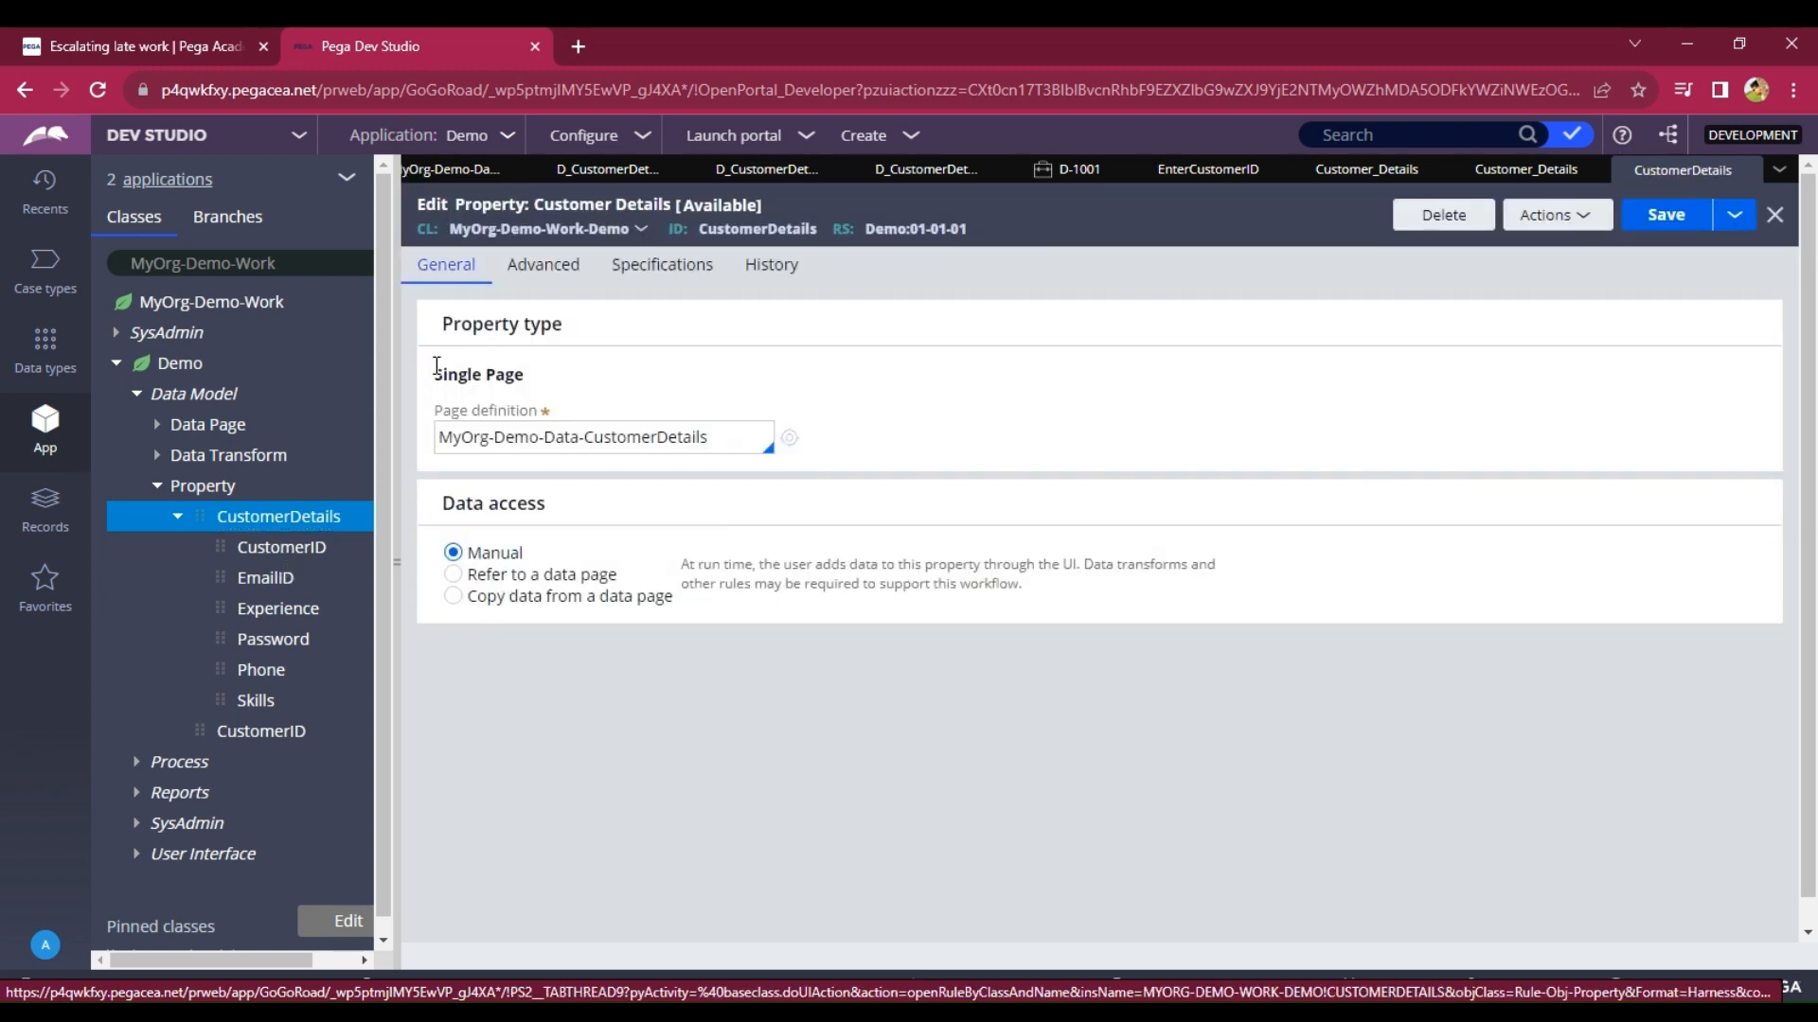
Switch CustomerDetails from manual access to refer to data page D_CustomerDetails, then open the CustomerID property.
{"action": "left_click_drag", "start_coordinate": [436, 374], "coordinate": [524, 376]}
{"action": "left_click", "coordinate": [549, 379]}
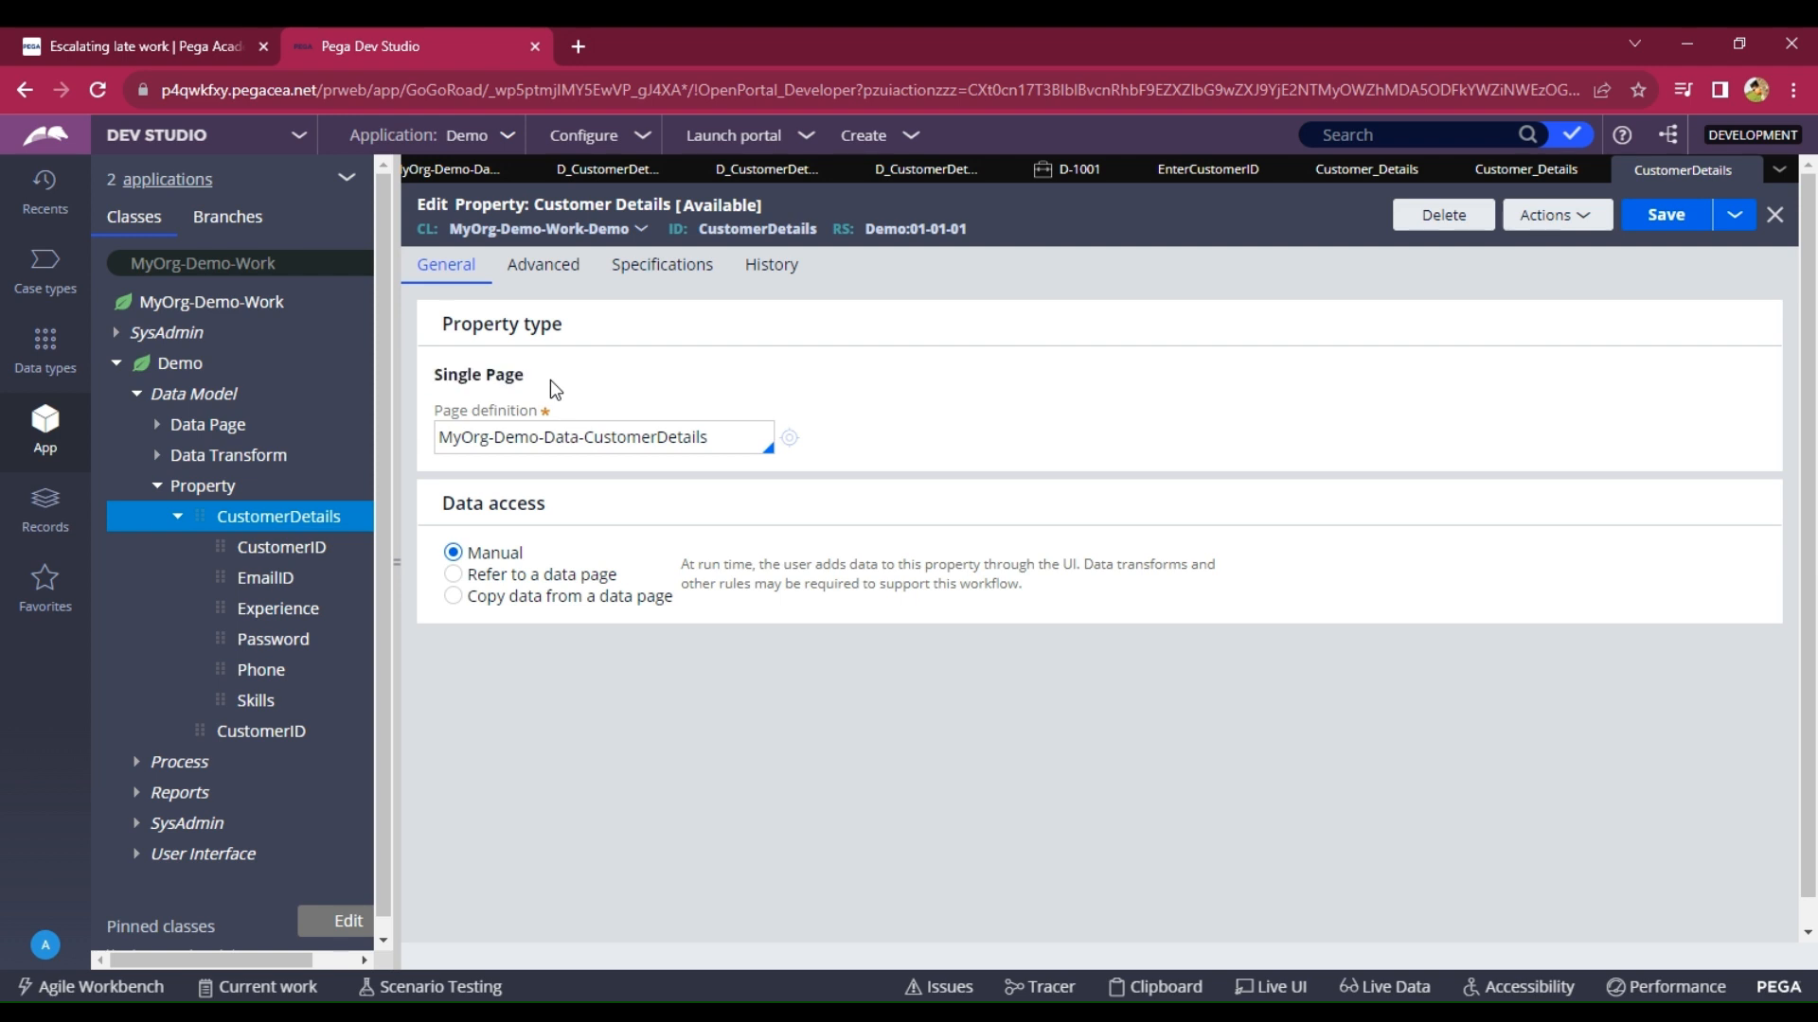
{"action": "left_click", "coordinate": [452, 578]}
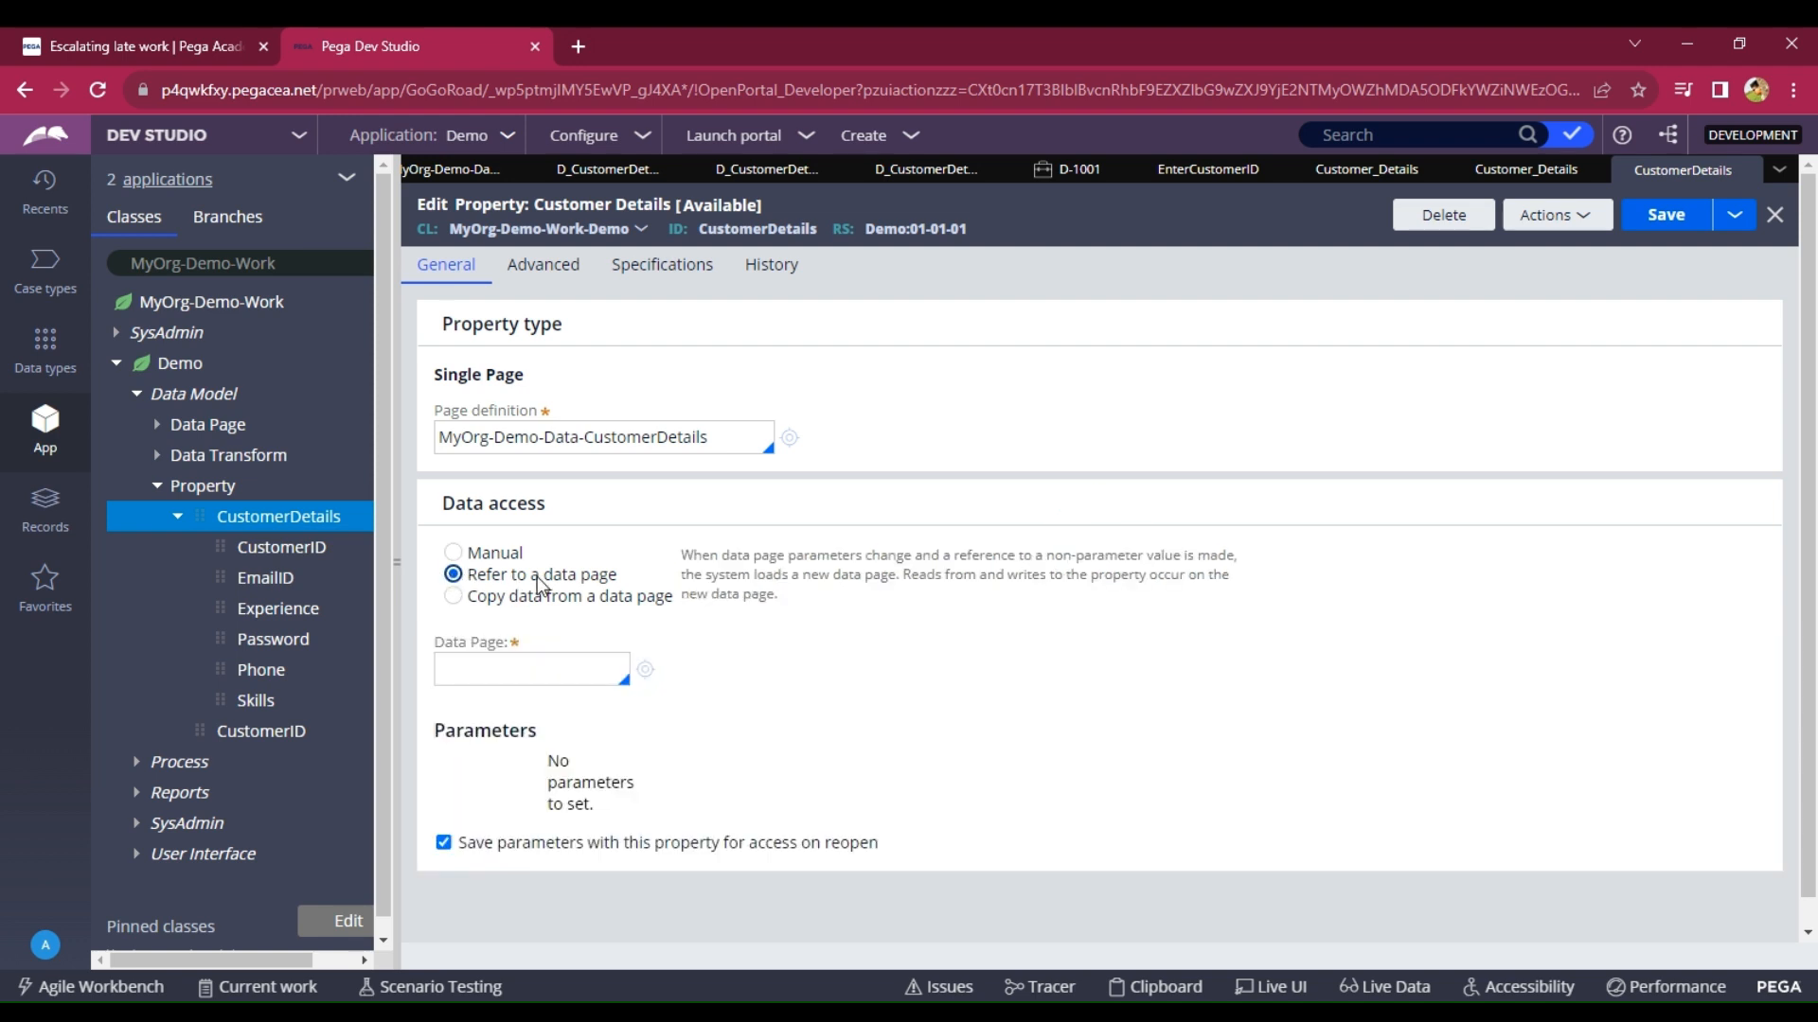
{"action": "left_click", "coordinate": [534, 676]}
{"action": "left_click", "coordinate": [534, 678]}
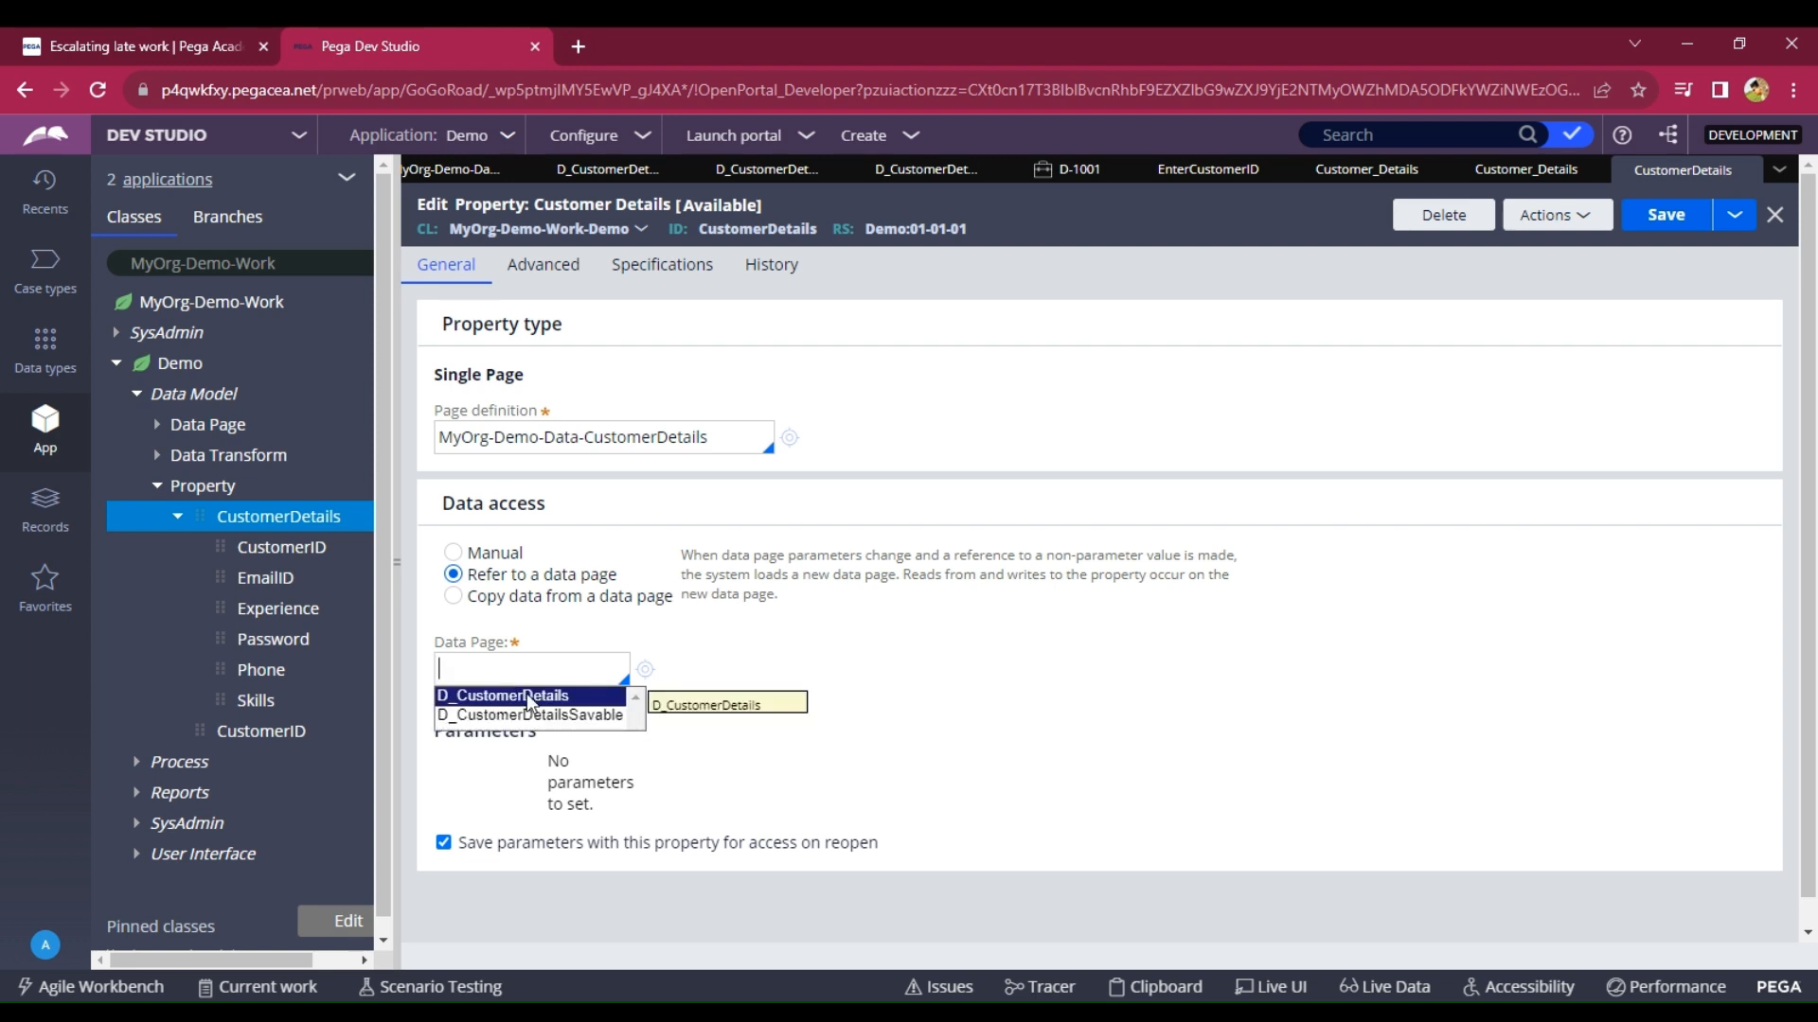
{"action": "left_click", "coordinate": [529, 697]}
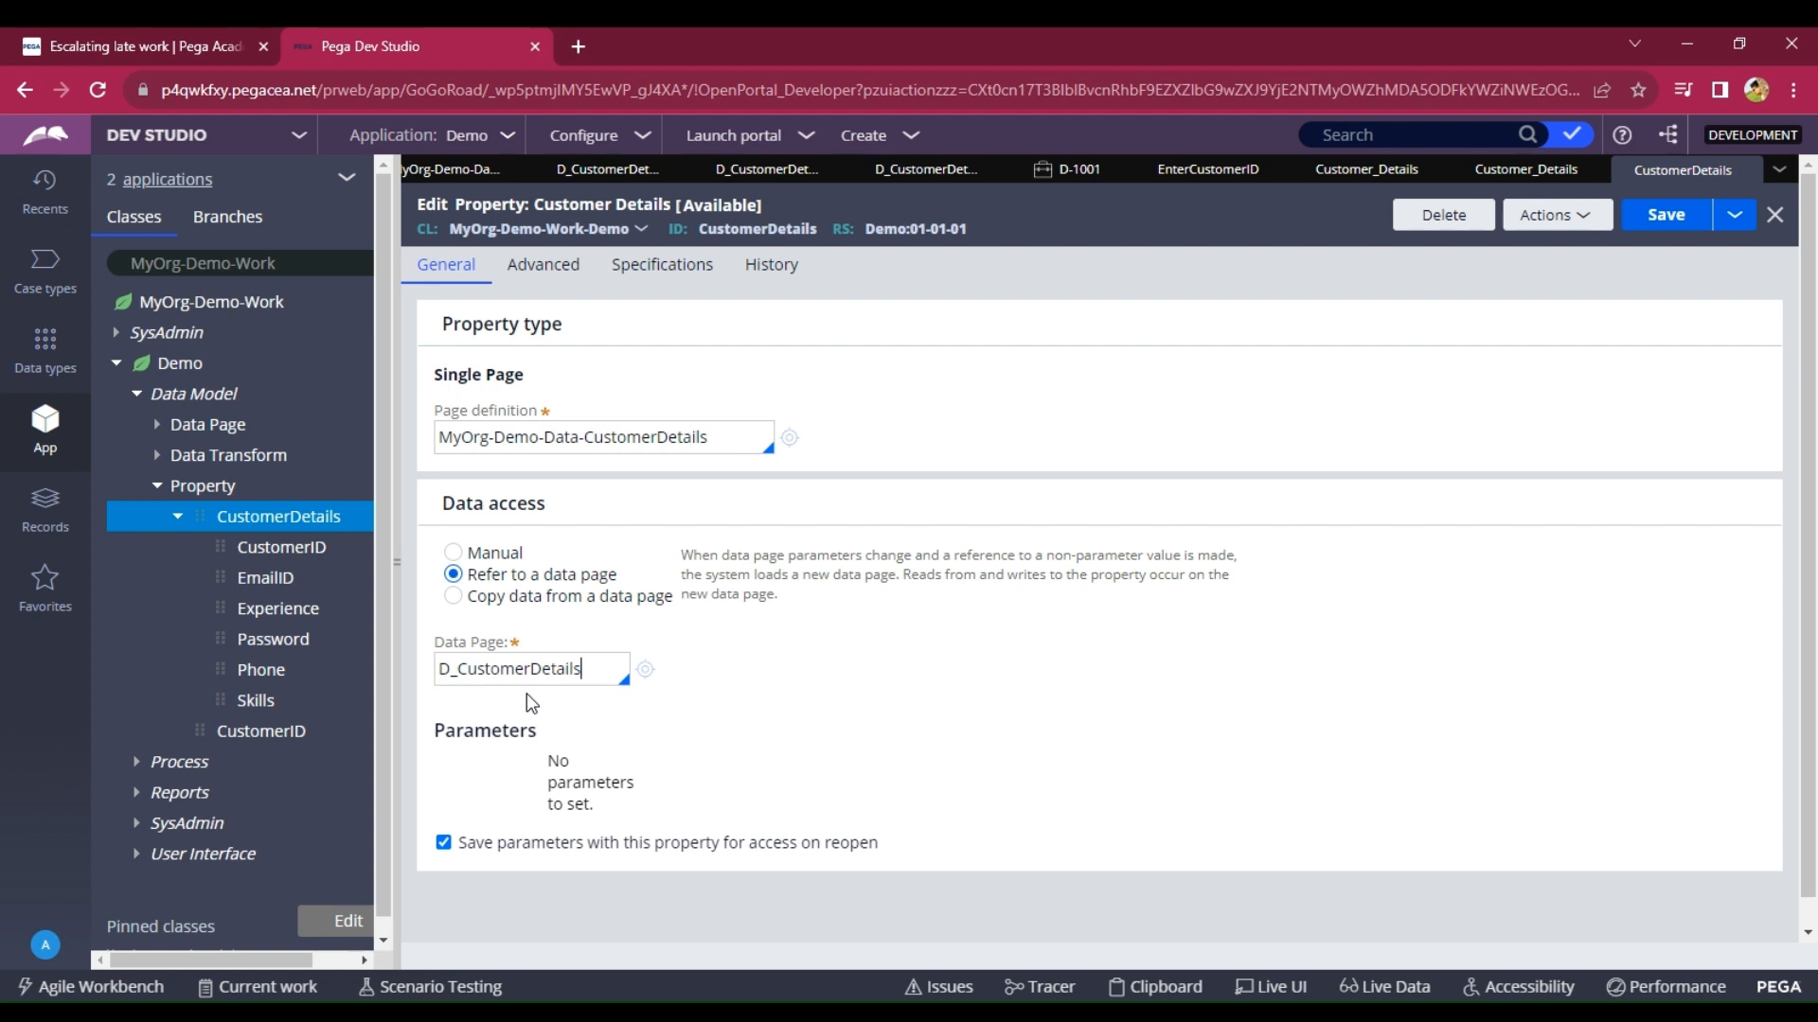
{"action": "left_click", "coordinate": [763, 776]}
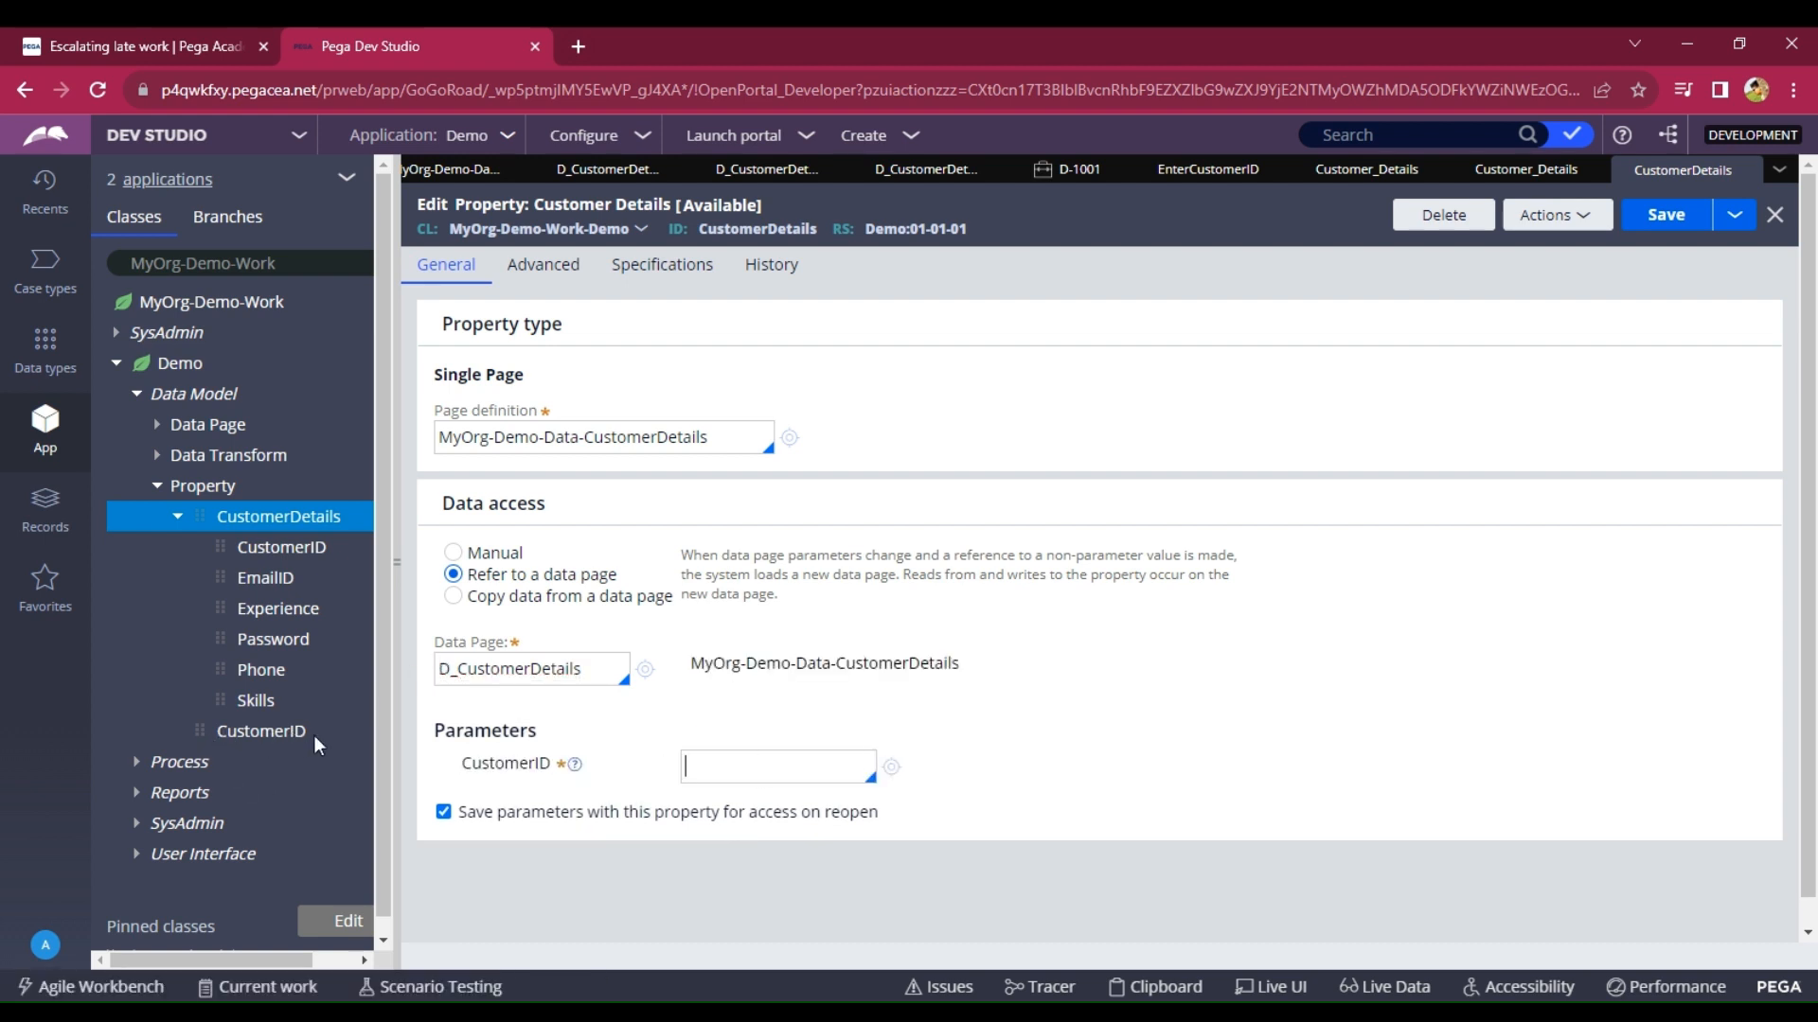
{"action": "left_click", "coordinate": [268, 731]}
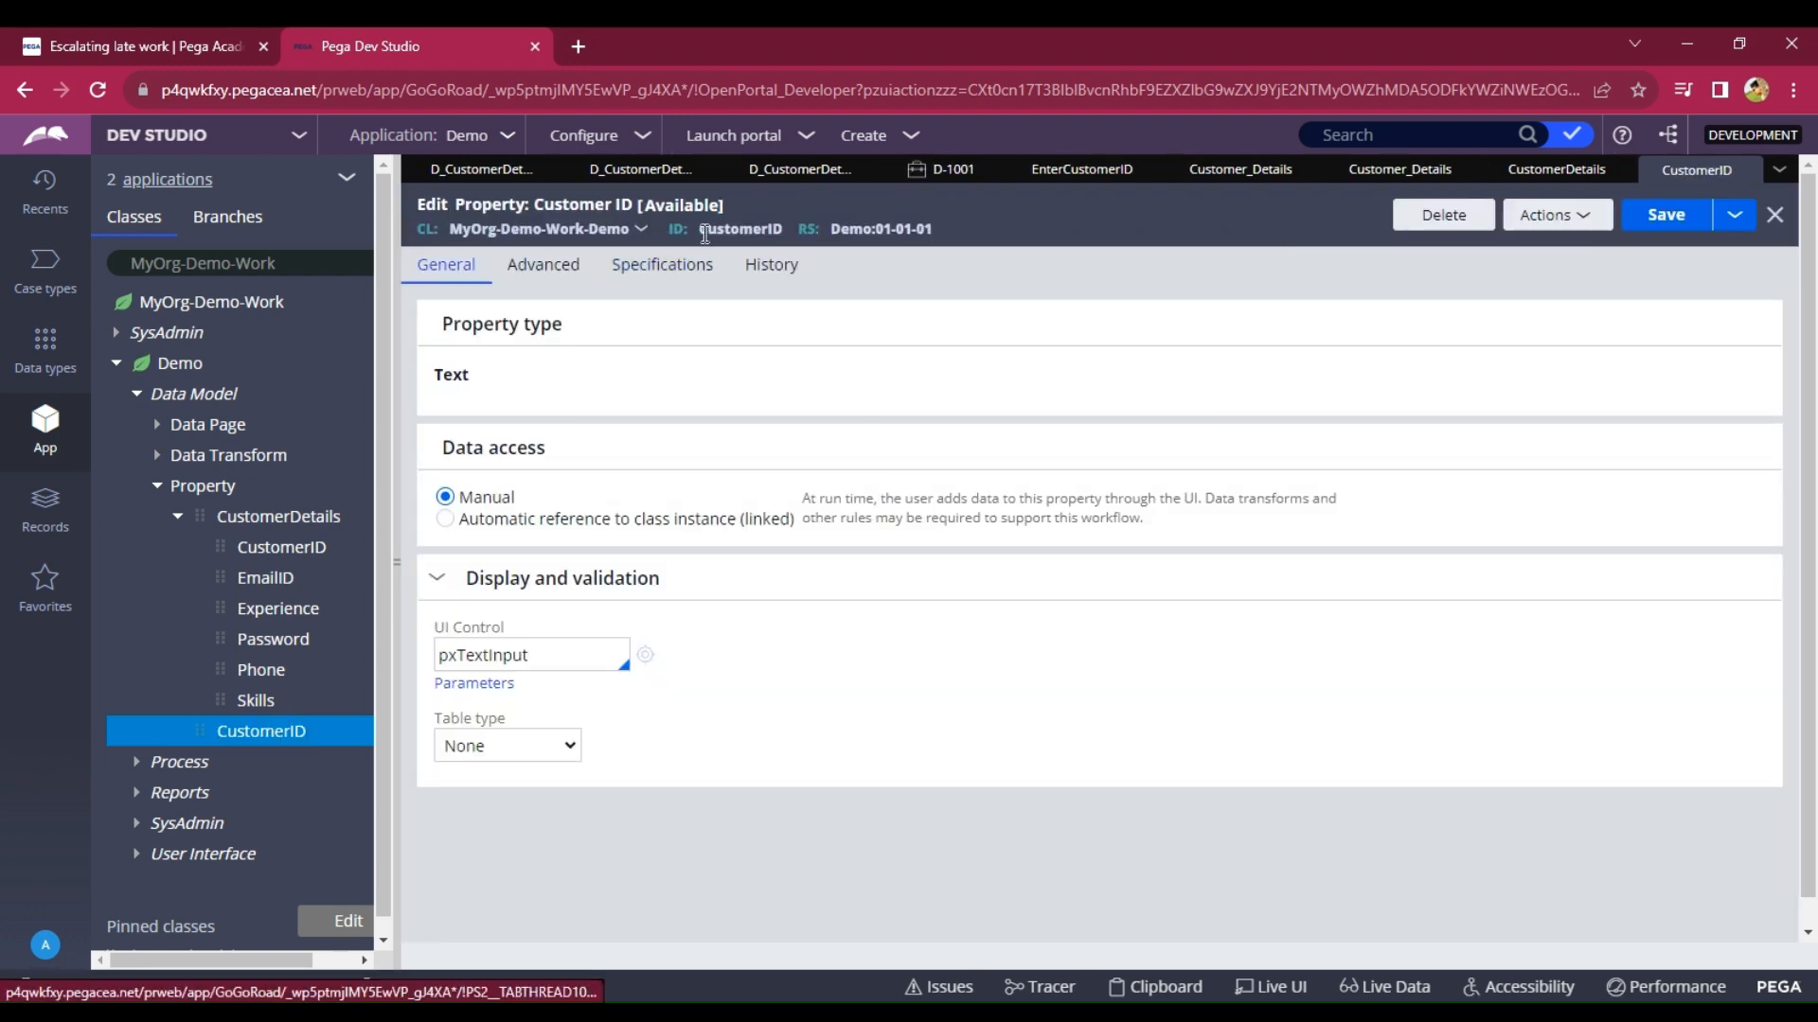
Copy the CustomerID identifier, paste it as the '.CustomerID' data page parameter, and save CustomerDetails.
{"action": "left_click_drag", "start_coordinate": [702, 230], "coordinate": [774, 225]}
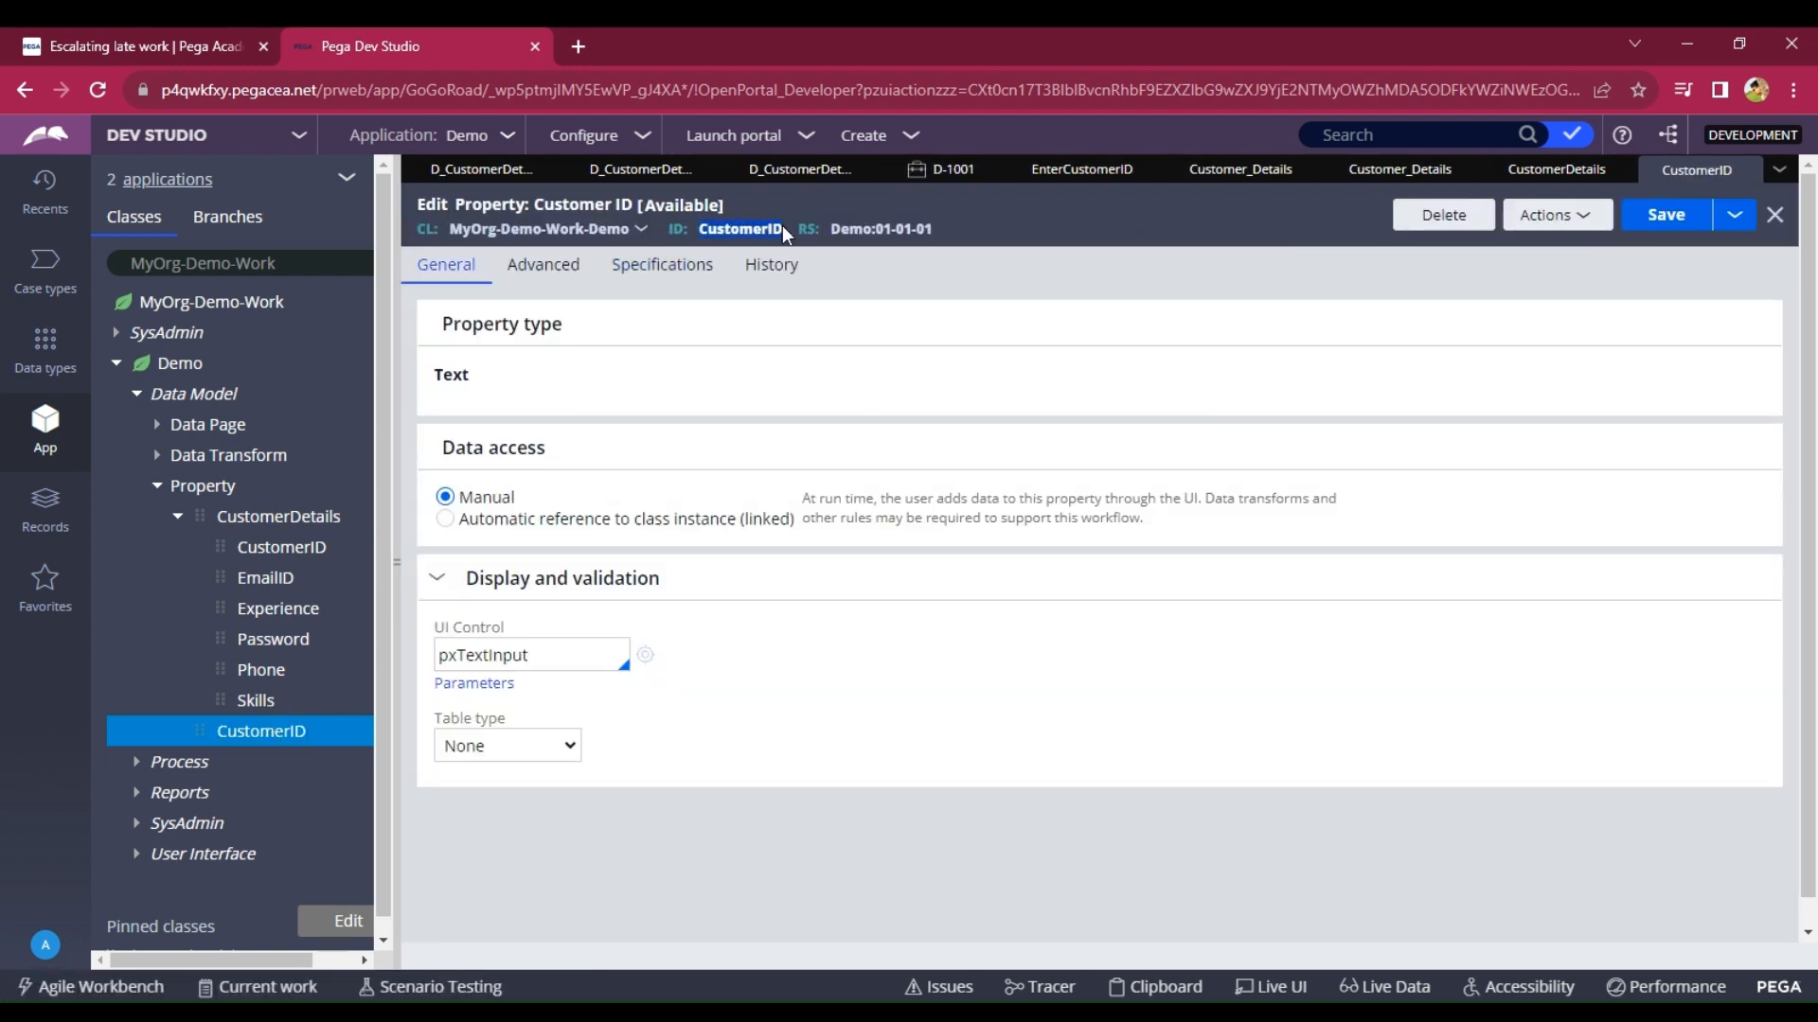
{"action": "left_click", "coordinate": [1557, 169]}
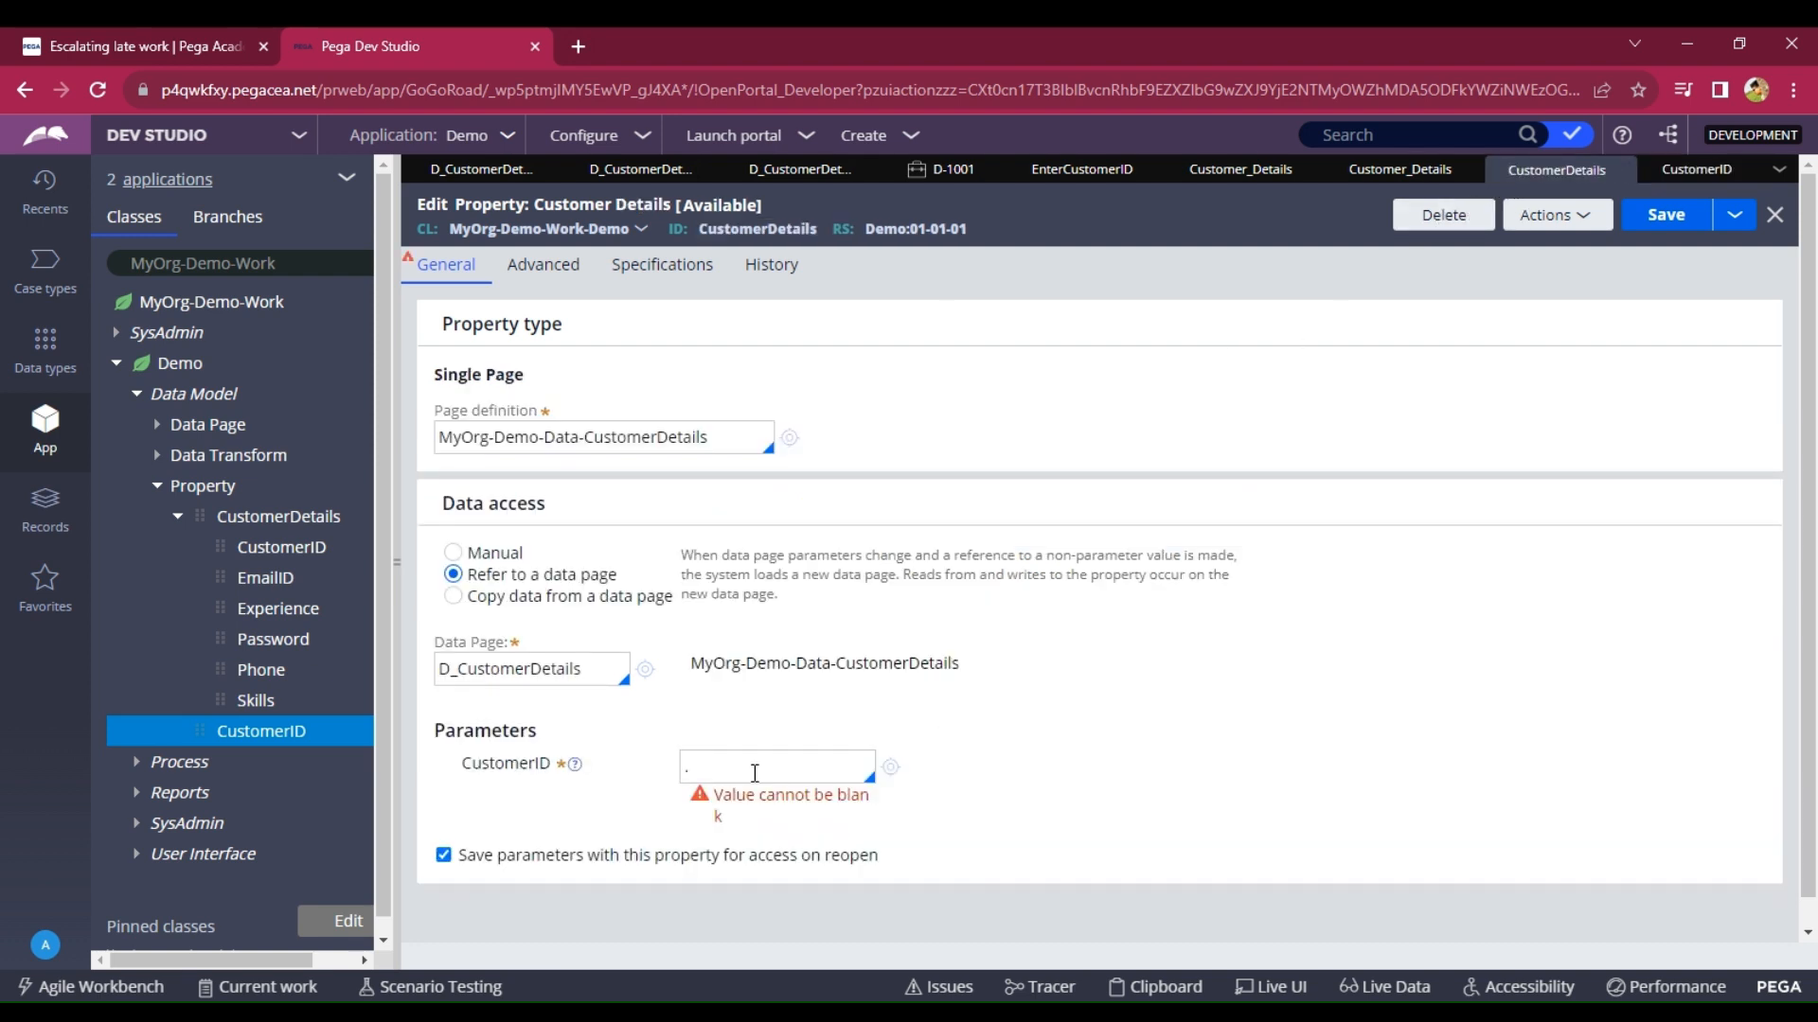
{"action": "type", "text": "CustomerID"}
{"action": "left_click", "coordinate": [1648, 219]}
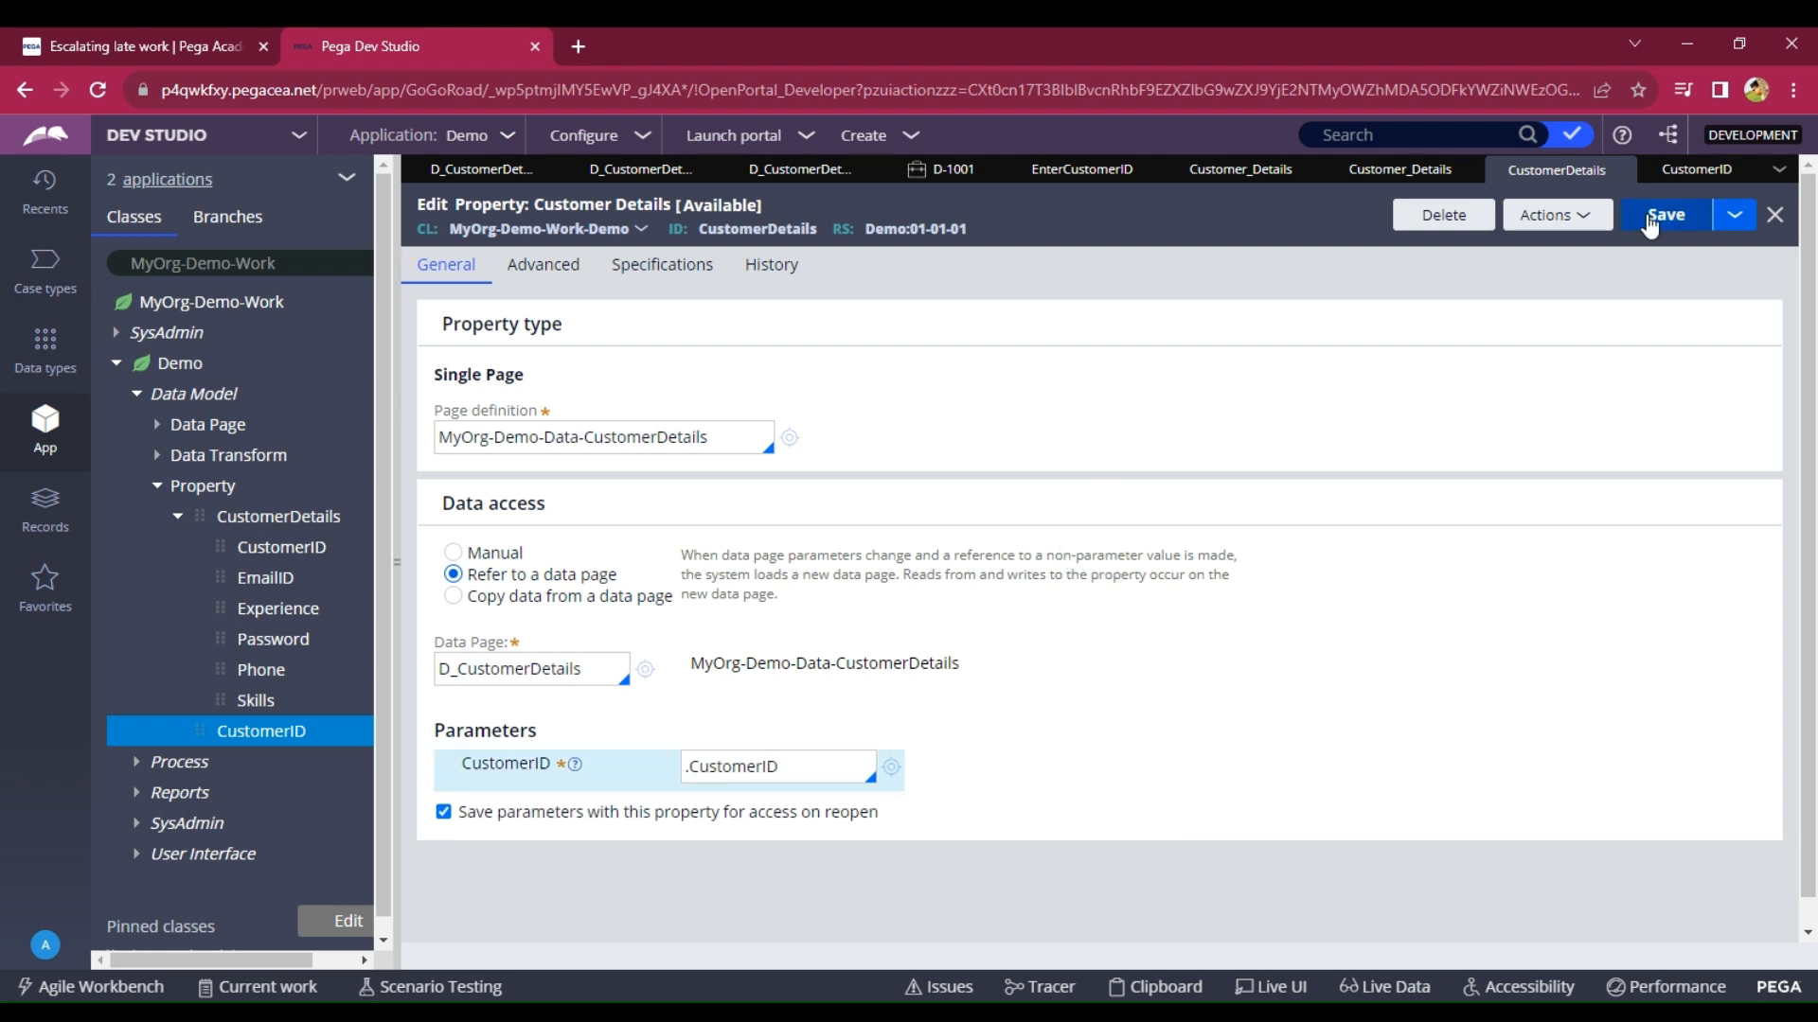
{"action": "left_click", "coordinate": [1779, 169]}
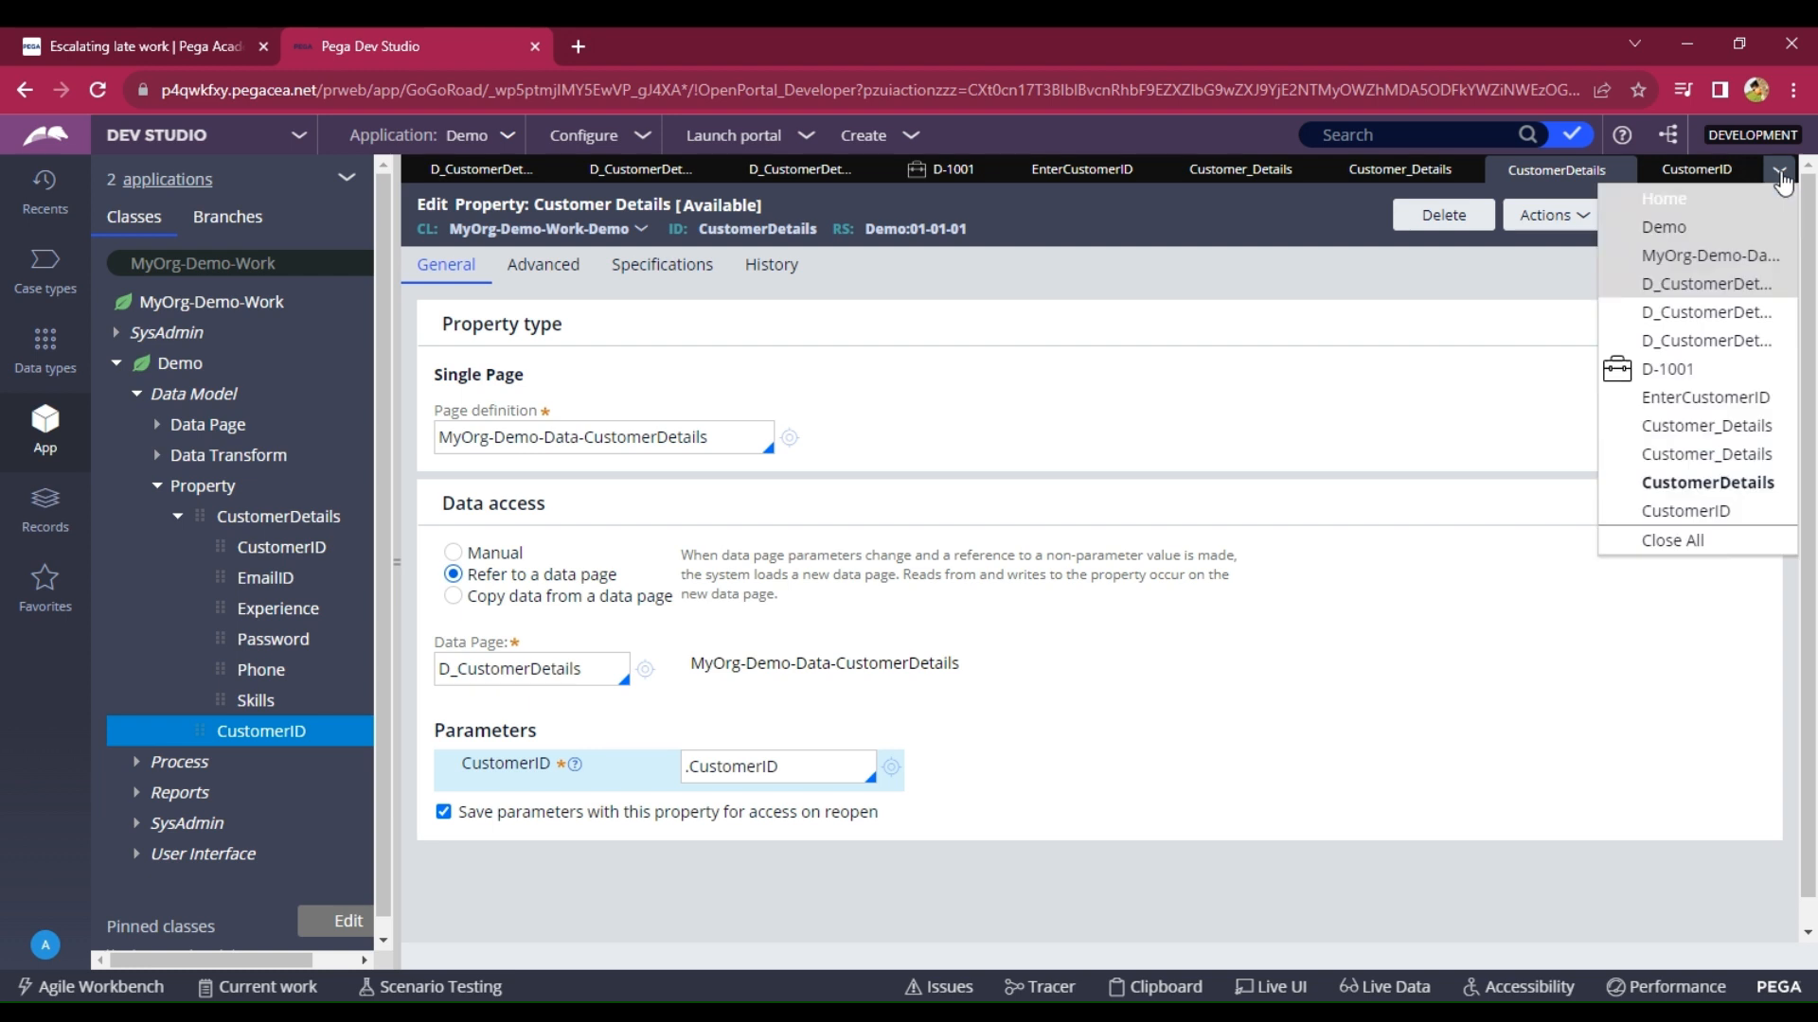
Close all open tabs, dismissing the unsaved-work warning, and start a new Demo case.
{"action": "left_click", "coordinate": [1671, 540]}
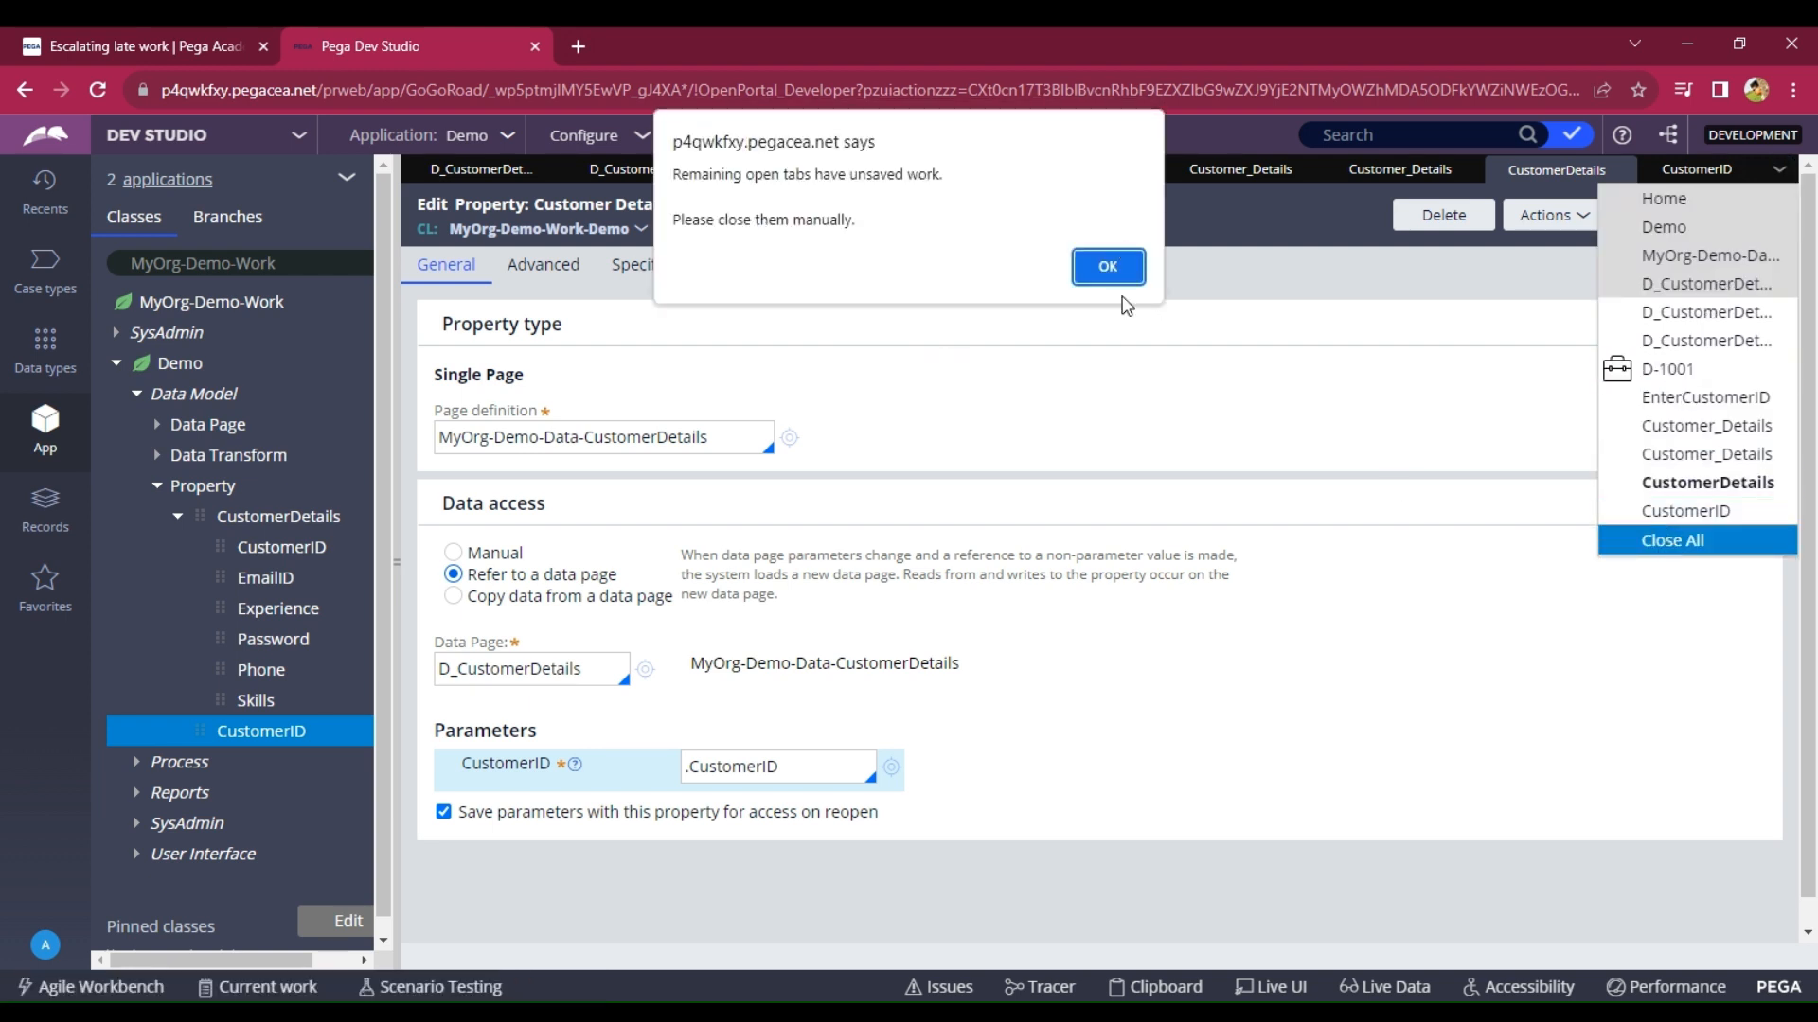
{"action": "left_click", "coordinate": [1109, 269]}
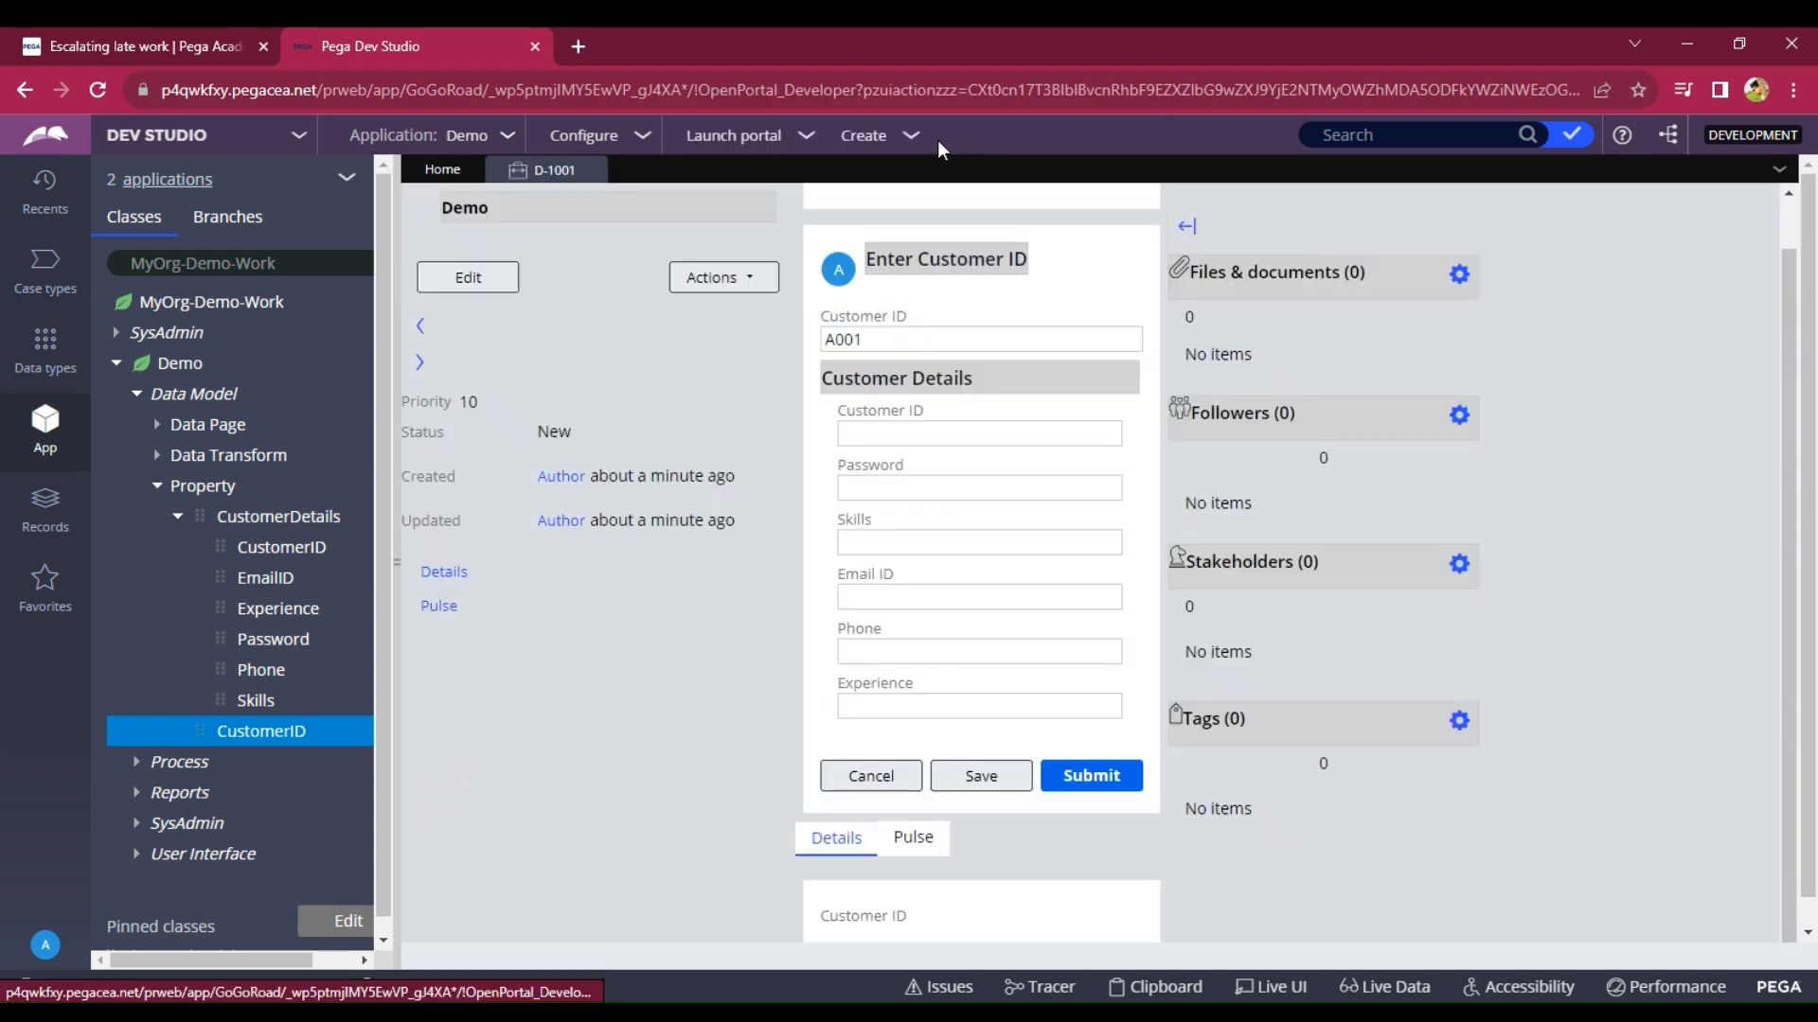
{"action": "left_click", "coordinate": [913, 144]}
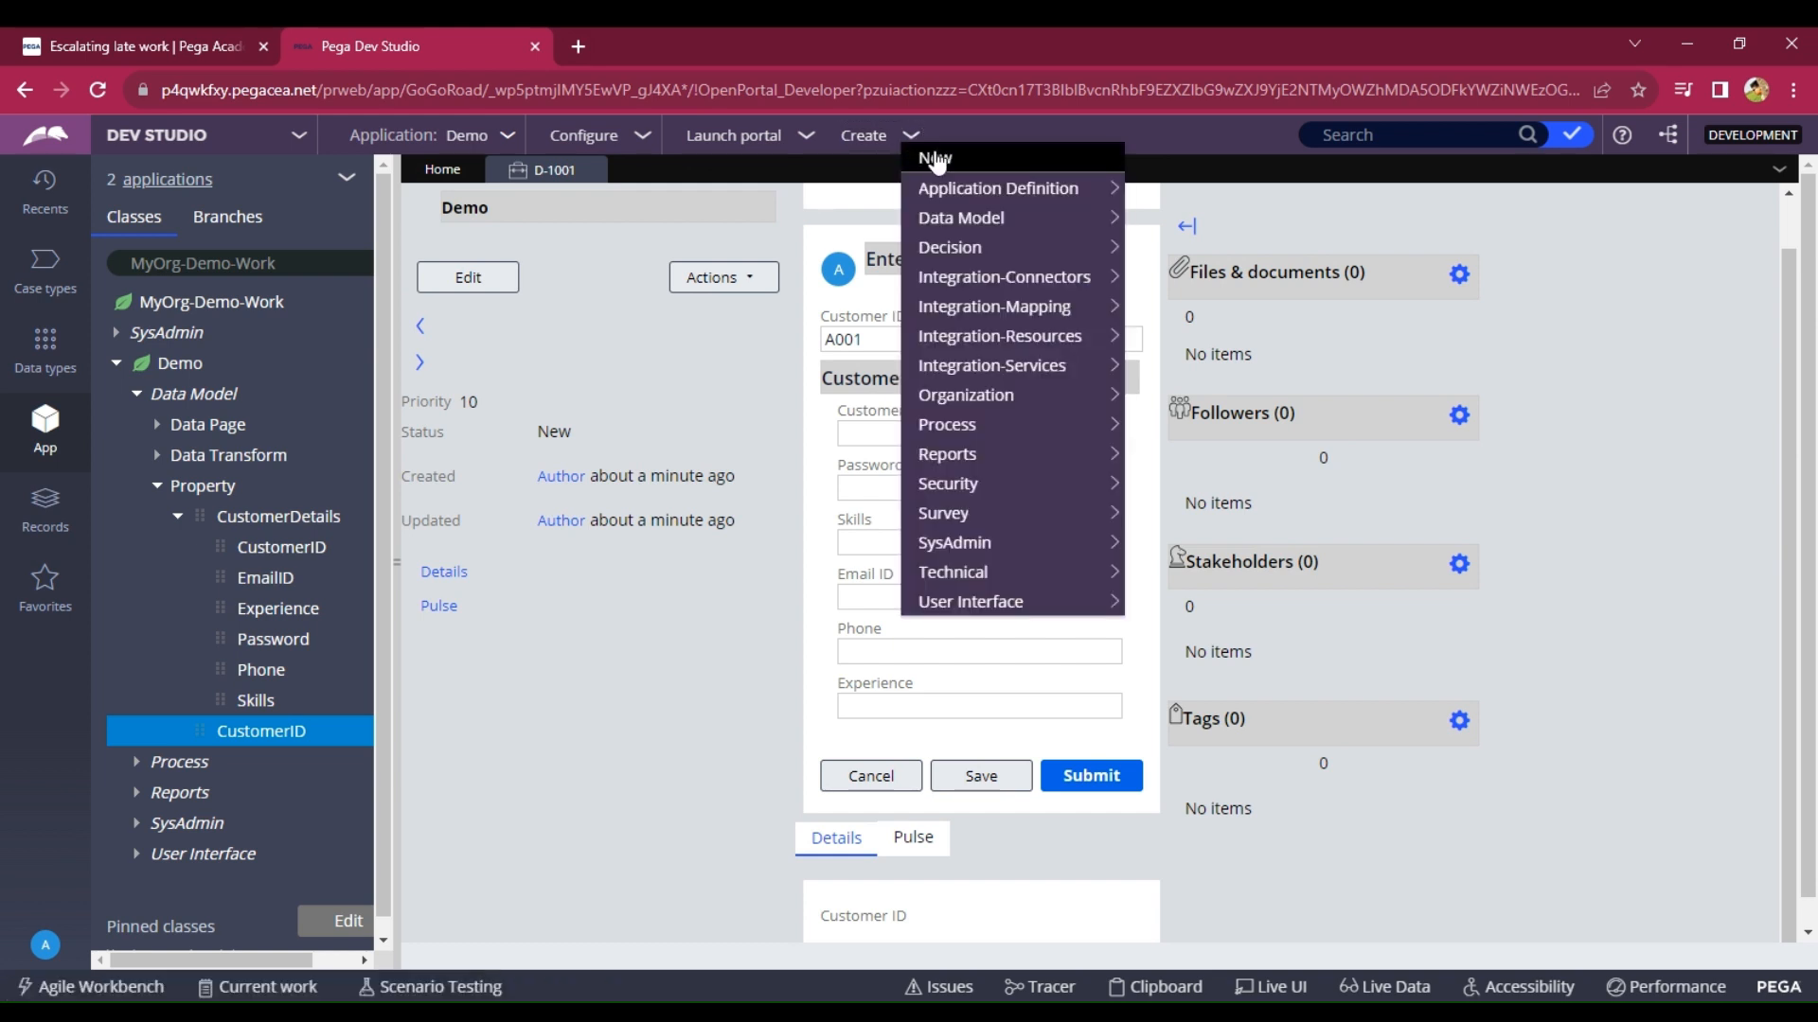
{"action": "left_click", "coordinate": [1140, 159]}
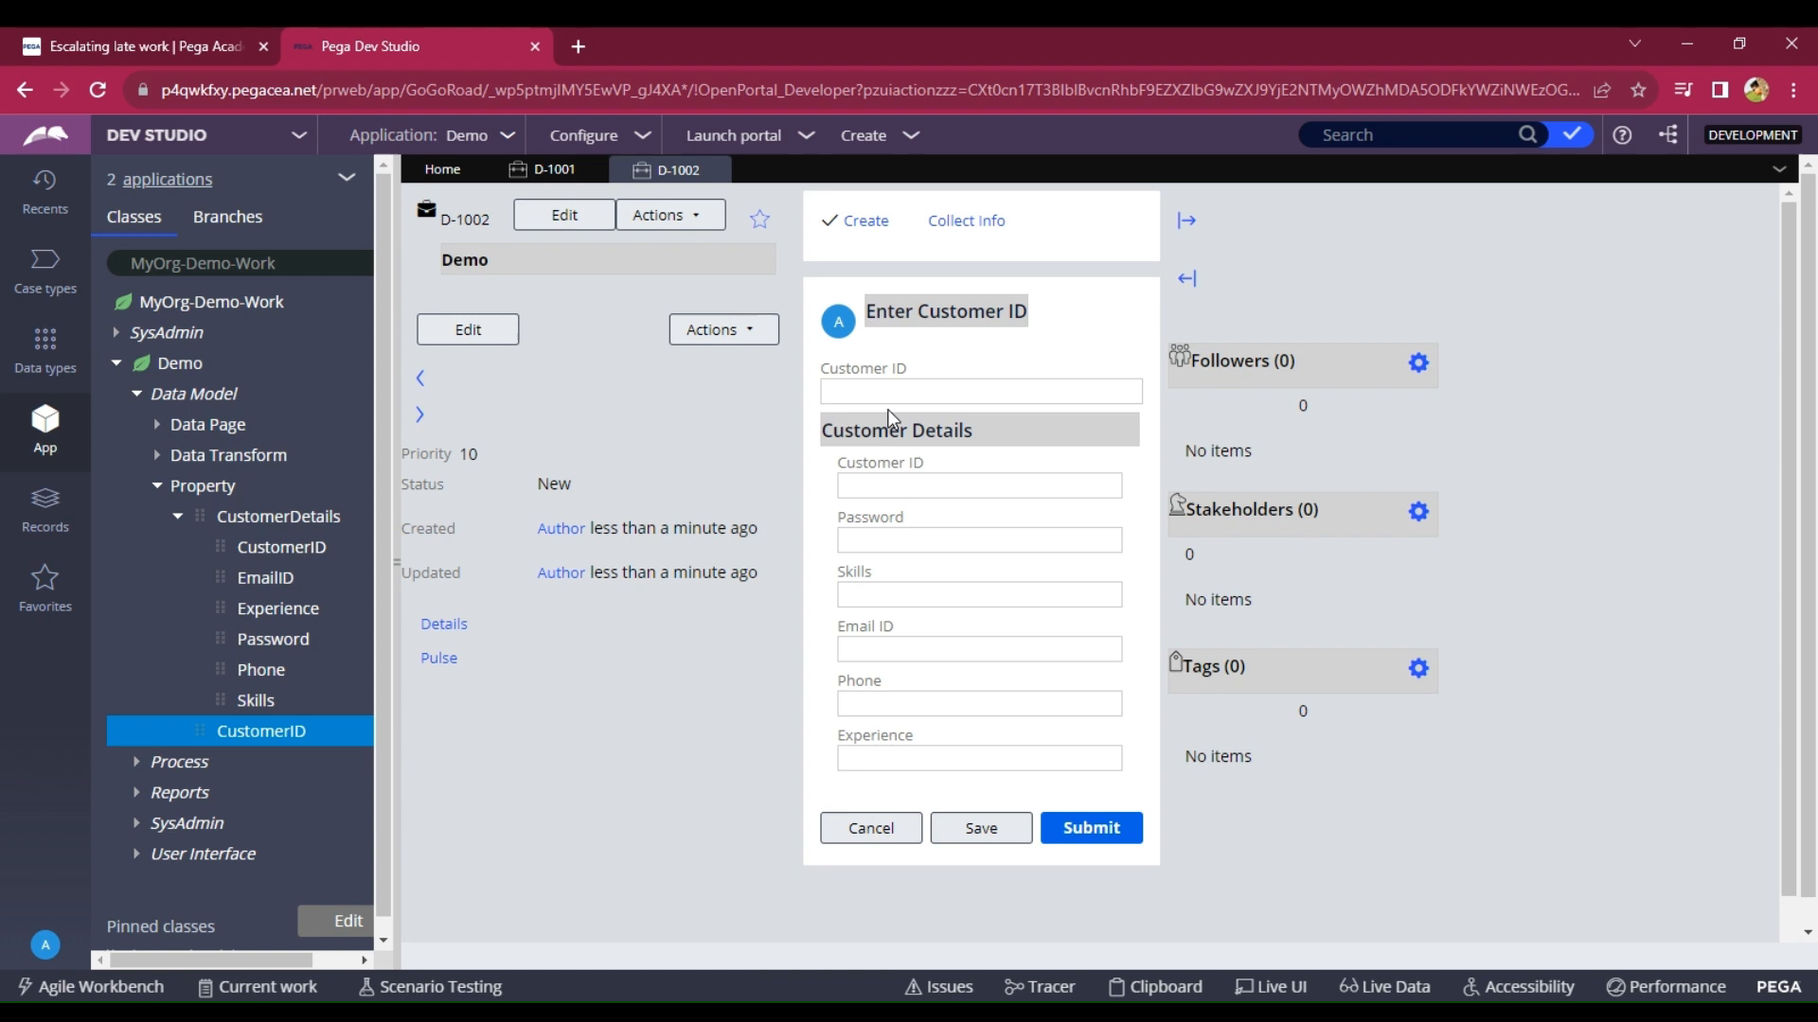
Enter Customer ID A001 in case D-1002 and confirm Customer Details auto-fills.
{"action": "left_click", "coordinate": [886, 389]}
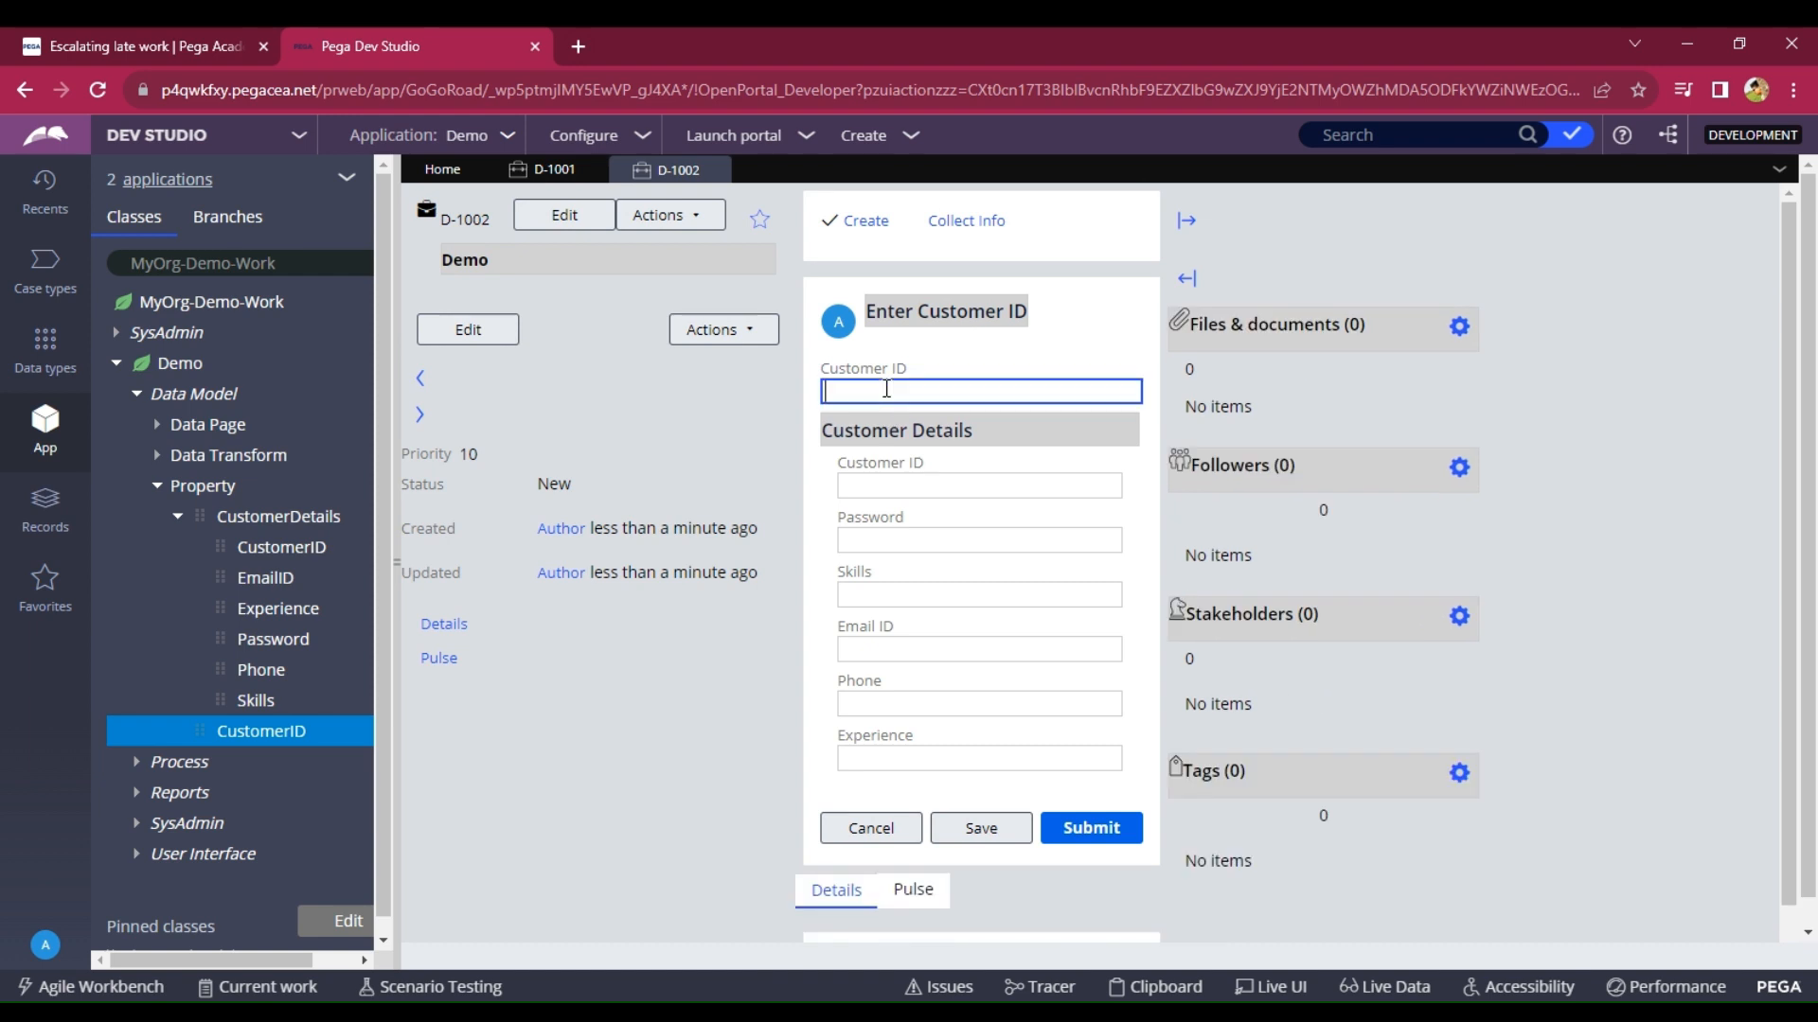
{"action": "type", "text": "A001"}
{"action": "left_click", "coordinate": [964, 833]}
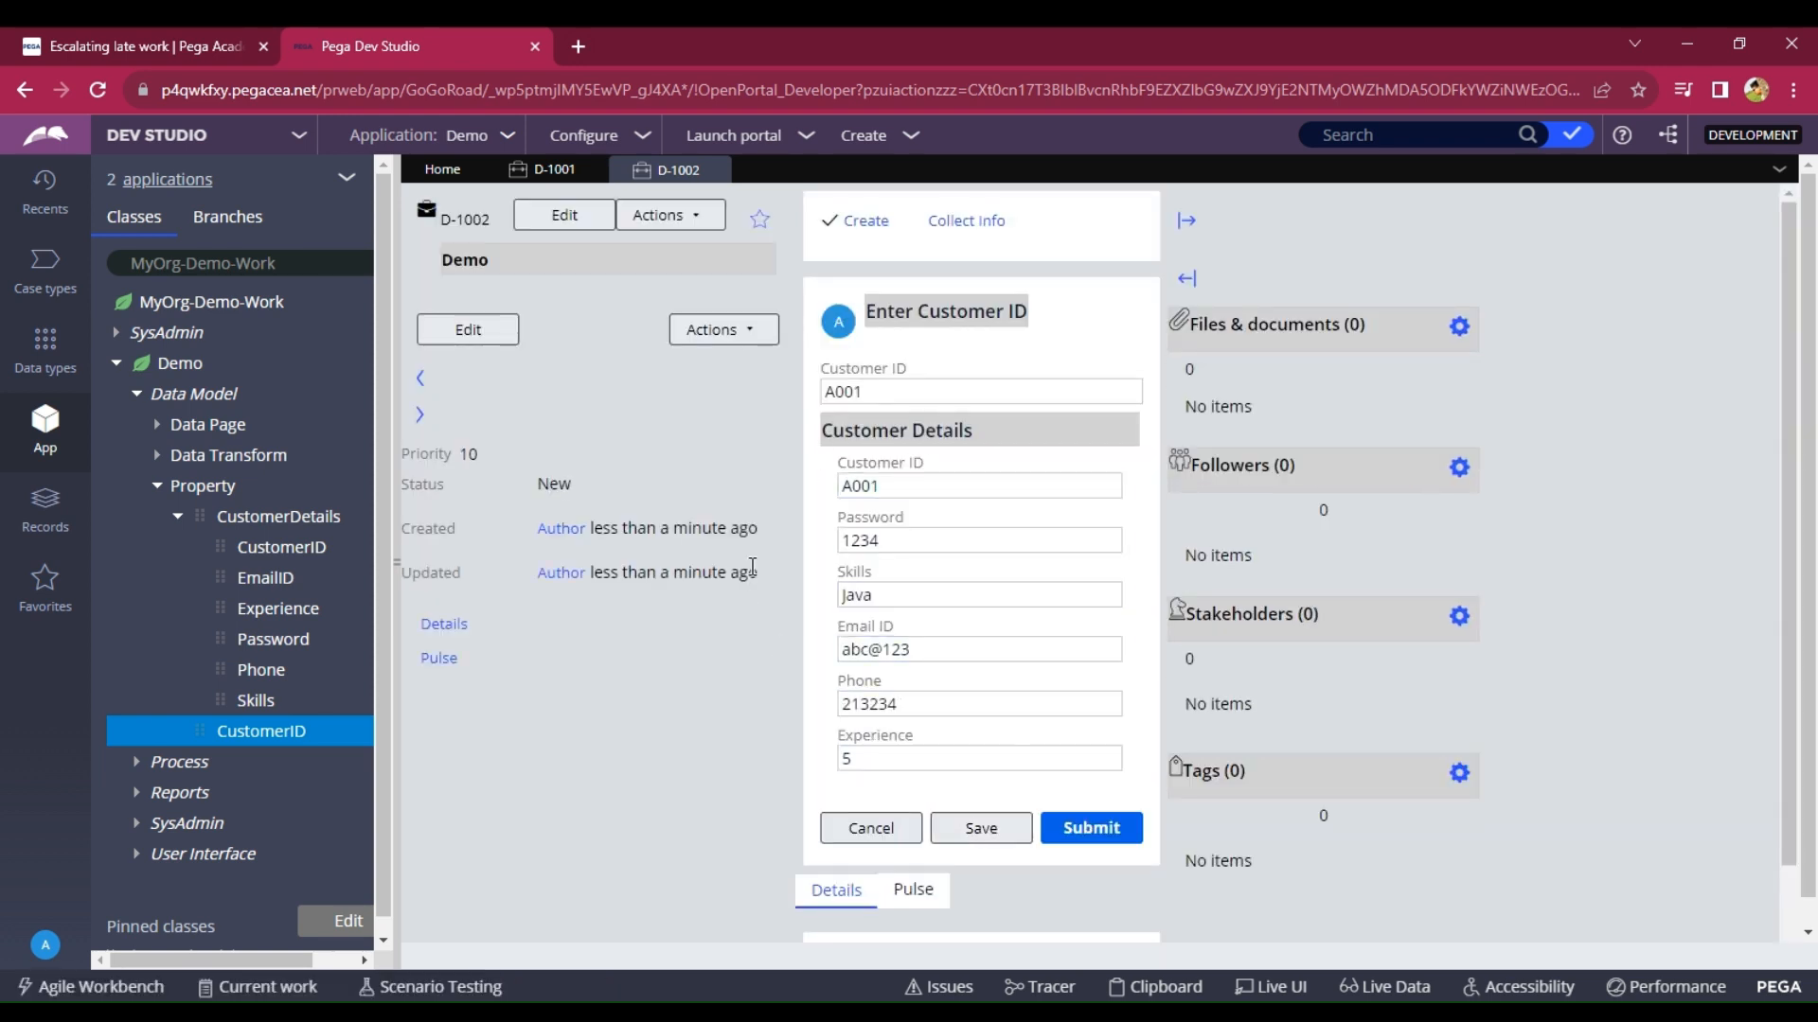
{"action": "left_click_drag", "start_coordinate": [980, 439], "coordinate": [825, 438]}
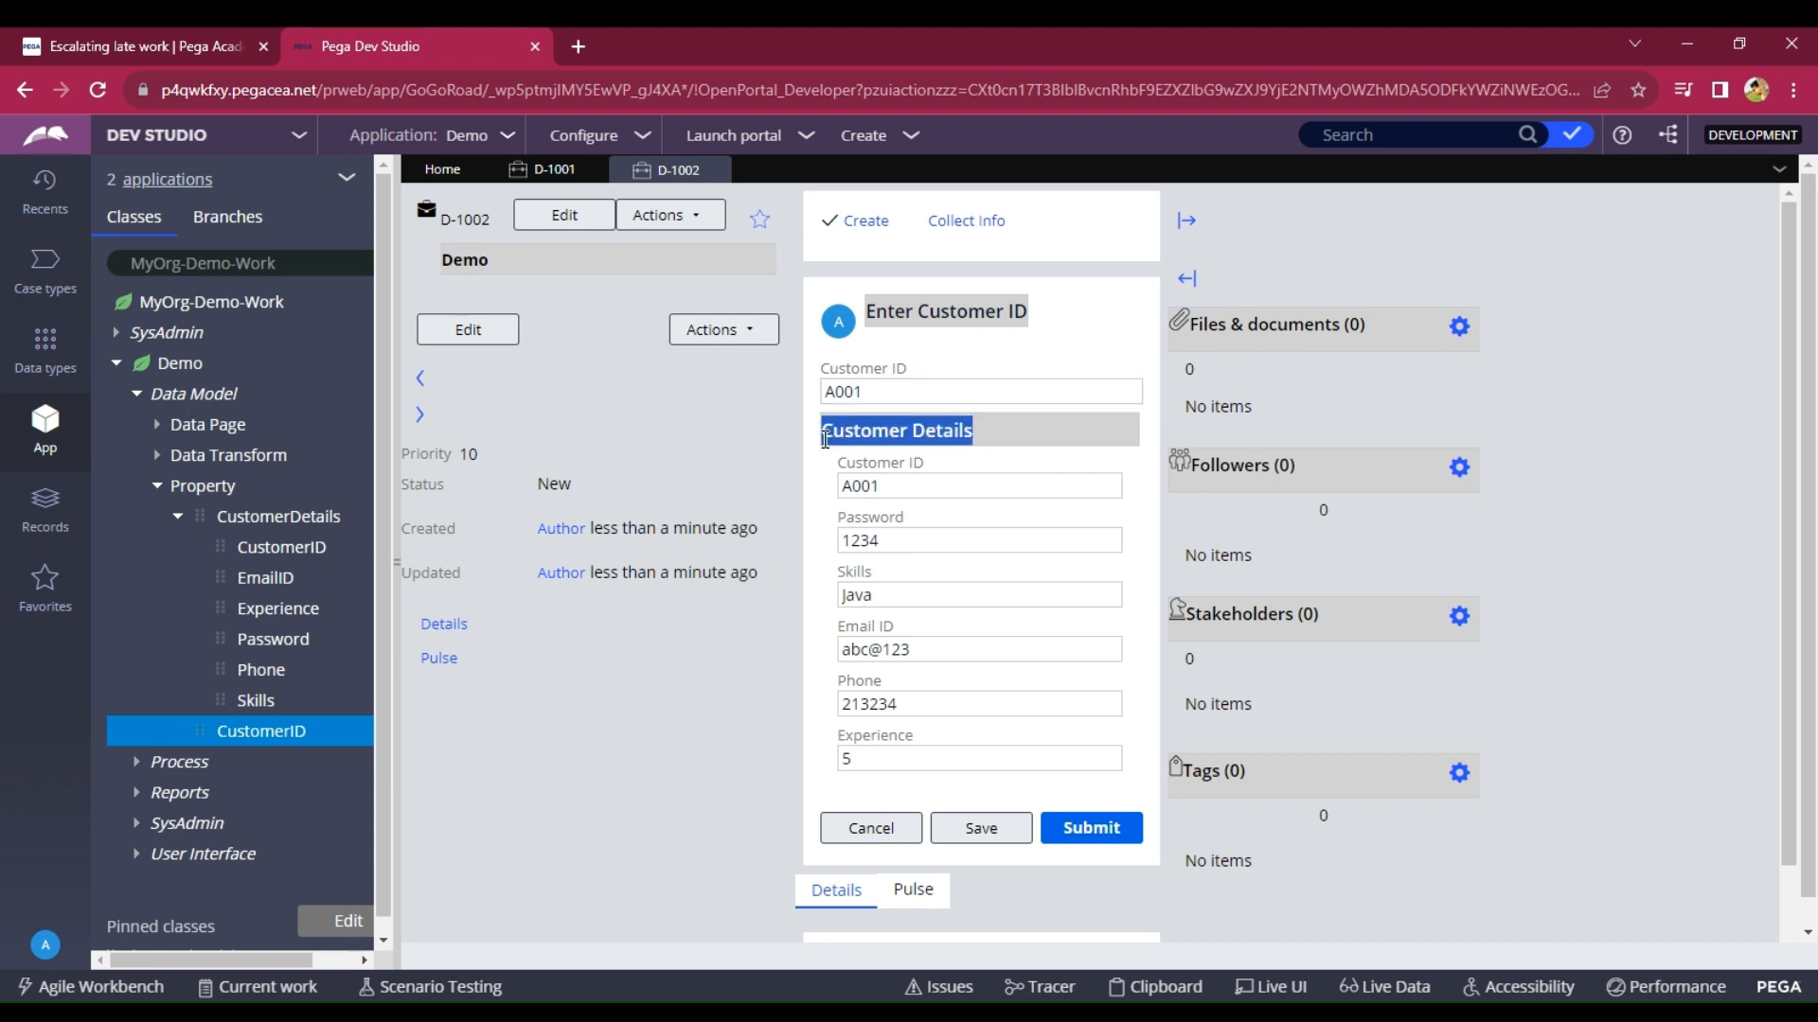
{"action": "left_click", "coordinate": [276, 521]}
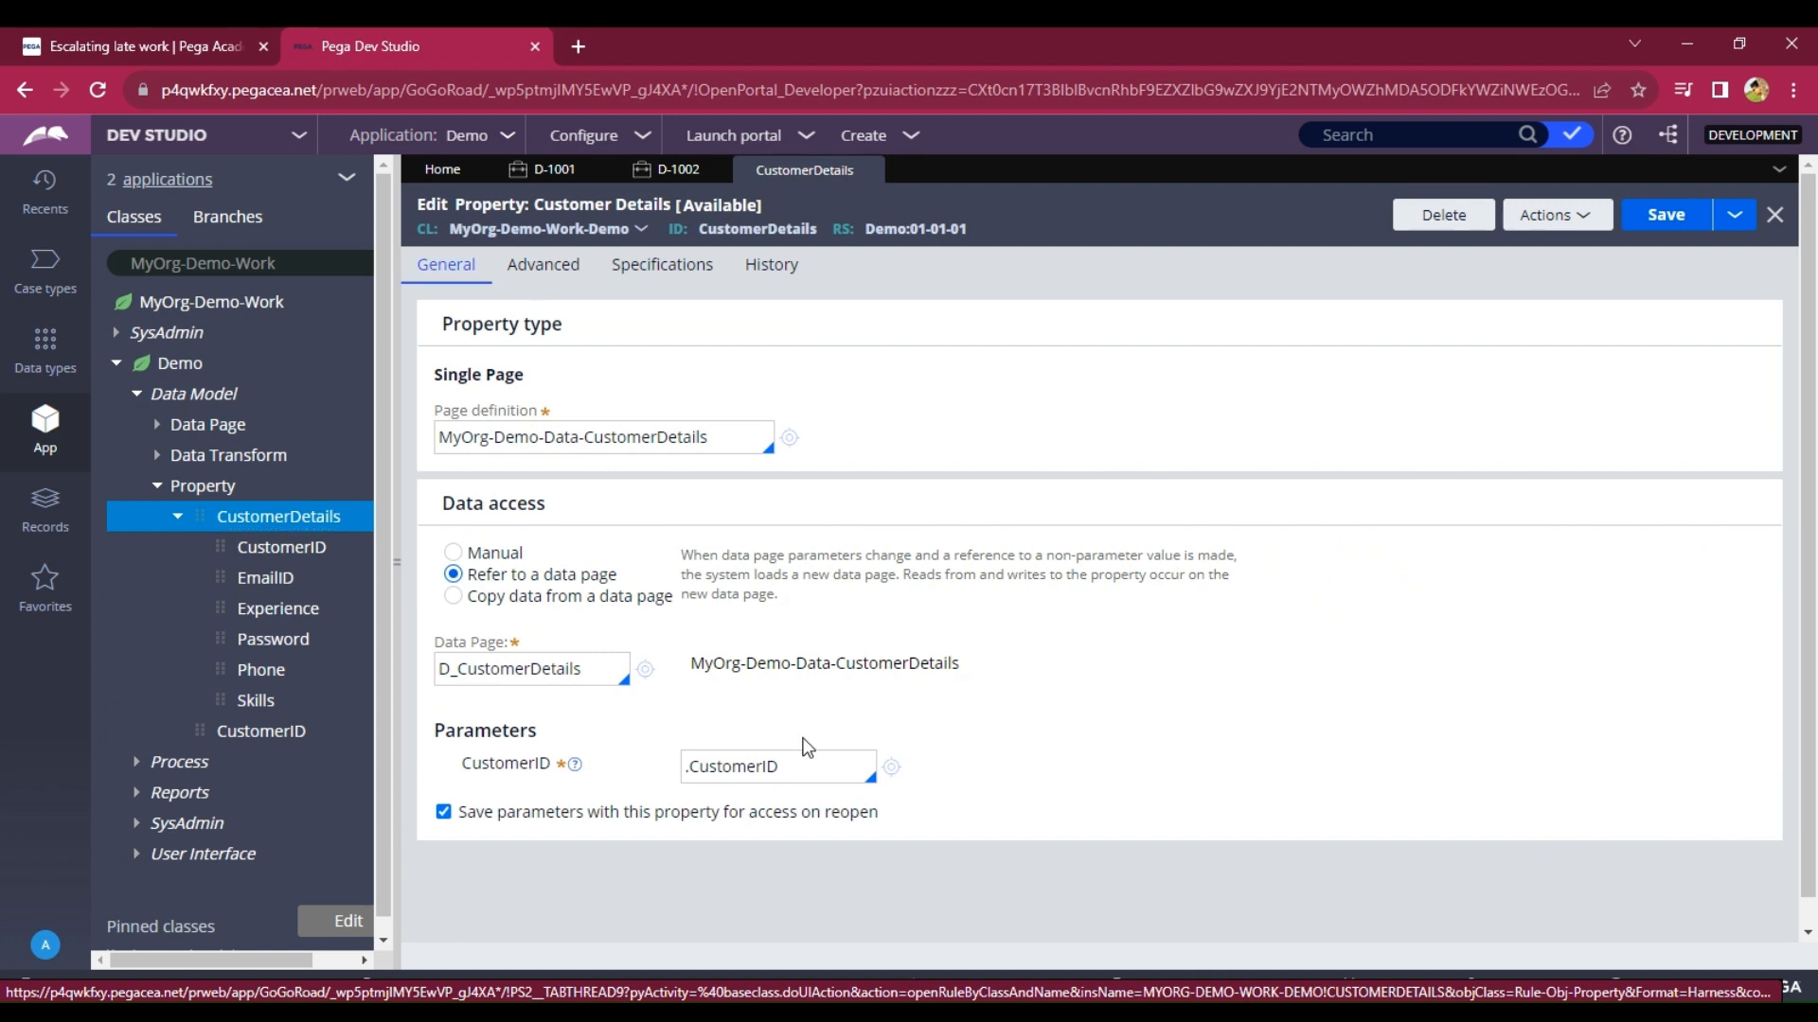
Compare the .CustomerID parameter with the Customer ID A001 entered on case D-1002.
{"action": "left_click_drag", "start_coordinate": [824, 769], "coordinate": [666, 790]}
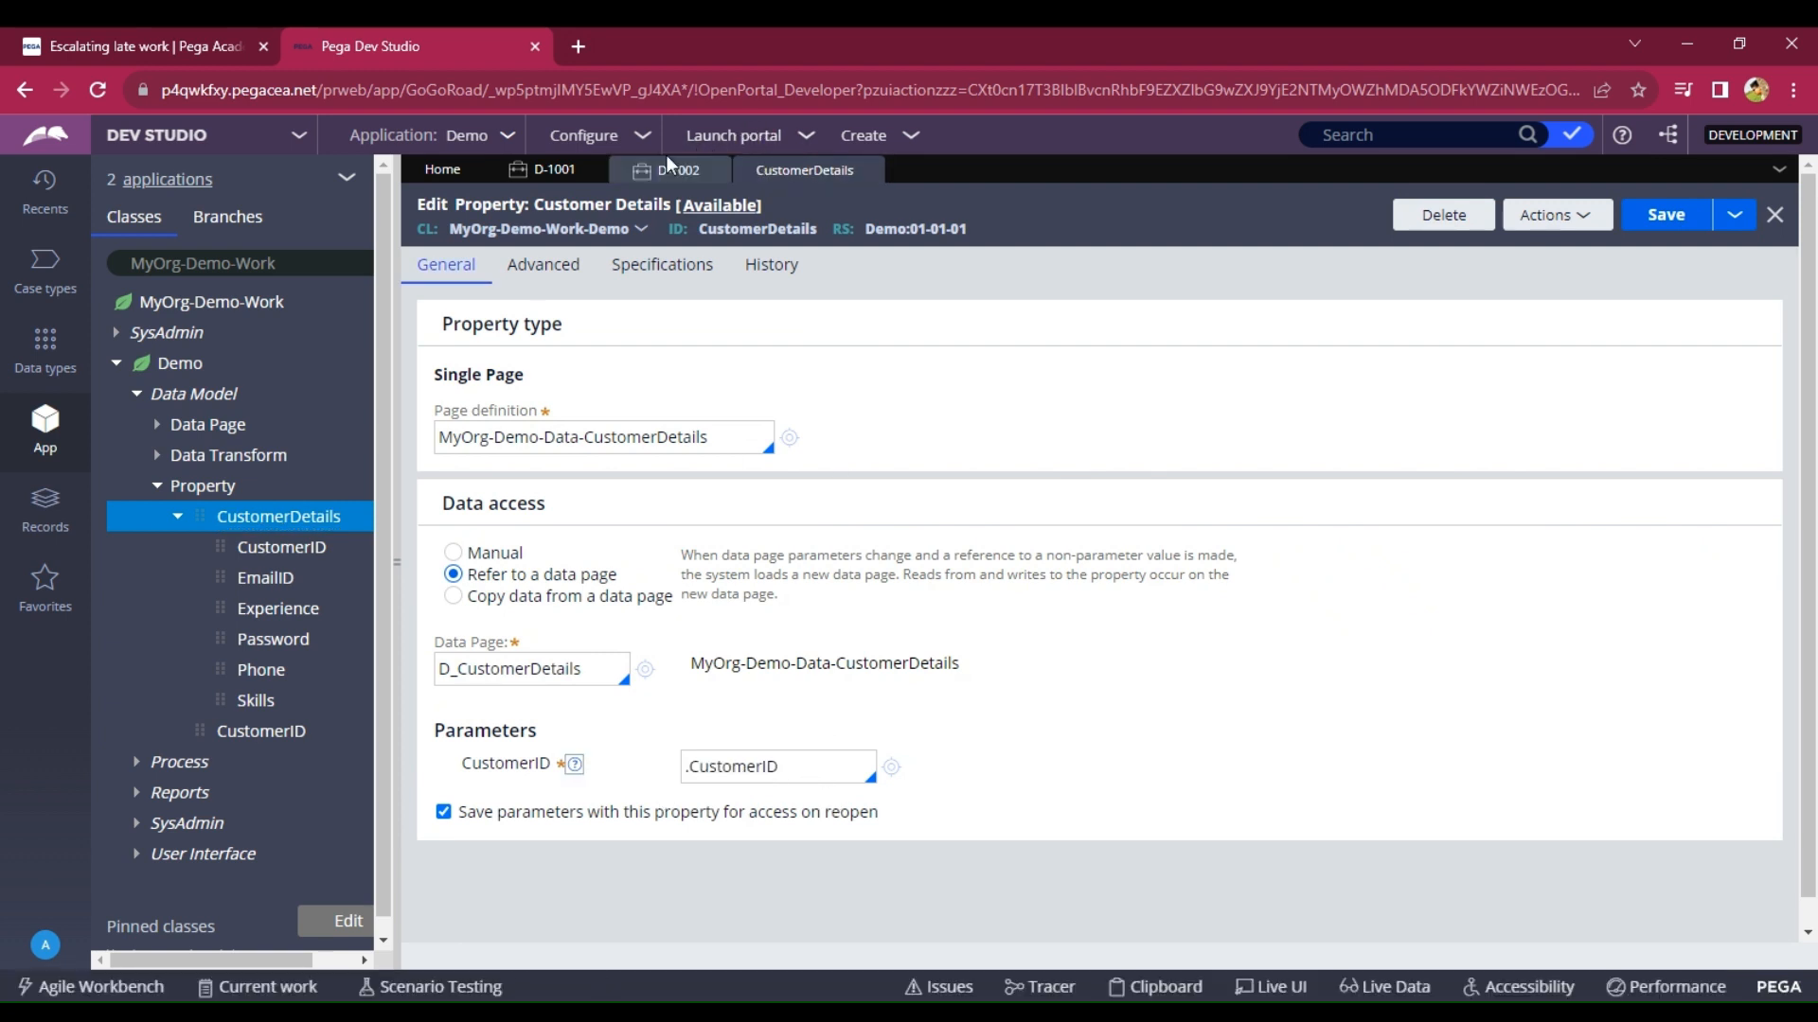
{"action": "left_click", "coordinate": [653, 175]}
{"action": "left_click_drag", "start_coordinate": [938, 392], "coordinate": [818, 380]}
{"action": "left_click", "coordinate": [903, 388]}
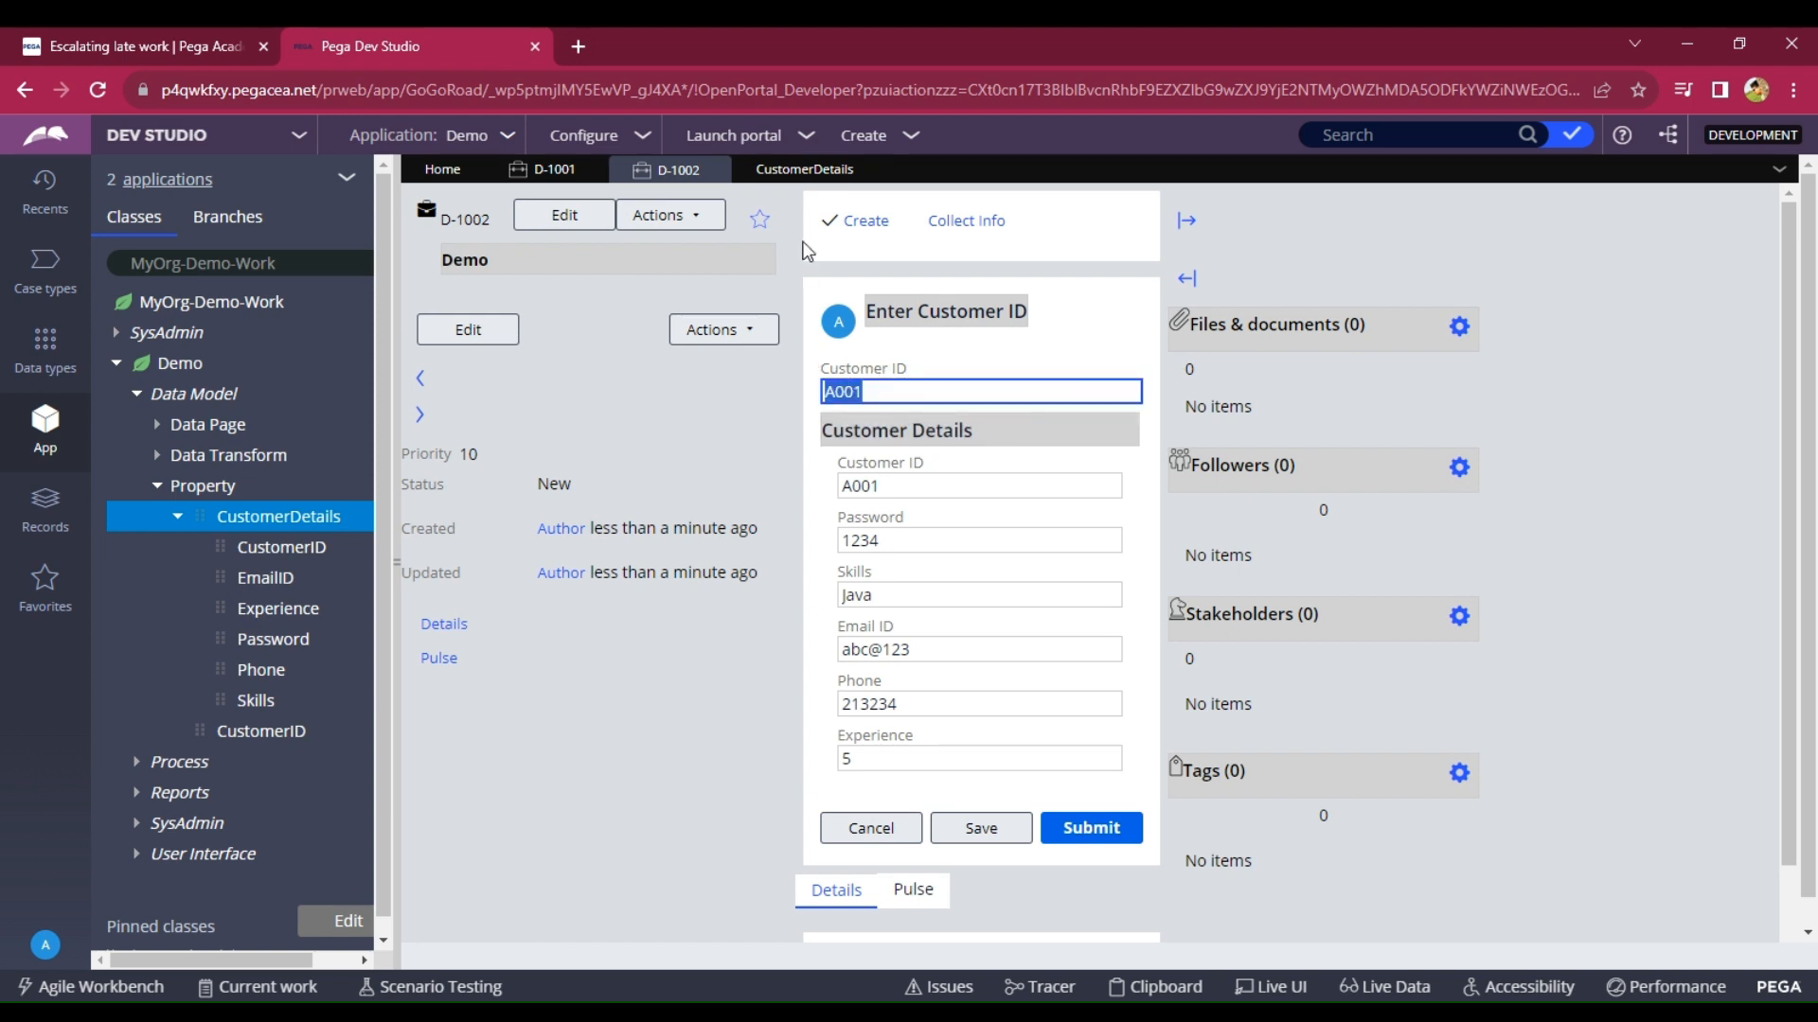
Replace the CustomerID parameter with literal A001 and open the D_CustomerDetails data page.
{"action": "left_click", "coordinate": [796, 177]}
{"action": "triple_click", "coordinate": [799, 770]}
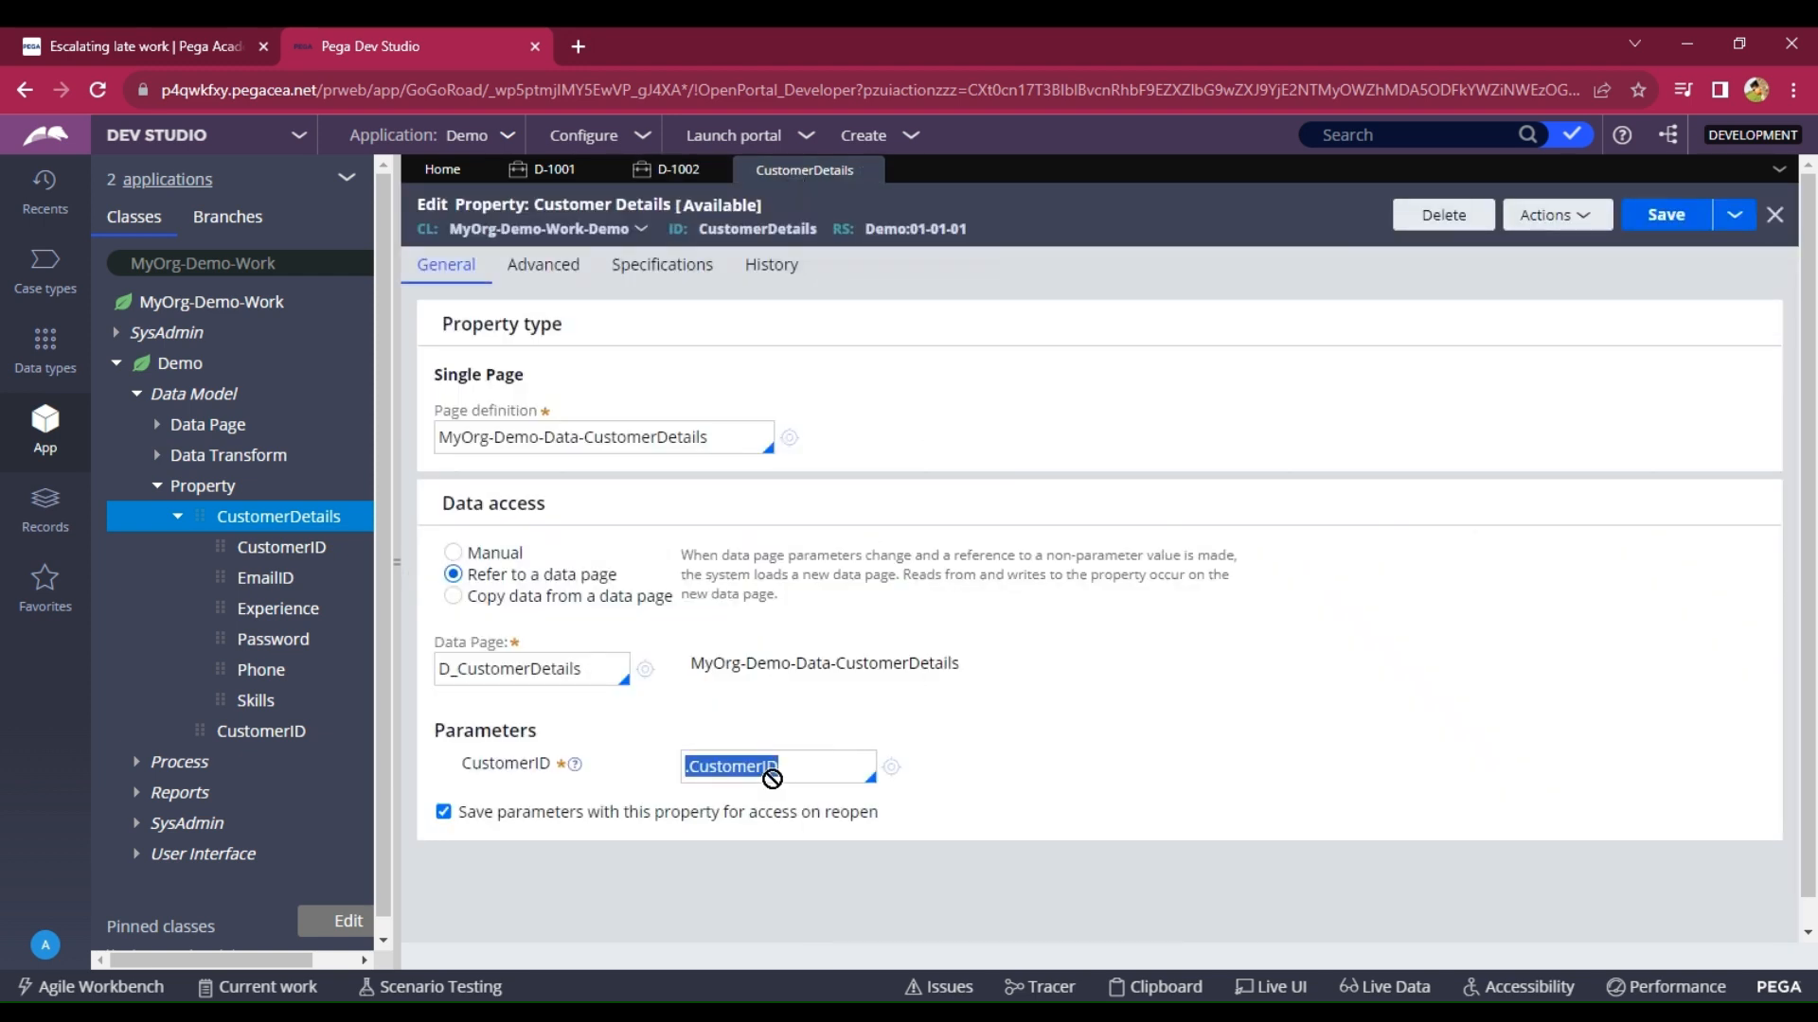
{"action": "key", "text": "BackSpace"}
{"action": "type", "text": "A001"}
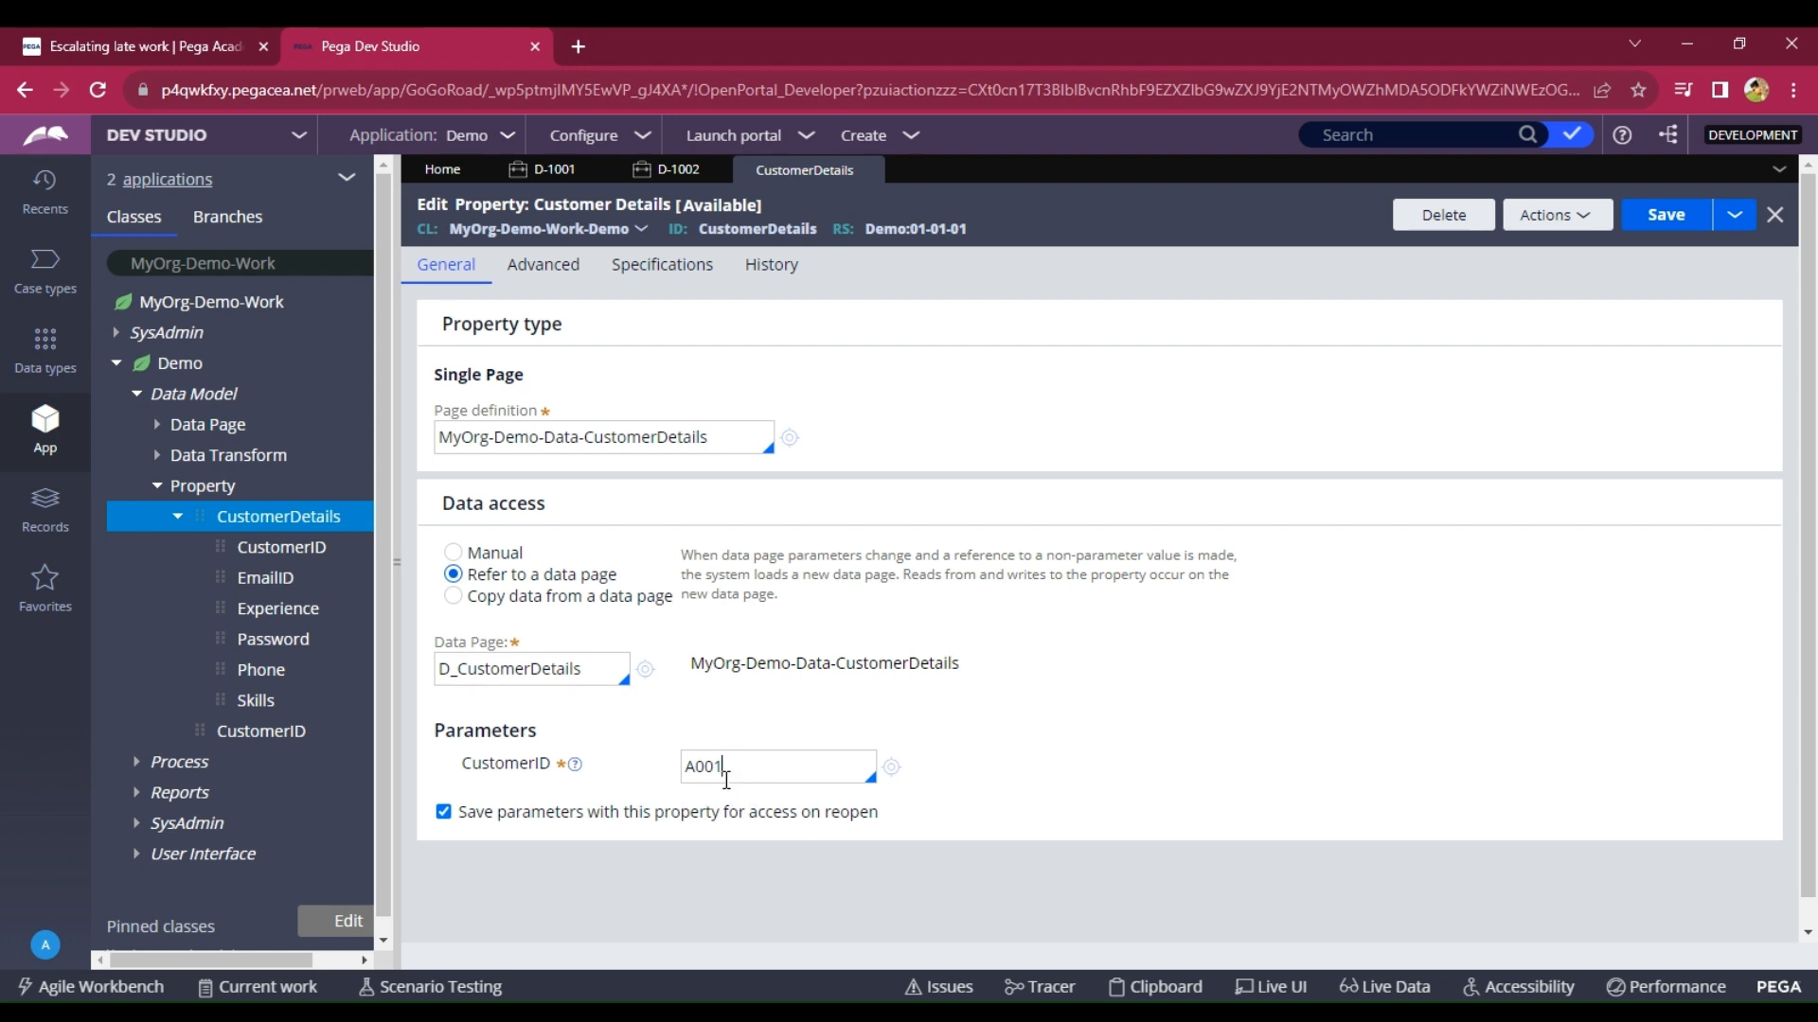
{"action": "left_click", "coordinate": [539, 676]}
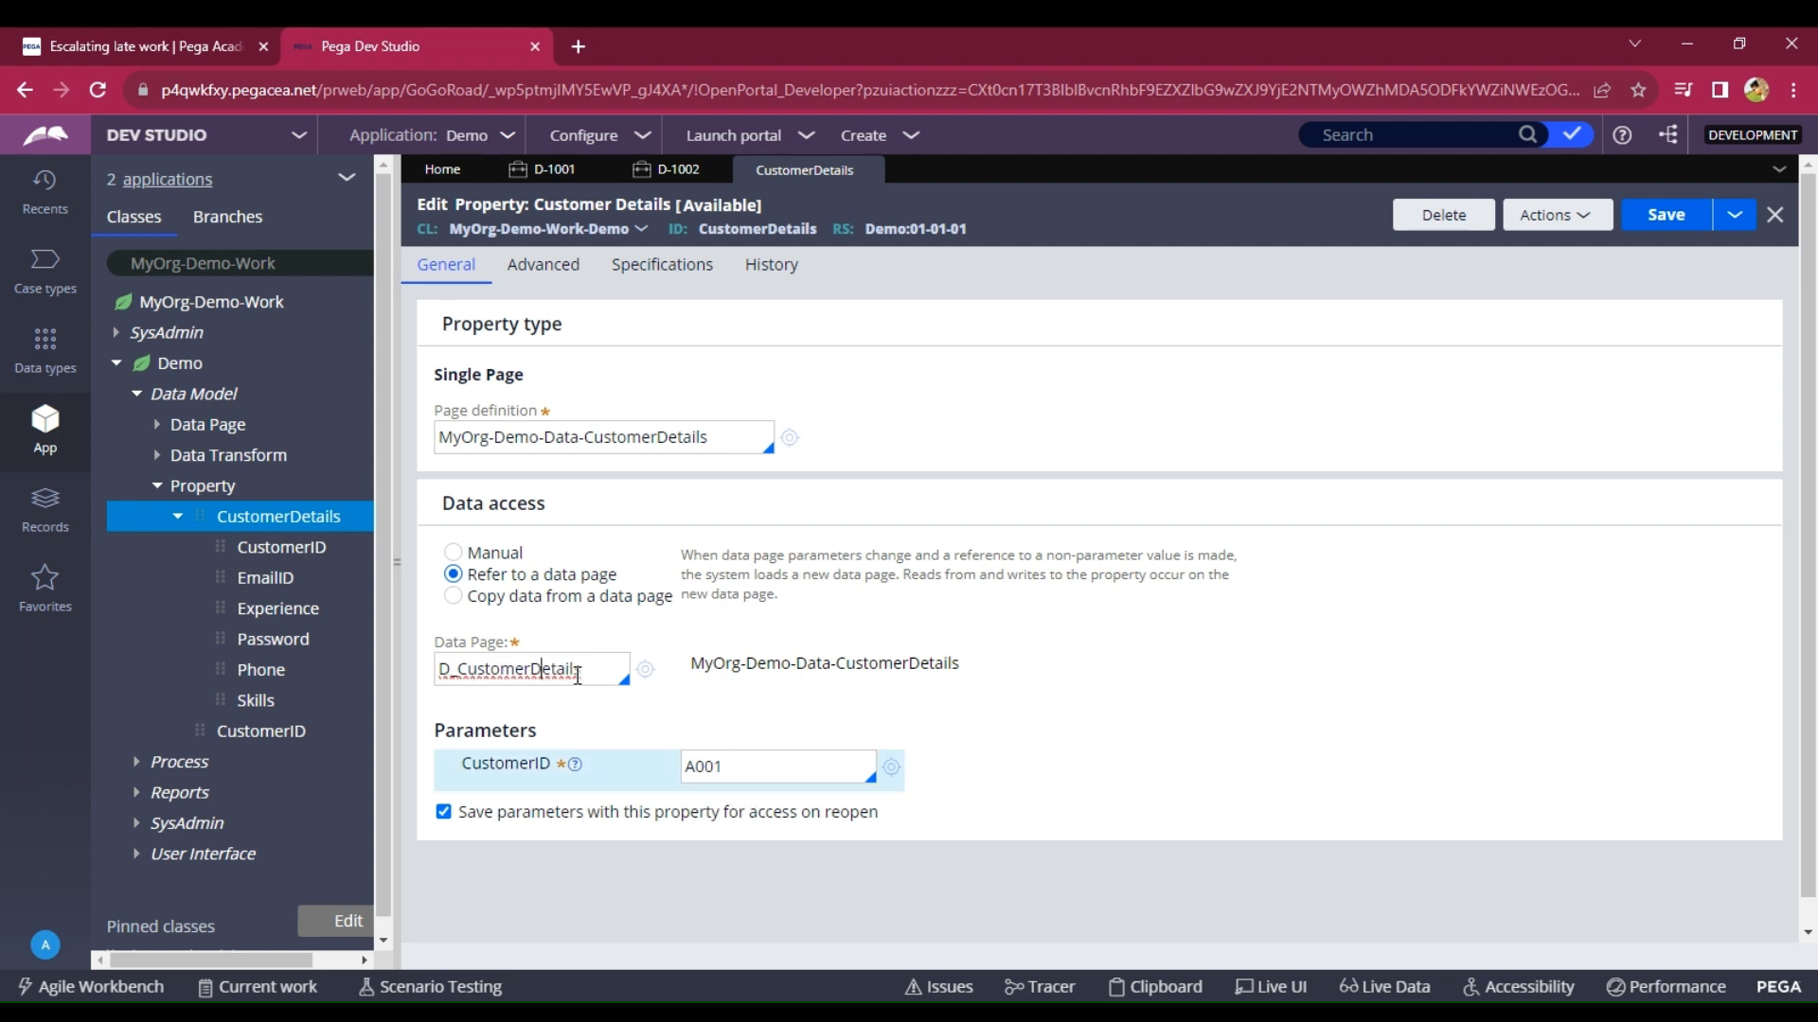
{"action": "left_click", "coordinate": [648, 674]}
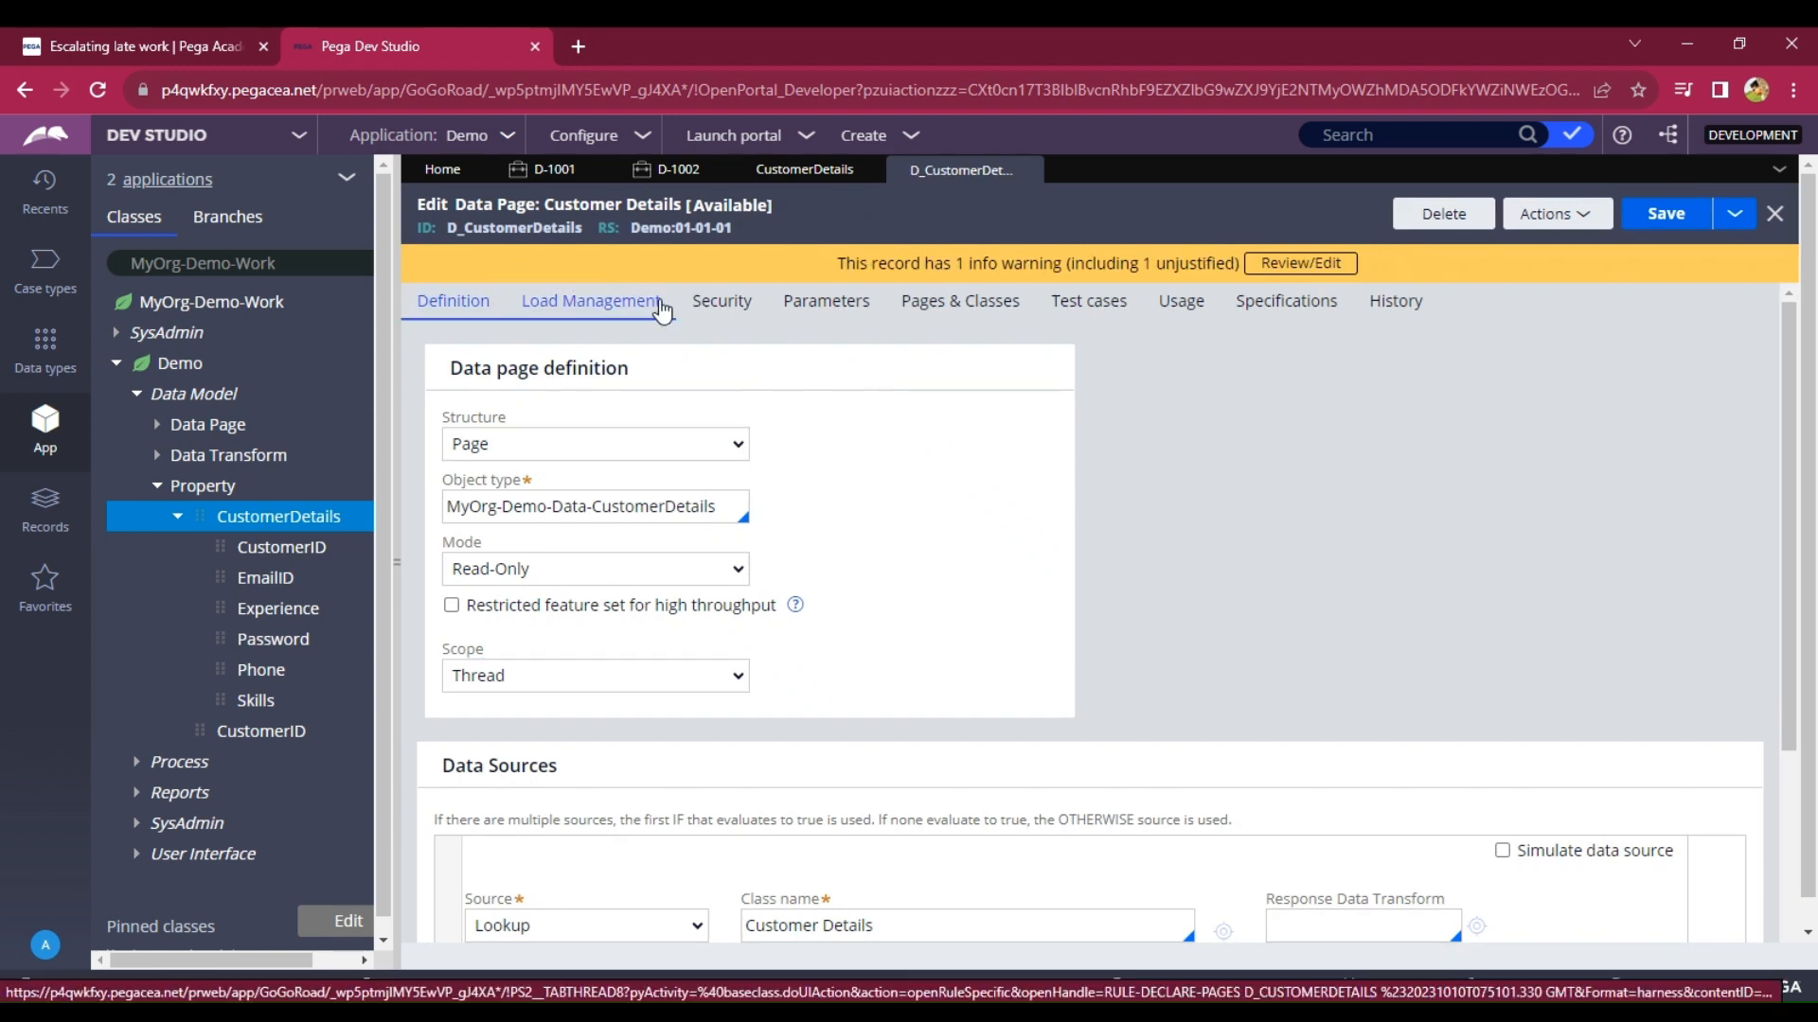
Review the Customer Details data type's sources and local records A001 and A002, then return to D-1002.
{"action": "left_click", "coordinate": [45, 351]}
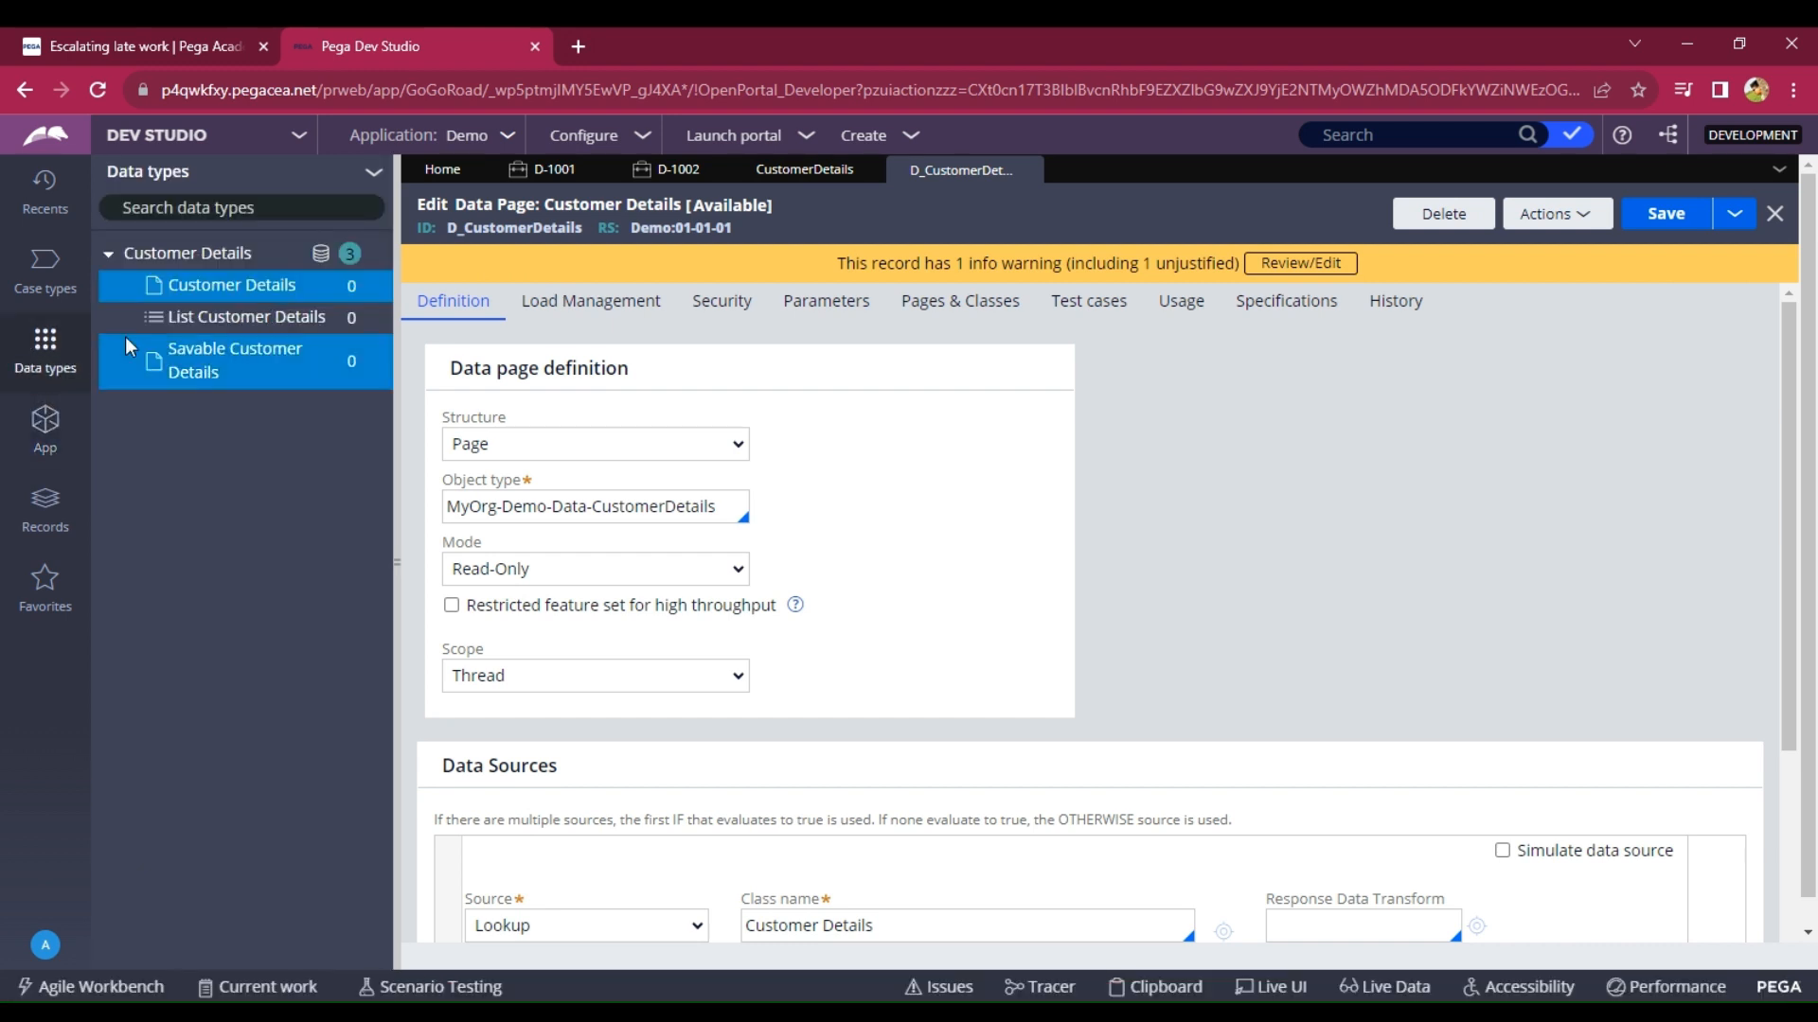
{"action": "left_click", "coordinate": [206, 254]}
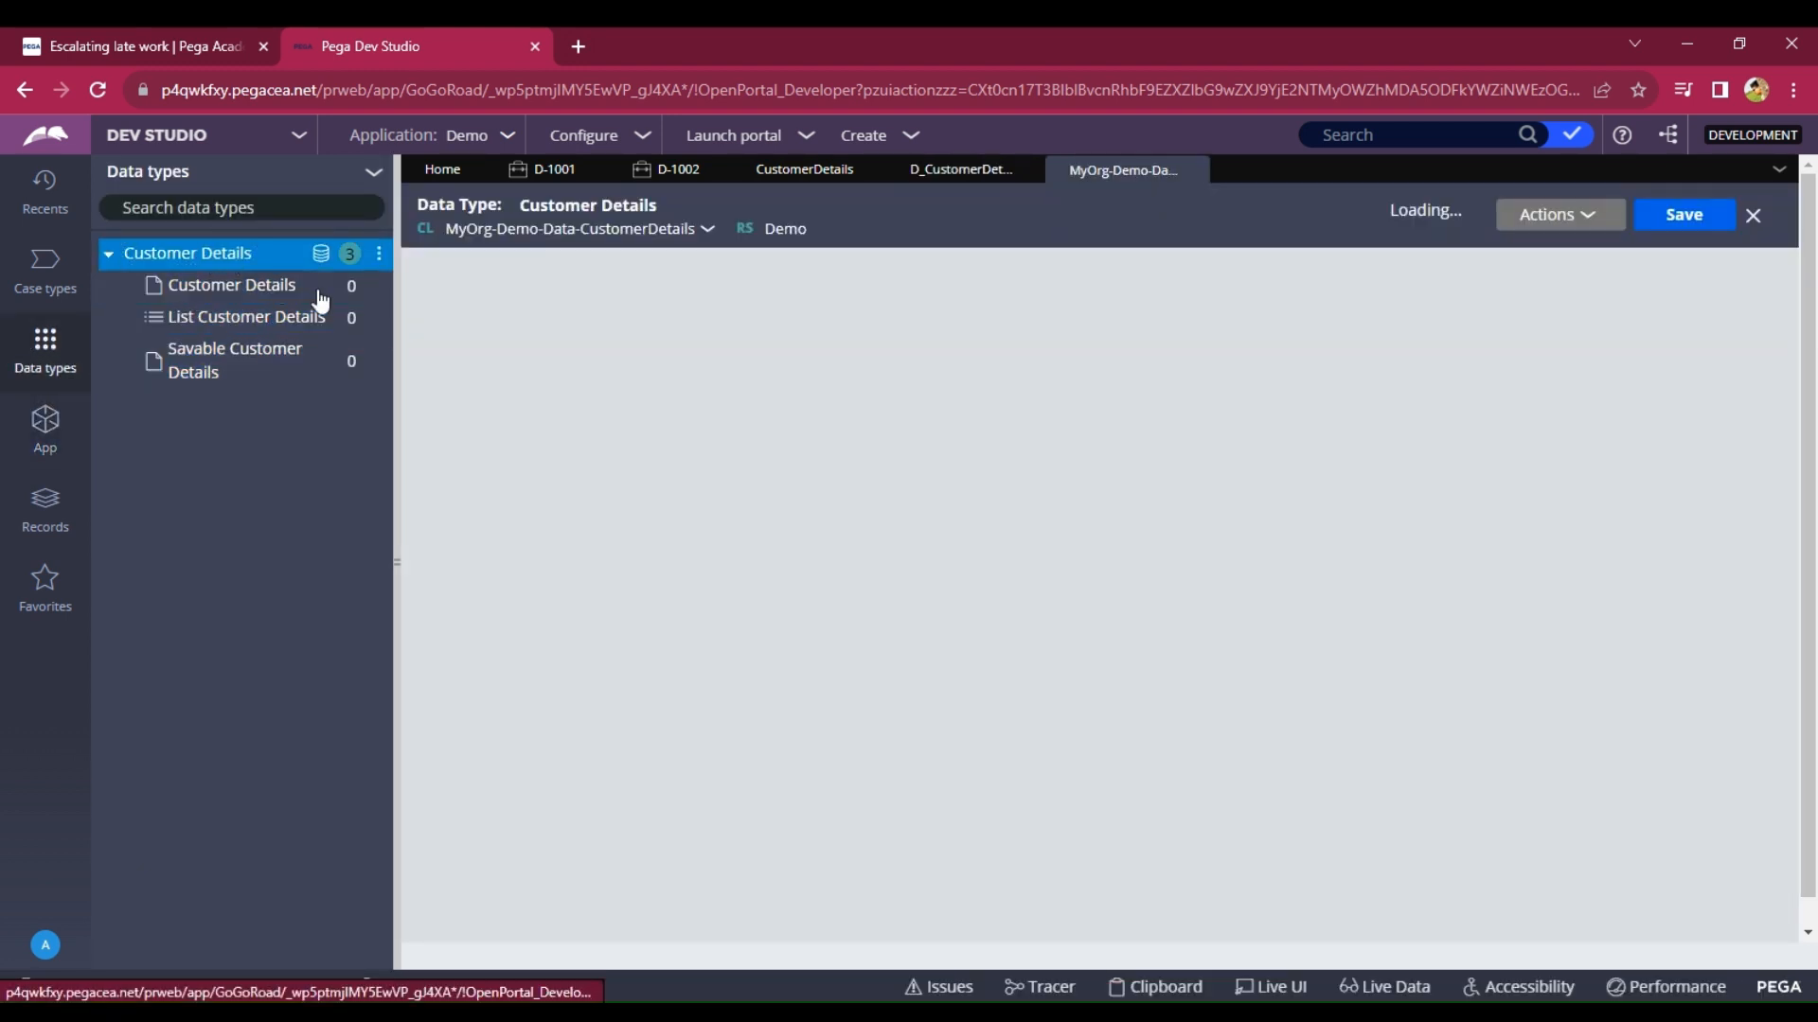
{"action": "left_click", "coordinate": [620, 277]}
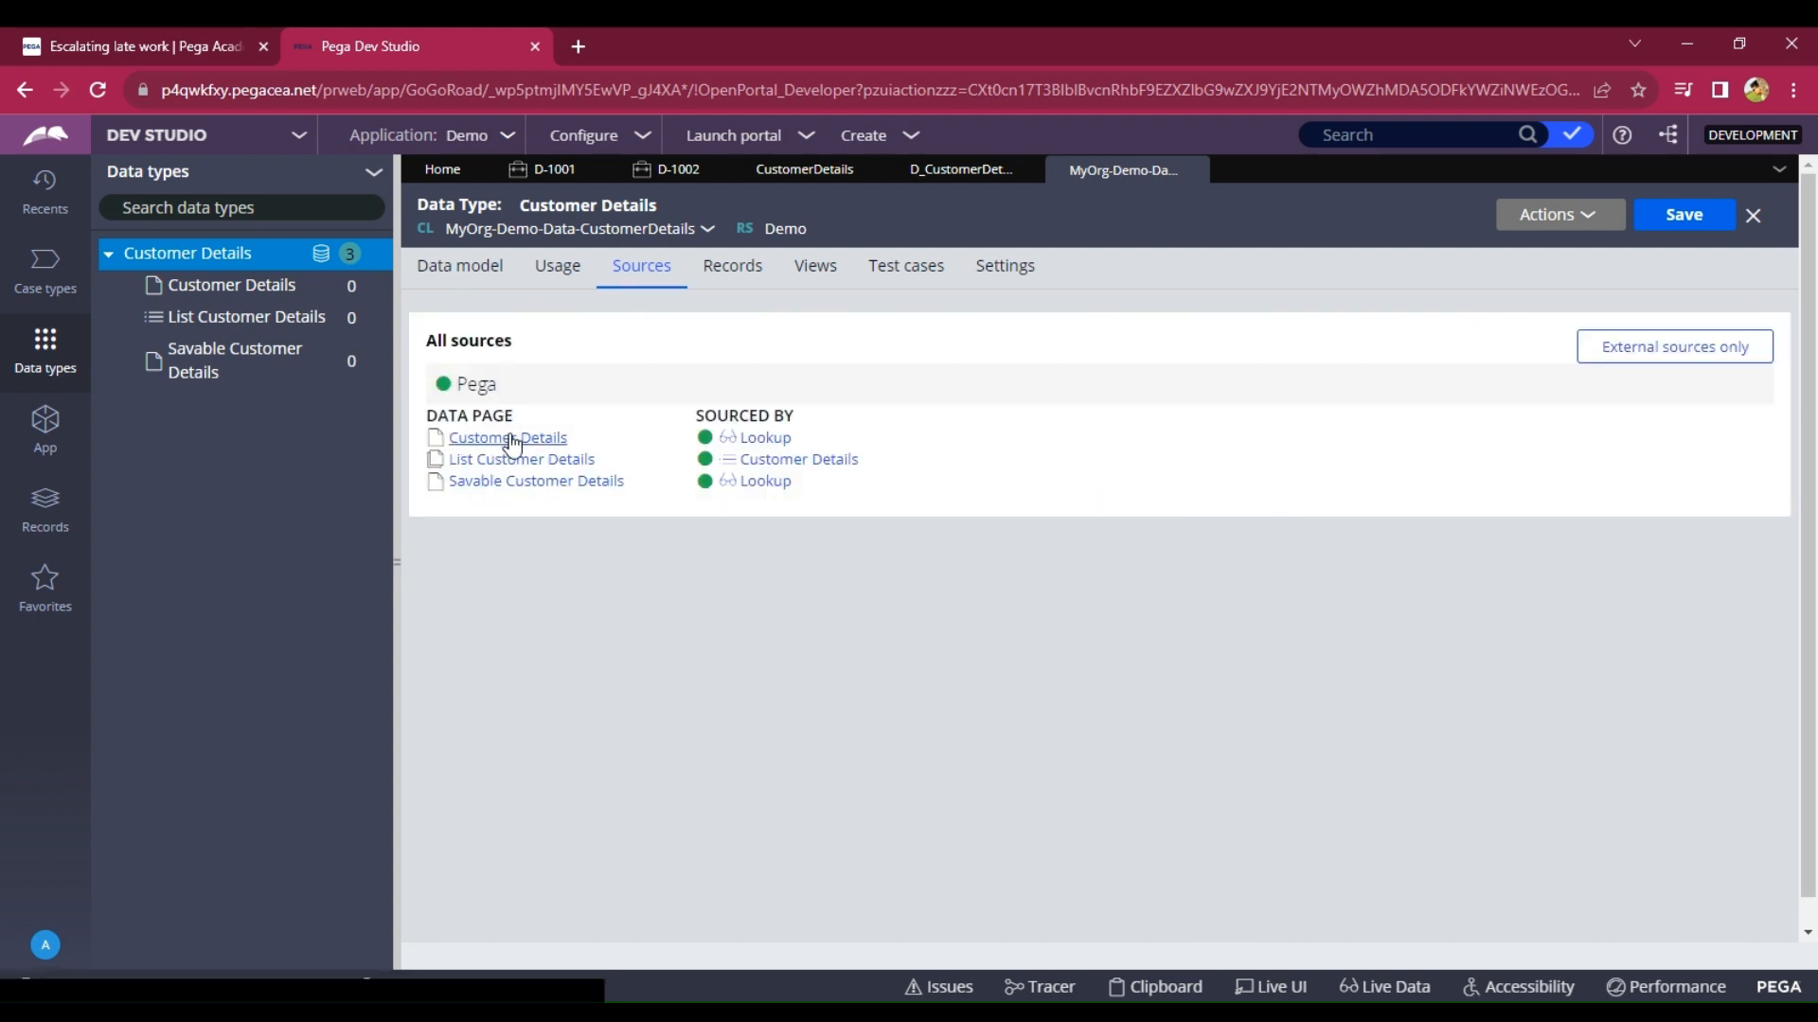
{"action": "left_click", "coordinate": [732, 267]}
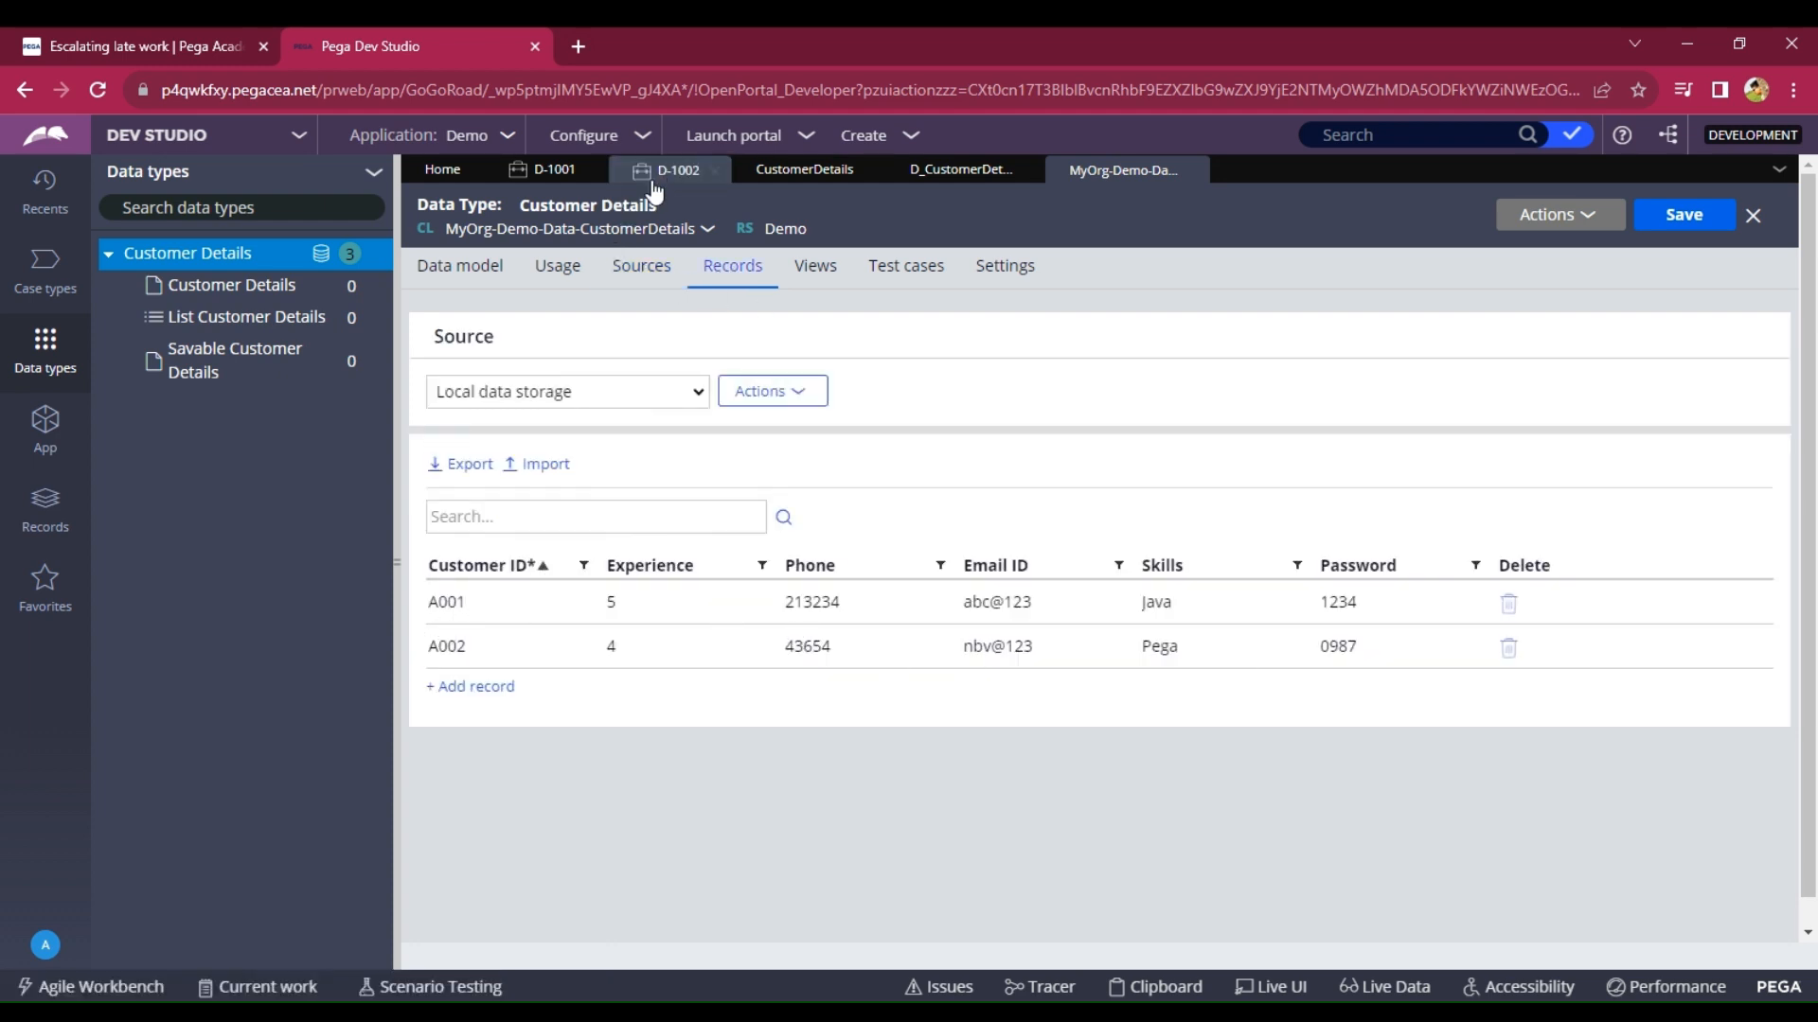
{"action": "left_click", "coordinate": [710, 170]}
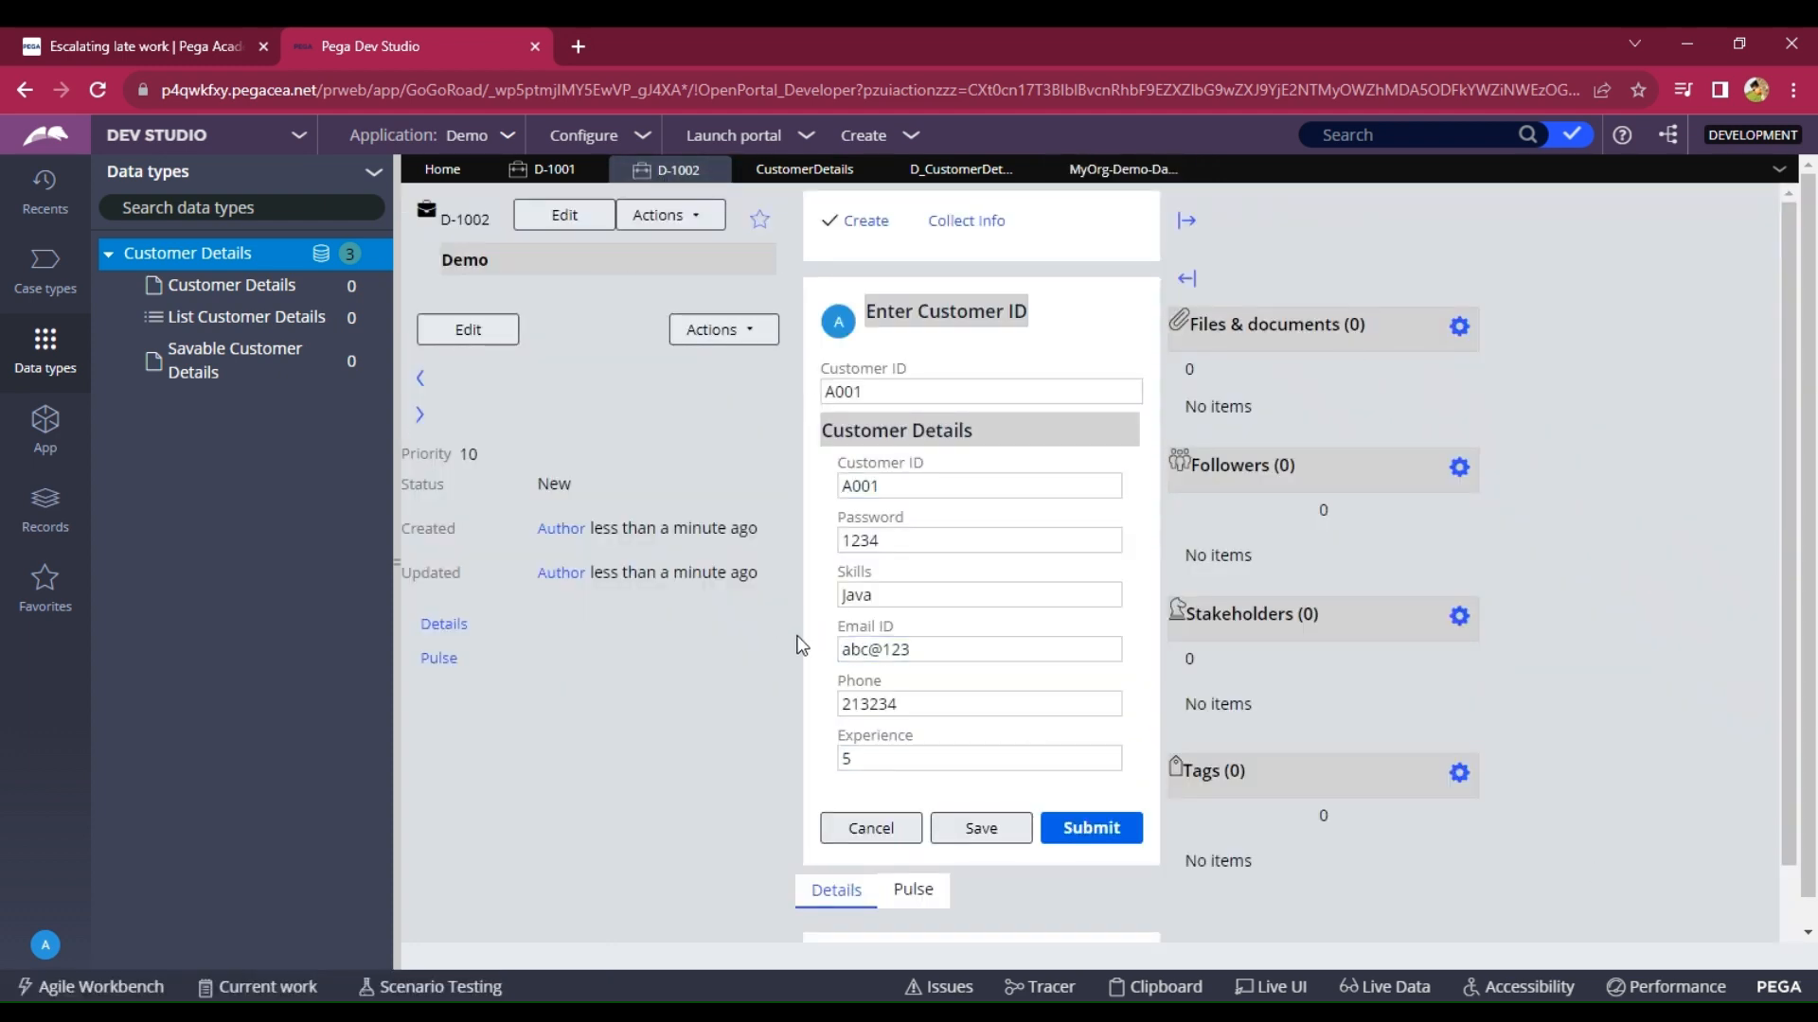